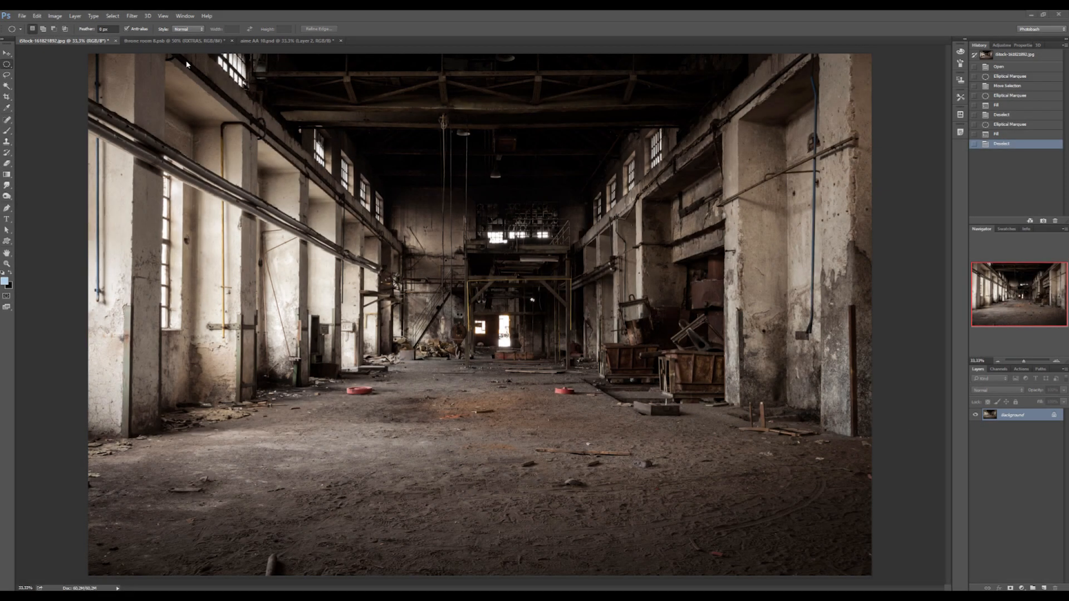
- Review the open throne room and sci-fi lab backgrounds, comparing how their light sources would illuminate a character
left_click(175, 43)
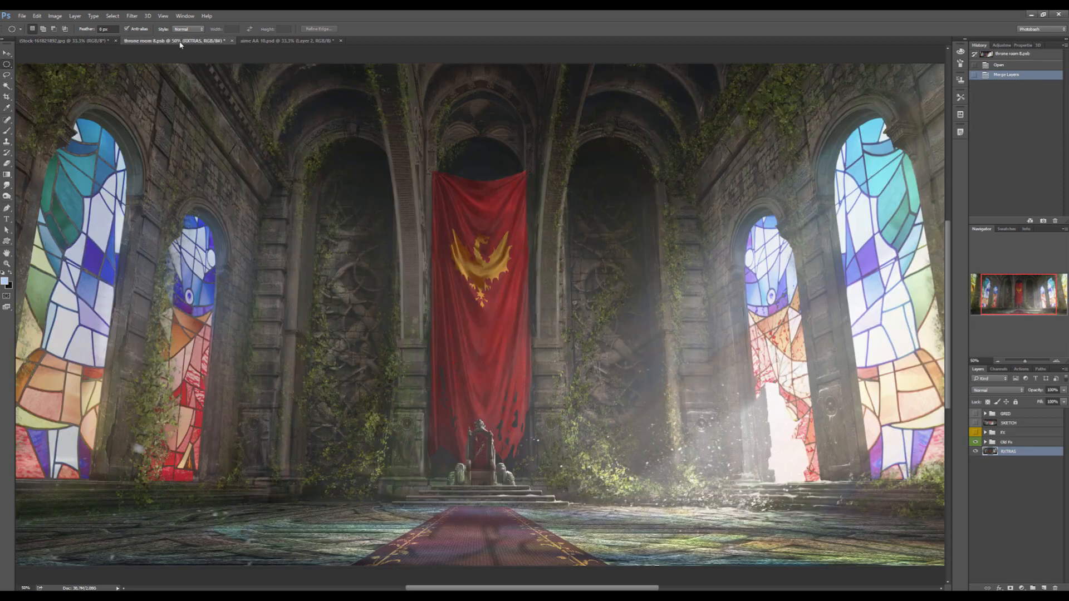
left_click(262, 41)
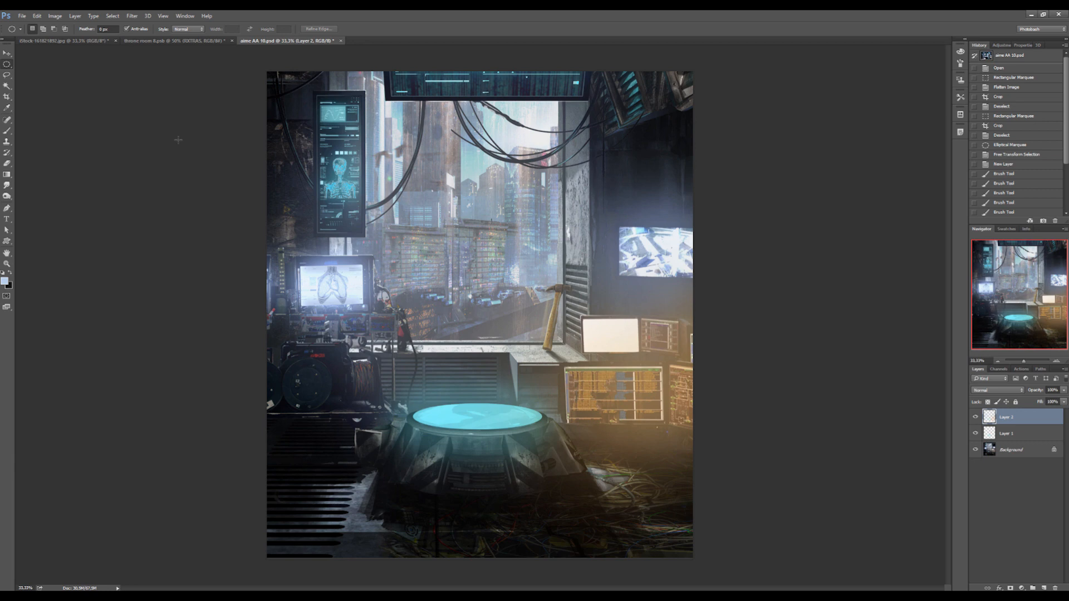
left_click(183, 42)
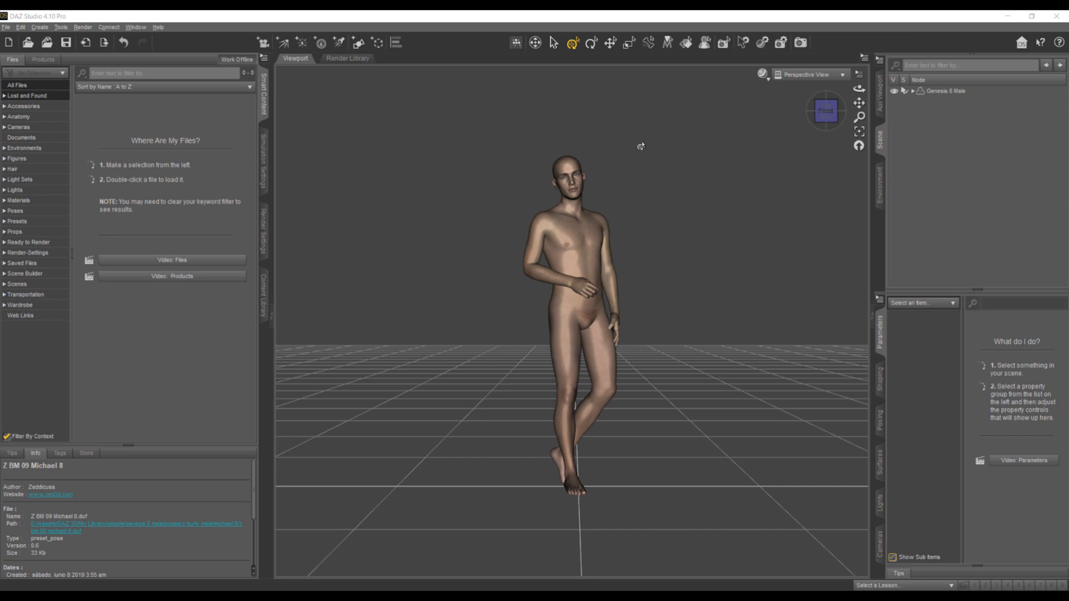
- Create a point light in the DAZ Studio scene and move it along the X axis, well clear of the figure
left_click(301, 43)
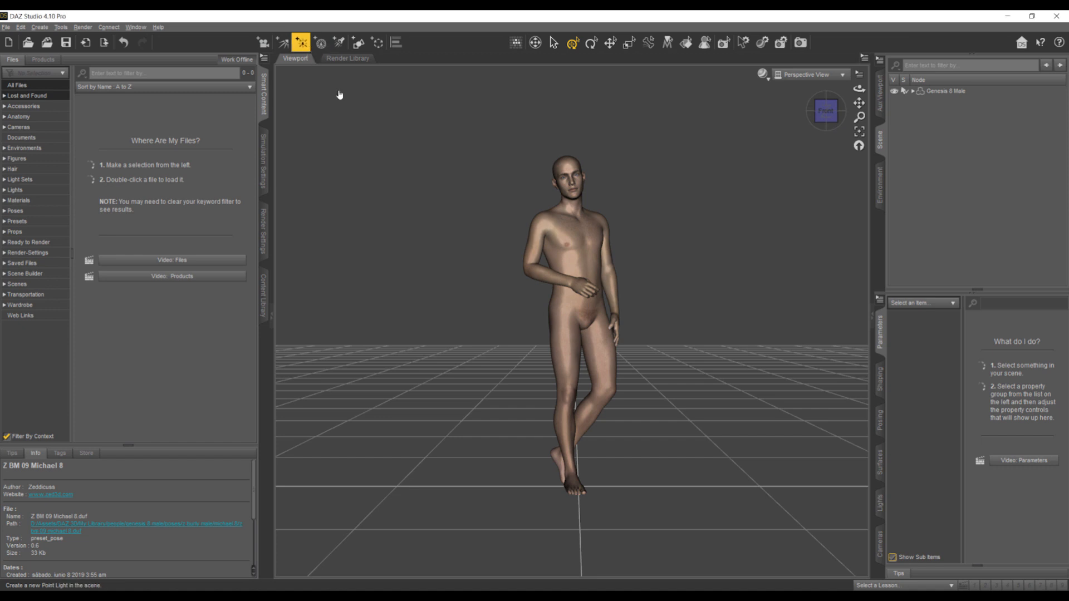
left_click(443, 432)
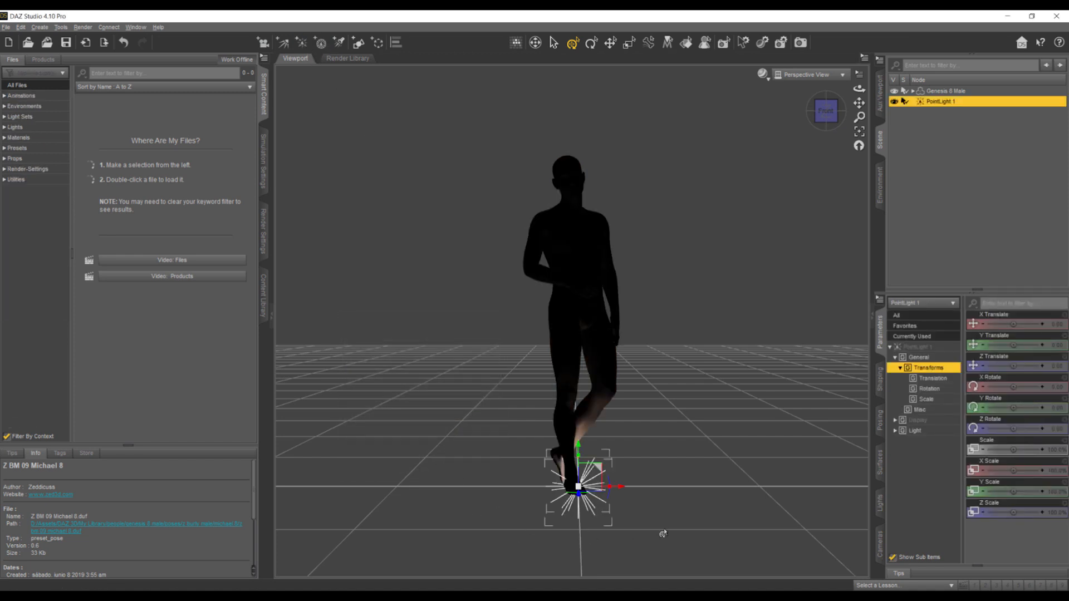
left_click_drag(617, 488, 851, 504)
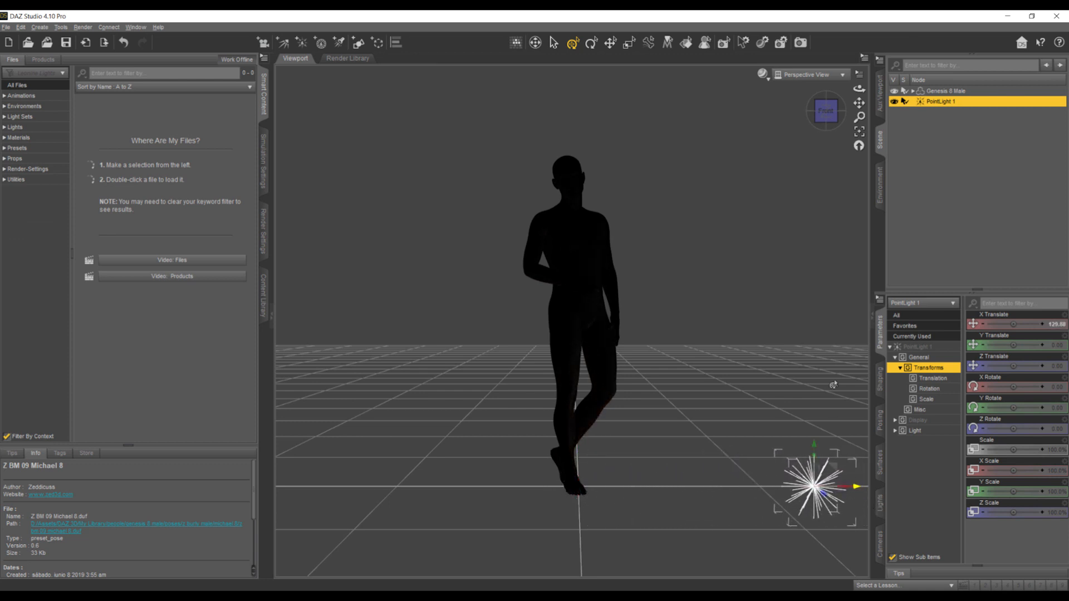
- Switch the viewport shading to NVIDIA Iray and compare the figure's lighting with the point light deleted and restored
left_click(762, 74)
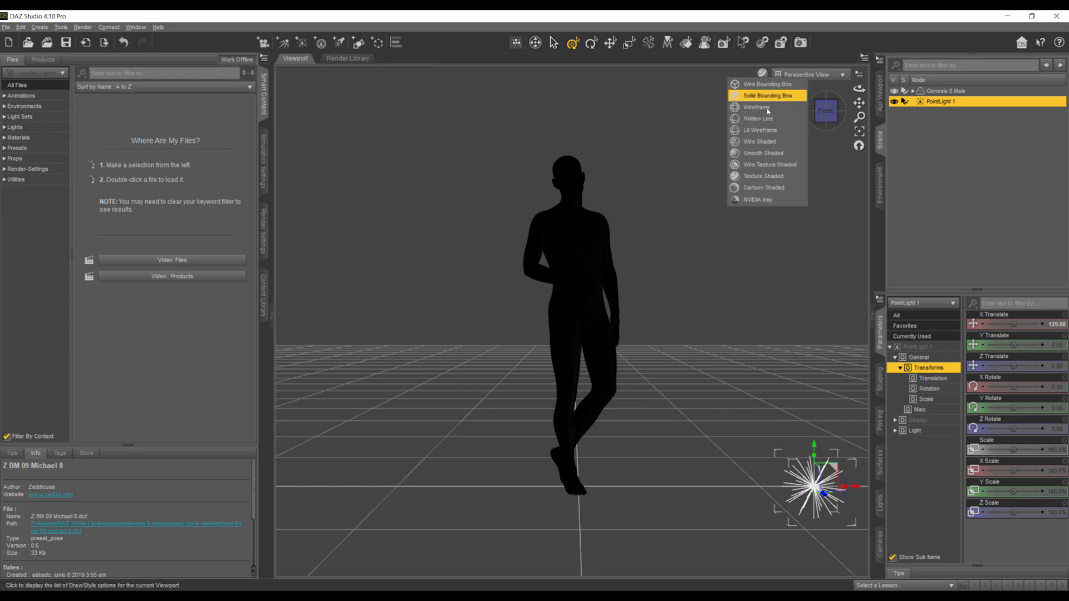
left_click(768, 199)
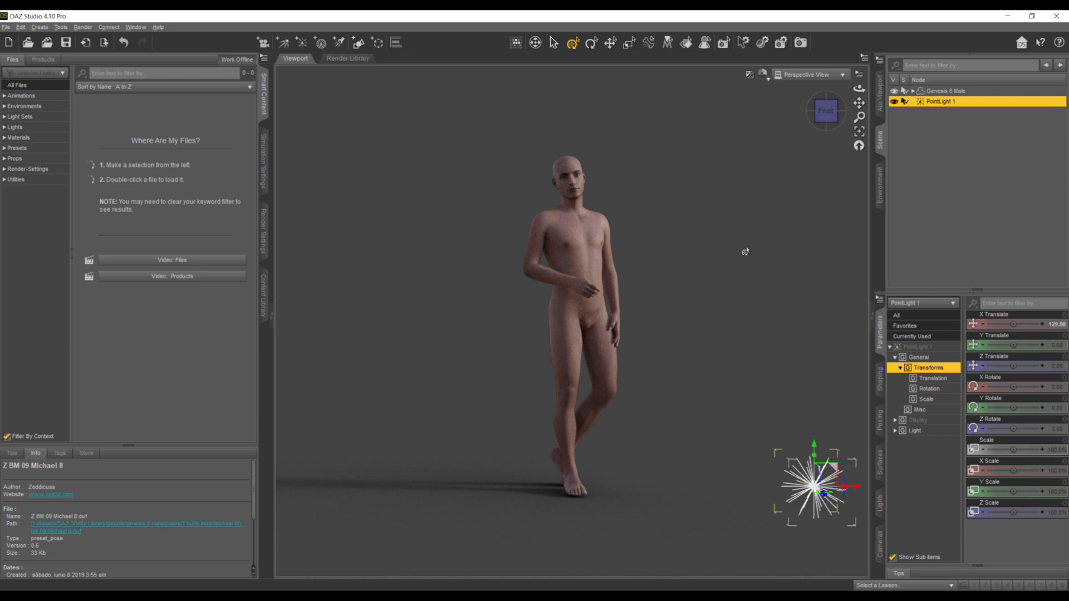
key("Delete")
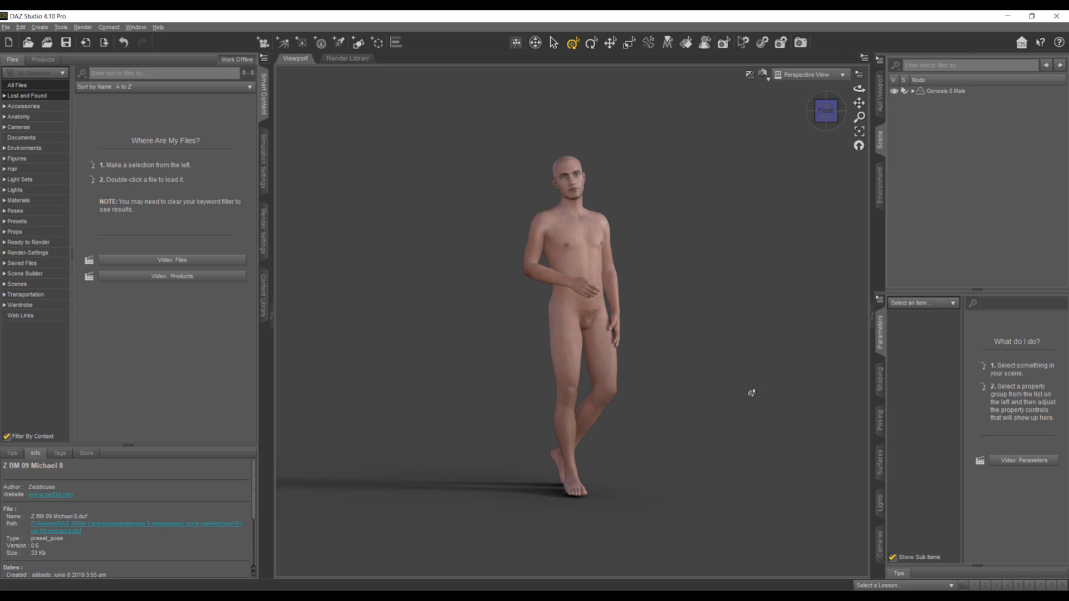
key("ctrl+z")
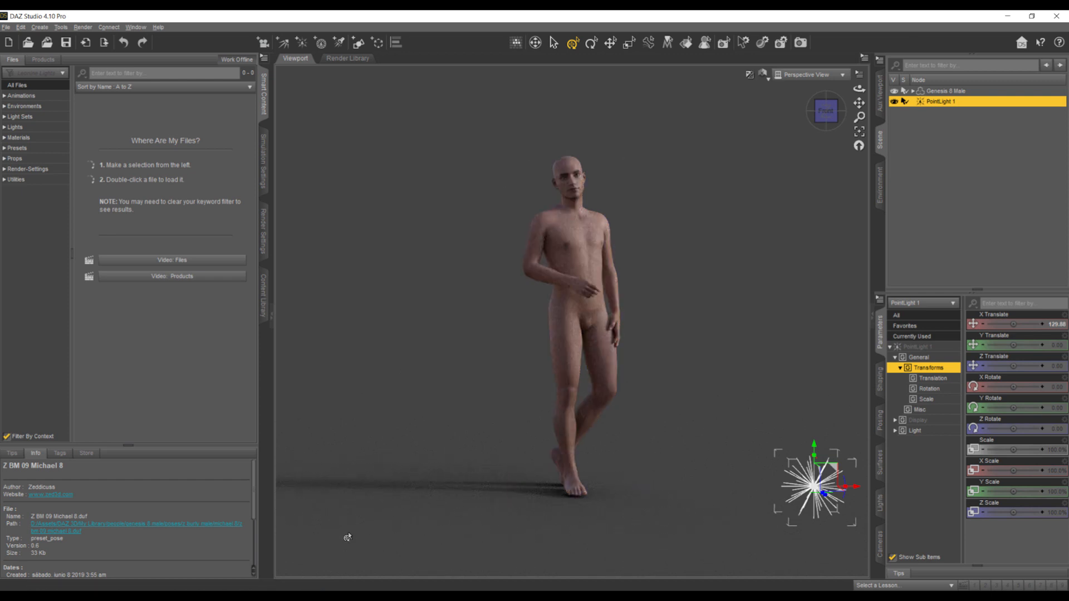
- Check the factory photo in Photoshop and enable Draw Dome in the DAZ Studio environment render settings
mouse_move(219, 596)
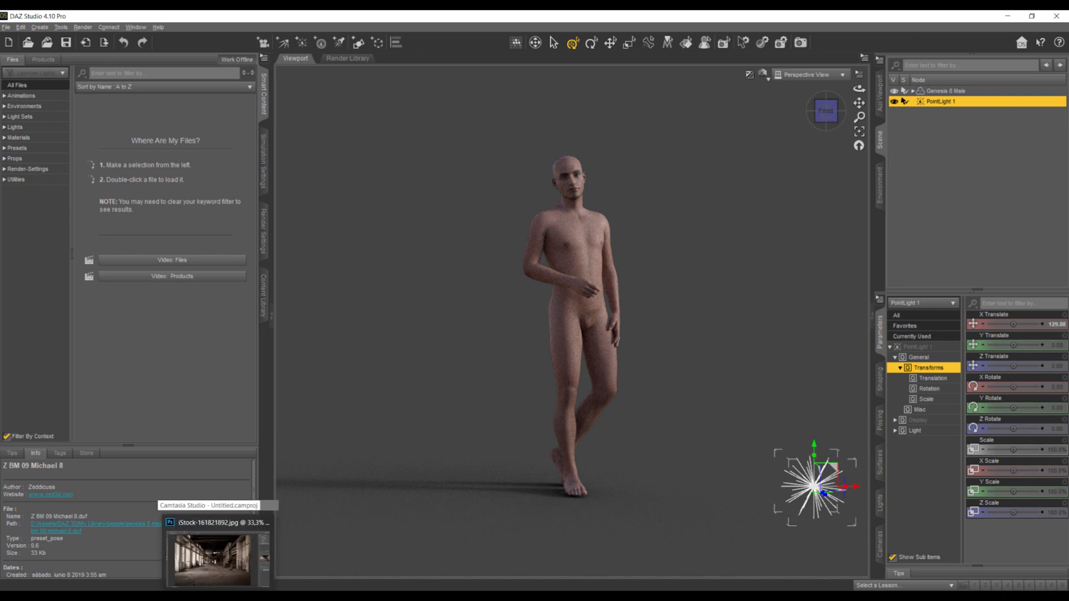
left_click(218, 549)
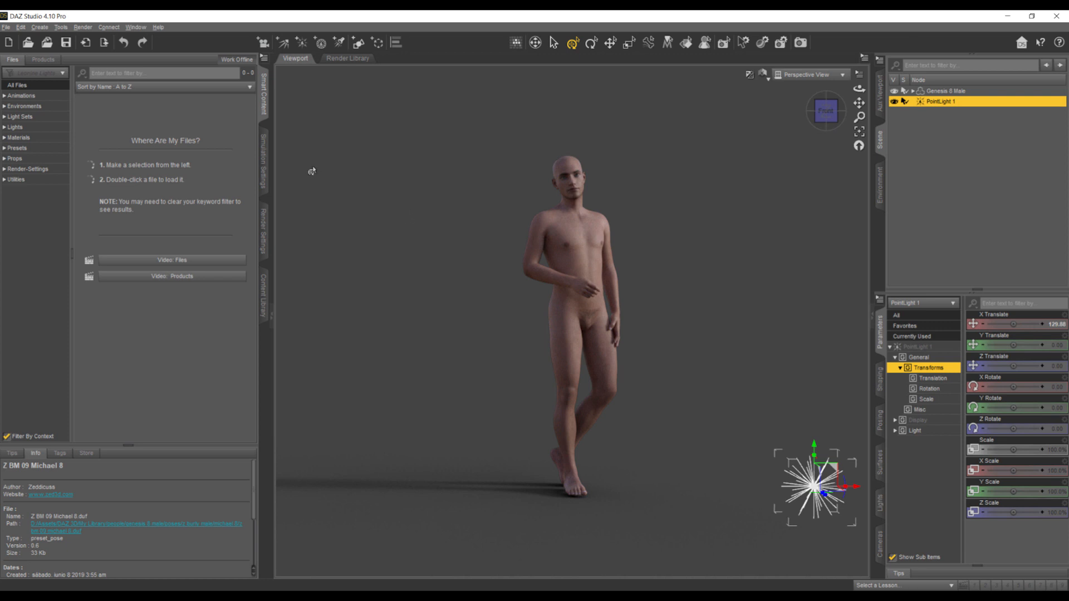
left_click(263, 231)
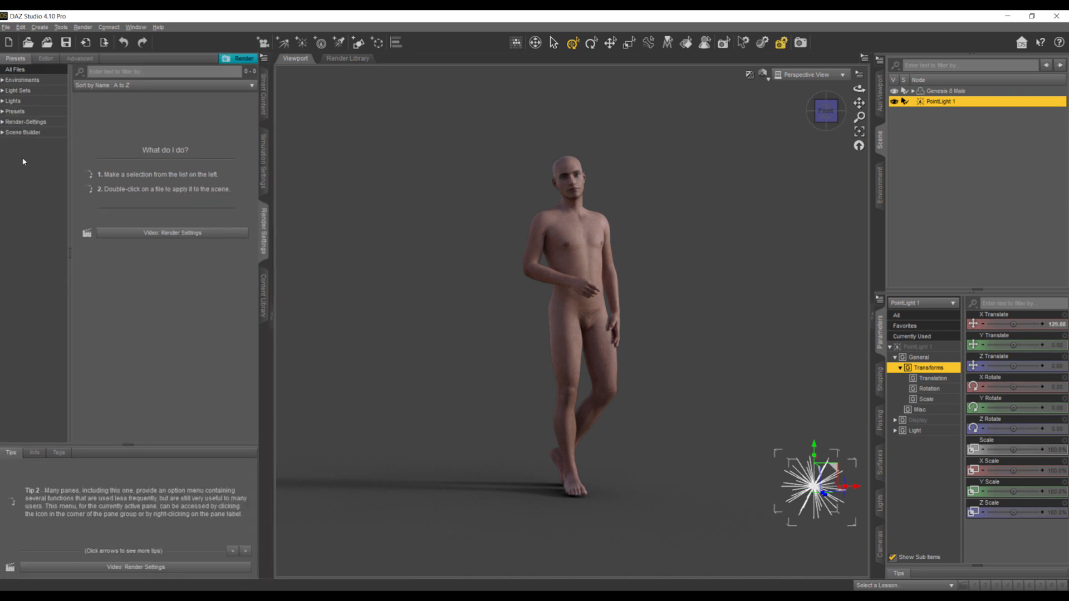
left_click(45, 58)
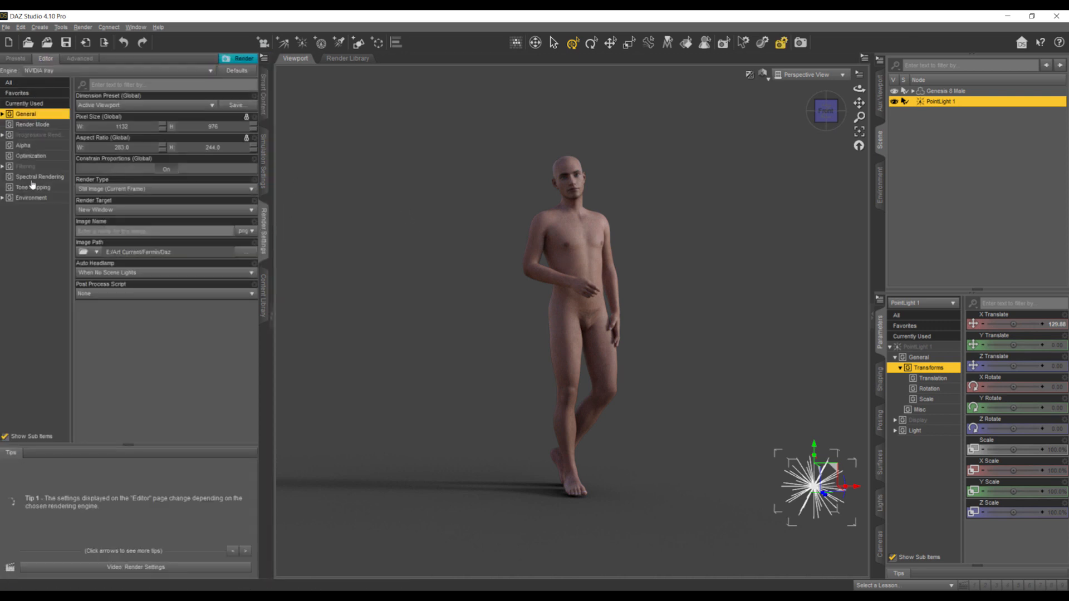
left_click(32, 199)
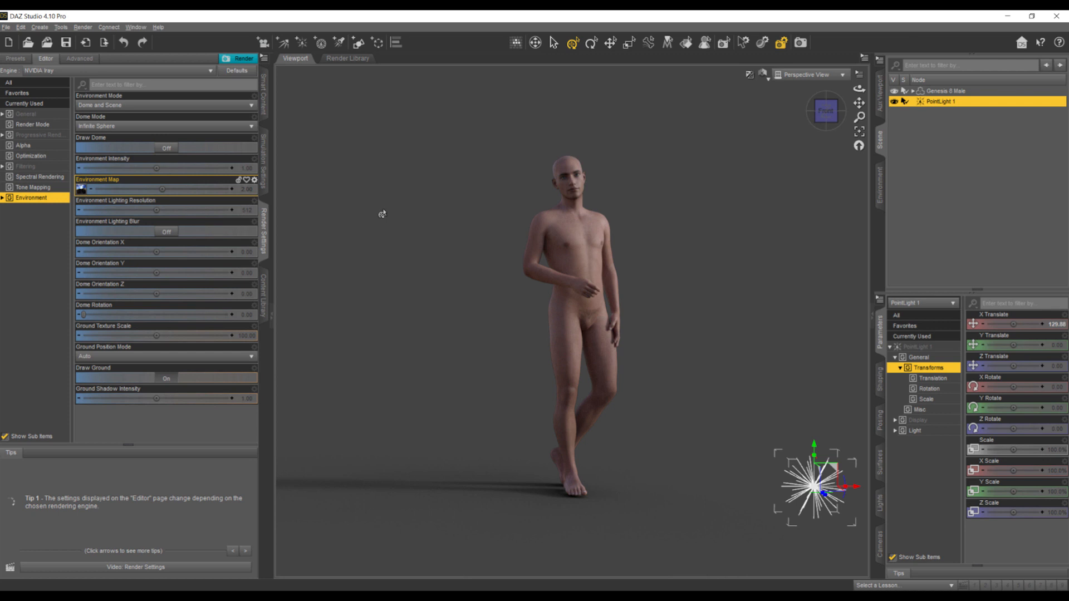
left_click(167, 149)
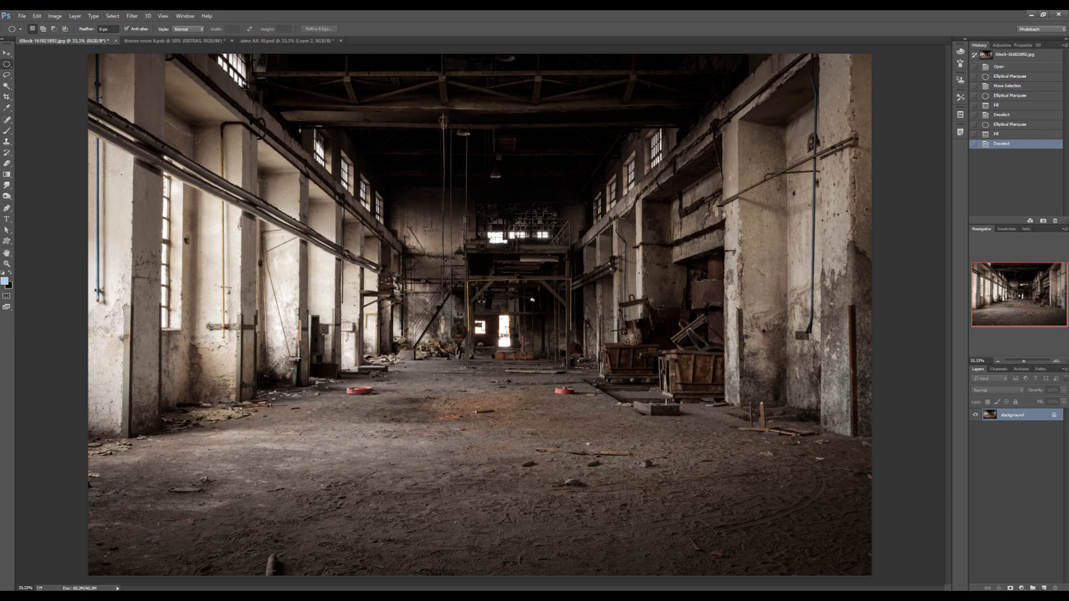
- Set the environment's Dome Rotation to 180 and compare the light direction with the factory photo in Photoshop
left_click(242, 557)
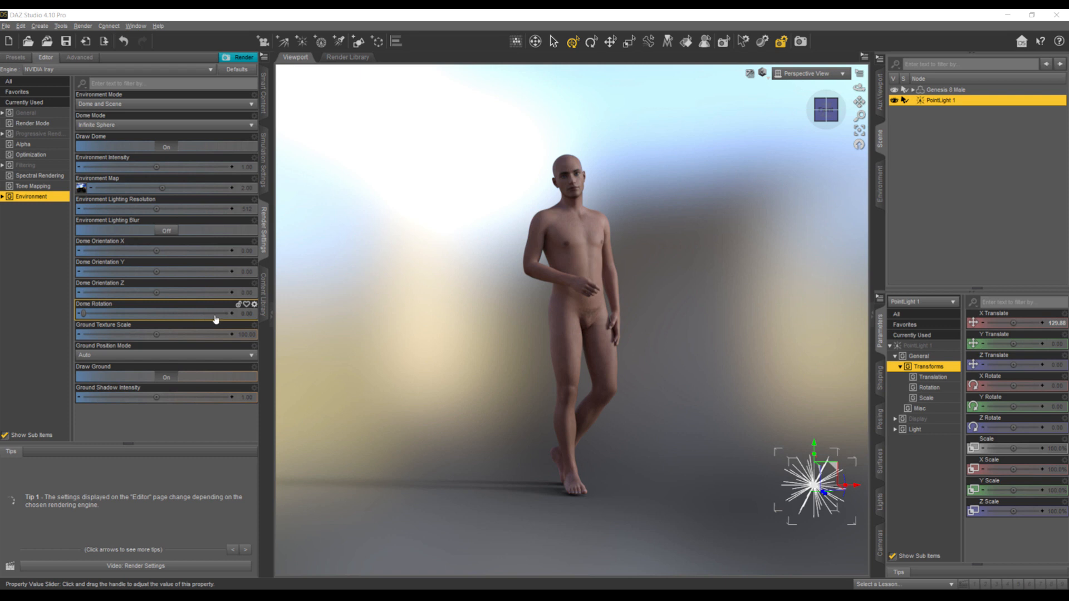
left_click_drag(85, 315, 157, 315)
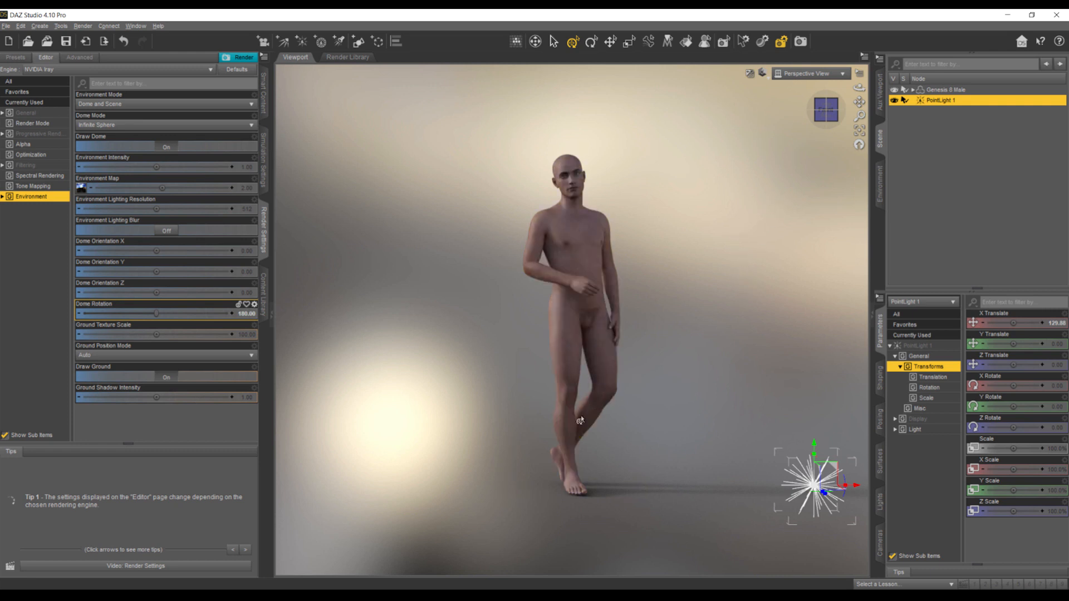
left_click(219, 594)
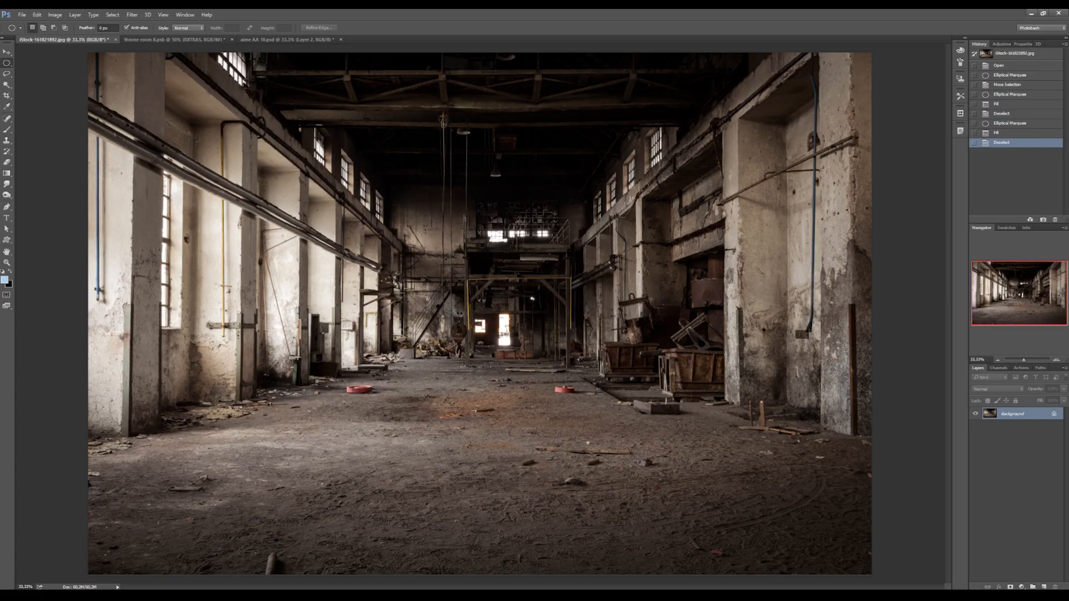
left_click(218, 594)
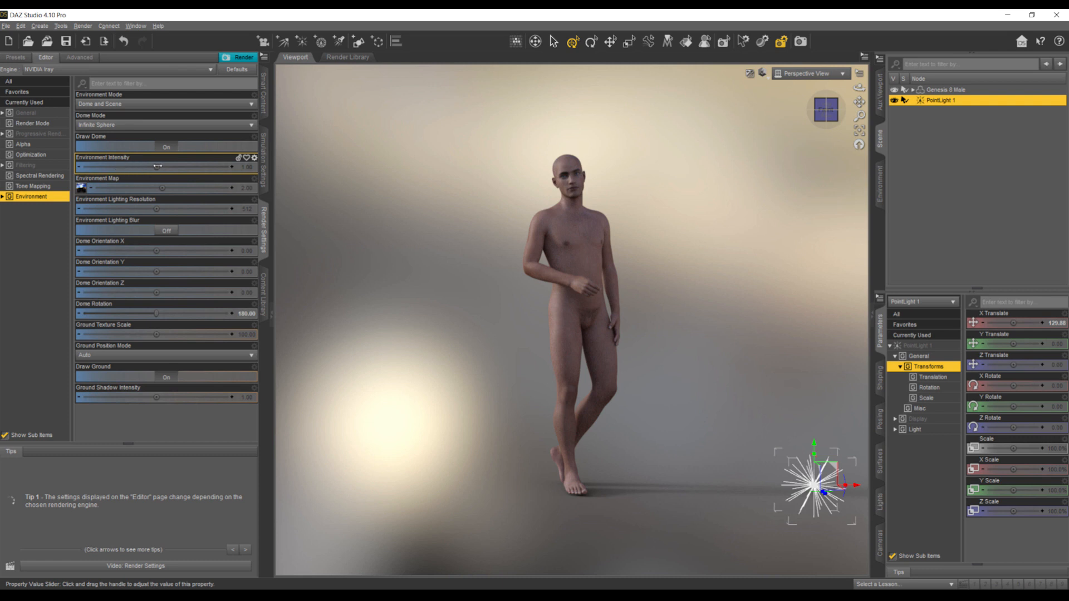
- Set the Environment Intensity to 1.50 and turn off Draw Dome
left_click(247, 168)
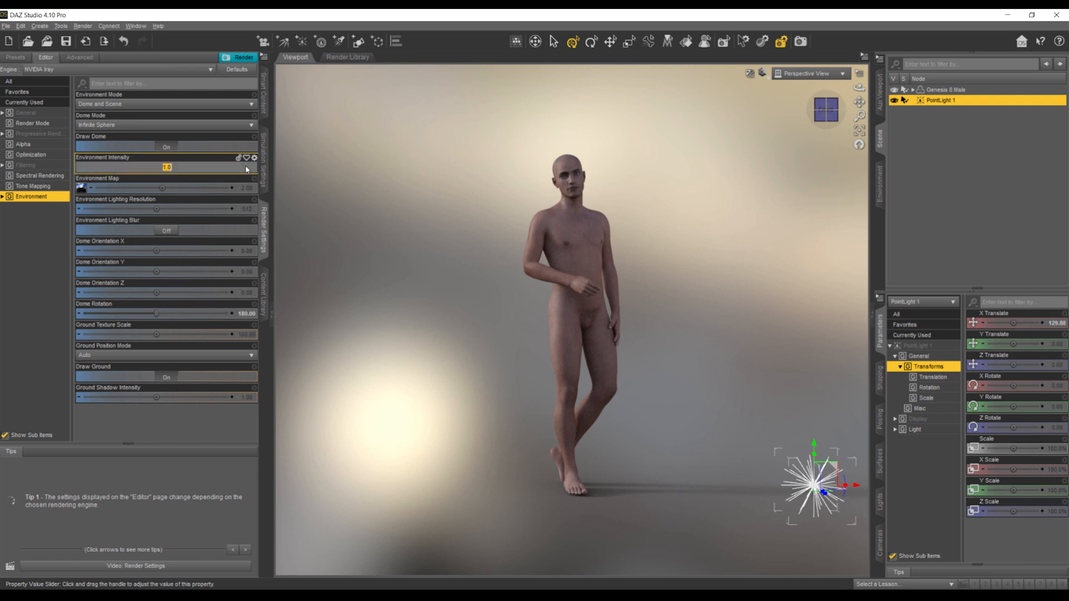
type("0")
key("Return")
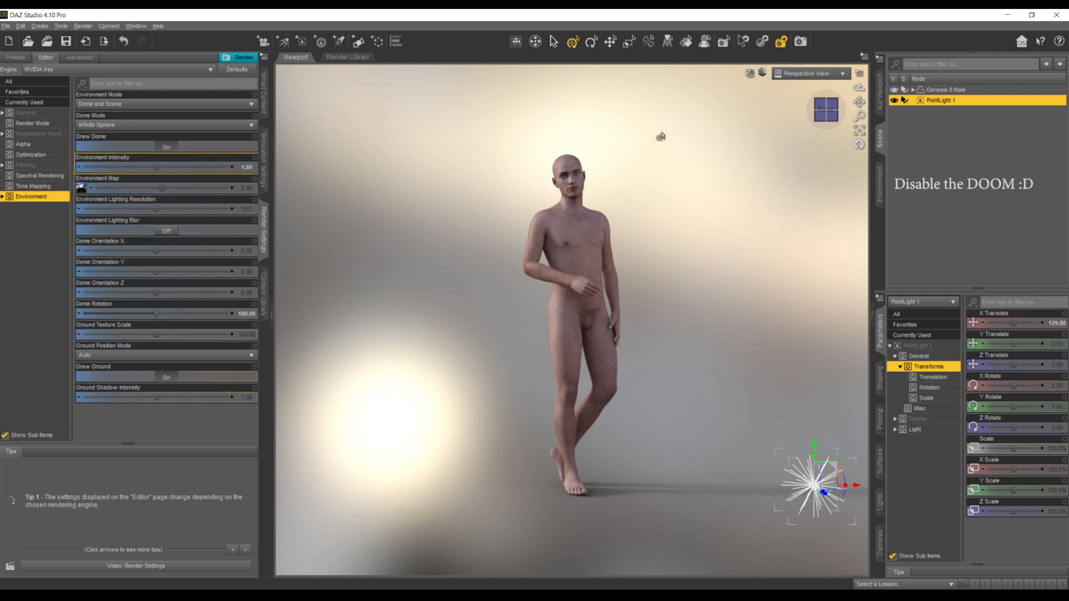
left_click(167, 147)
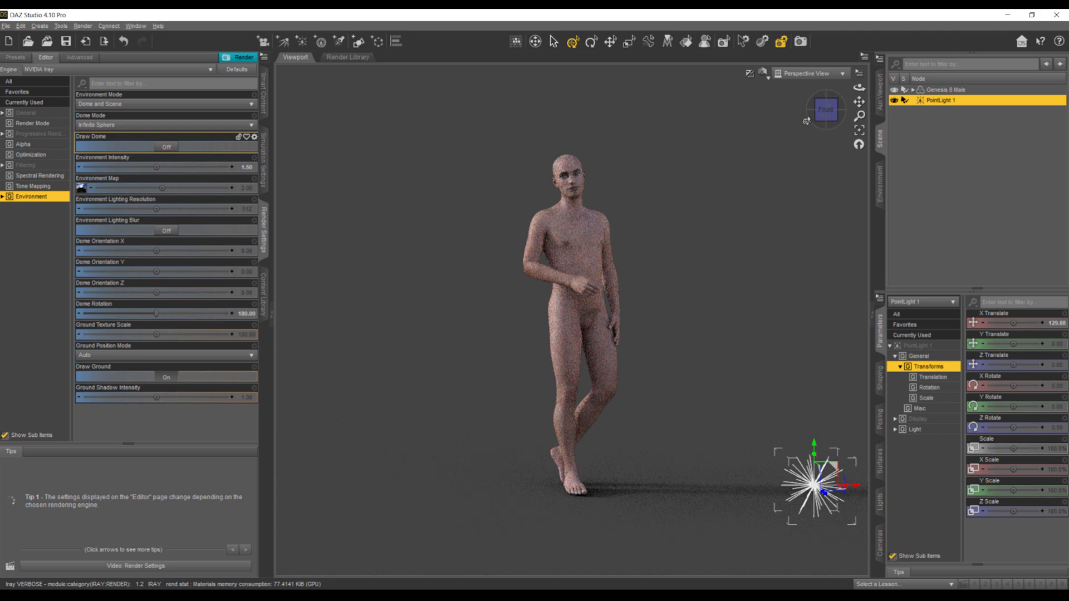
- Render the figure with its transparent background and save the image as 1.png in the Daz-Rendering characters folder
left_click(802, 43)
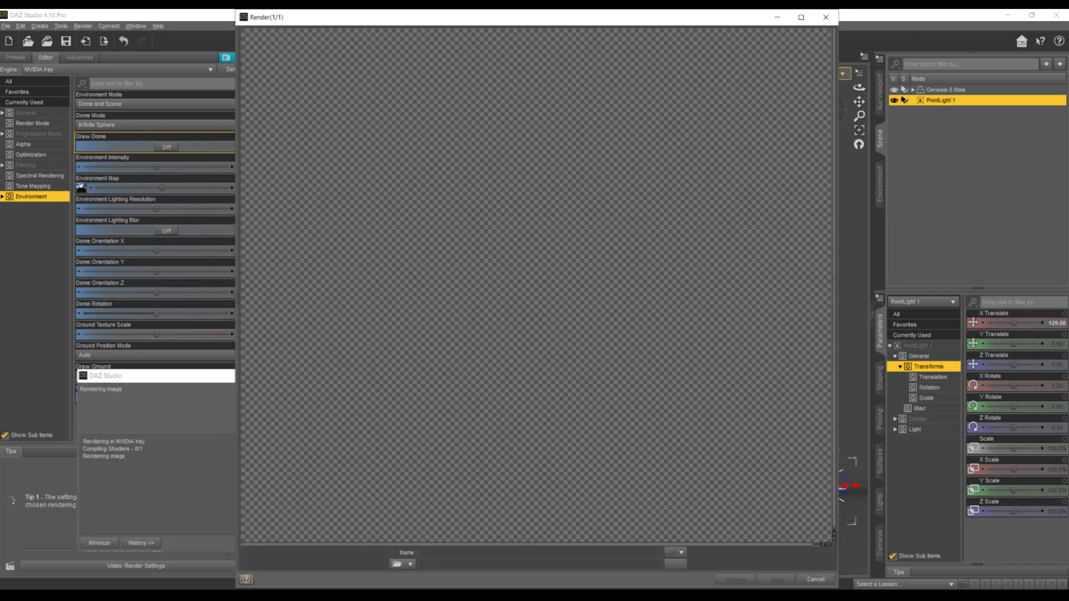
left_click(619, 551)
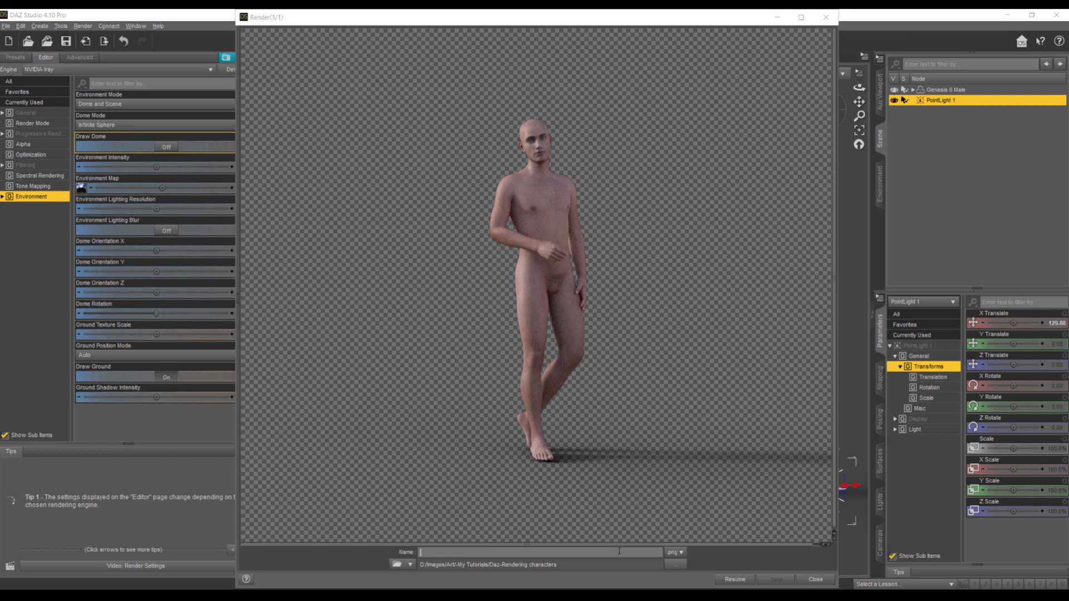
type("t")
left_click(791, 582)
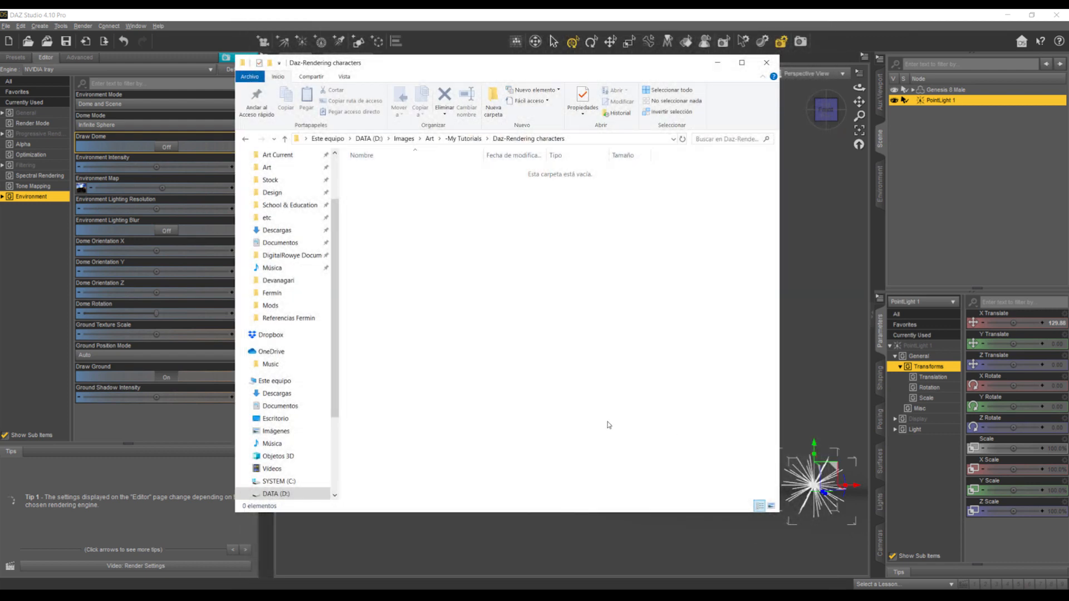
- Place 1.png into the factory photo in Photoshop, scale it up to about 125%, and position the figure on the floor near the centre
left_click(369, 172)
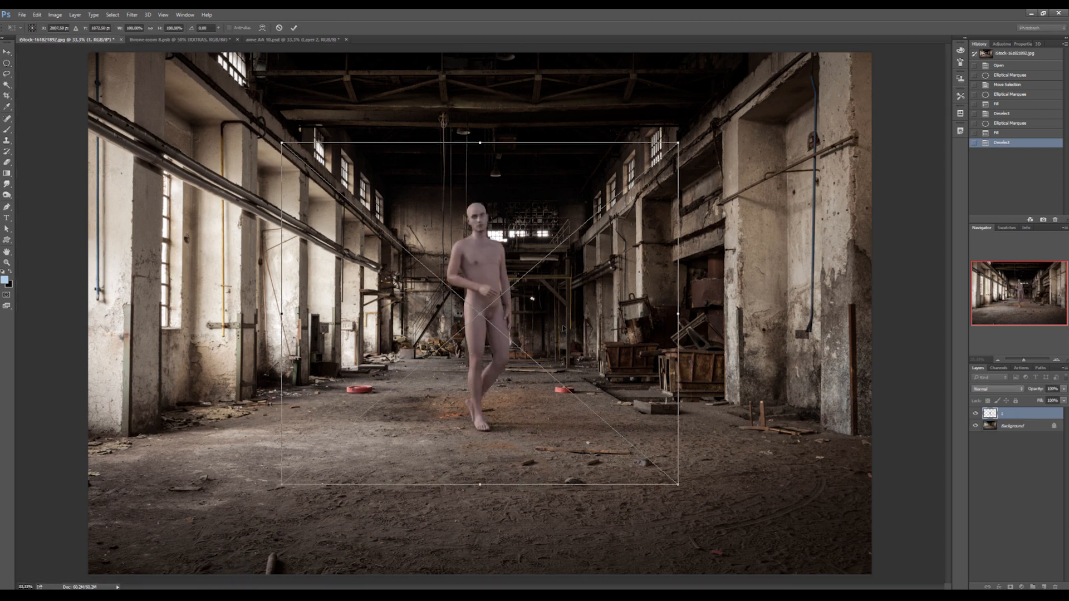
left_click_drag(564, 328, 563, 419)
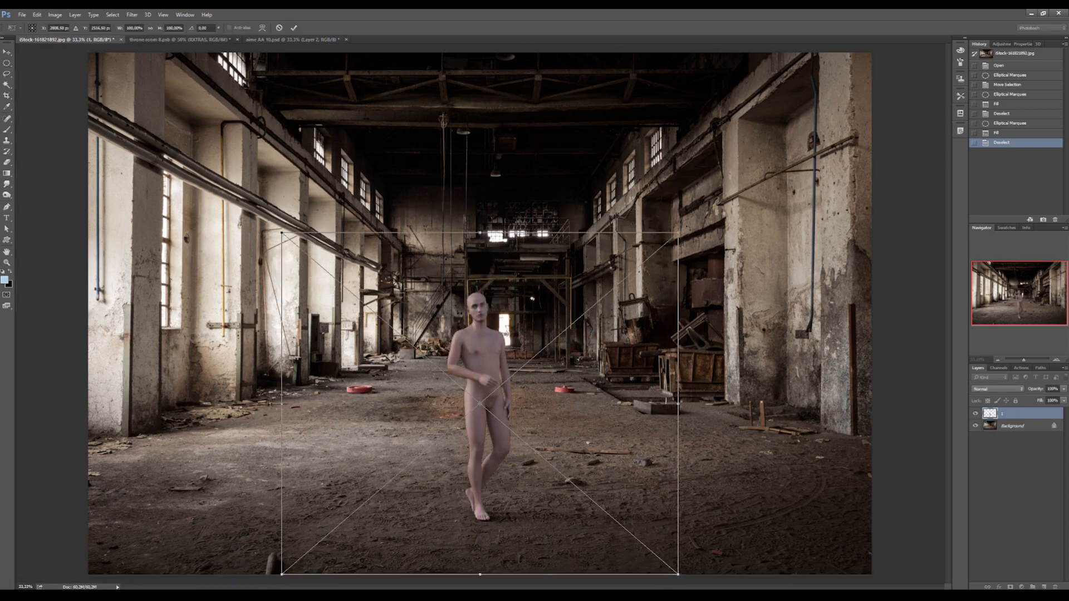
left_click_drag(678, 233, 779, 145, "shift")
left_click_drag(715, 253, 656, 275)
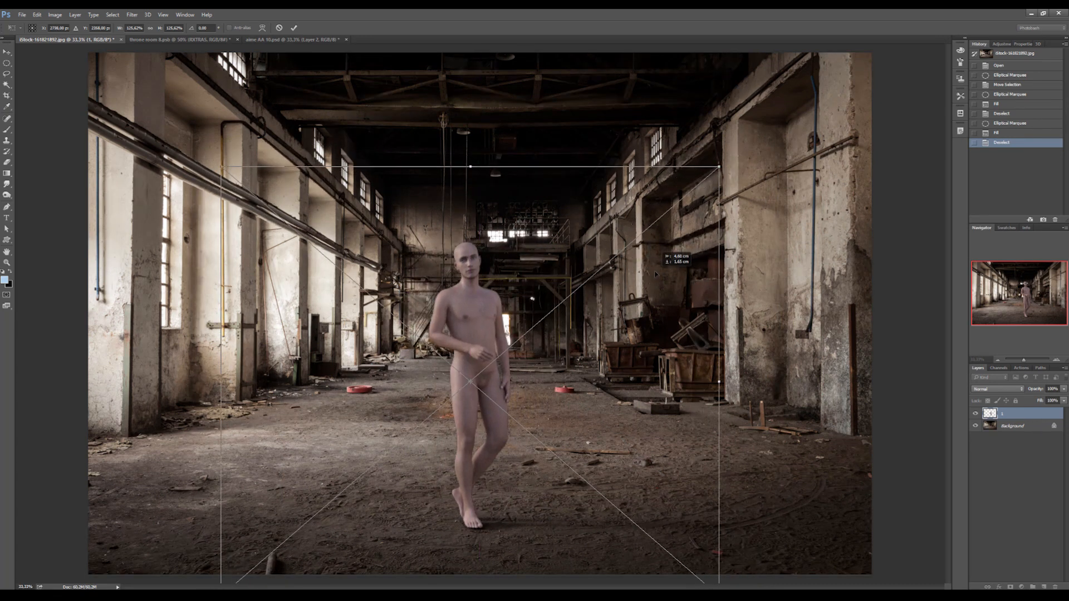
key("Return")
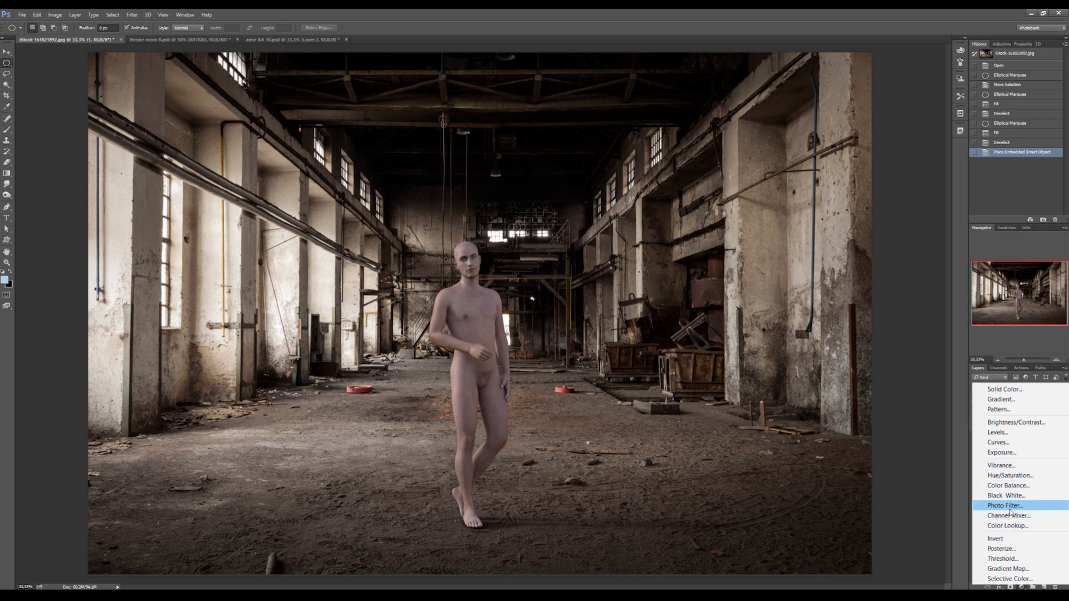
- Add a Photo Filter adjustment with a warming filter clipped to the figure layer and reduce its density
left_click(1007, 505)
left_click(1025, 421, "alt")
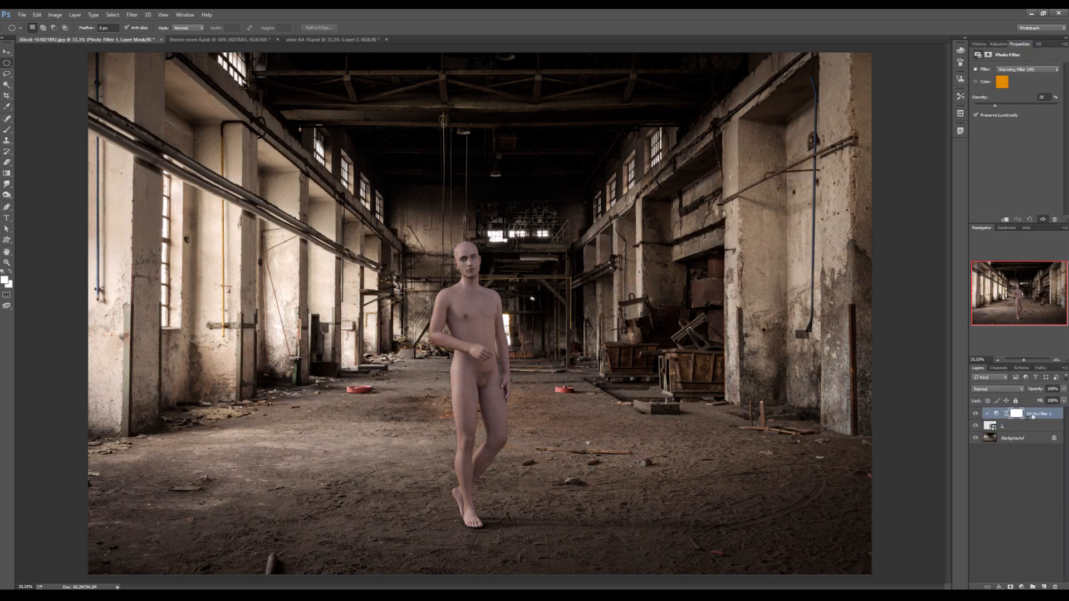
left_click(984, 104)
- Add a clipped Levels adjustment directly above the figure layer, darkening the midtones to about 0.86 and lowering the white input level
left_click(1034, 428)
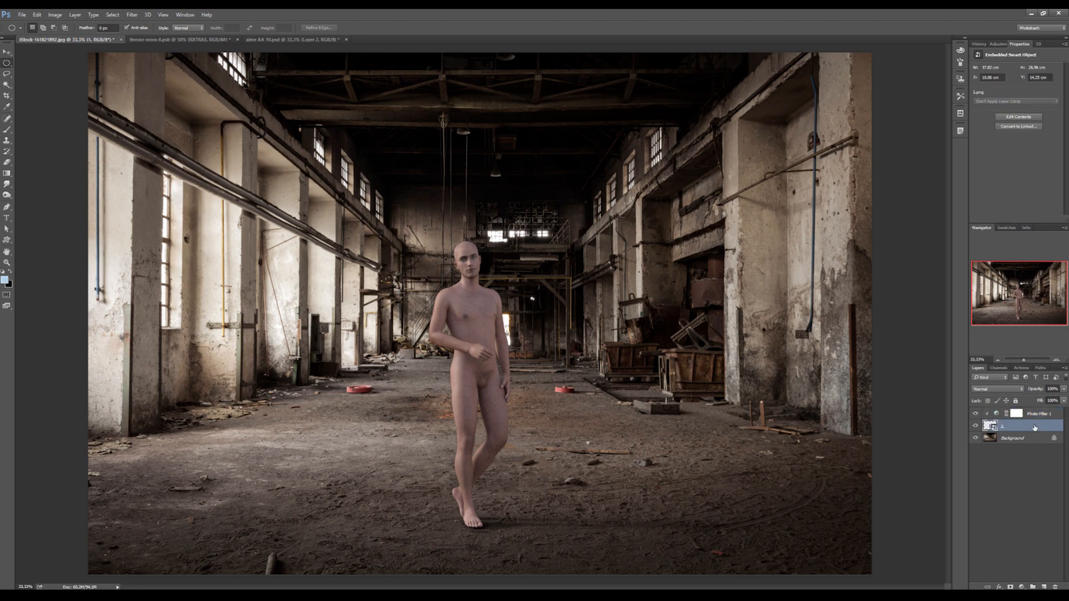
left_click(1021, 587)
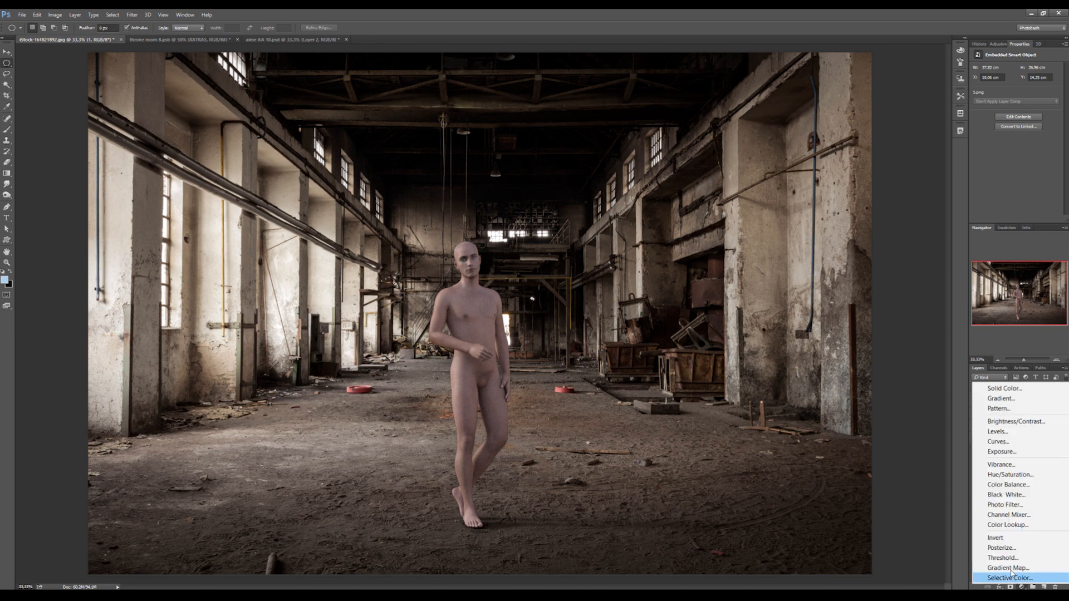
left_click(1005, 434)
left_click_drag(1021, 128, 1028, 130)
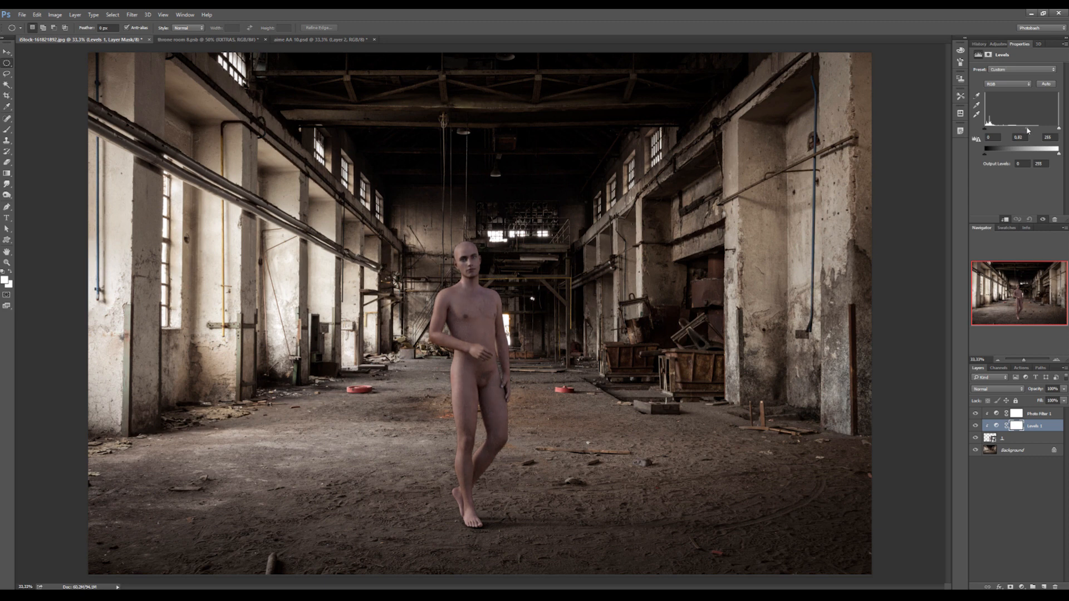
left_click_drag(1058, 129, 1053, 131)
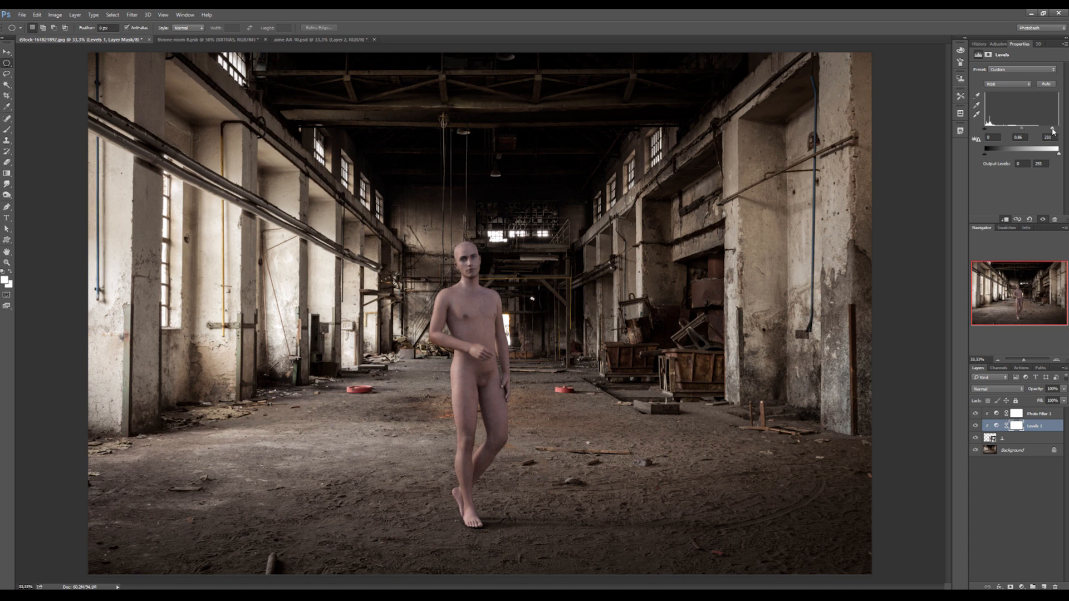
- Add a new layer clipped to the figure above Photo Filter 1 and apply a black-to-transparent gradient at 20% opacity over the legs
left_click(1037, 414)
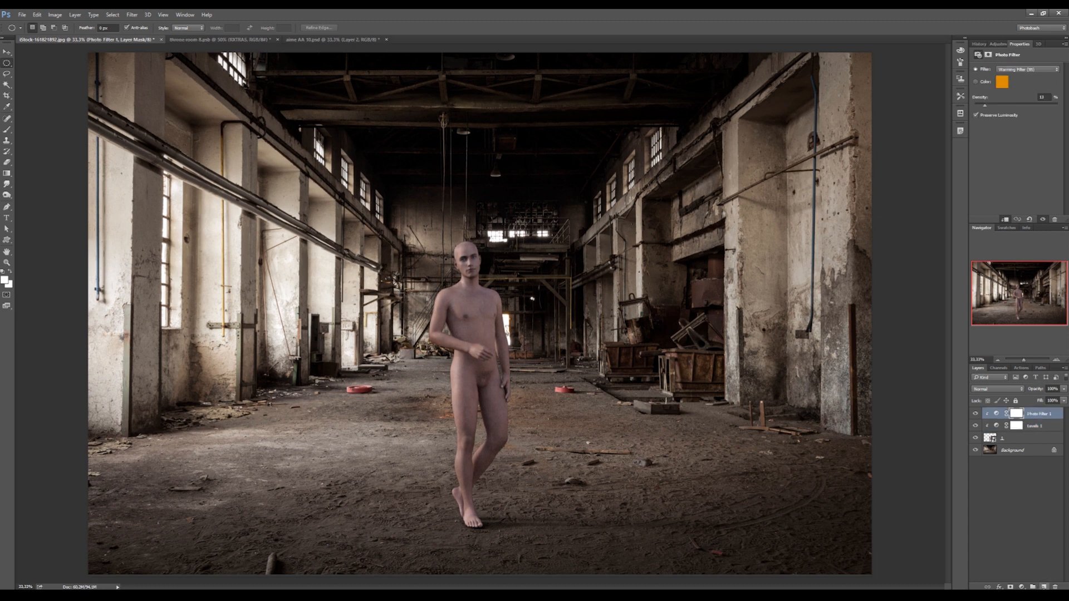
key("ctrl+shift+alt+n")
left_click(1040, 416, "alt")
key("g")
key("d")
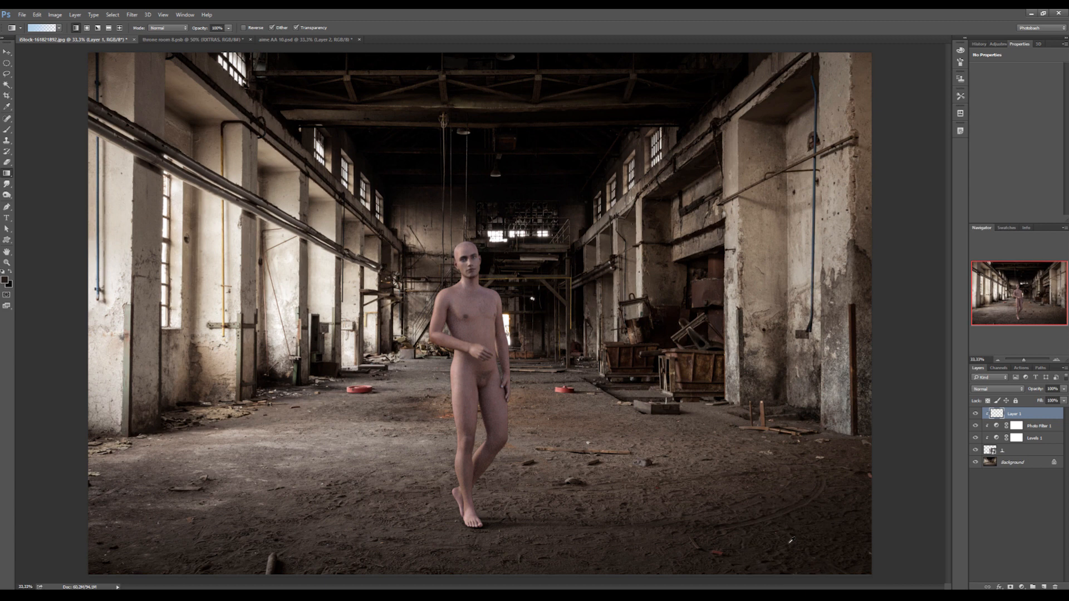
key("2")
left_click_drag(430, 368, 559, 551)
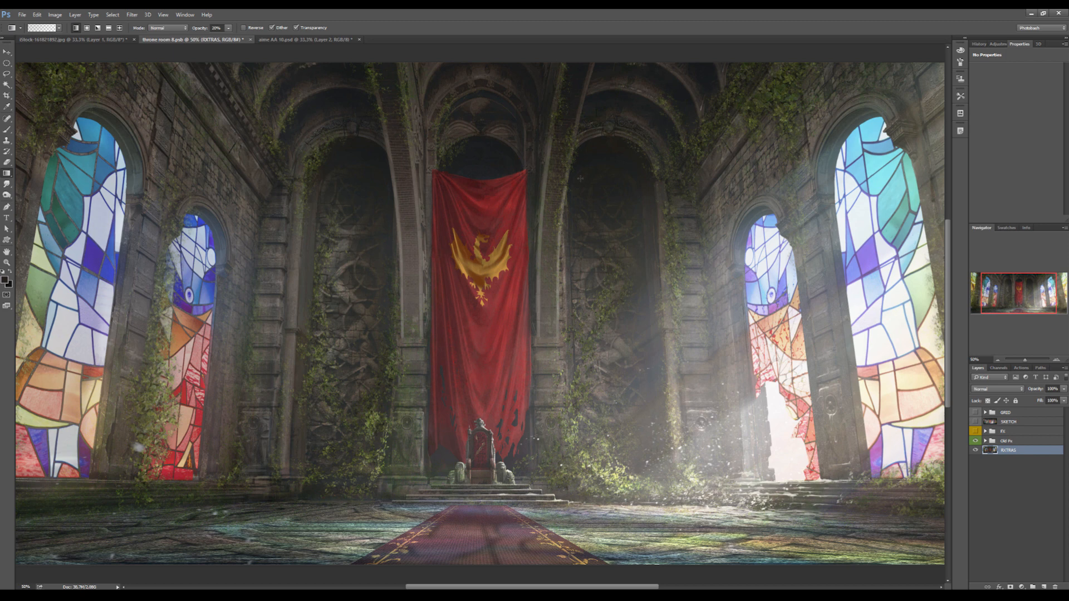
- In the throne room document, compare the scene with and without the effects group directly above the EXTRAS layer, and examine the light near the windows
left_click(976, 441)
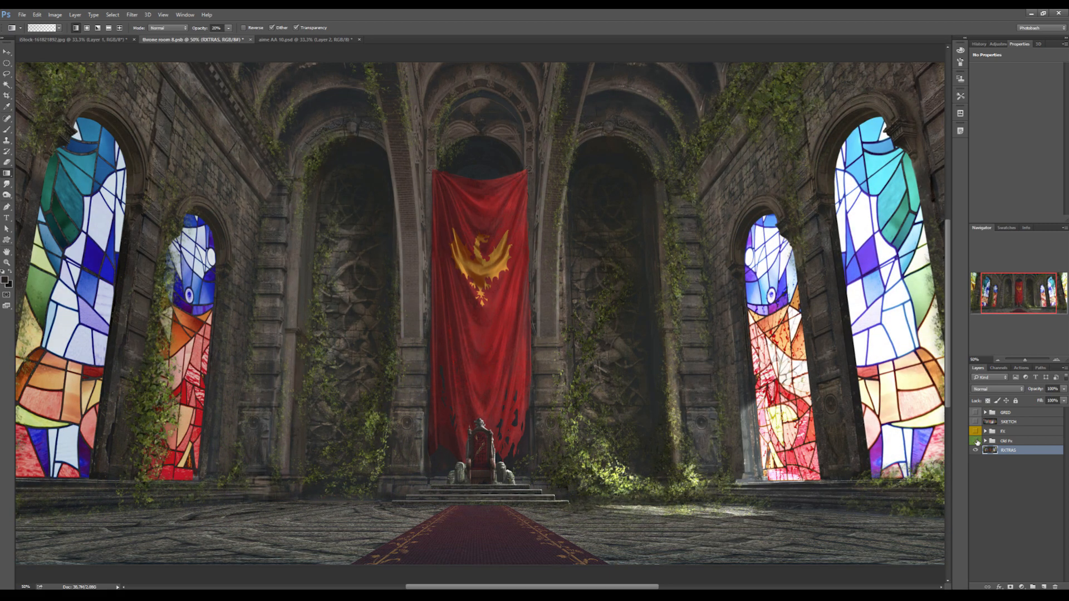
left_click(975, 441)
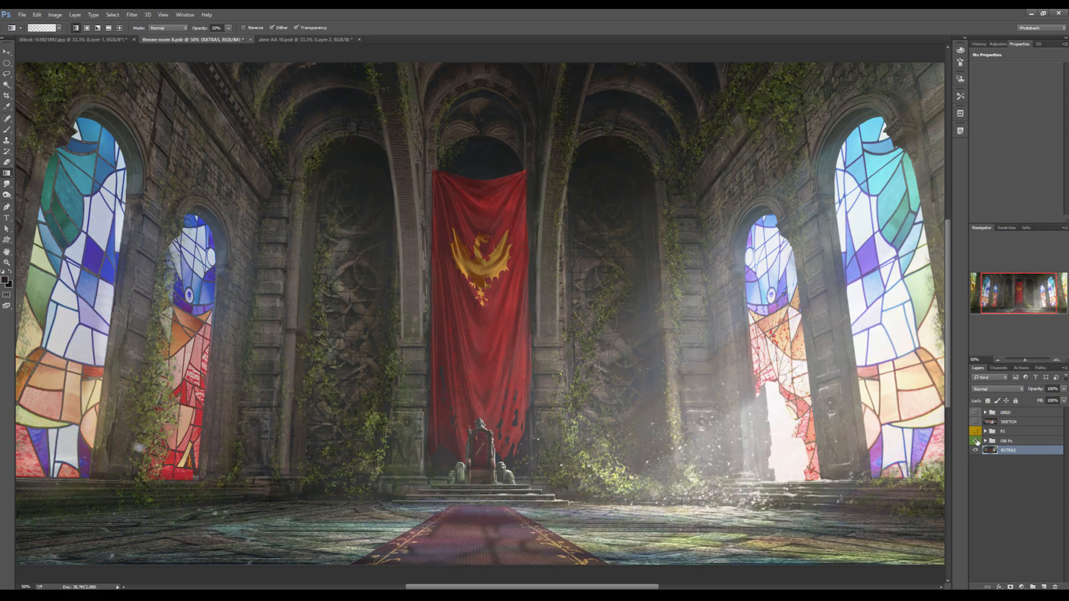
left_click(975, 441)
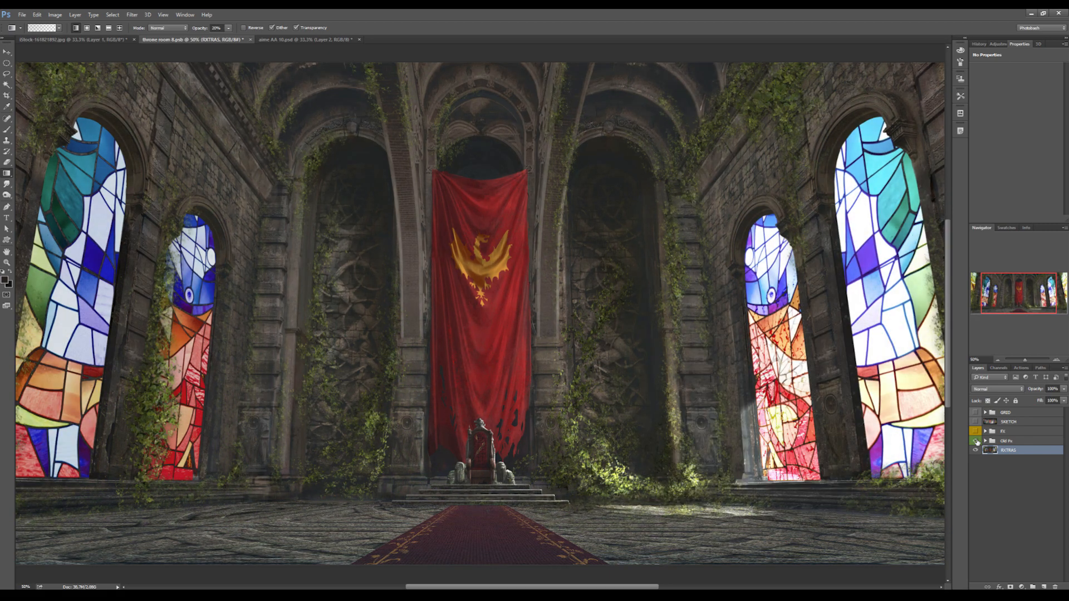
left_click(976, 441)
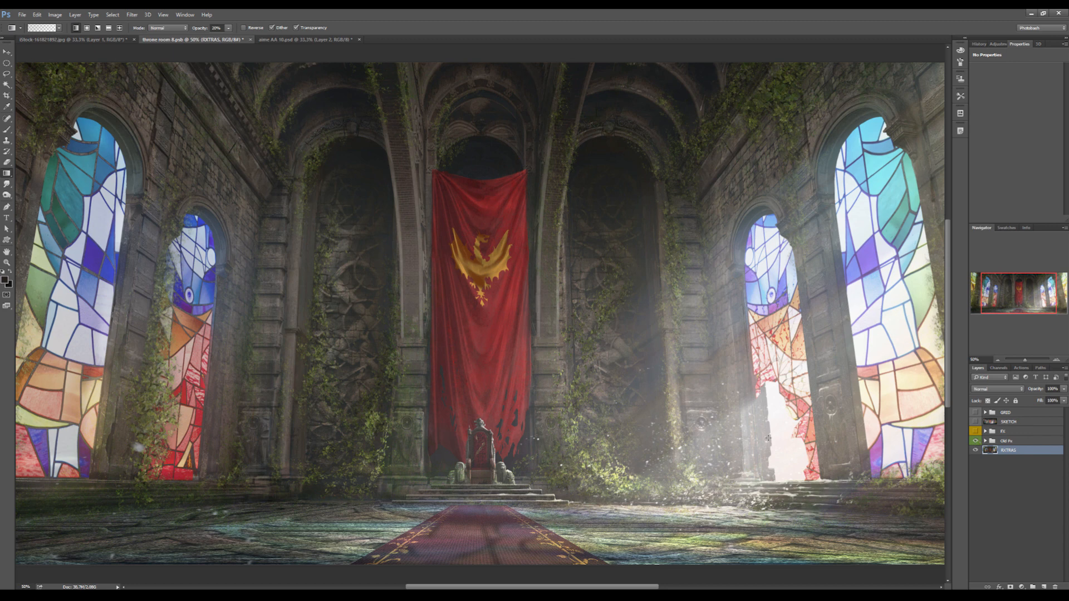
left_click_drag(571, 587, 642, 568)
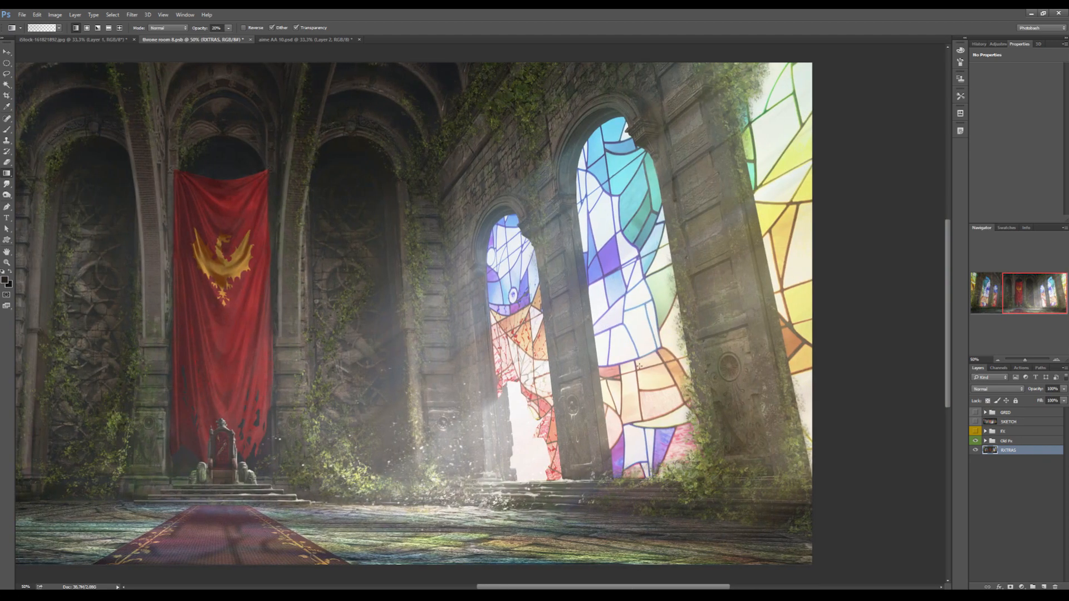
left_click_drag(622, 587, 549, 587)
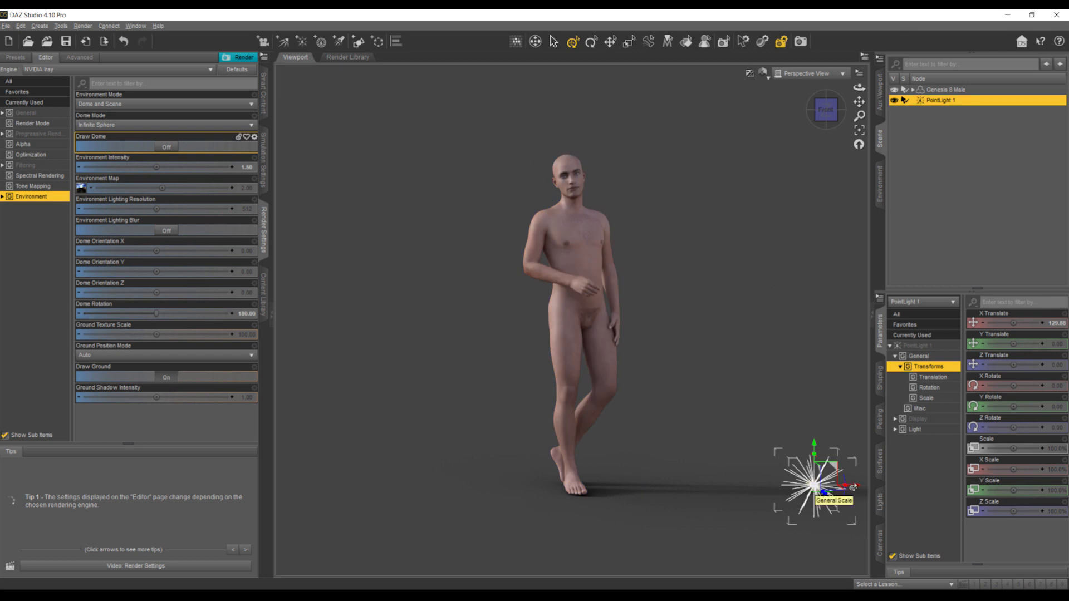
- Switch to DAZ Studio, move PointLight 1 along X to about -380, and set the Environment Intensity to 0.25
left_click_drag(855, 490, 602, 485)
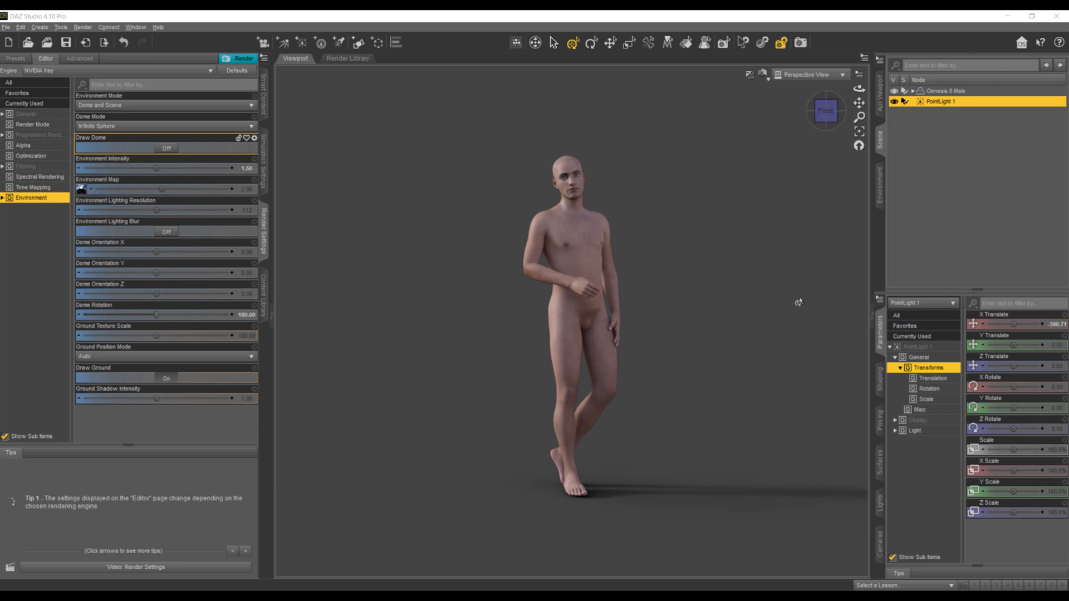
left_click(247, 169)
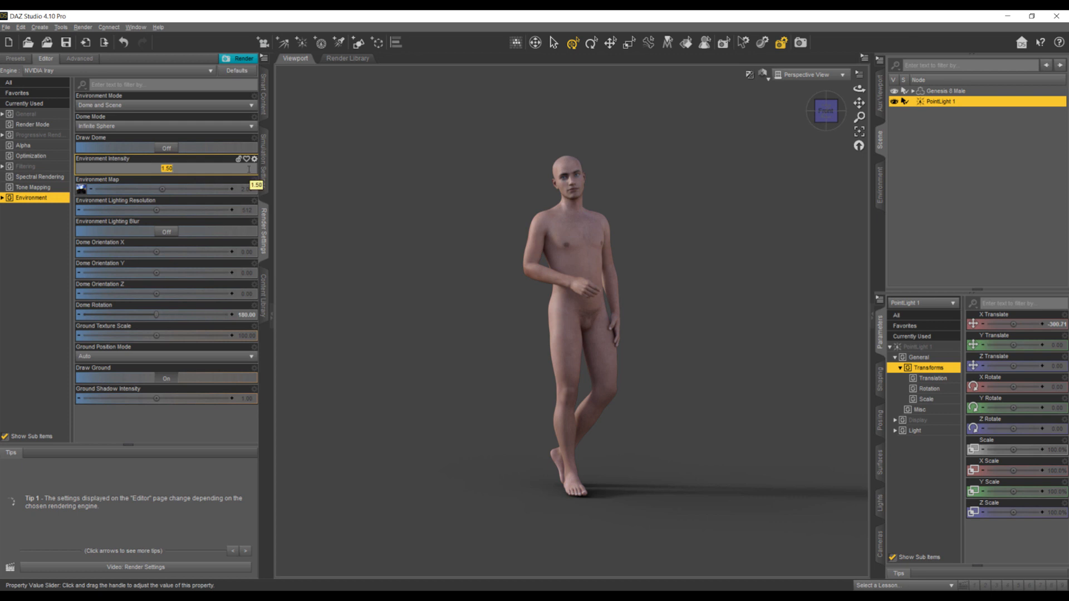
type("0.25")
key("Return")
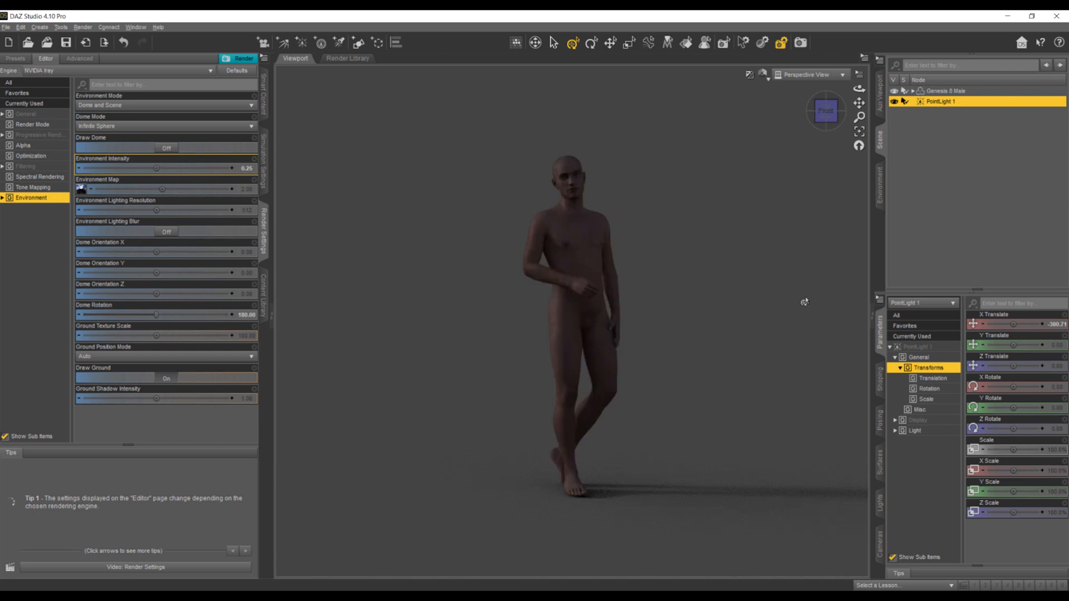
left_click(767, 253)
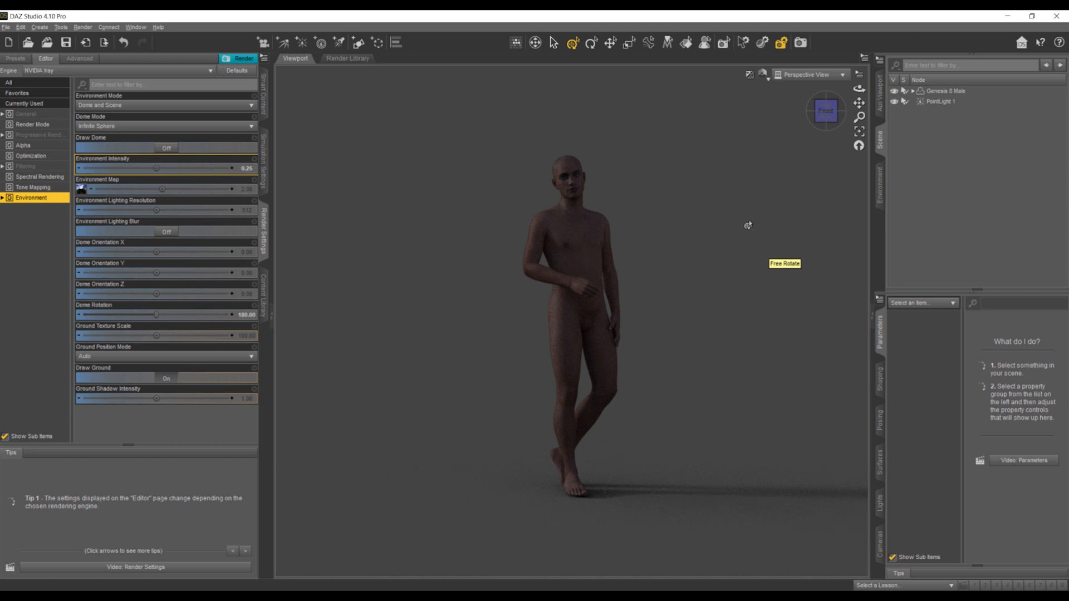
- Create SpotLight 1 with default settings and place it beside the figure at about X 134, Y 149, Z -15.5, rotated about 106° around Y
left_click(348, 47)
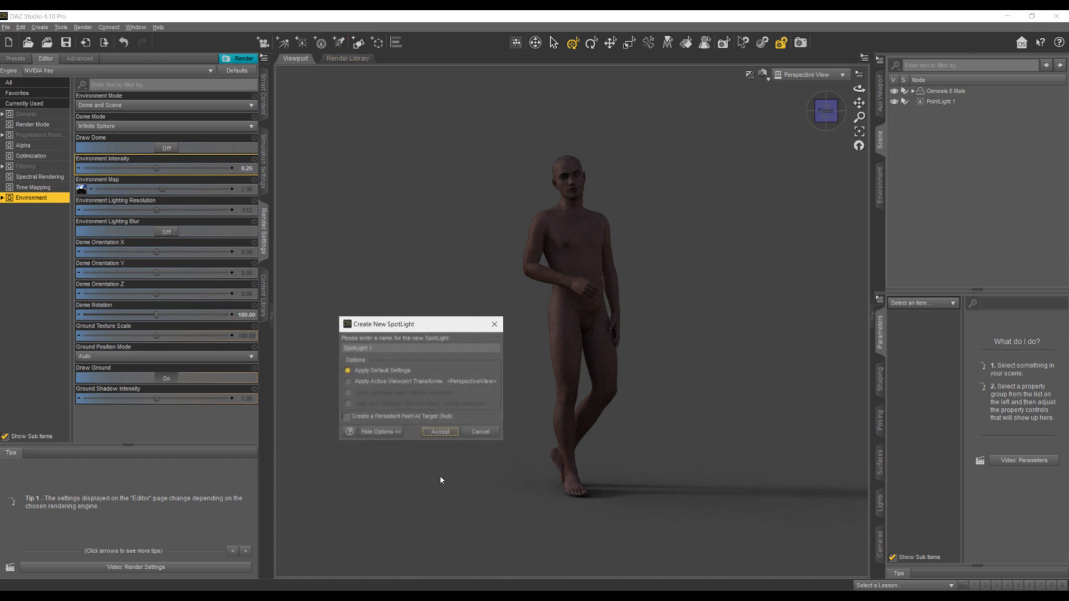
left_click(443, 433)
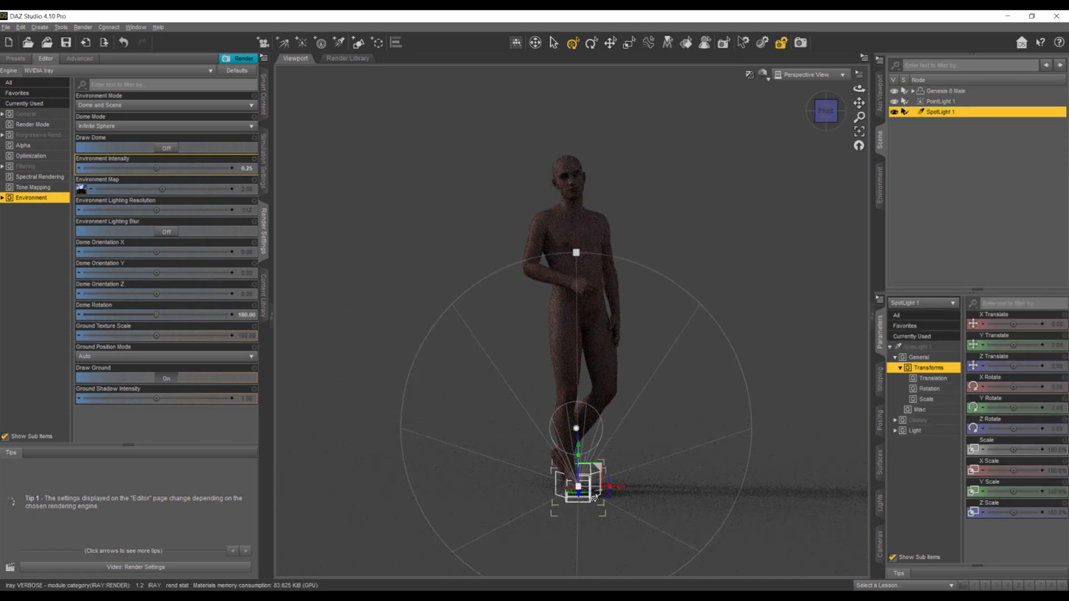
left_click(620, 491)
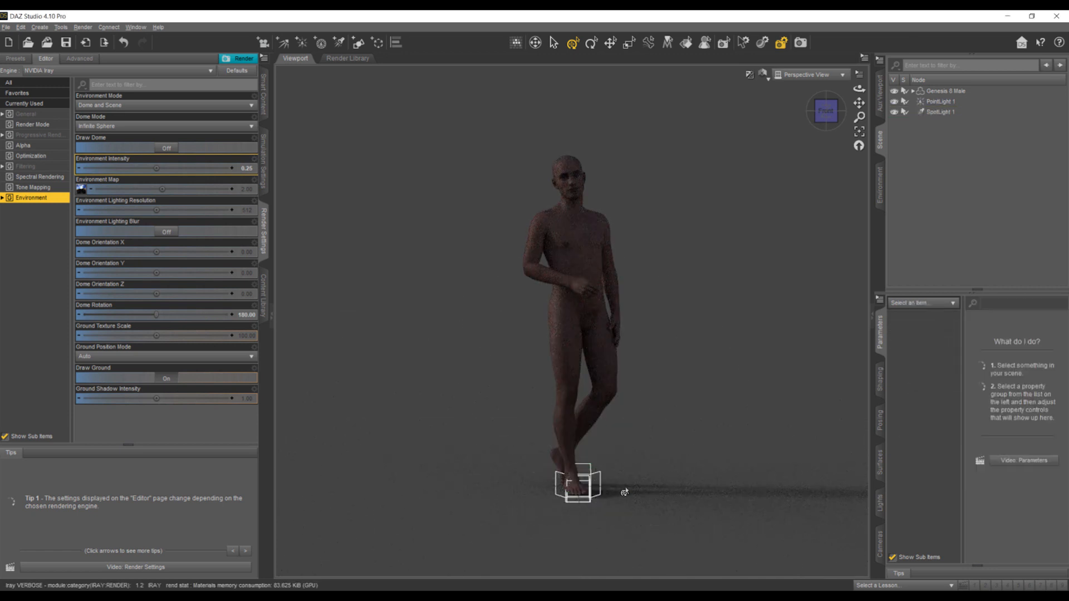
left_click(585, 489)
left_click_drag(620, 489, 752, 493)
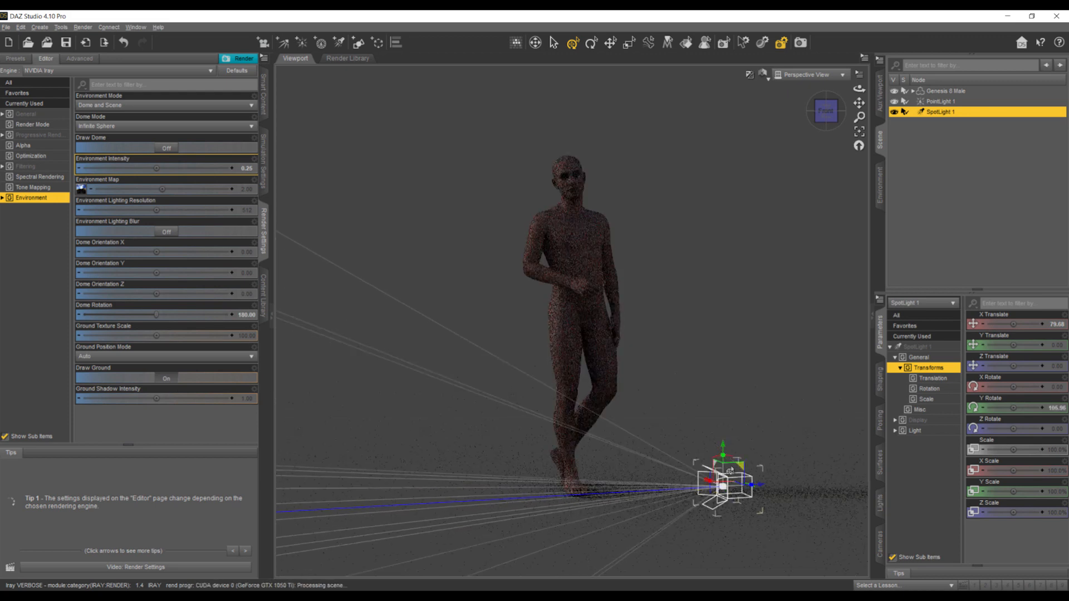
left_click_drag(722, 443, 730, 167)
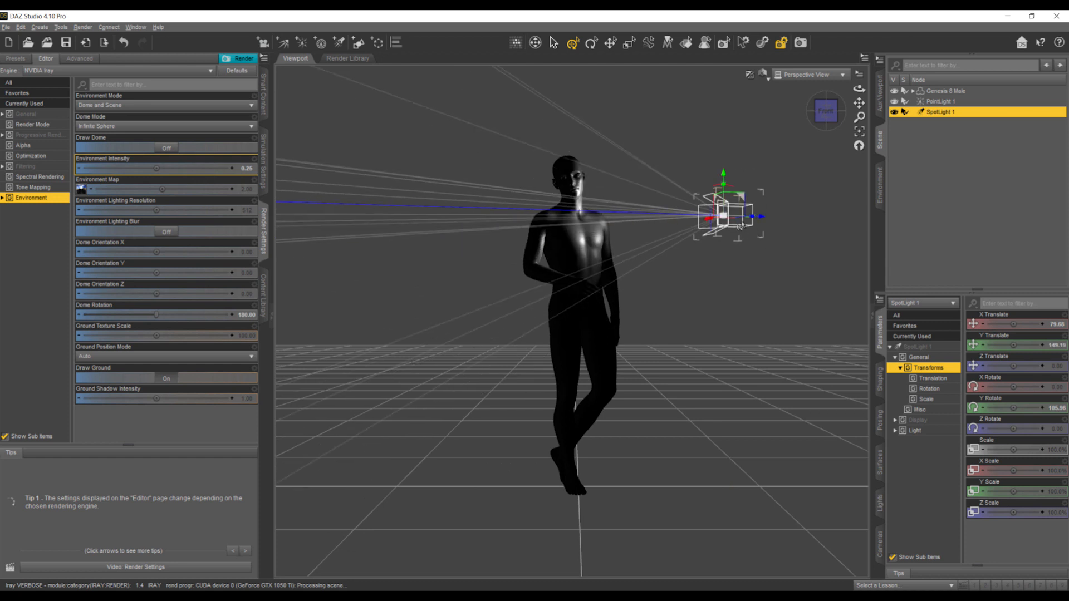
left_click_drag(834, 220, 852, 219)
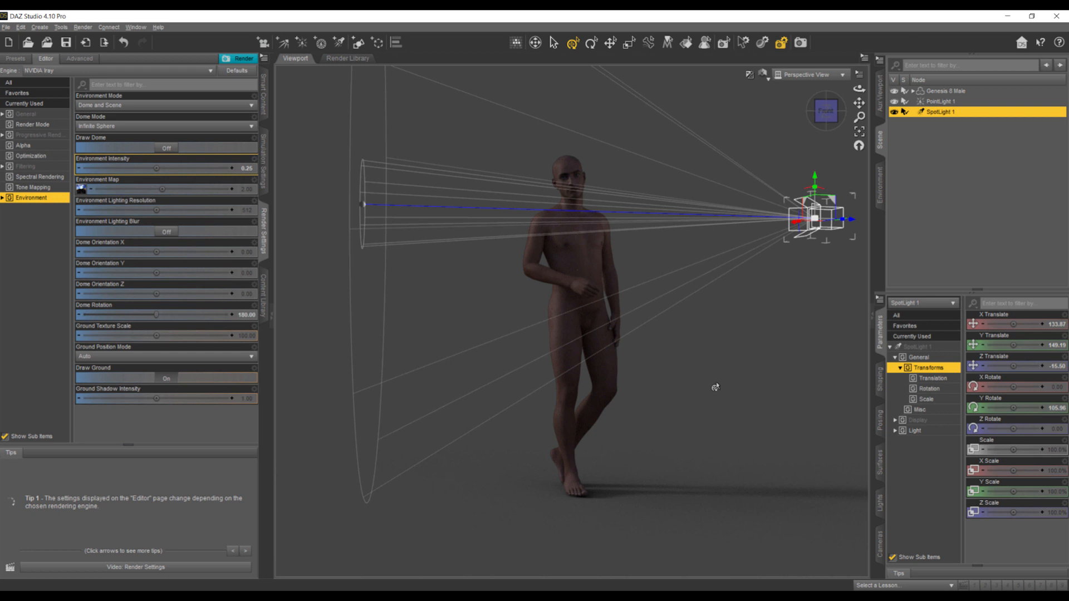
- Create Camera 1 by copying the active perspective view and look at the scene through it
left_click(264, 46)
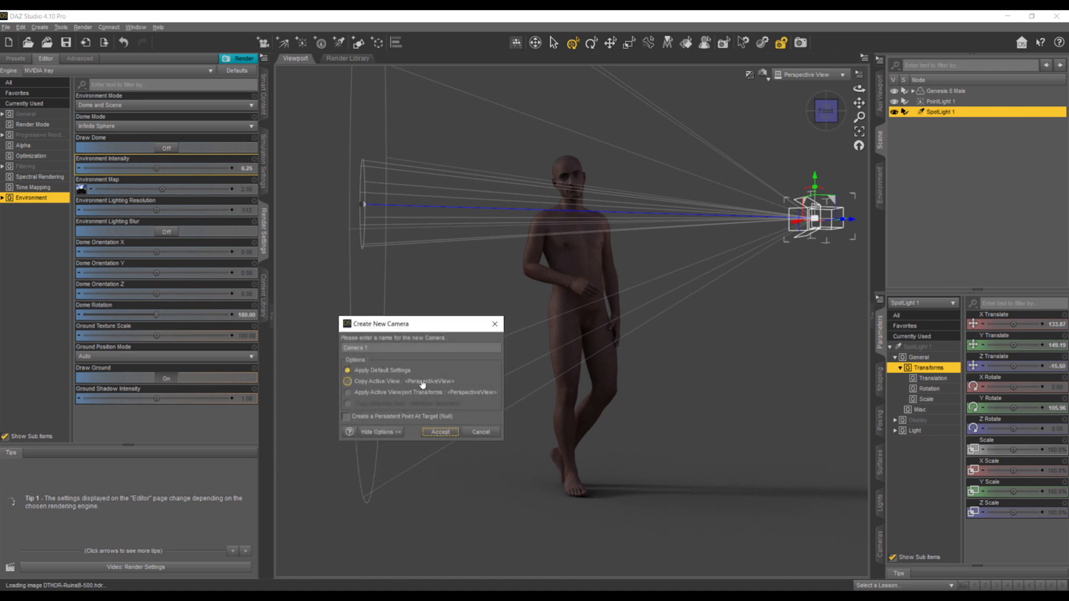
left_click(347, 382)
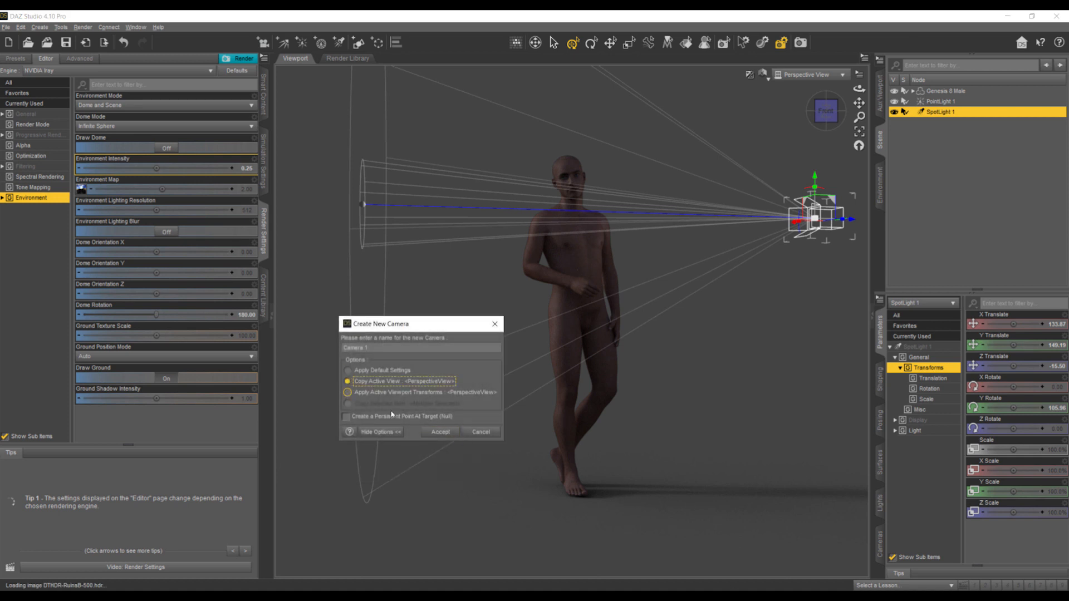
left_click(440, 432)
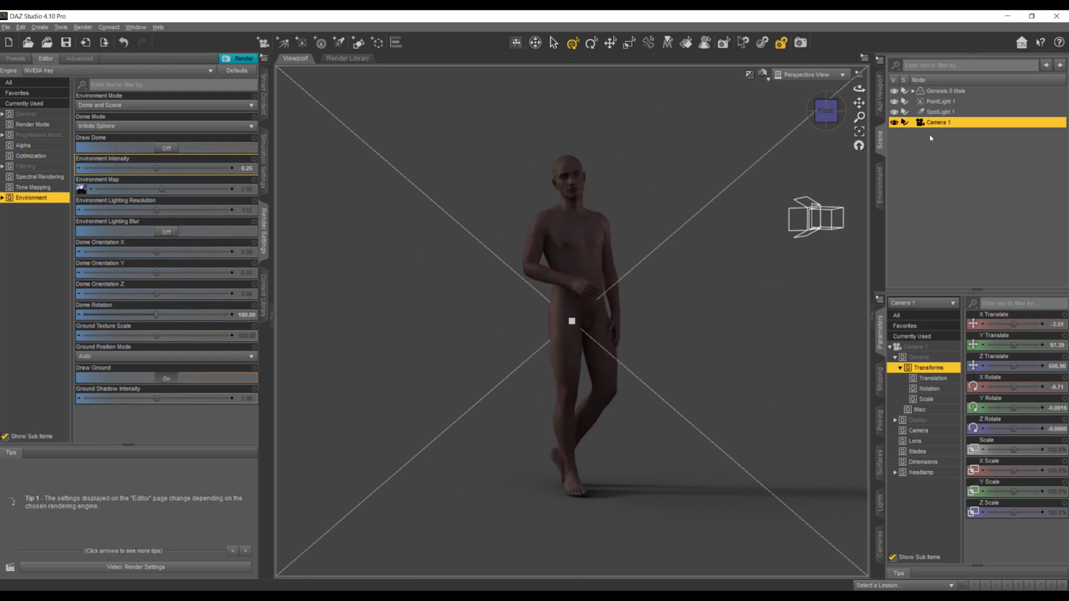
left_click(802, 75)
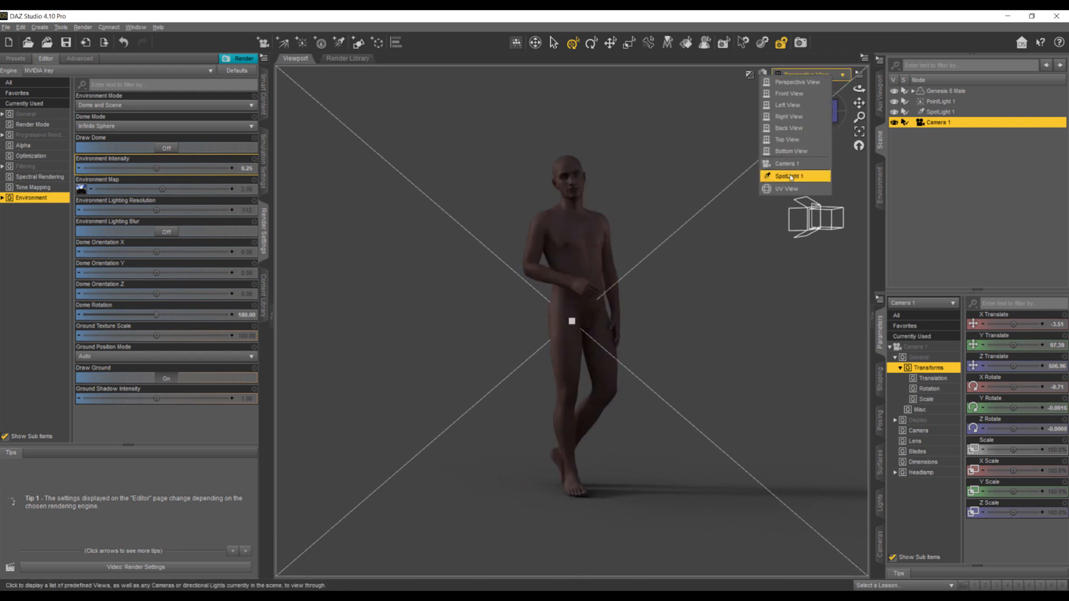
left_click(788, 167)
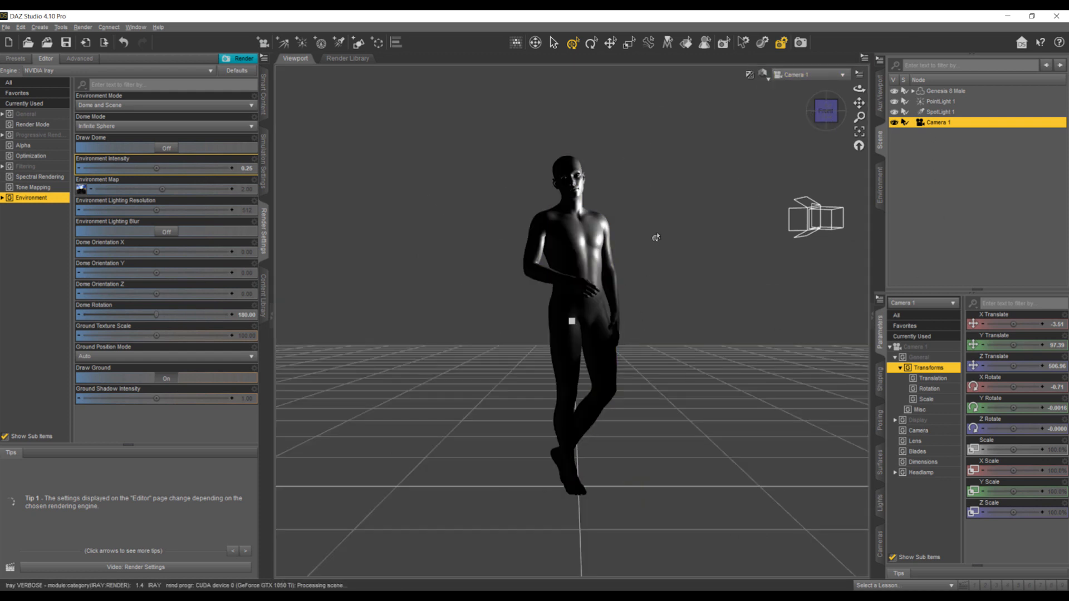
- In the perspective view, move SpotLight 1 backwards along its own axis, away from the figure, to about X 655 and Z -164
left_click(801, 74)
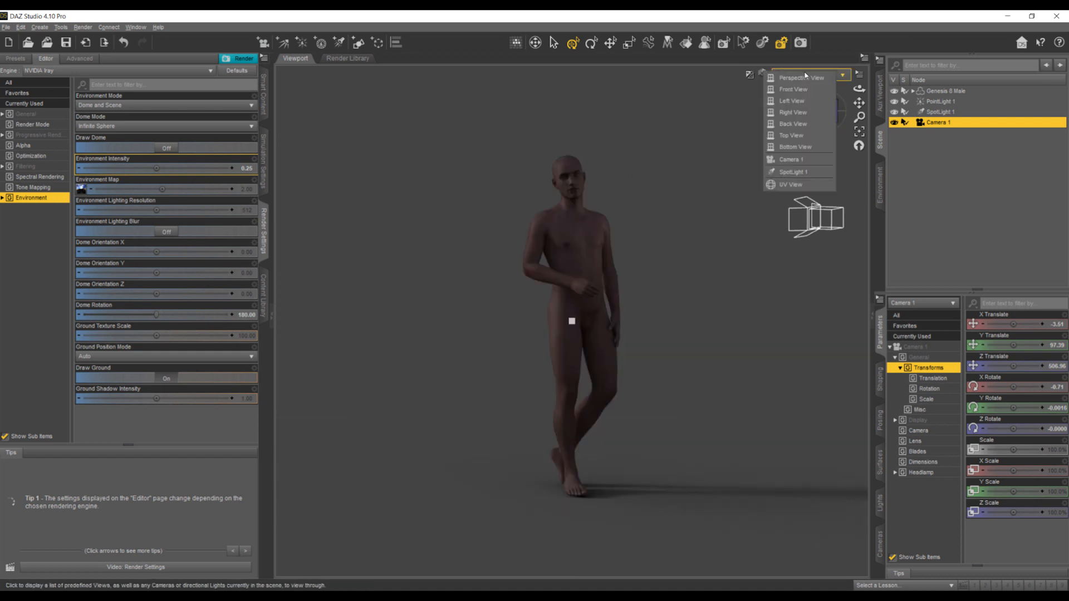
left_click(794, 168)
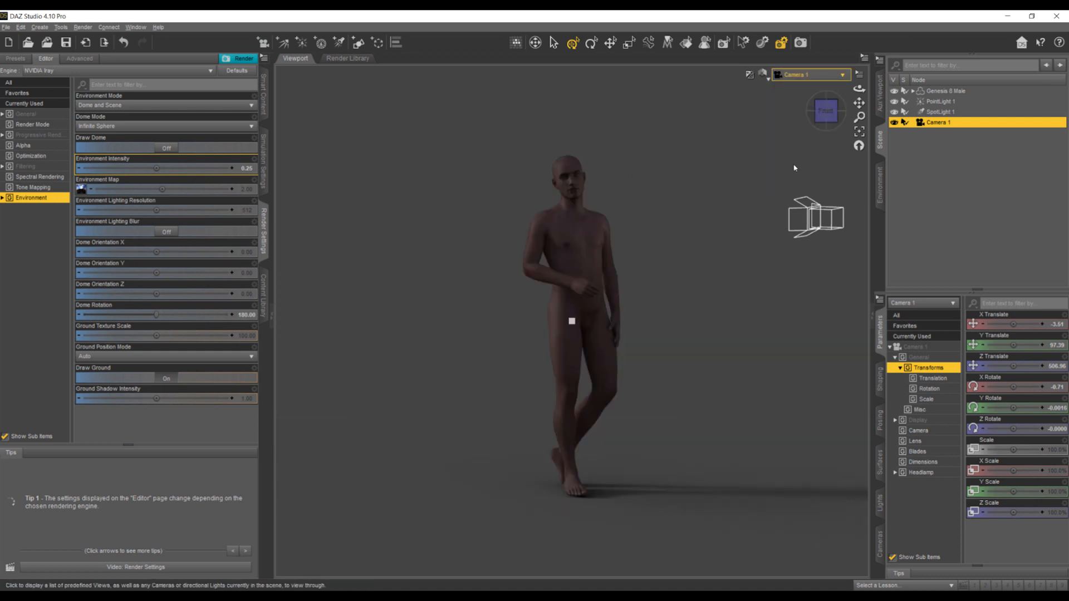
left_click(825, 113)
left_click_drag(826, 114, 644, 318)
left_click(629, 312)
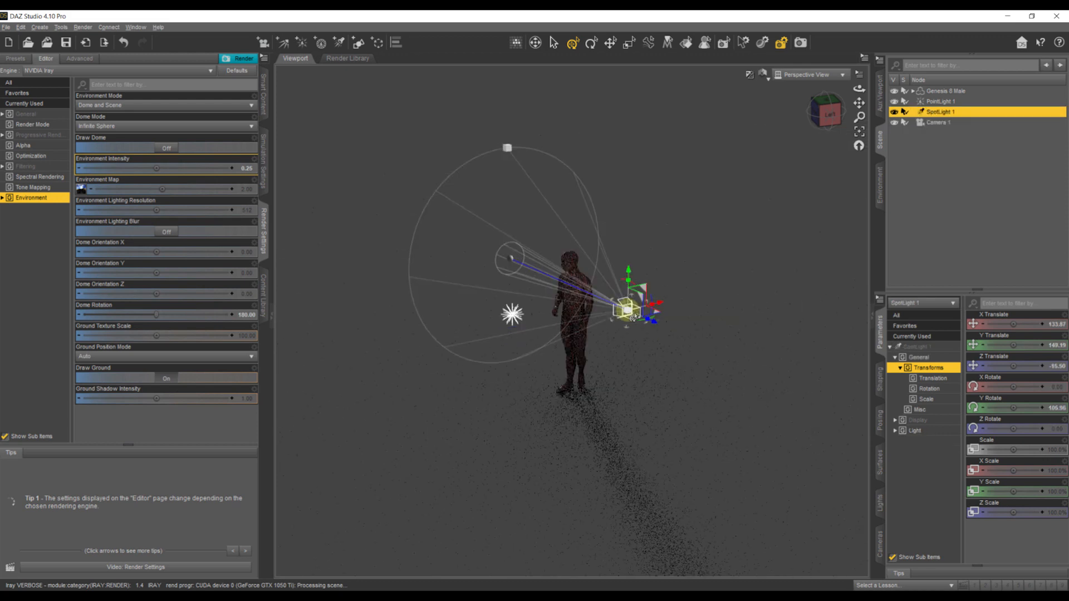
left_click_drag(653, 324, 856, 412)
left_click_drag(805, 365, 762, 362)
scroll(762, 362, "down", 7)
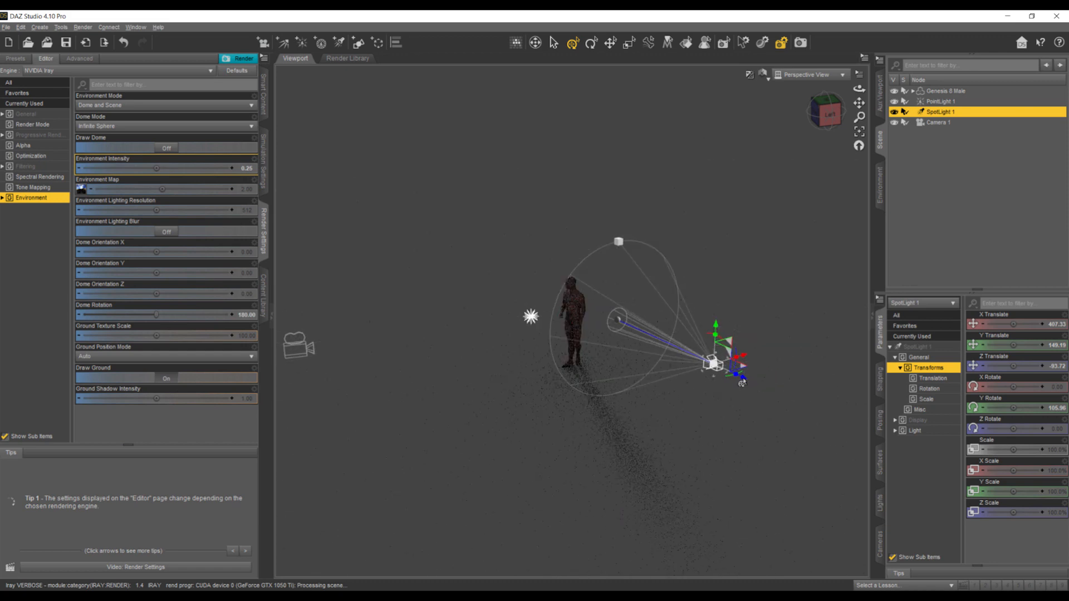
mouse_move(742, 383)
left_mouse_down()
mouse_move(846, 429)
mouse_move(877, 458)
left_mouse_up()
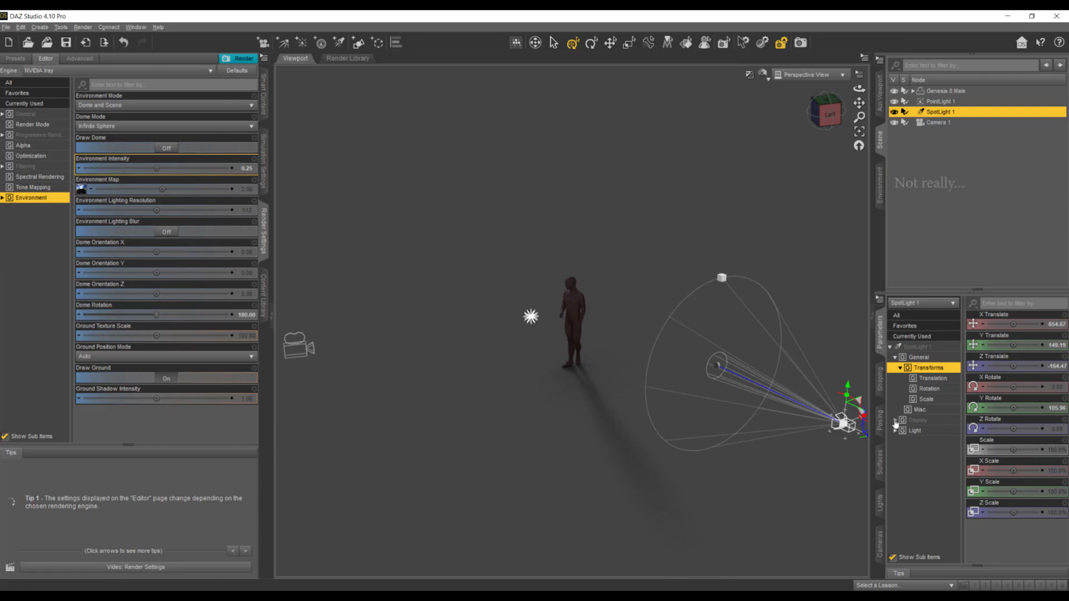
- Look through SpotLight 1, re-aim it at the figure, and pull it back so the whole body is centred within the inner circle
left_click_drag(827, 111, 658, 87)
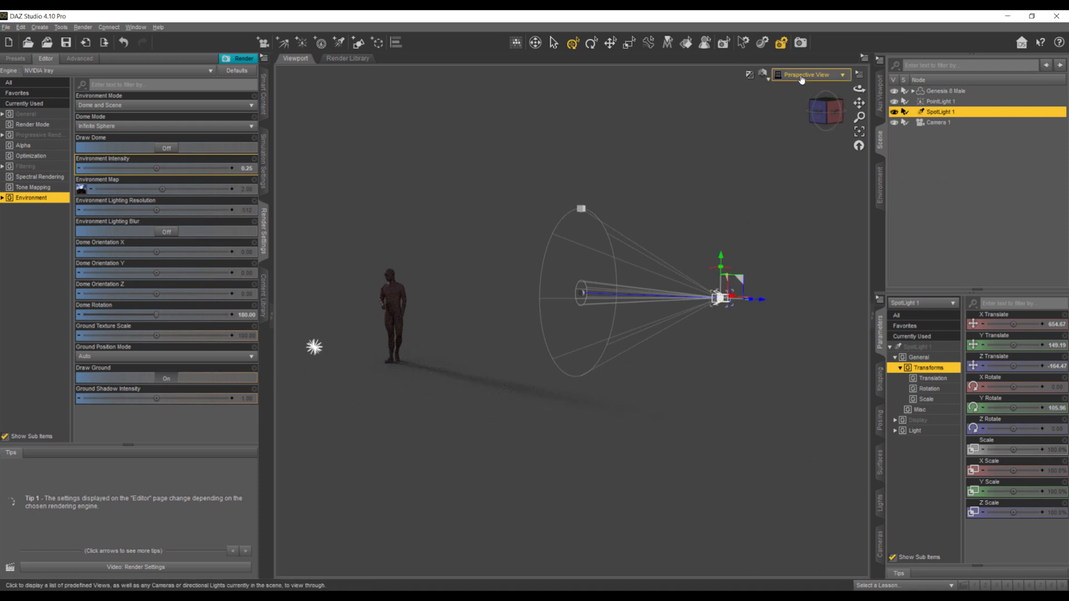
left_click(840, 77)
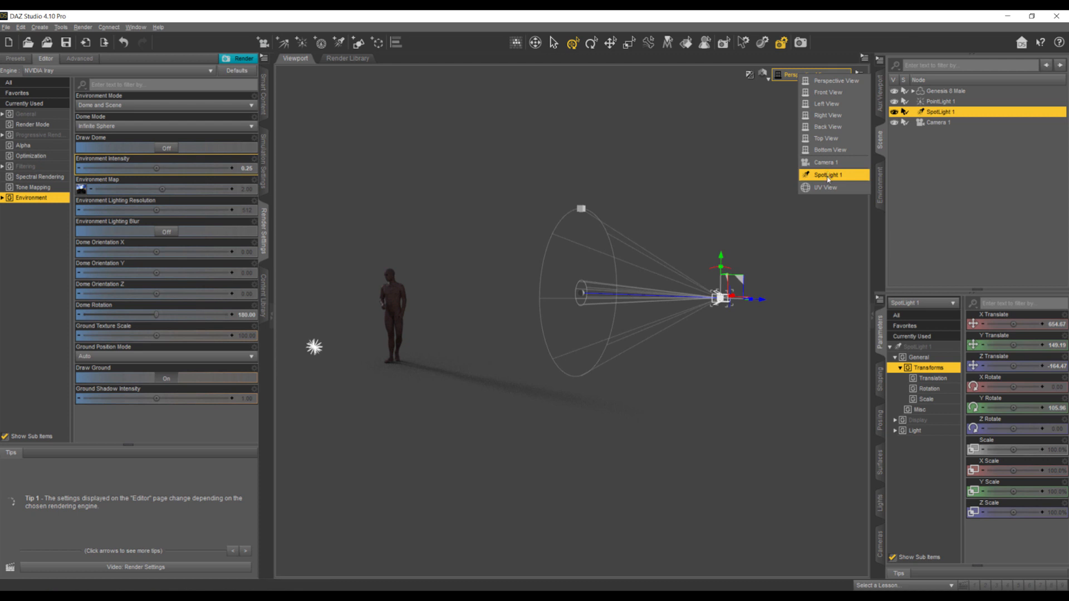
left_click(828, 176)
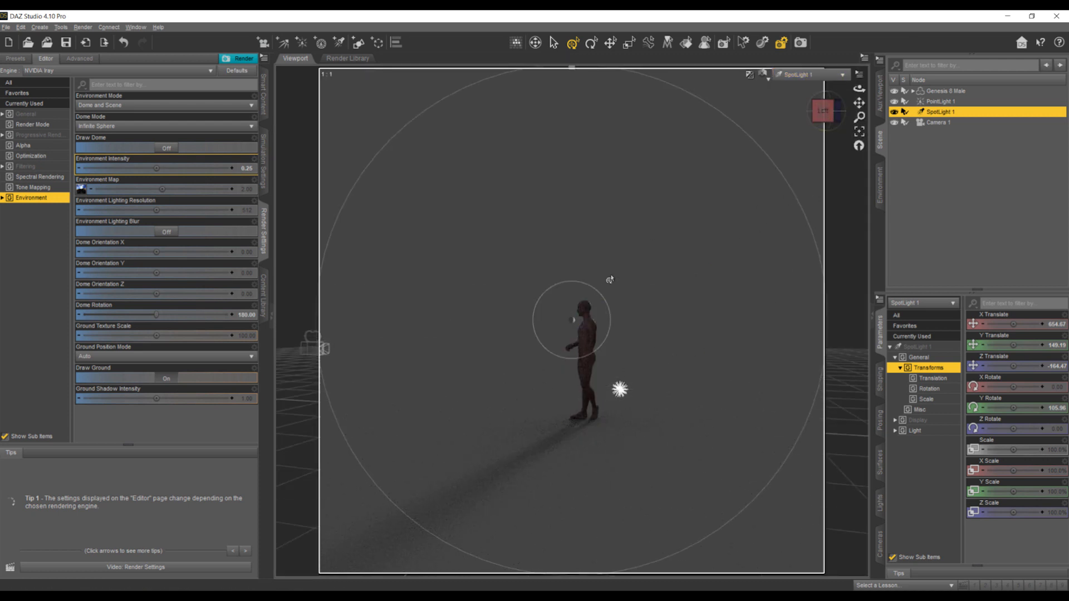
left_click_drag(828, 116, 831, 122)
scroll(691, 237, "up", 3)
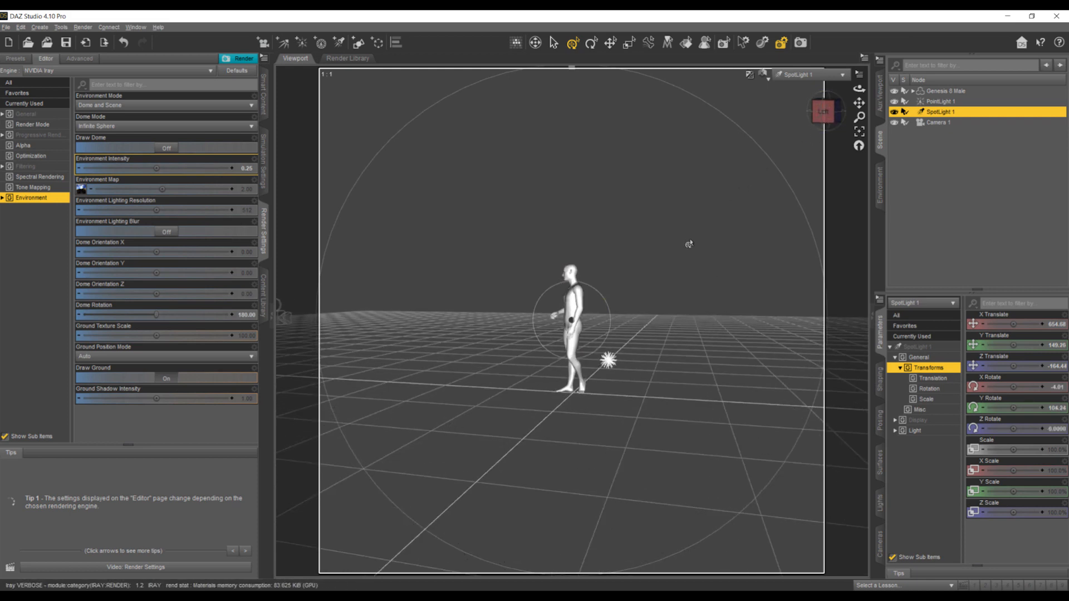
scroll(691, 236, "down", 4)
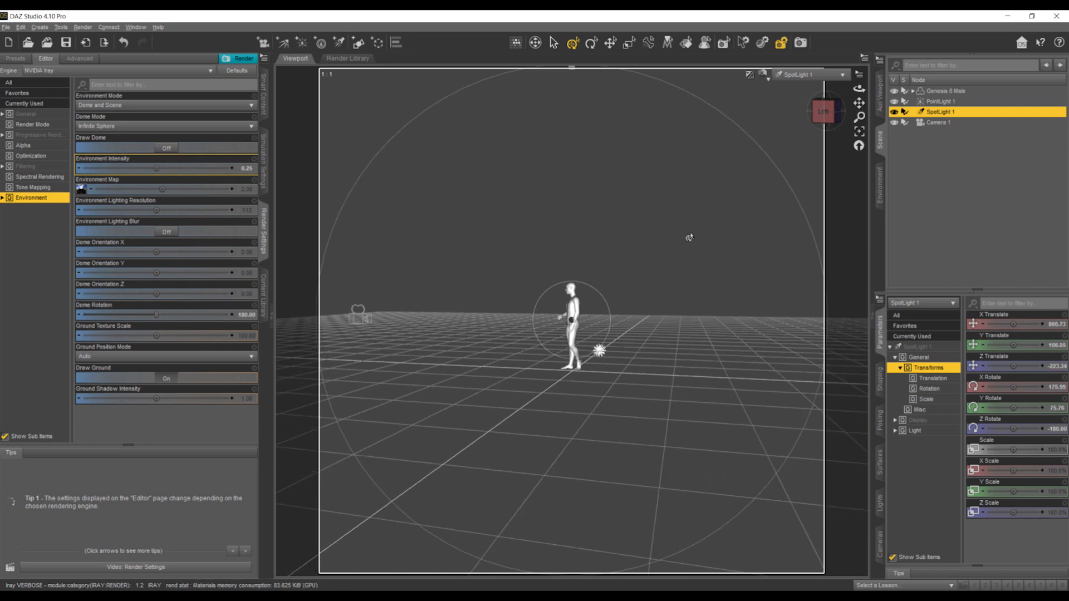
scroll(689, 236, "up", 1)
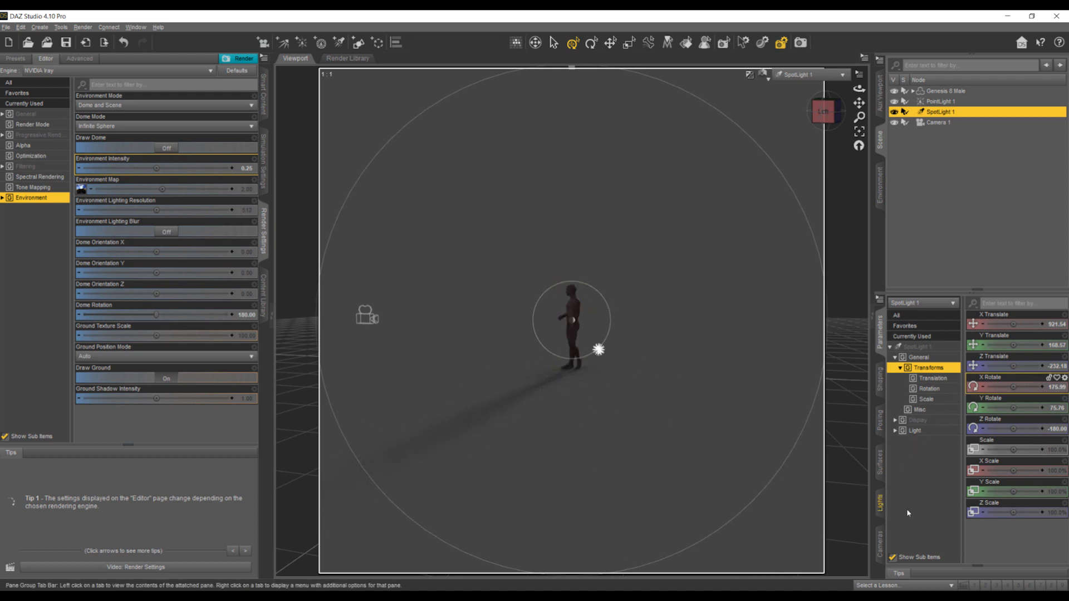
- Set SpotLight 1's luminous flux to 150000 lumen and look at the figure through Camera 1
left_click(880, 505)
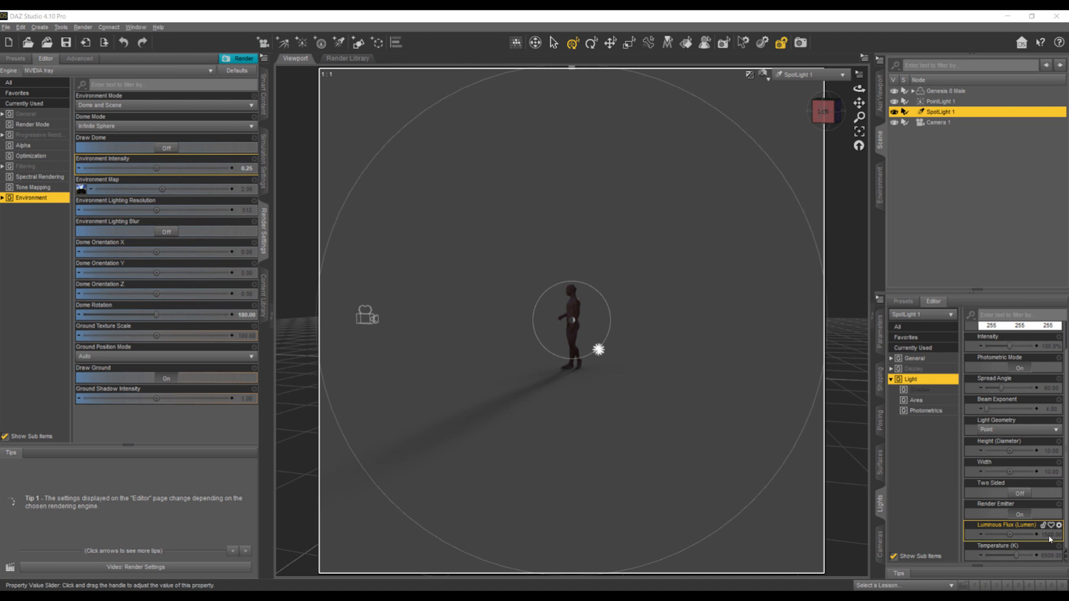
double_click(1027, 536)
left_click(1021, 535)
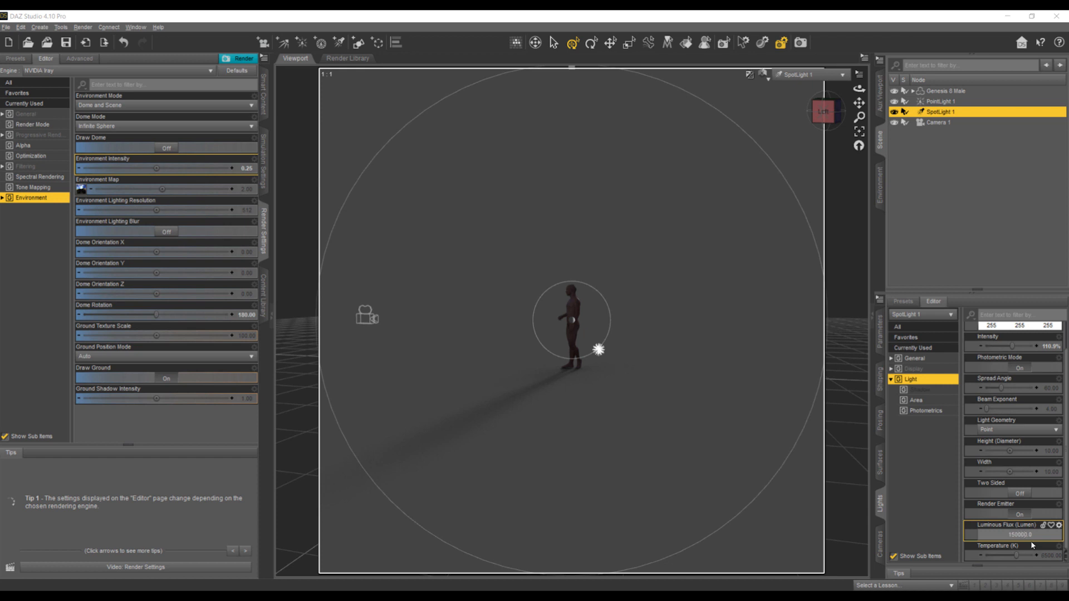
key("Return")
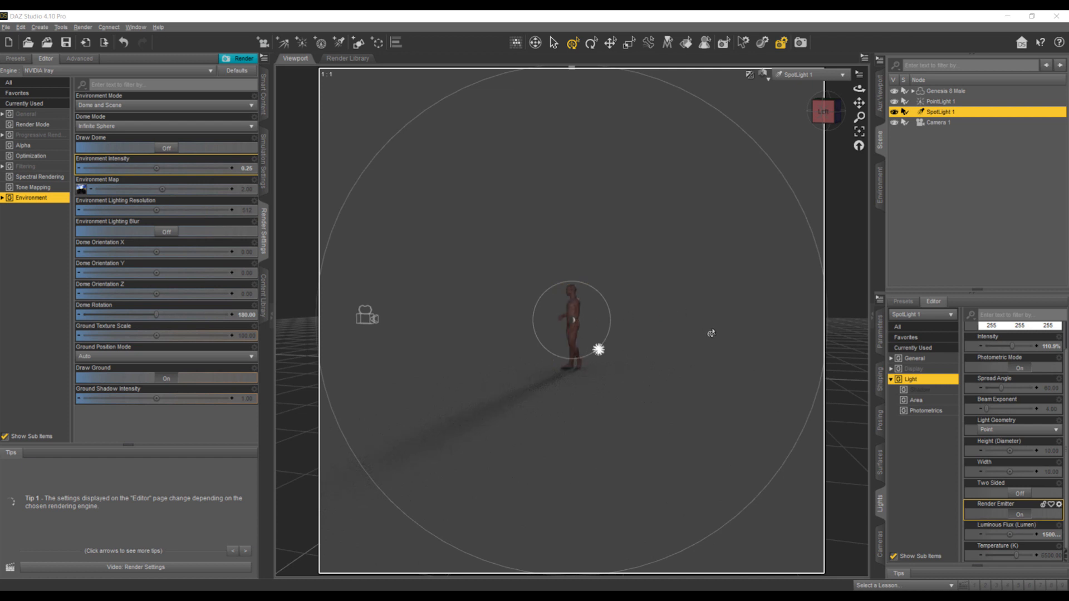
left_click(818, 76)
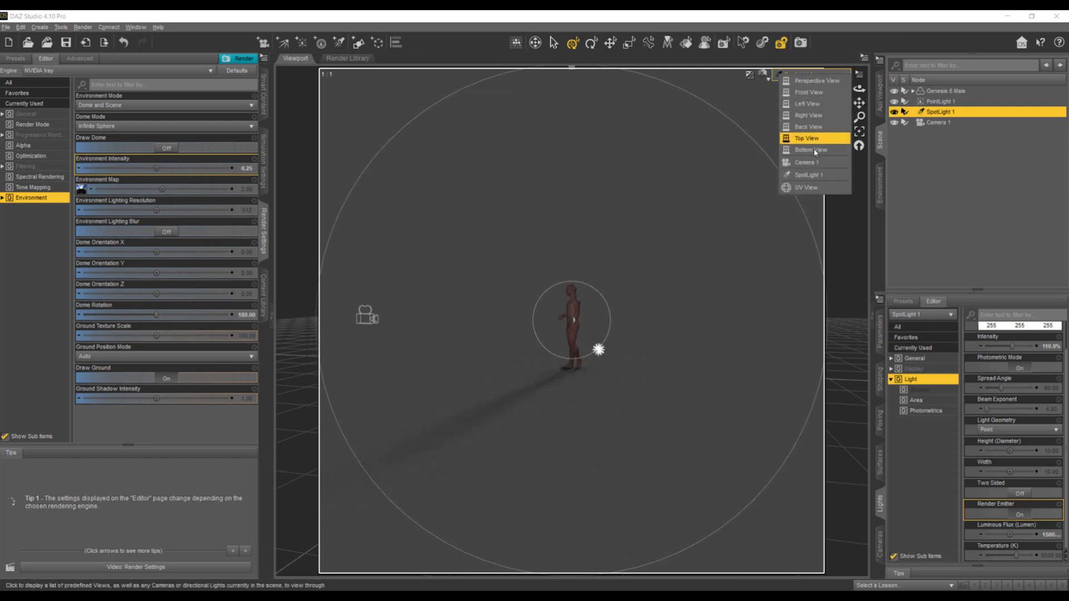
left_click(815, 162)
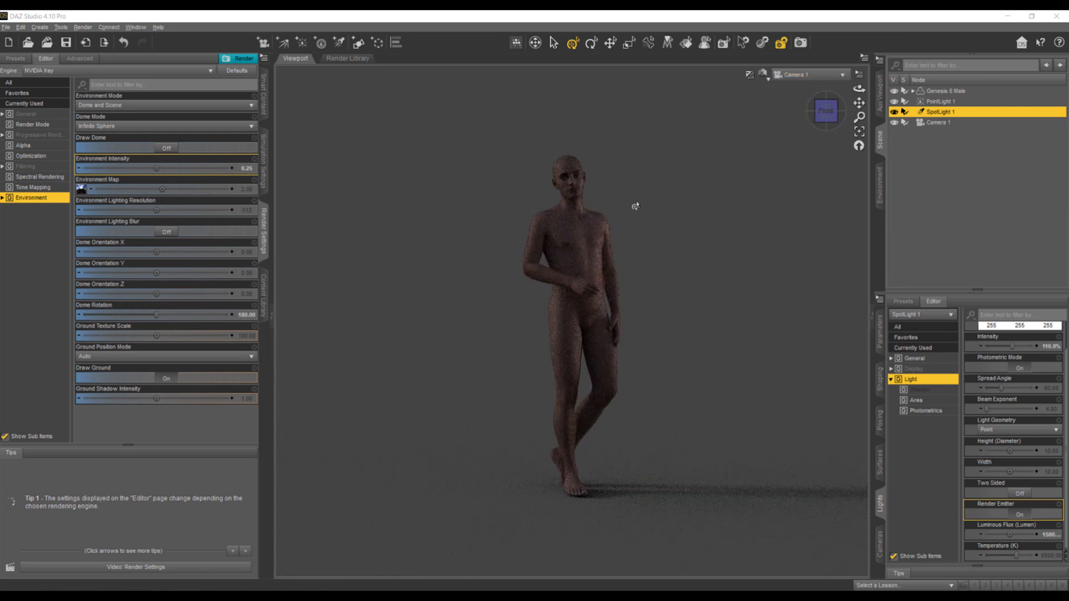
- Raise SpotLight 1's luminous flux to 1500000 lumen
left_click(1049, 536)
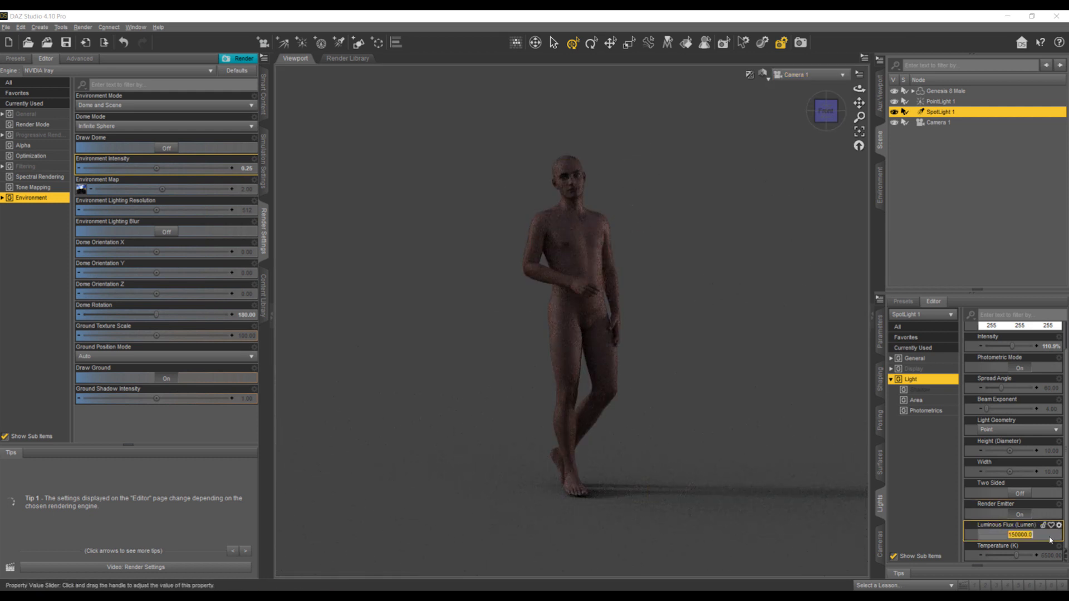
left_click(1020, 534)
key("Return")
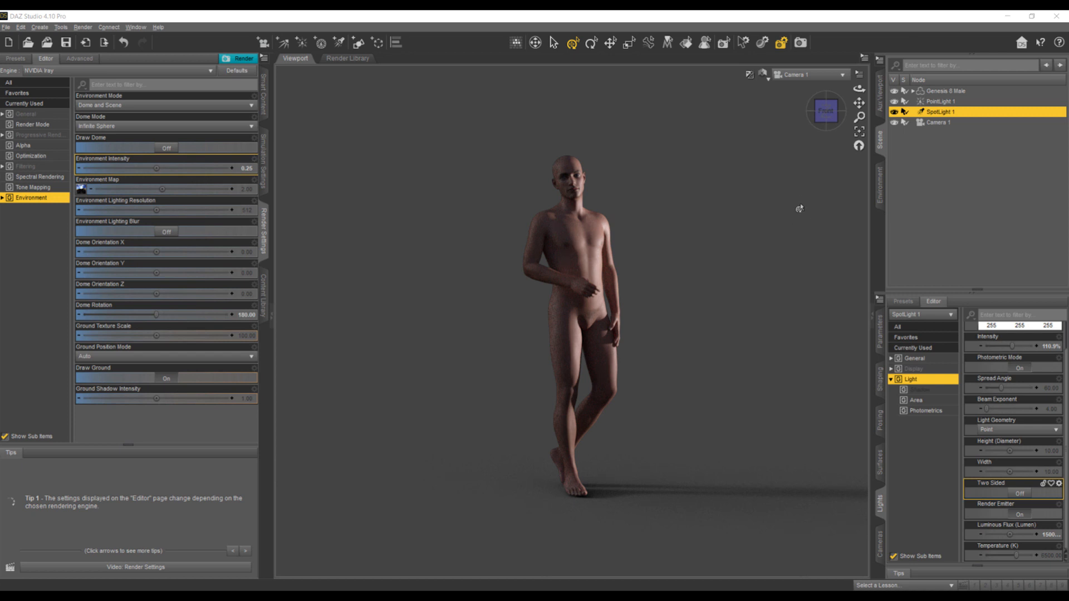
- Return to the perspective view and create SpotLight 2 as a copy of the selected SpotLight 1
left_click(795, 75)
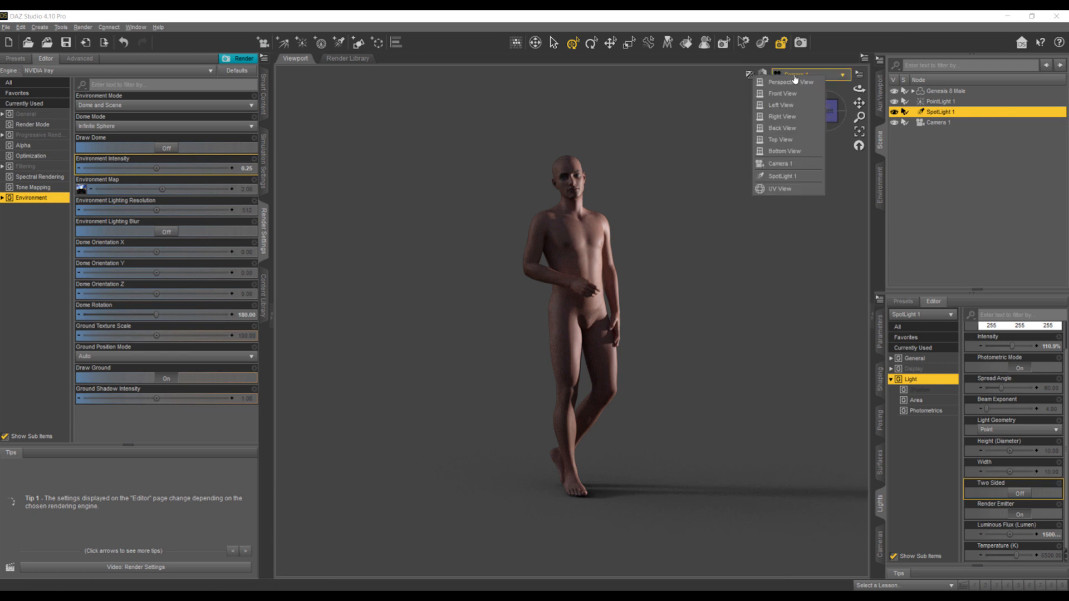
left_click(795, 81)
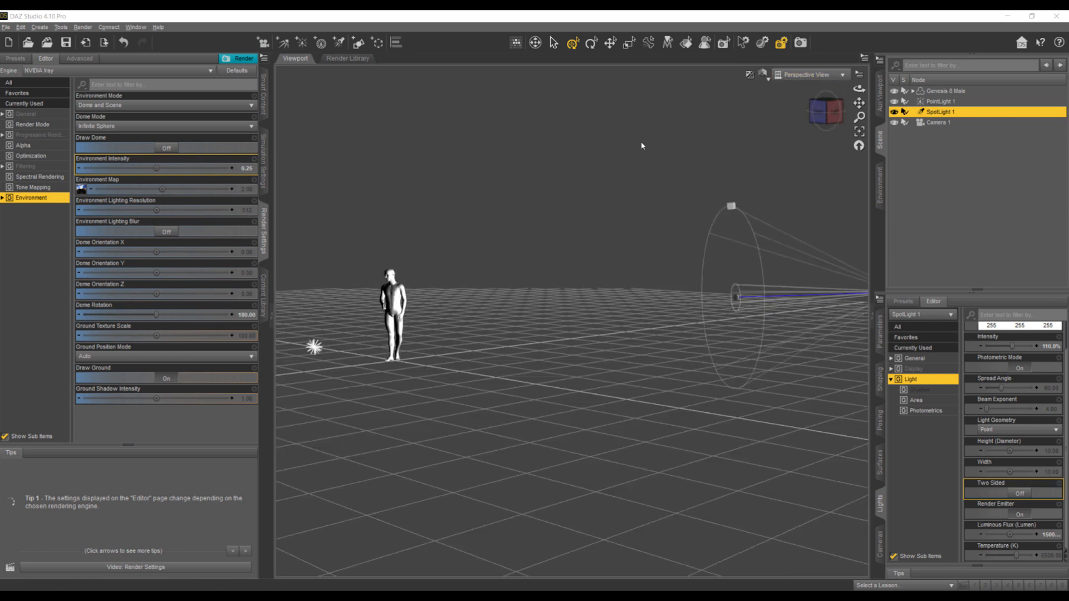
left_click(339, 42)
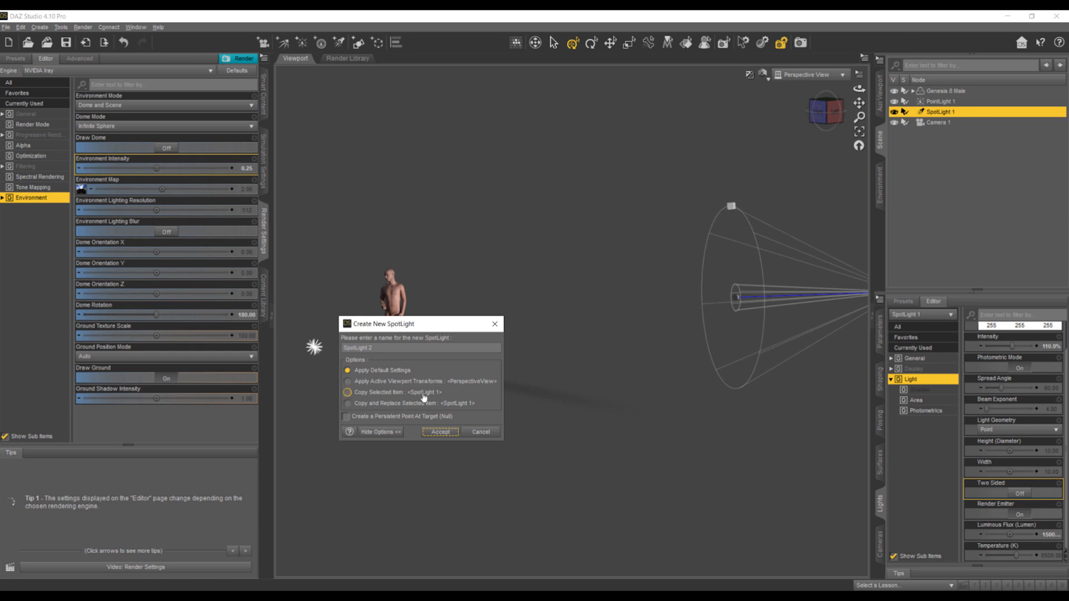
left_click(348, 393)
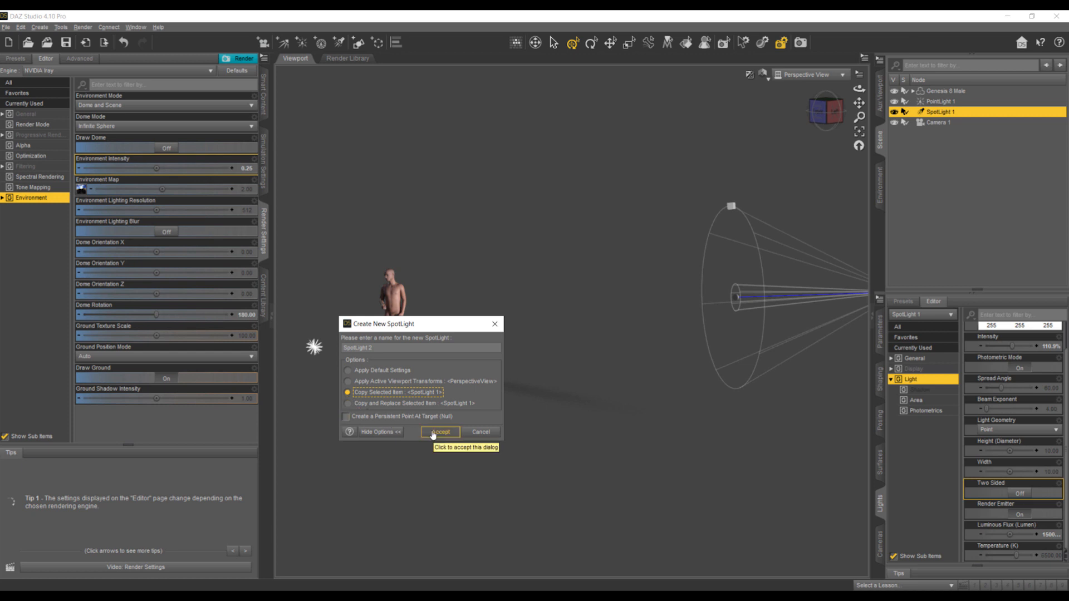
left_click(436, 432)
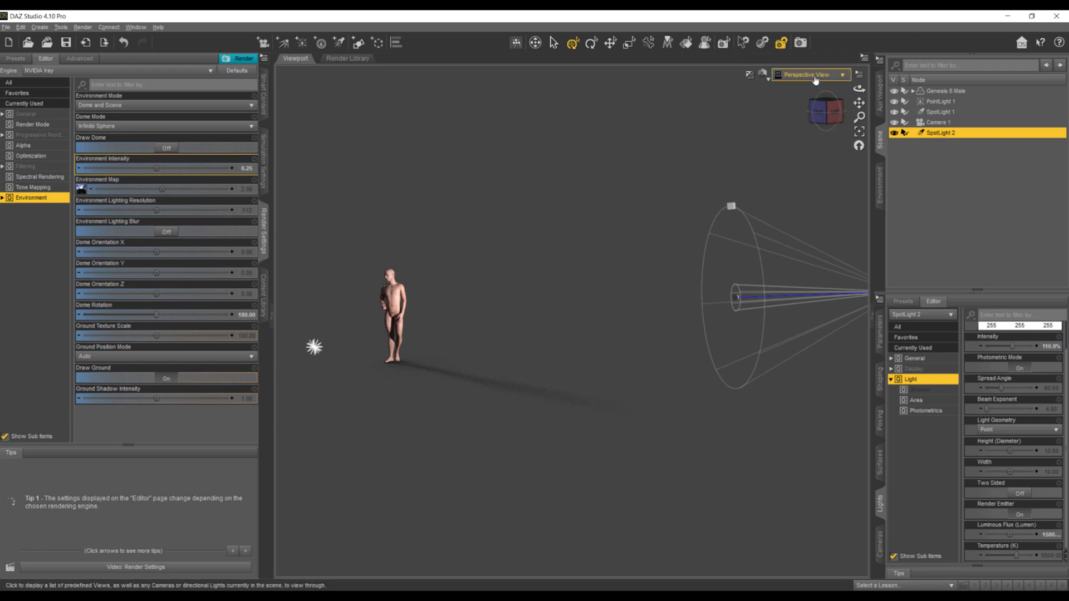
- Look through SpotLight 2 and swing it round towards the figure's front, keeping the figure centred in the inner circle
left_click(814, 75)
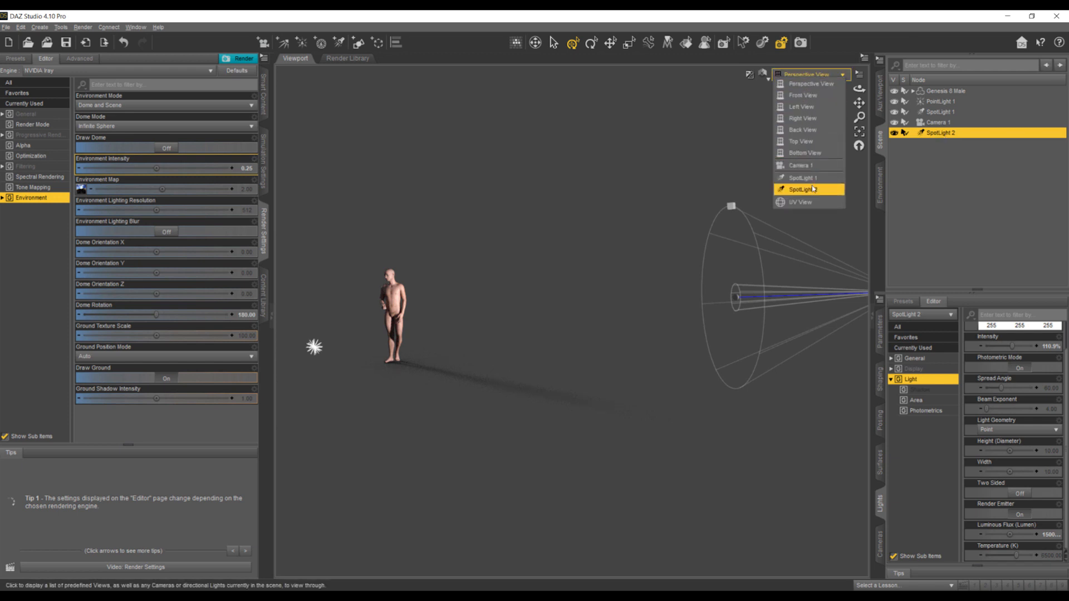
left_click(802, 189)
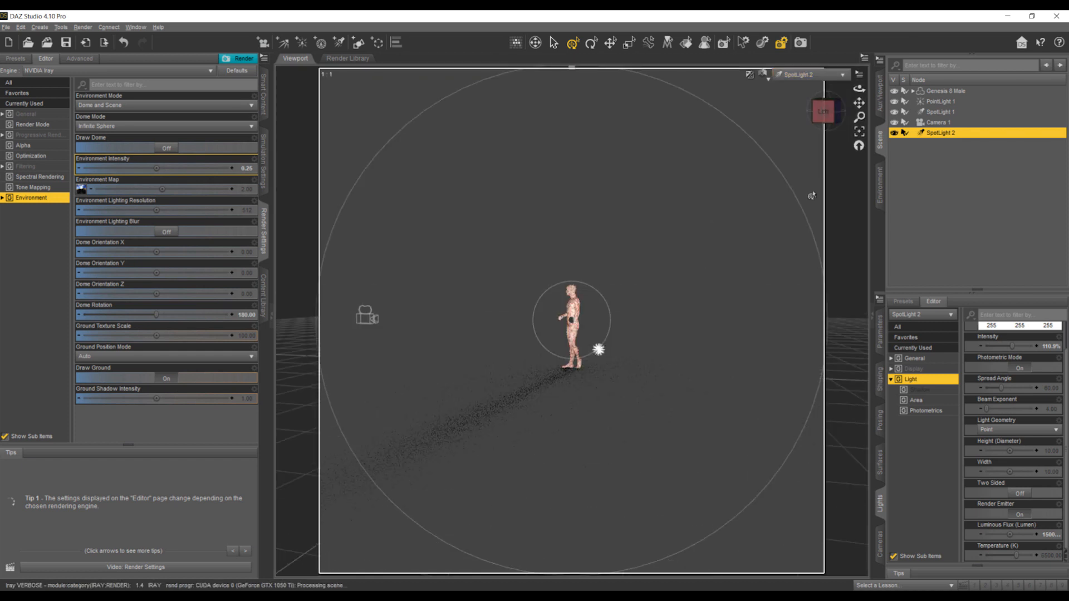
left_click(833, 117)
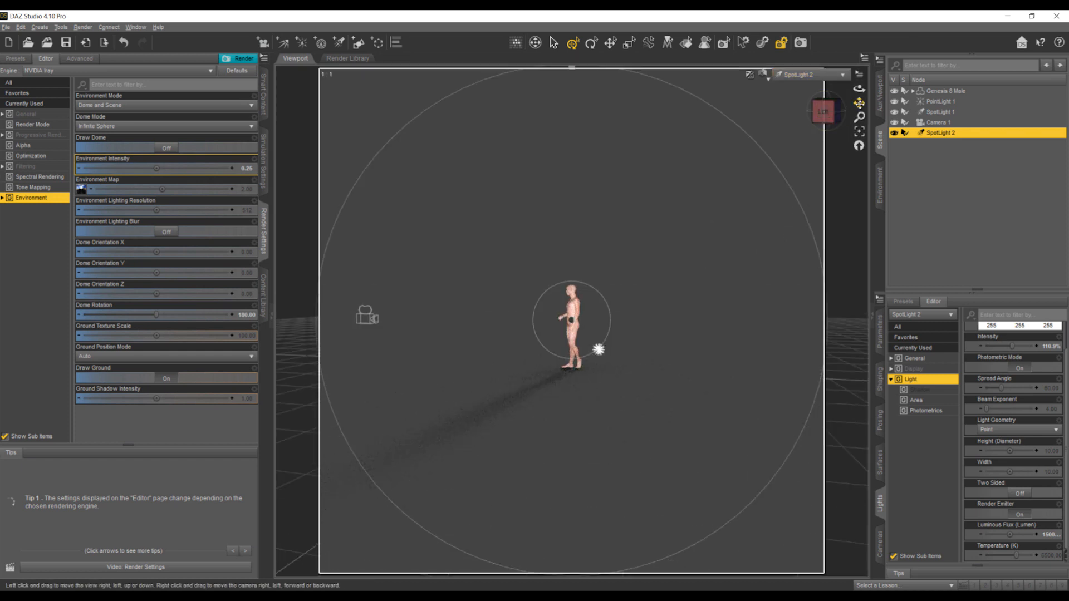
left_click_drag(859, 103, 939, 110)
left_click(832, 117)
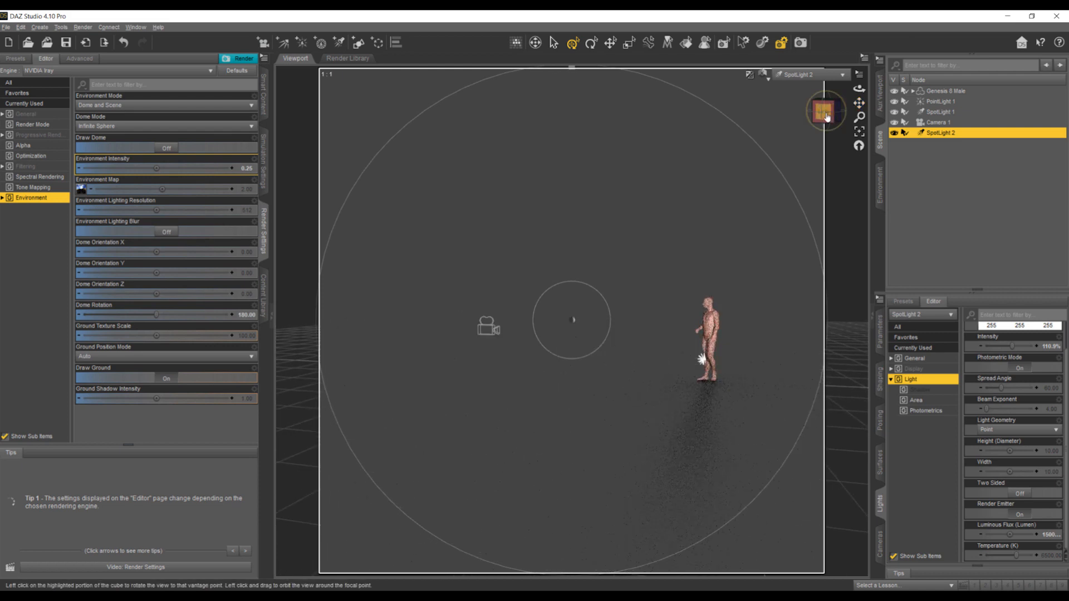
left_click_drag(827, 113, 917, 107)
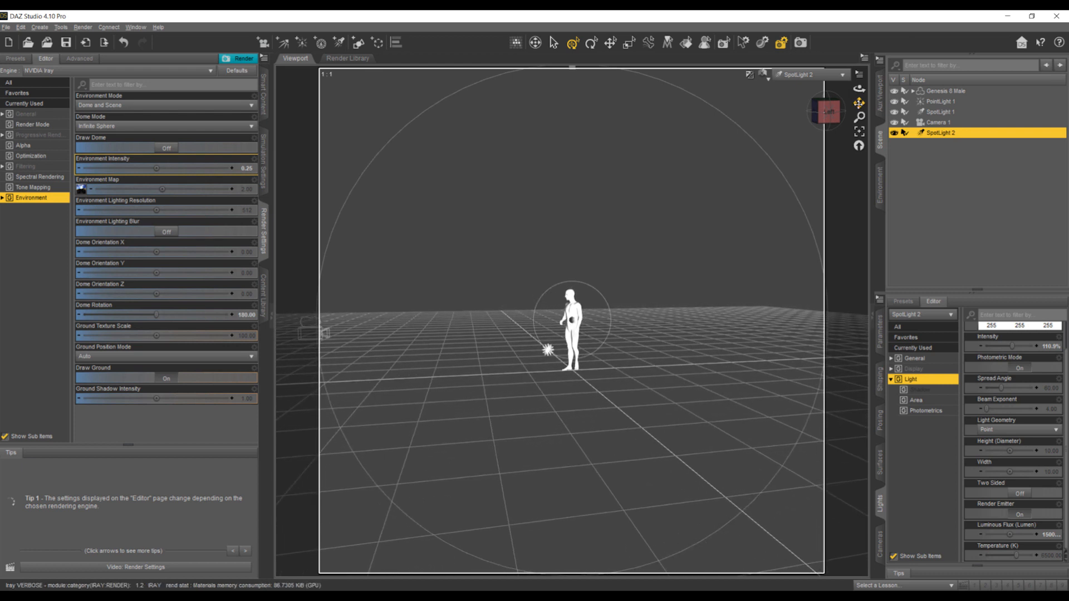
- Look through Camera 1 and set the Environment Intensity to 0.50
left_click(804, 75)
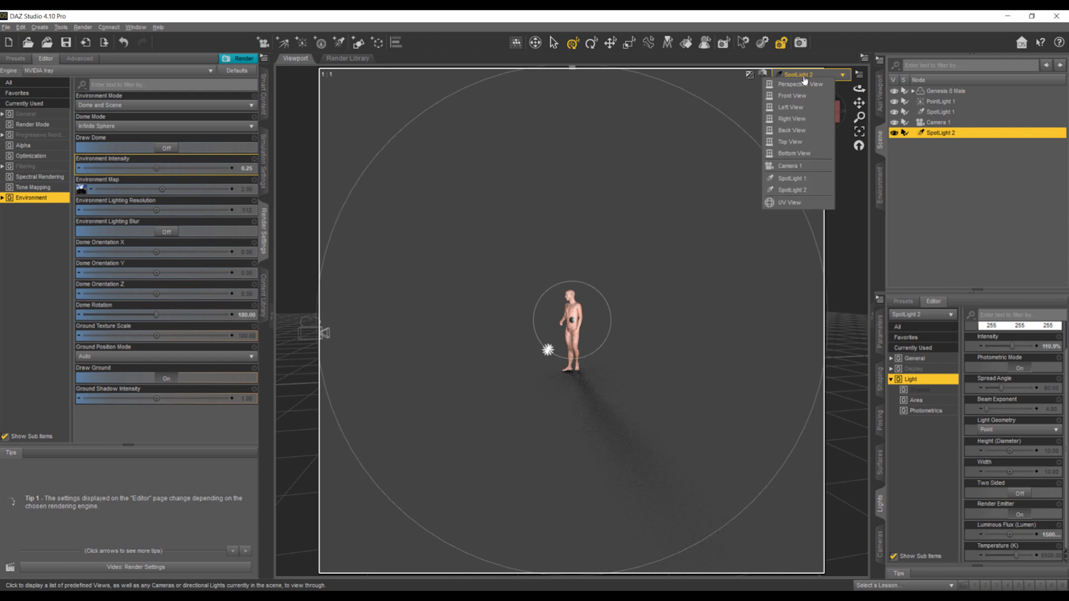
left_click(797, 166)
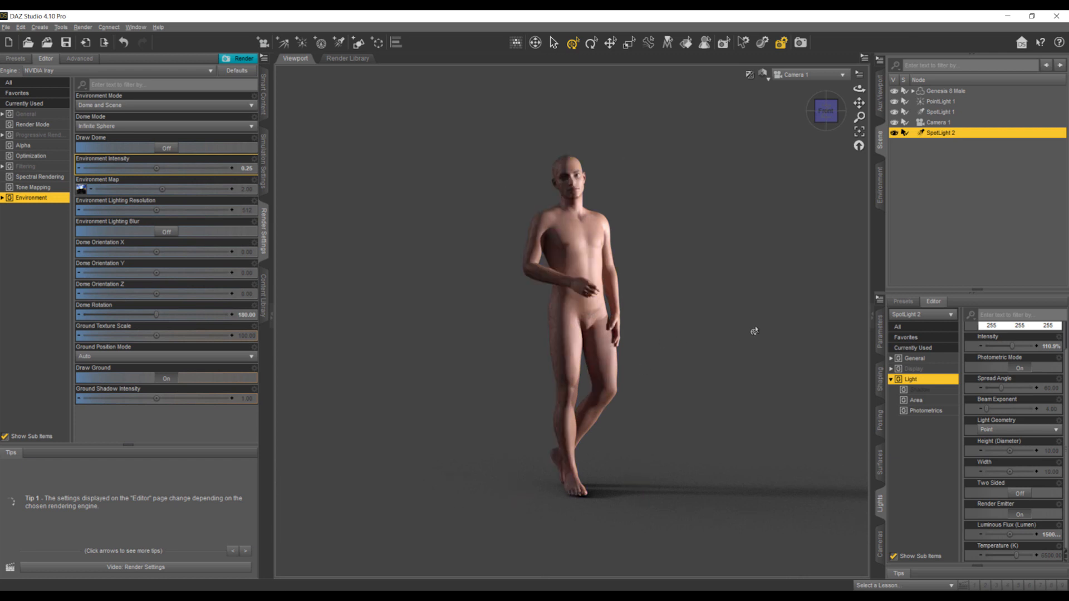
double_click(250, 173)
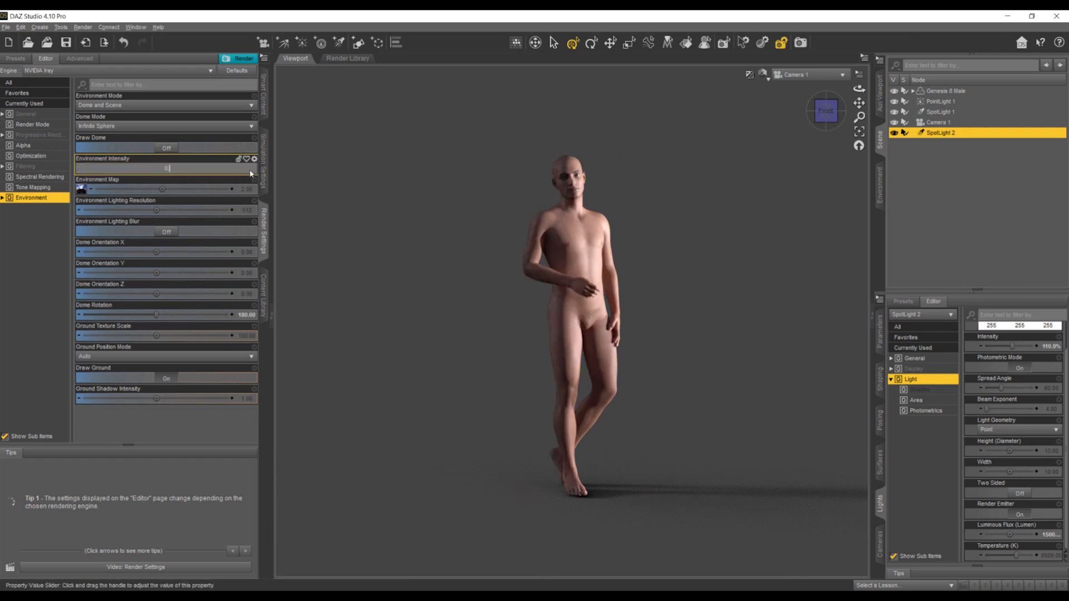
type("5")
key("Return")
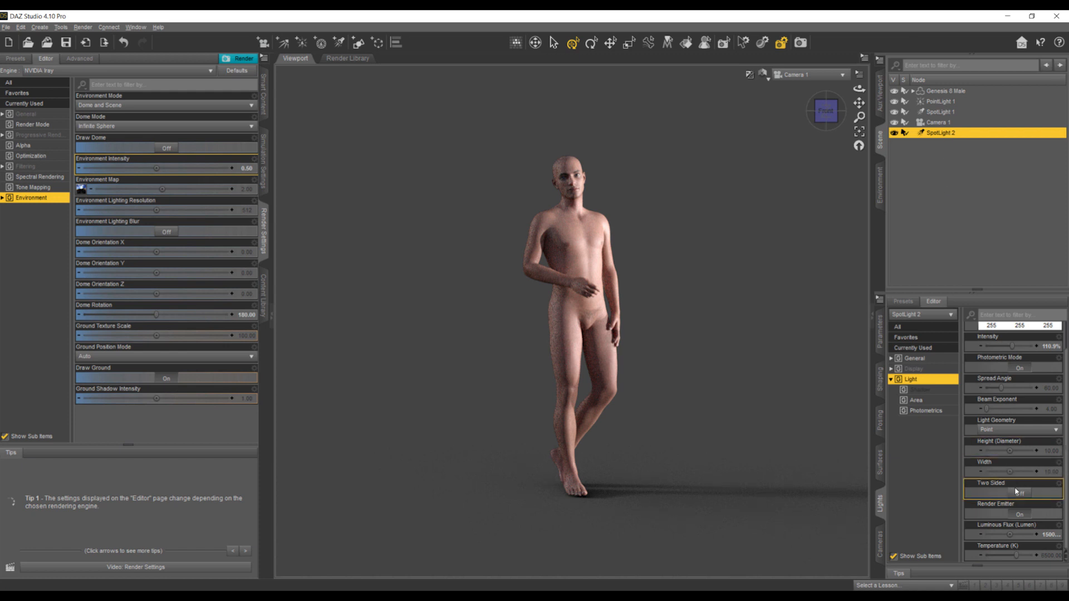
- Lower the luminous flux of SpotLight 2 and of SpotLight 1 to 1000000 lumen each
left_click(1018, 534)
left_click(1014, 536)
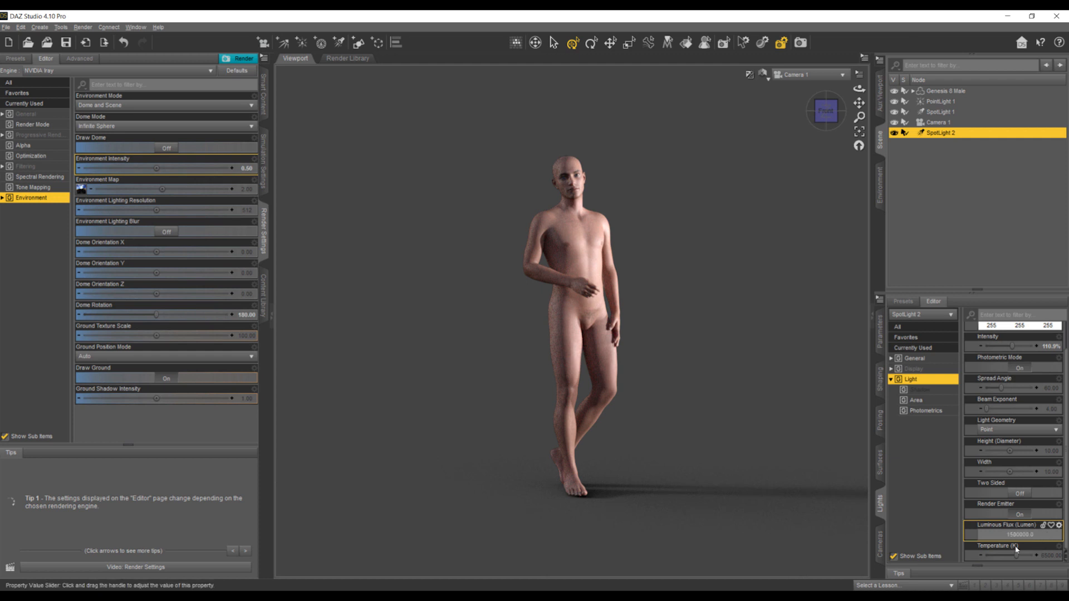
key("BackSpace")
type("0")
key("Return")
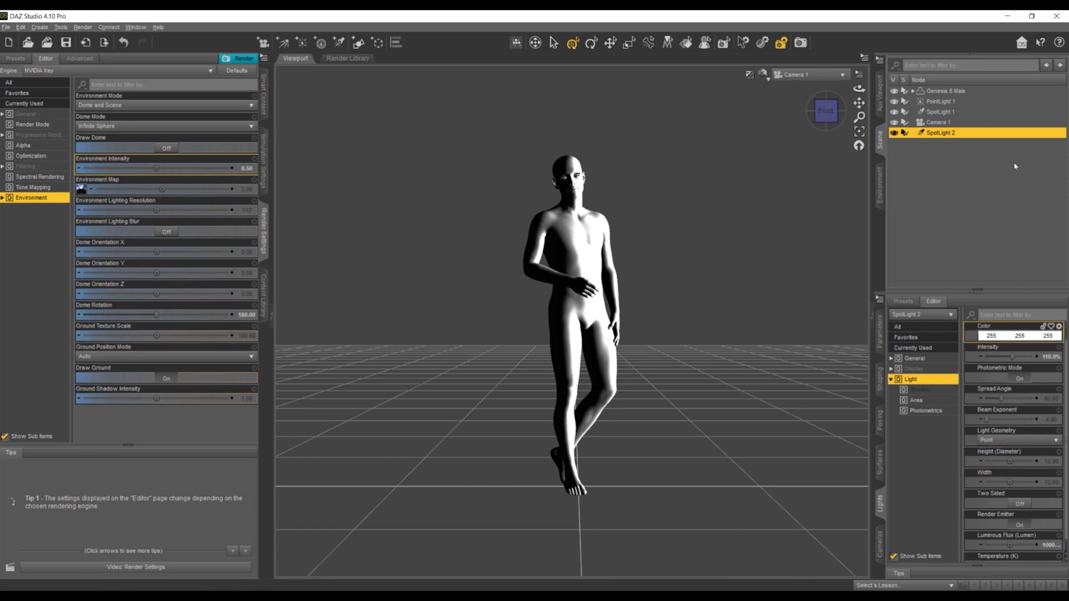
left_click(939, 113)
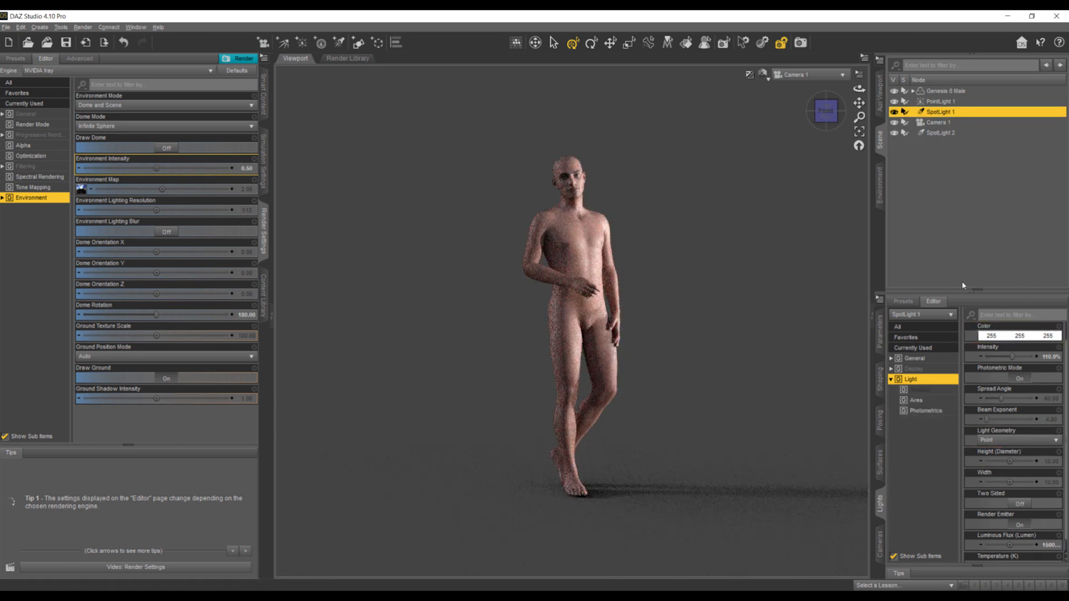
left_click(1044, 546)
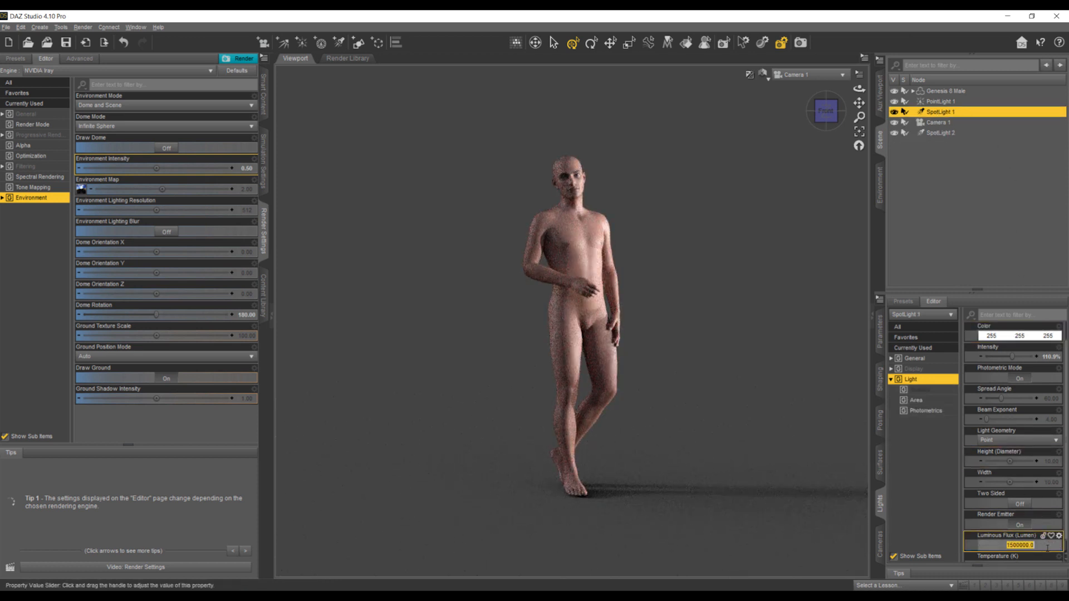
left_click(1015, 545)
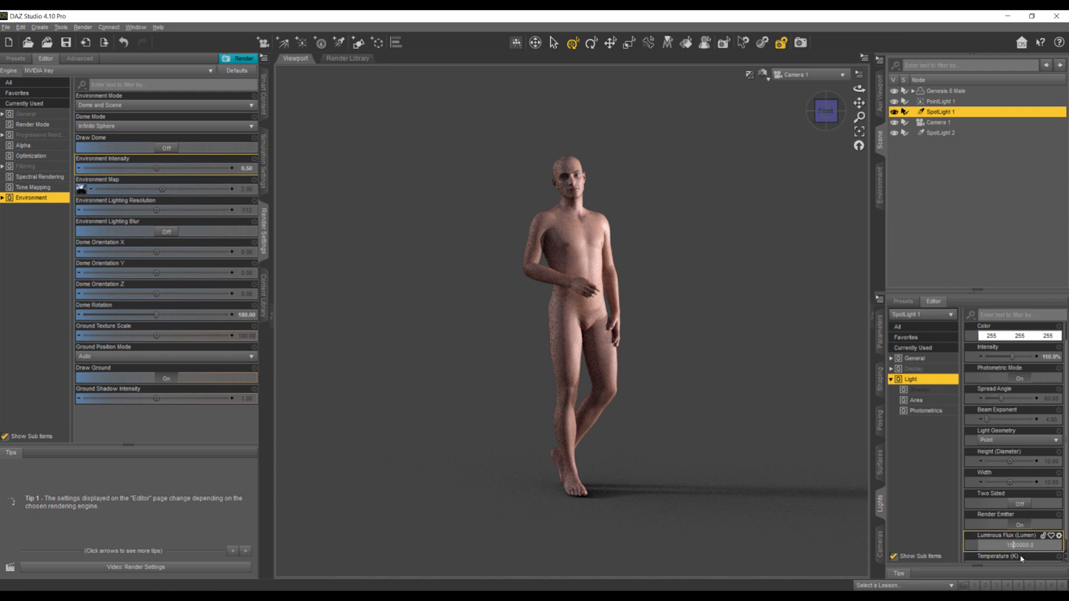
key("Return")
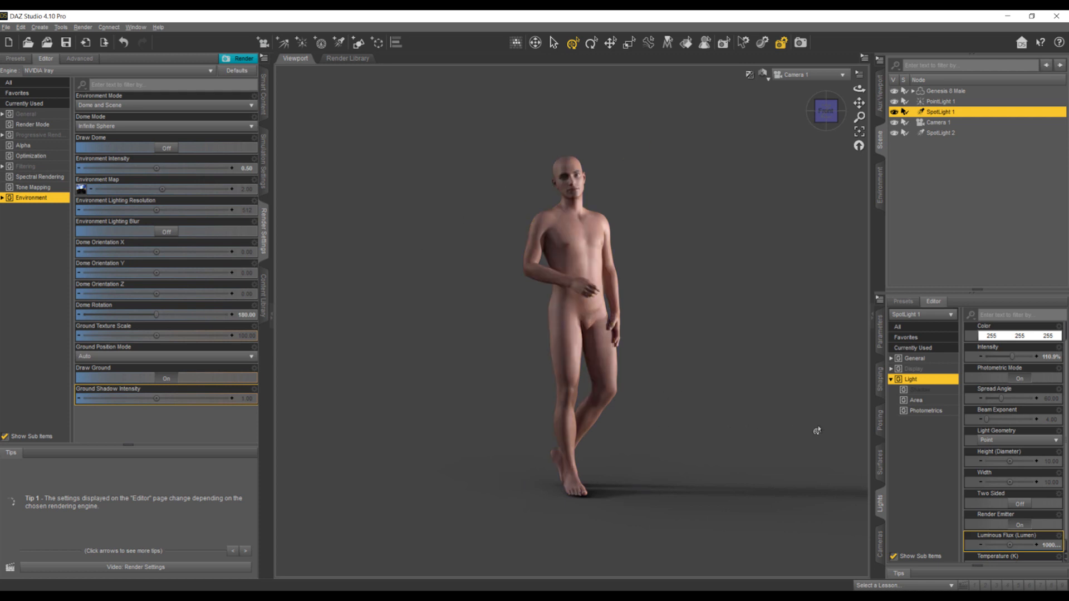
- Deselect the light and turn off Draw Ground in the environment render settings
left_click(400, 133)
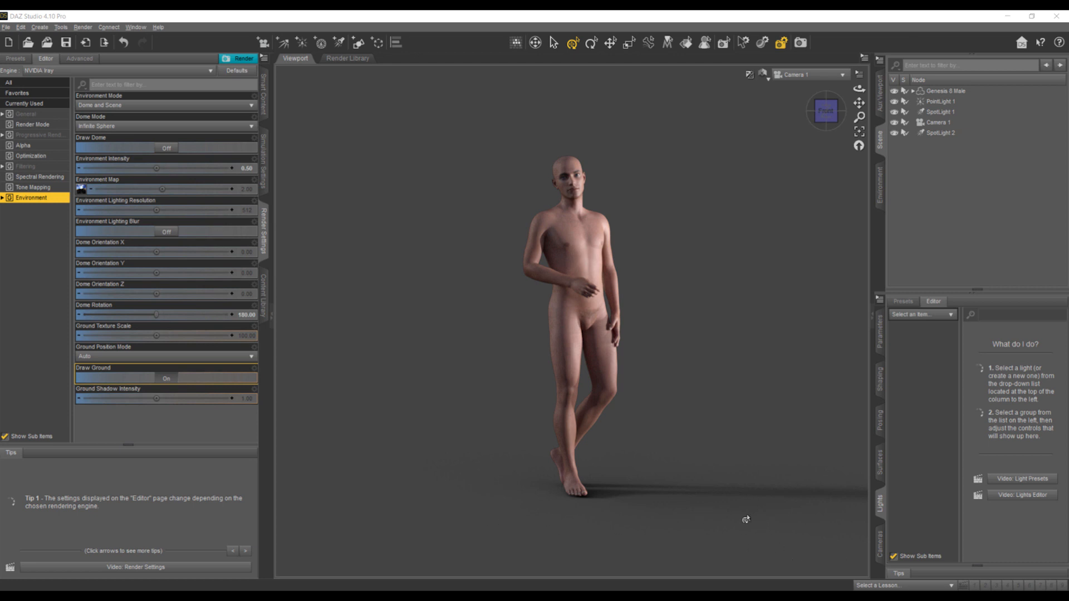
left_click(166, 379)
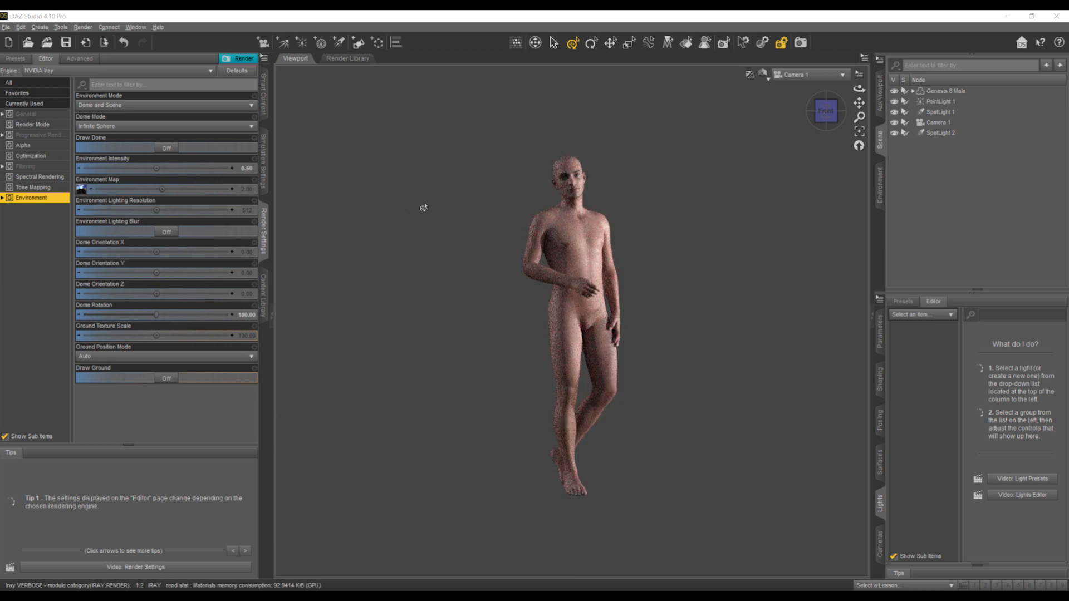
- Create SpotLight 3 with default settings and move it away from the figure's feet, out to the figure's left side
left_click(338, 42)
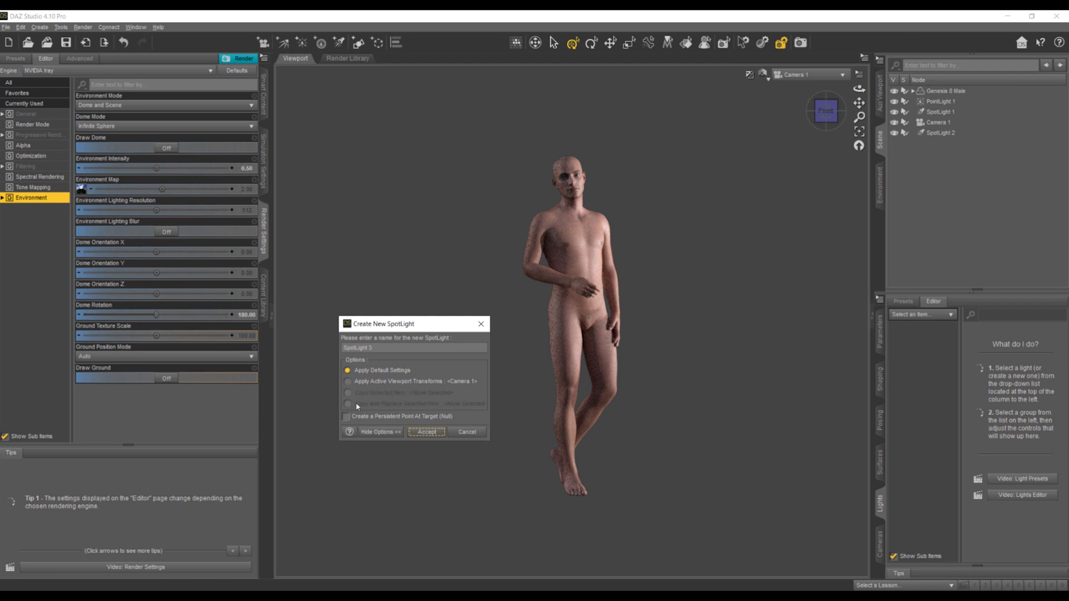
left_click(426, 432)
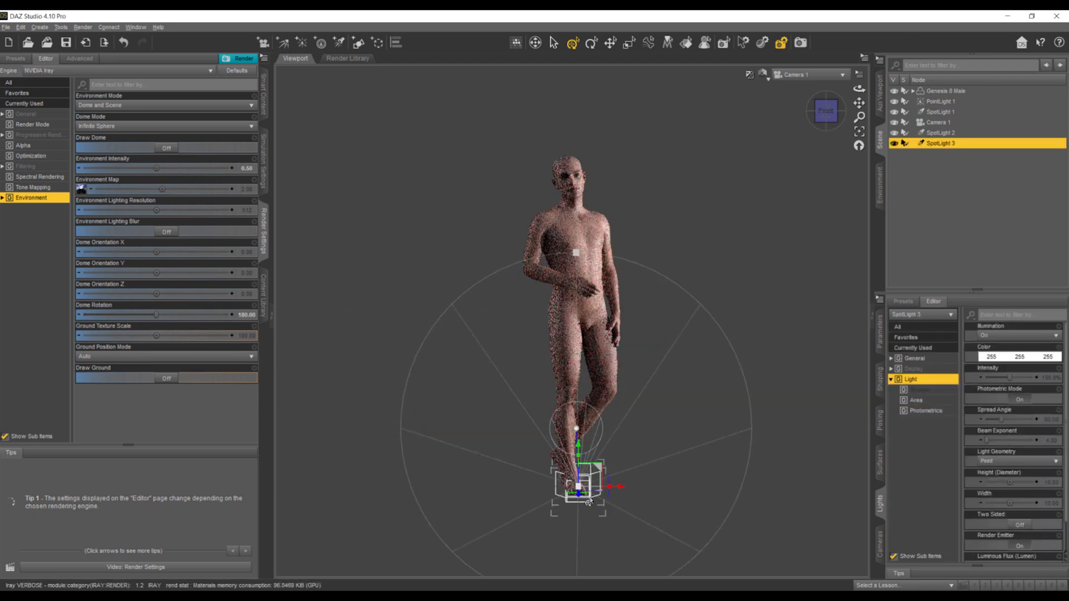
mouse_move(599, 477)
left_mouse_down()
mouse_move(657, 464)
mouse_move(771, 473)
mouse_move(765, 482)
left_mouse_up()
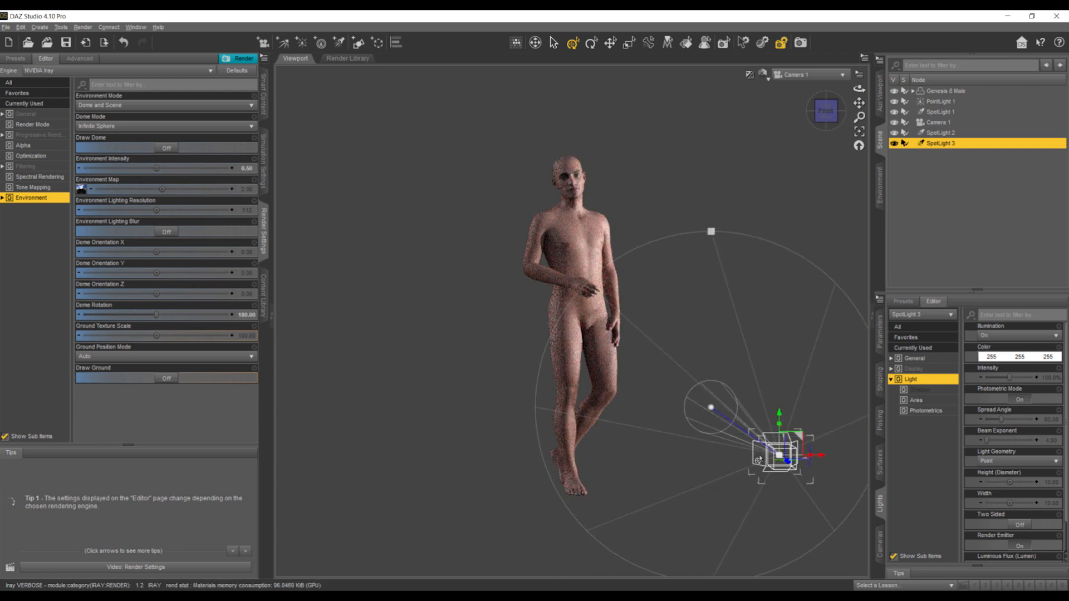
- In Perspective View, move SpotLight 3 forward to stand in front of the figure and tilt it downward
left_click(788, 76)
left_click(788, 83)
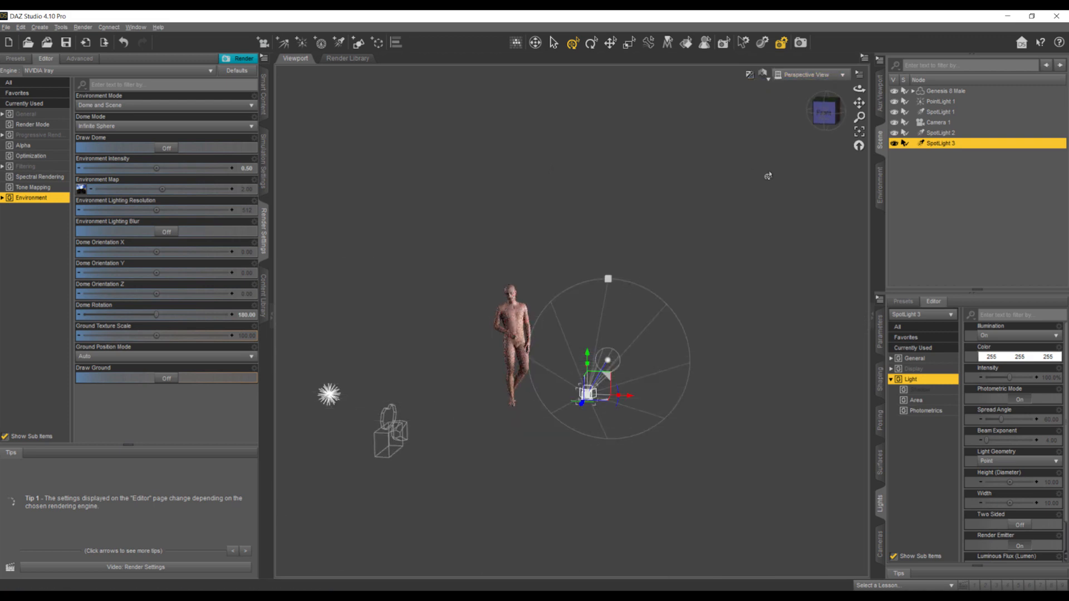
left_click(816, 113)
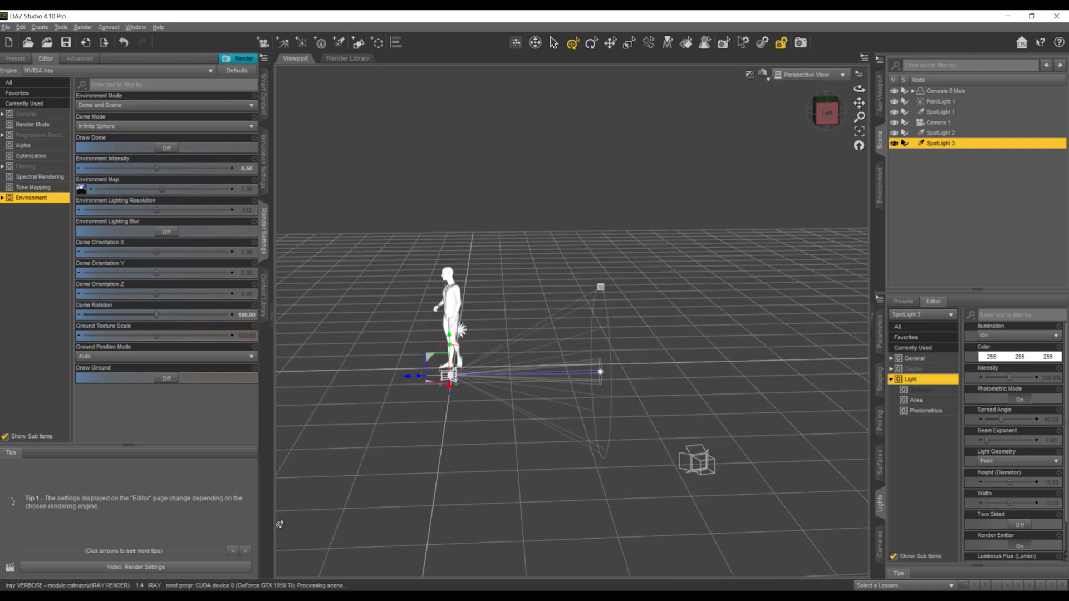
left_click_drag(442, 368, 715, 173)
left_click_drag(859, 103, 1029, 108)
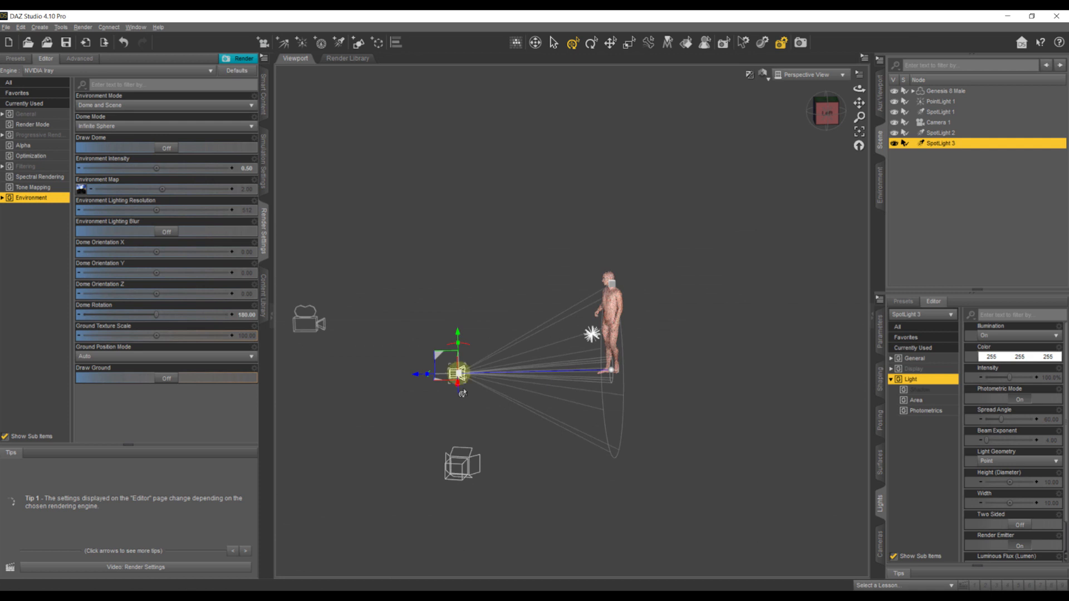
left_click_drag(464, 356, 464, 392)
- Look through SpotLight 3 and reposition it to shine down on the whole figure from its front-left side
left_click(817, 75)
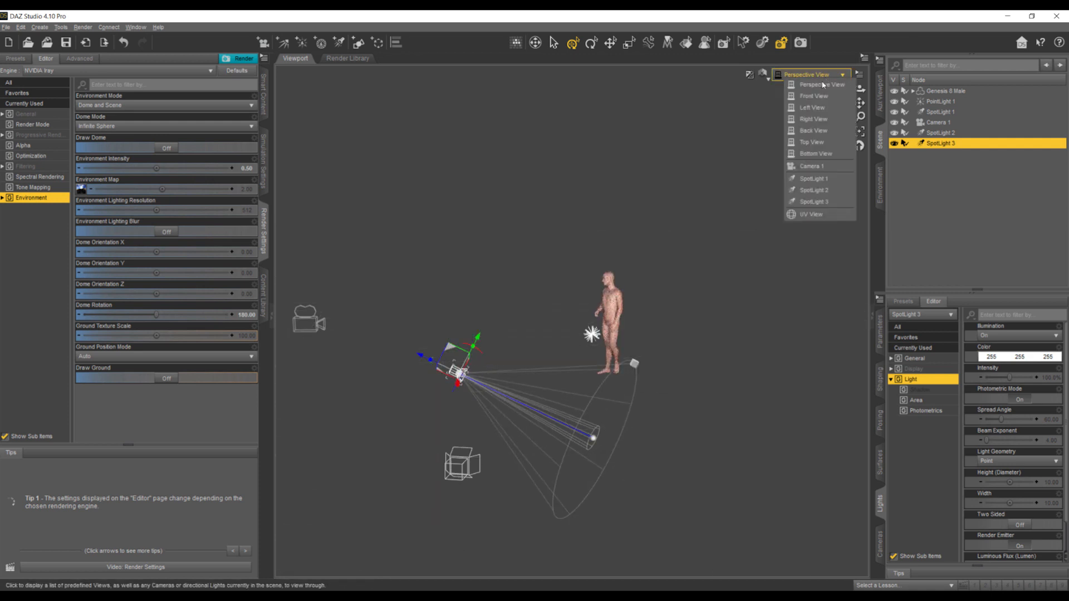
left_click(806, 203)
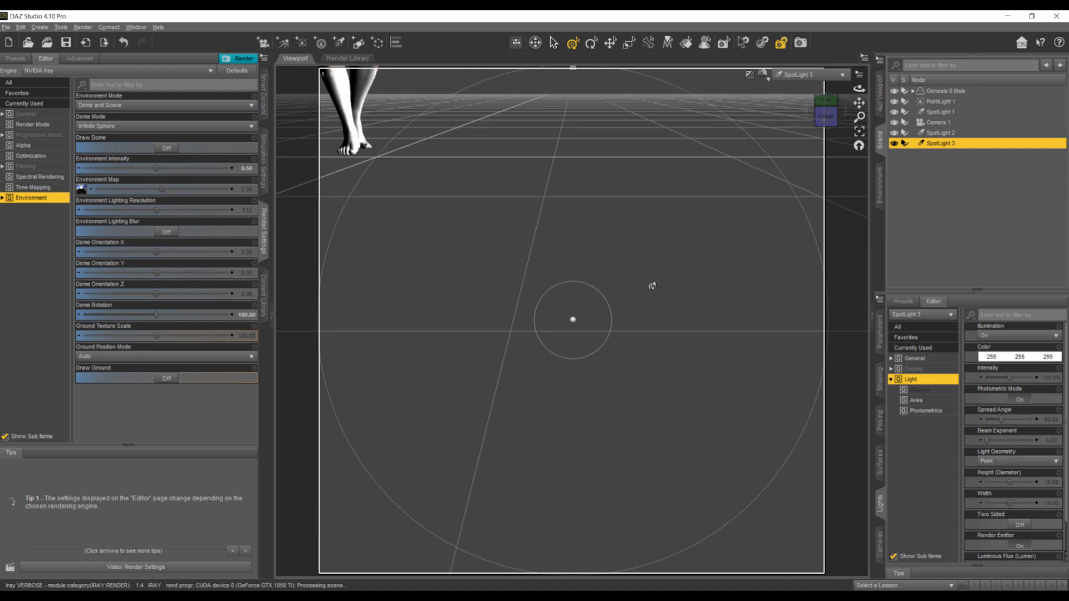
scroll(647, 303, "down", 10)
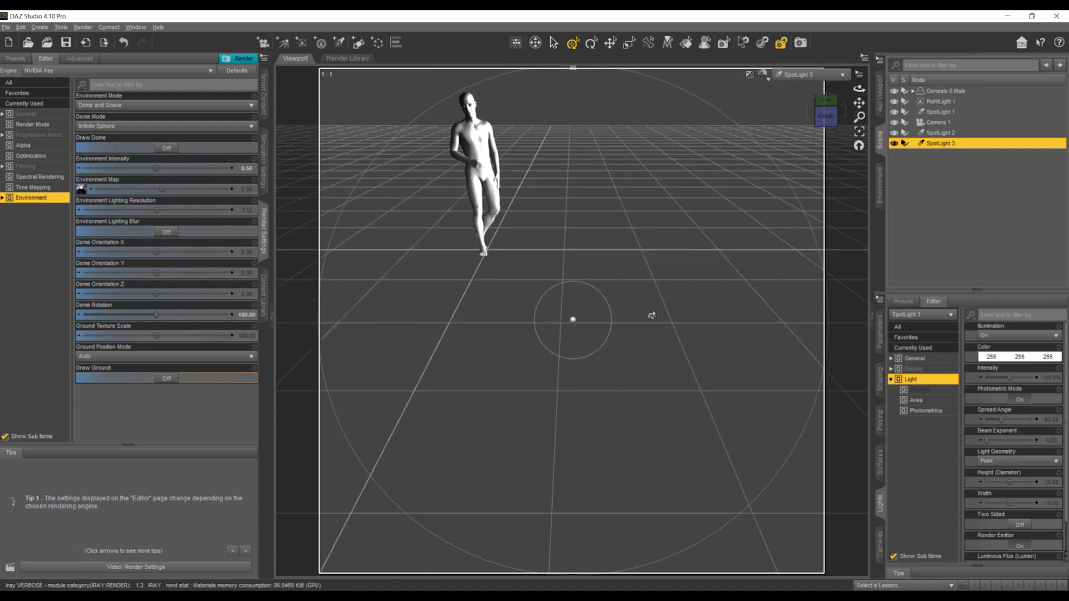
mouse_move(859, 103)
left_mouse_down()
mouse_move(870, 99)
mouse_move(851, 119)
mouse_move(803, 113)
mouse_move(850, 103)
mouse_move(836, 103)
mouse_move(853, 116)
mouse_move(865, 102)
left_mouse_up()
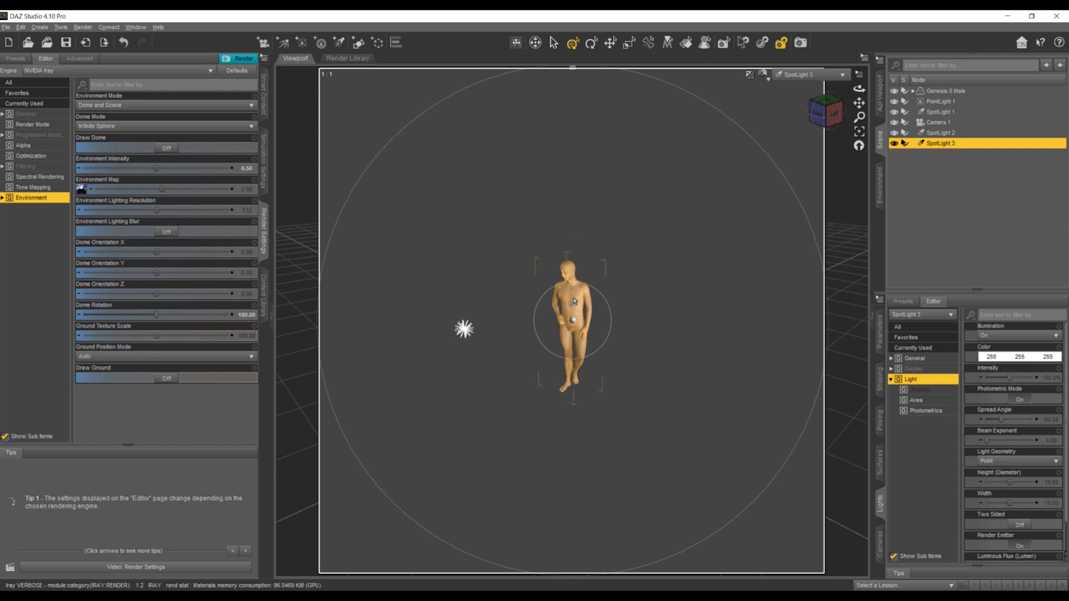
scroll(610, 304, "down", 2)
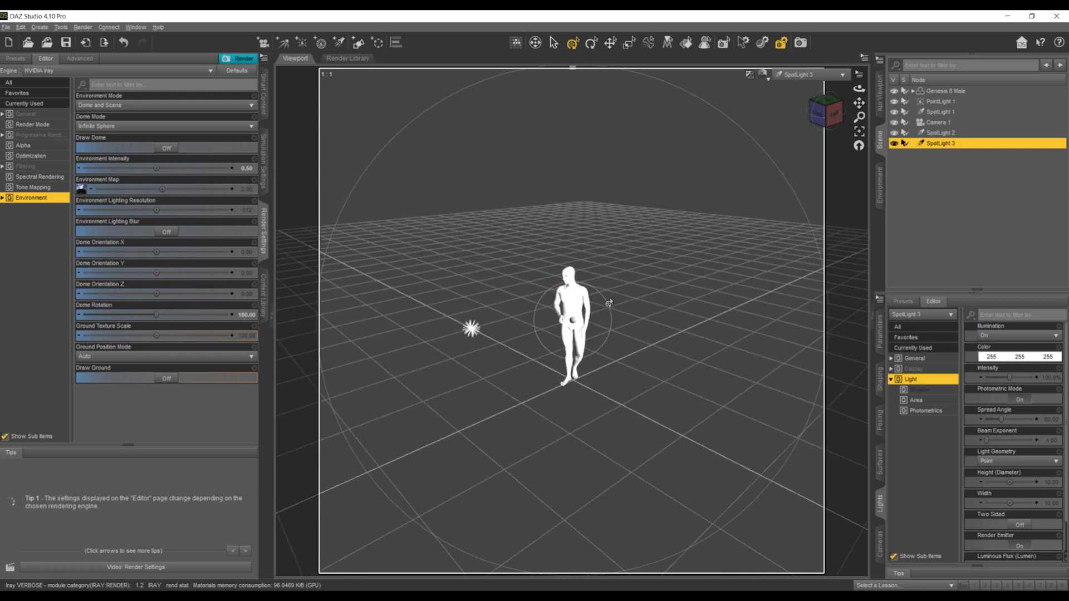
scroll(610, 303, "up", 6)
scroll(609, 304, "up", 4)
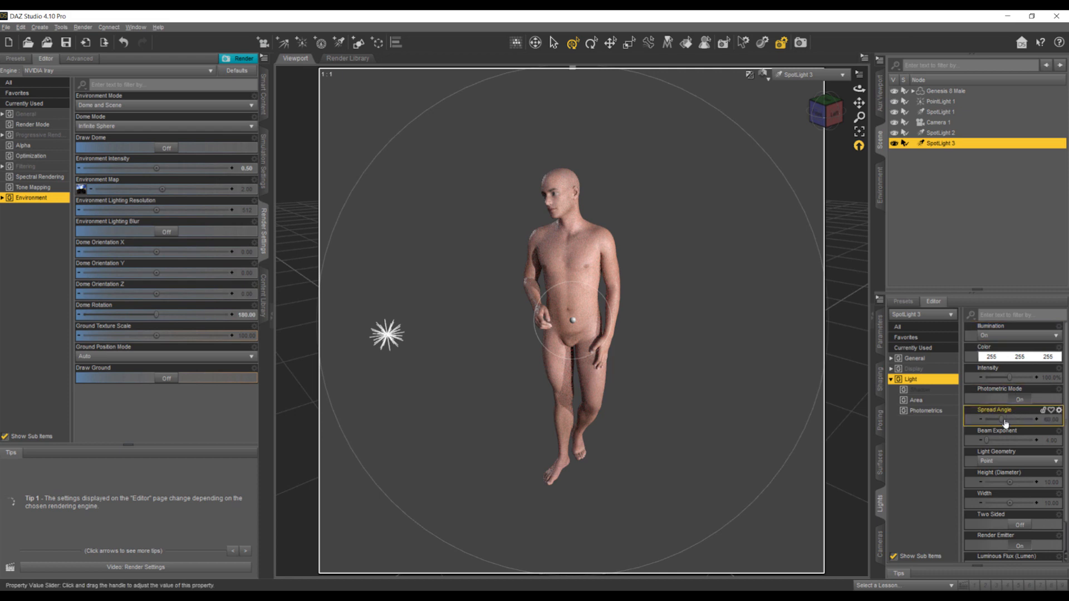
- Narrow SpotLight 3's spread angle to 43.04 and shift the light to cover the figure's upper body
mouse_move(1002, 419)
left_click_drag(1002, 419, 996, 420)
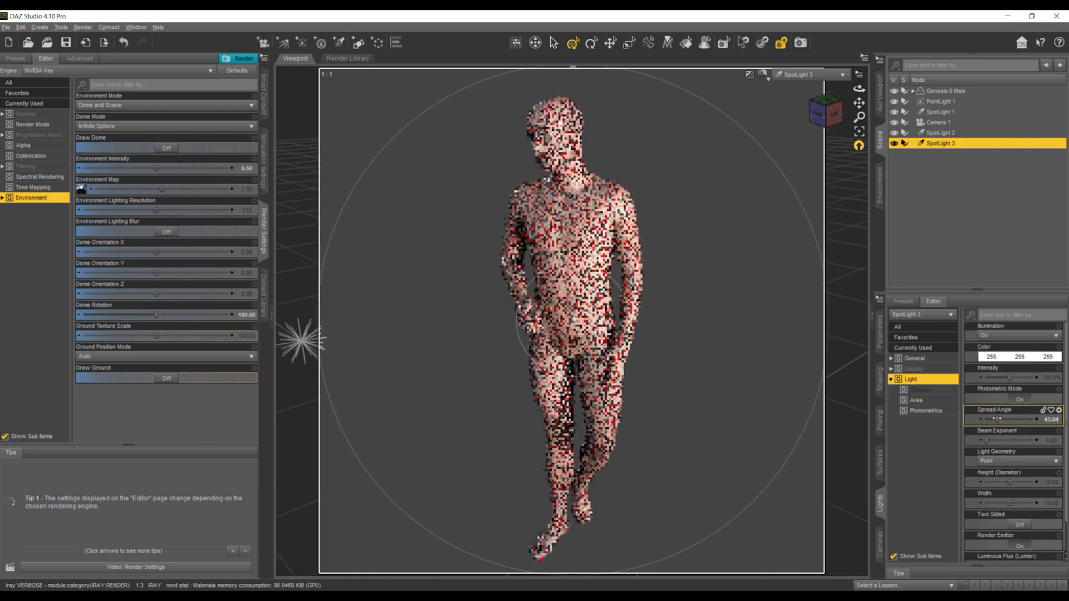
left_click_drag(859, 103, 896, 218)
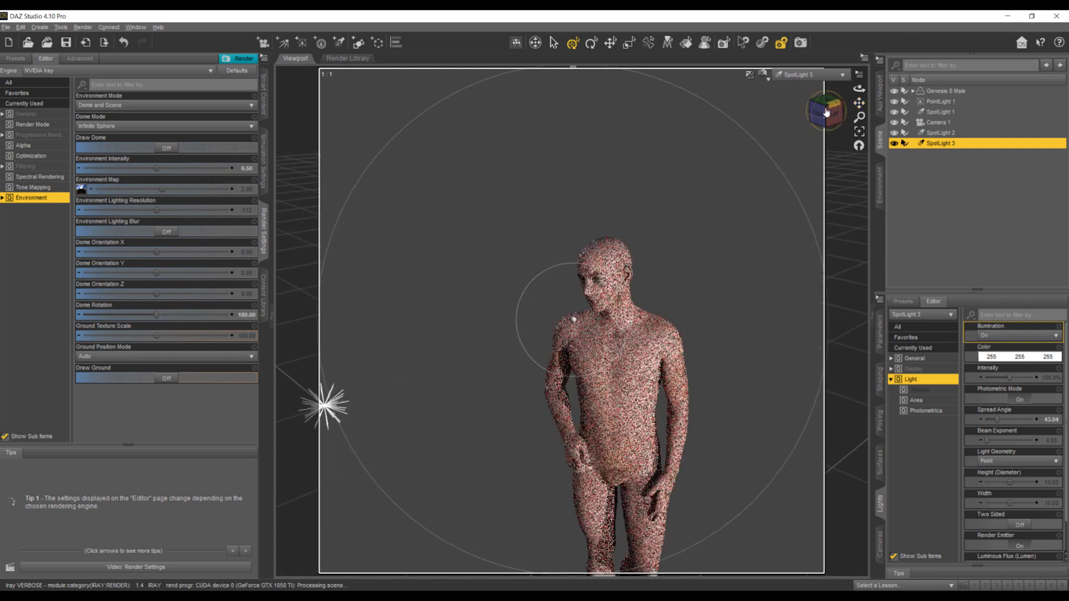
- Change SpotLight 3's colour to a golden yellow
left_click(1013, 356)
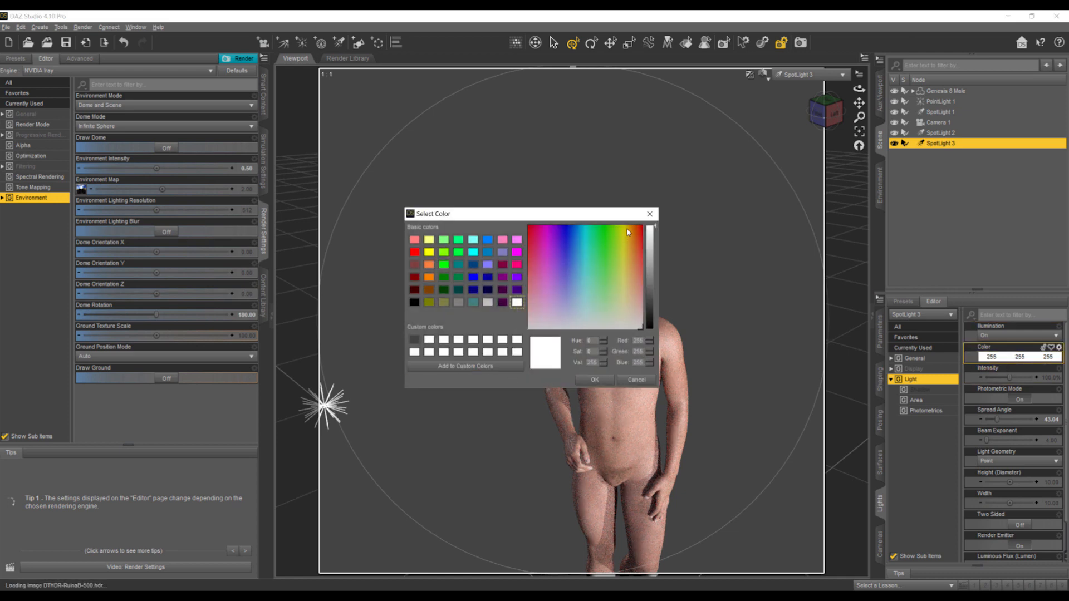
left_click(627, 229)
left_click(595, 379)
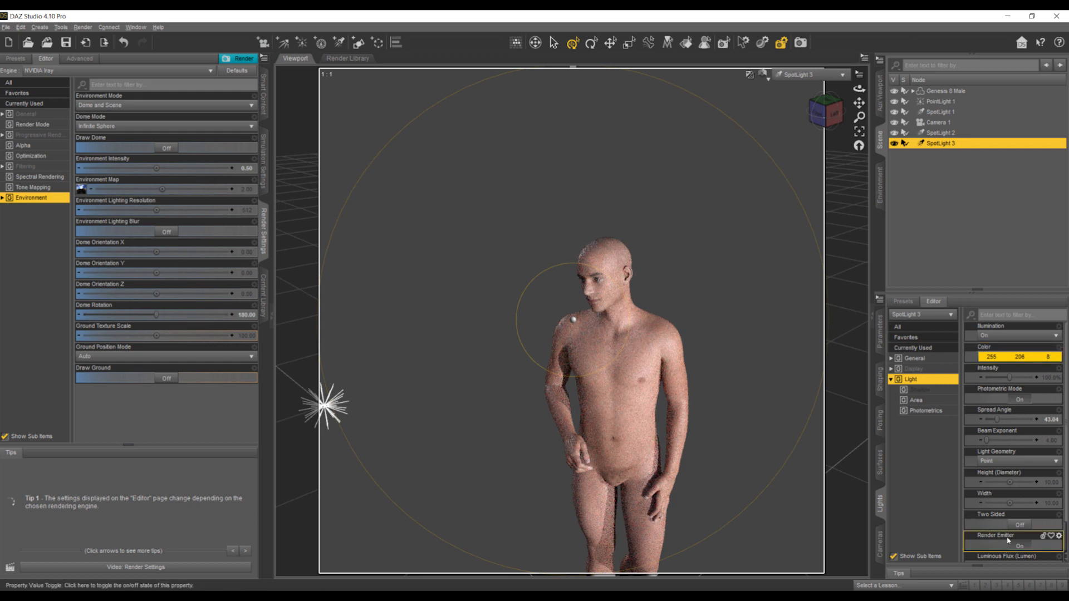
- Raise SpotLight 3's luminous flux above its default, settling on a moderate level for a subtle warm tint
scroll(1013, 495, "down", 1)
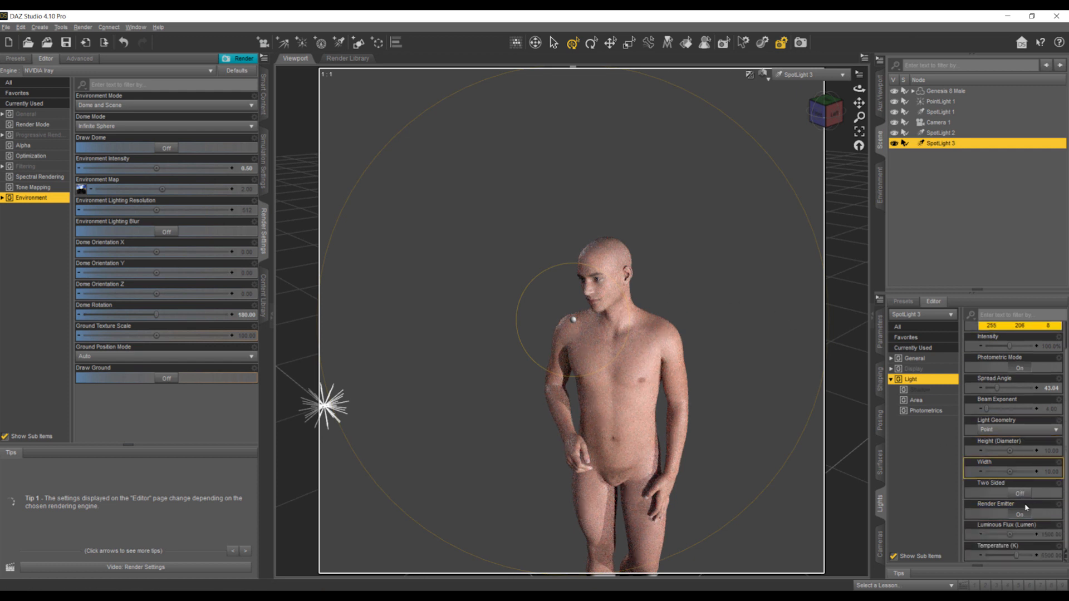
left_click(1045, 536)
left_click(1020, 533)
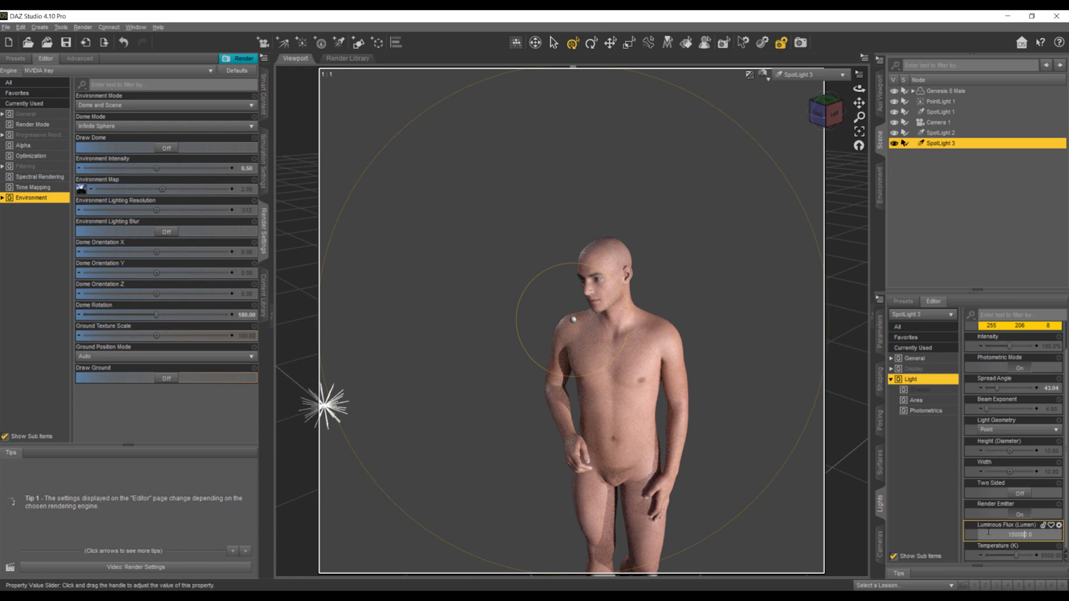
key("Return")
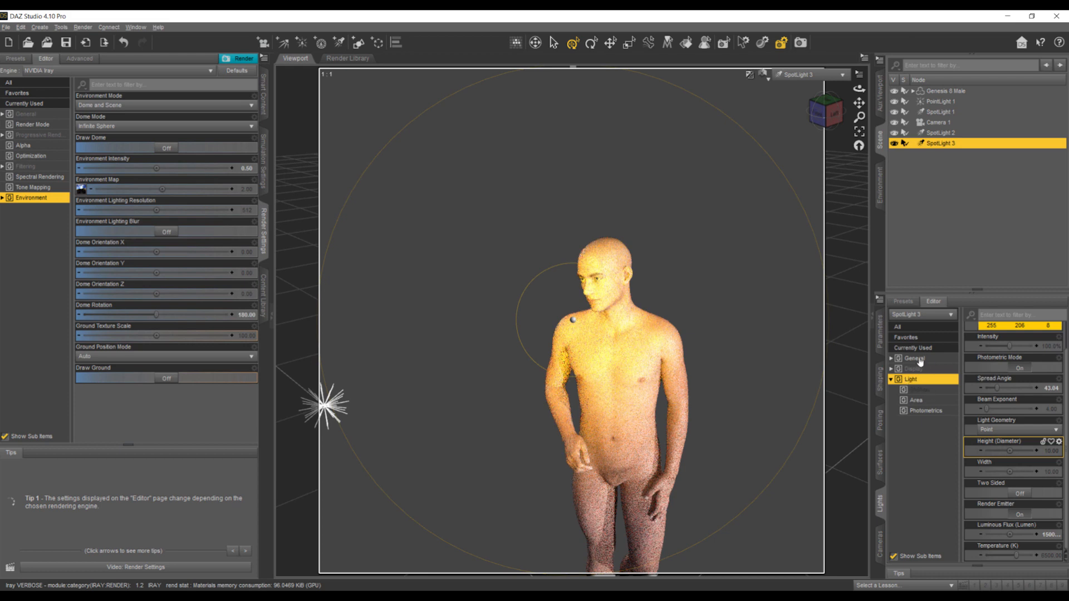
left_click(1050, 537)
key("Return")
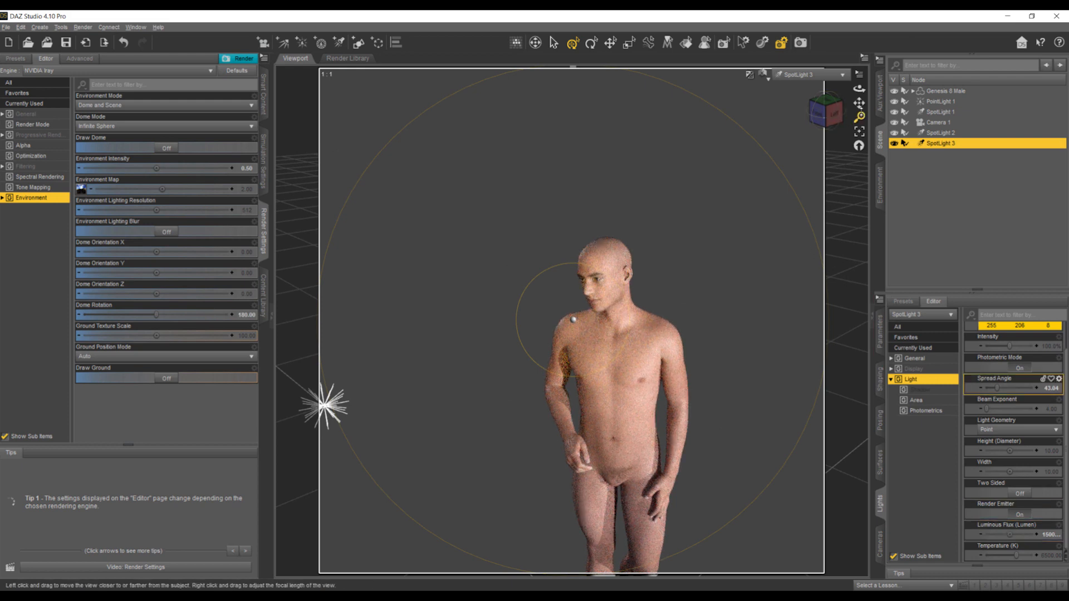
- Re-aim SpotLight 3 through its own view, centring the beam on the figure's chest and left shoulder
mouse_move(859, 103)
left_mouse_down()
mouse_move(905, 77)
mouse_move(739, 87)
mouse_move(743, 130)
left_mouse_up()
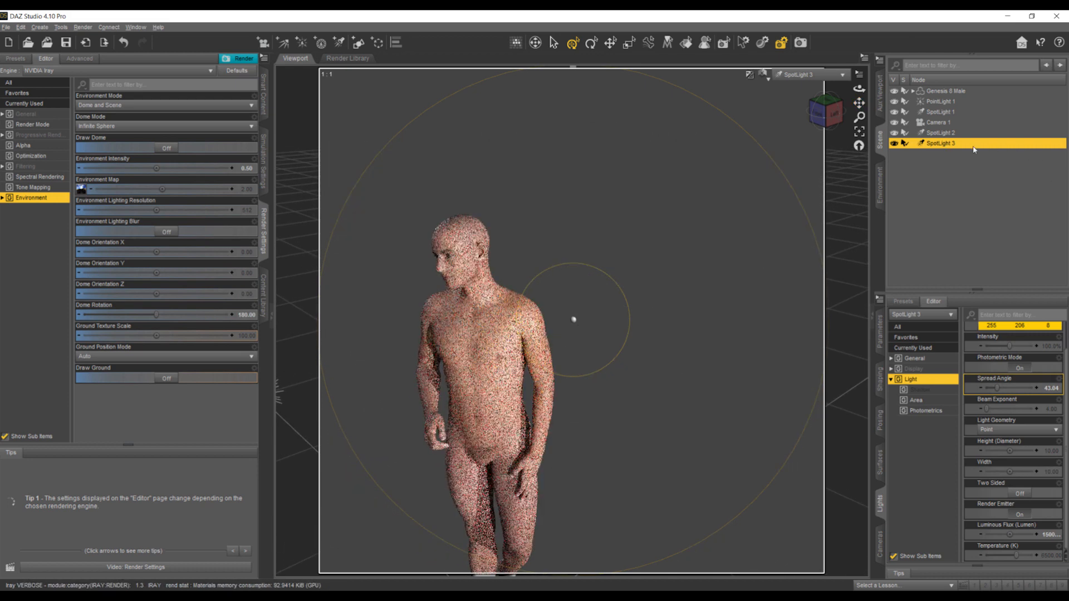
mouse_move(859, 102)
left_mouse_down()
mouse_move(954, 57)
mouse_move(972, 69)
mouse_move(886, 108)
left_mouse_up()
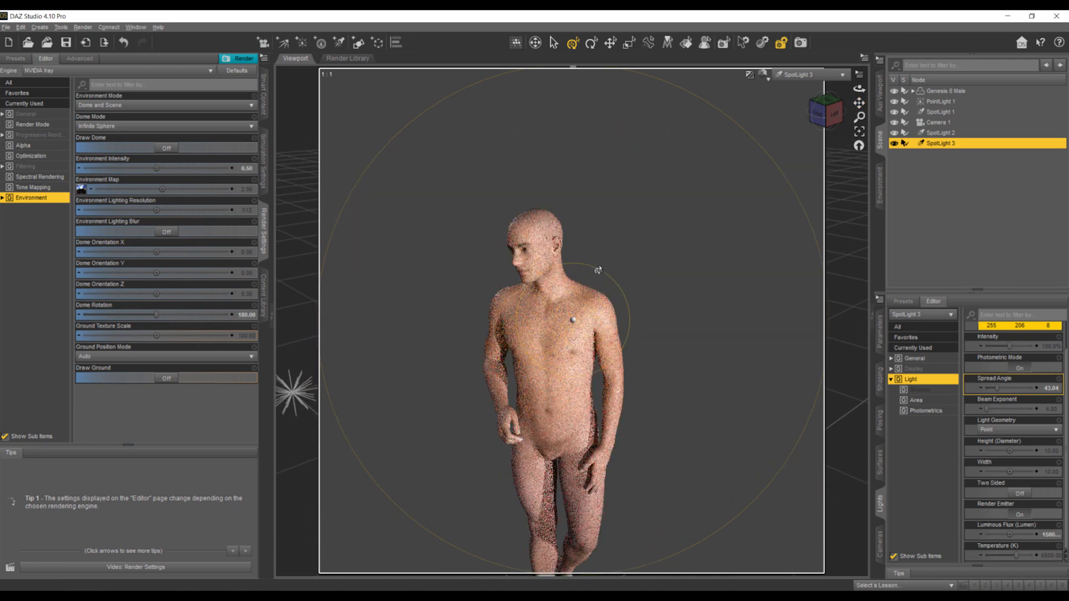
scroll(594, 281, "up", 6)
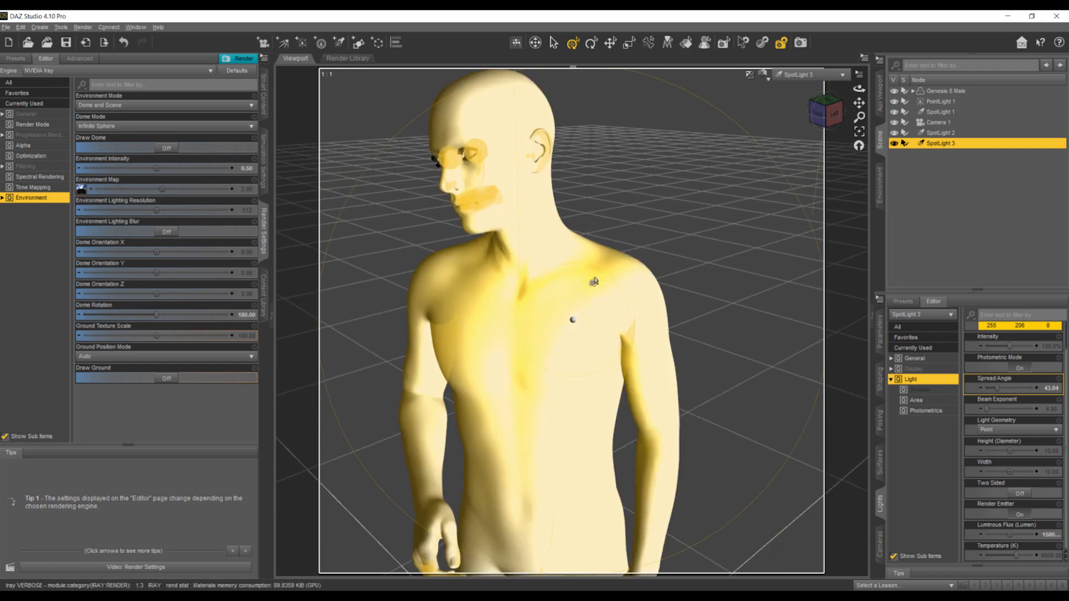
scroll(594, 281, "down", 2)
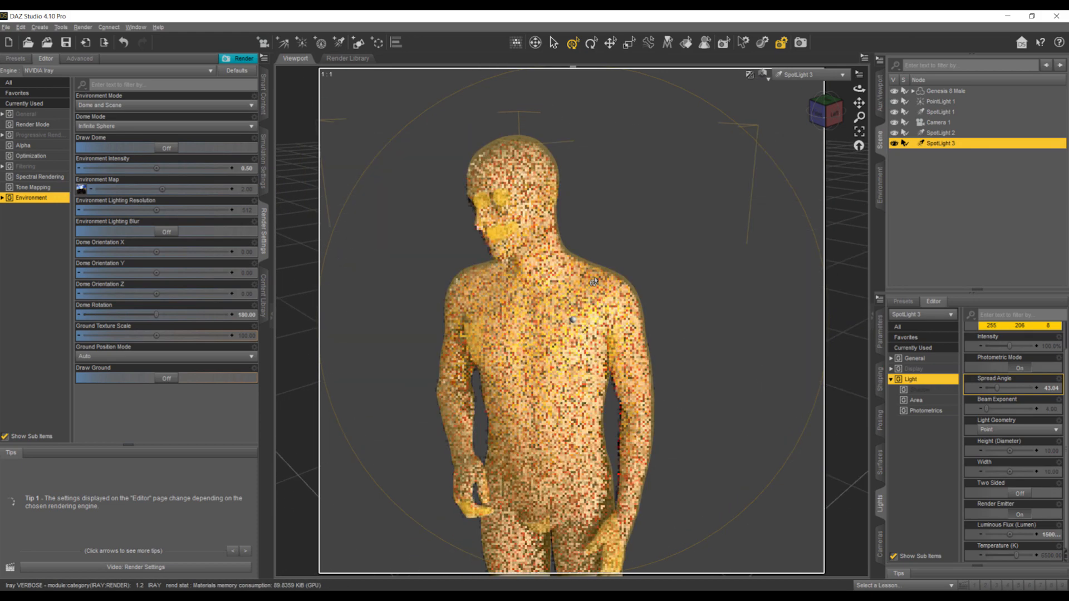
scroll(594, 281, "down", 2)
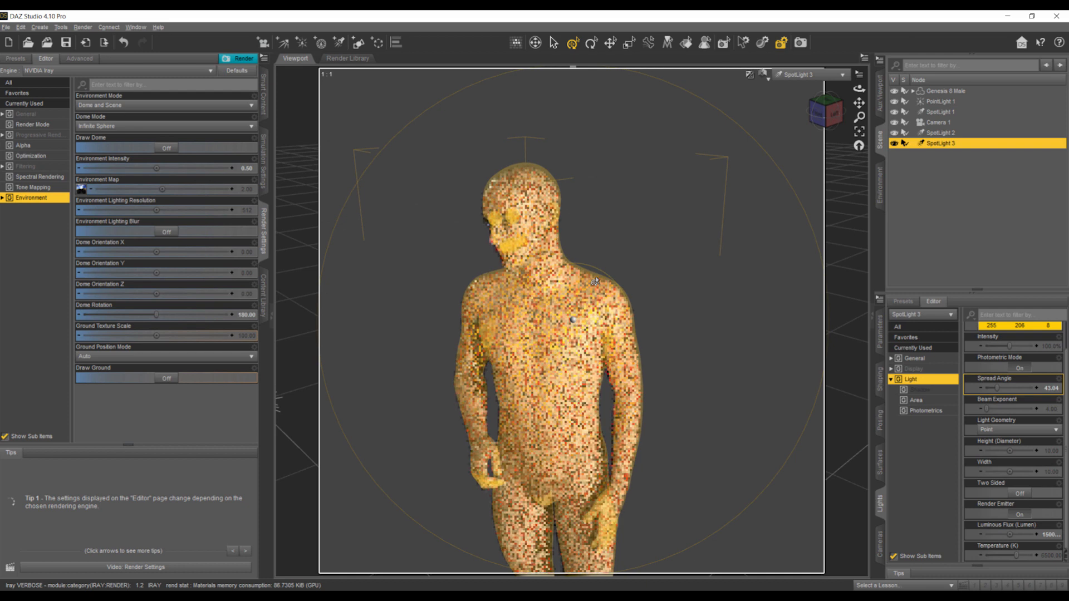
- Look through Camera 1, lower SpotLight 3 slightly and tilt it down to an X rotation of -27.42
left_click(787, 74)
left_click(778, 163)
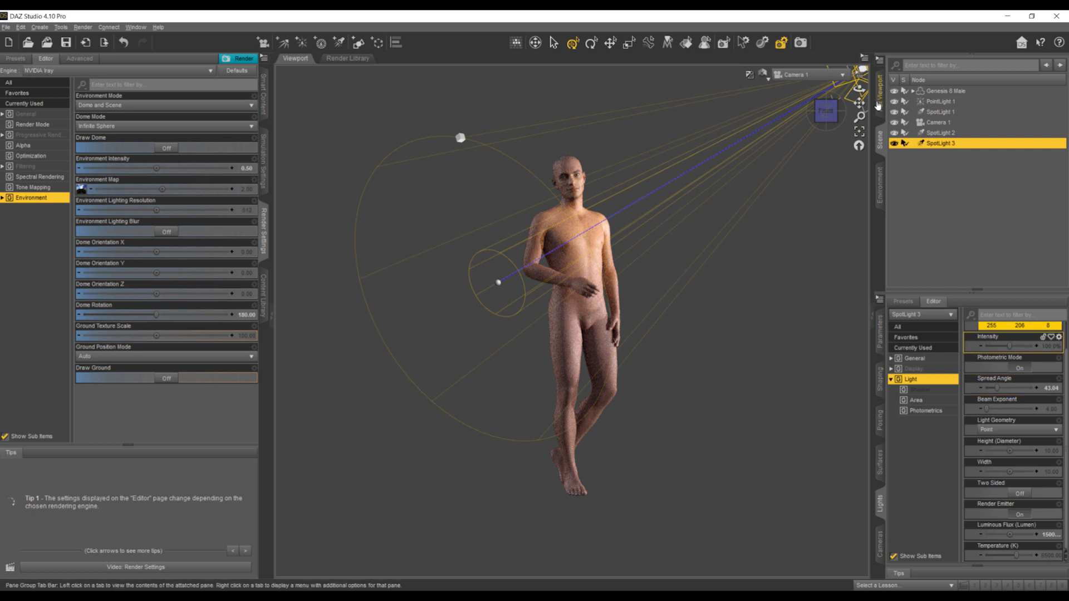
left_click(880, 333)
mouse_move(988, 341)
left_mouse_down()
mouse_move(969, 341)
mouse_move(1004, 345)
left_mouse_up()
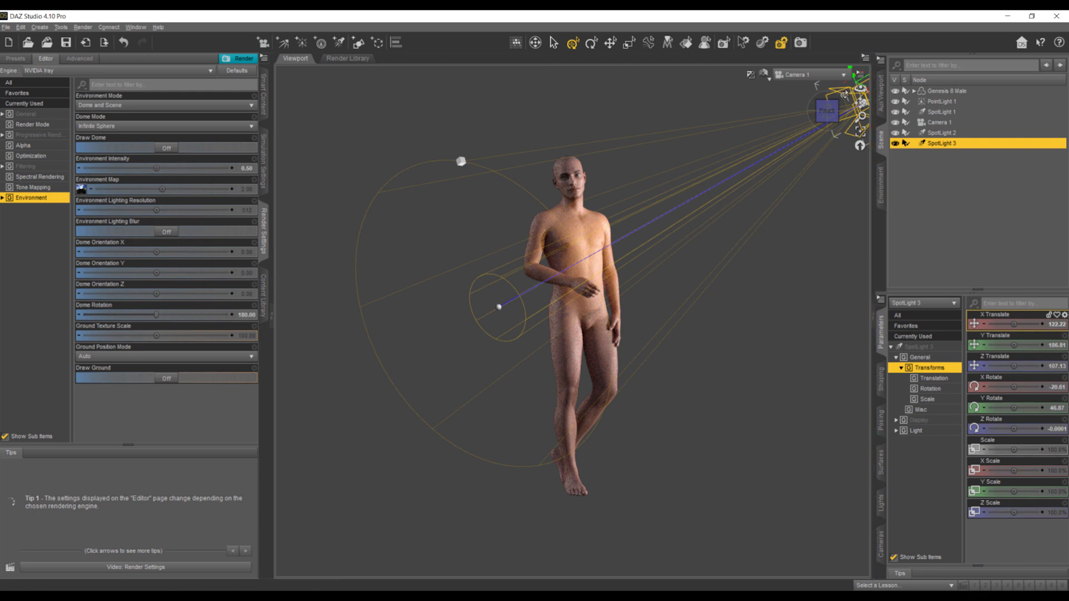
left_click_drag(844, 88, 844, 99)
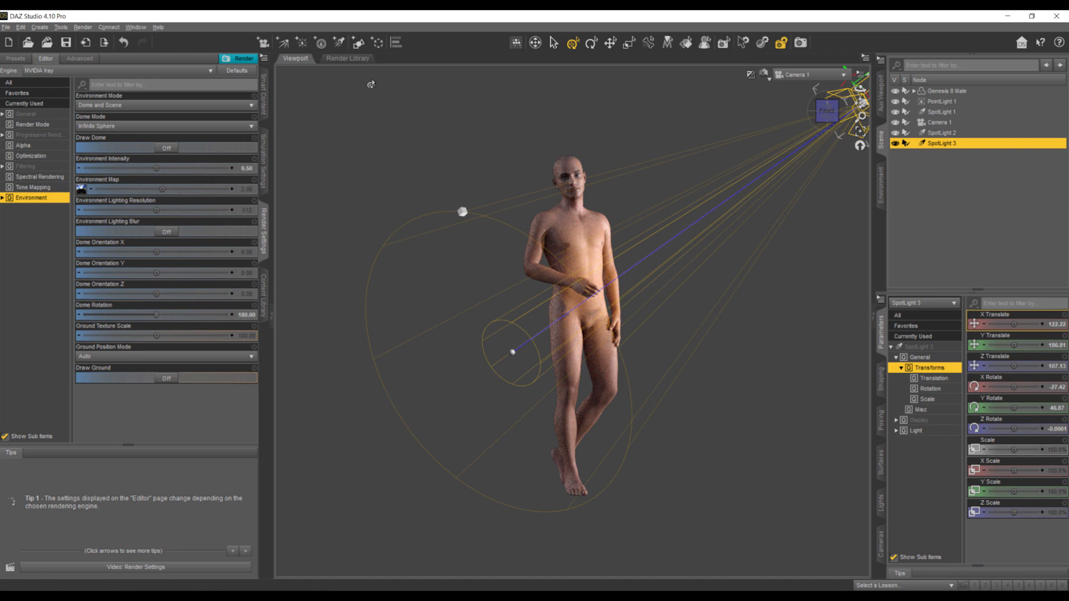
- Create SpotLight 4 as a copy of the selected SpotLight 3 and look through the new light
left_click(341, 45)
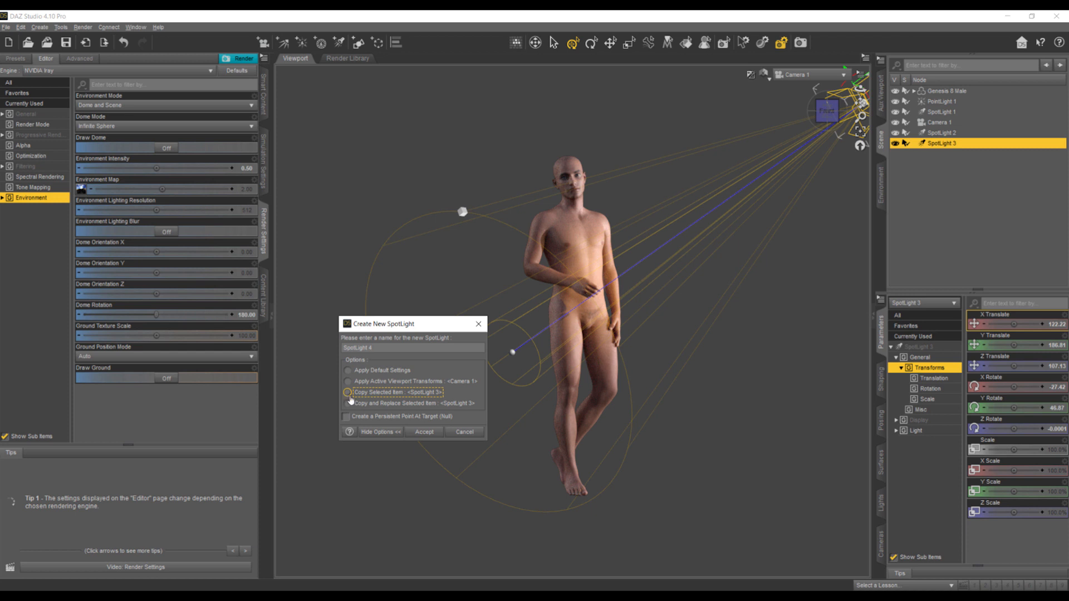
left_click(410, 432)
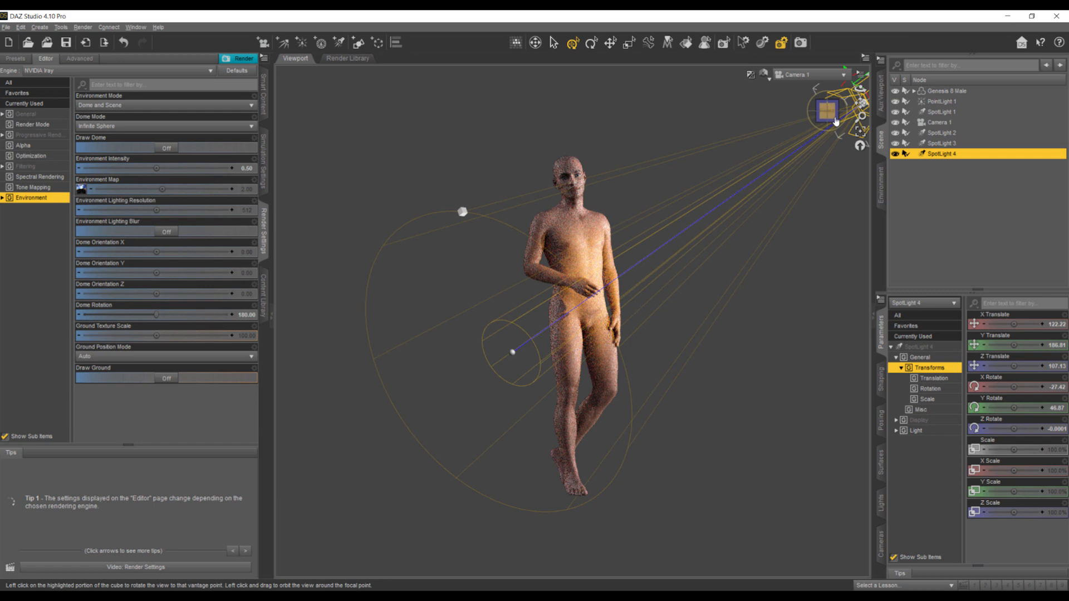
left_click(810, 74)
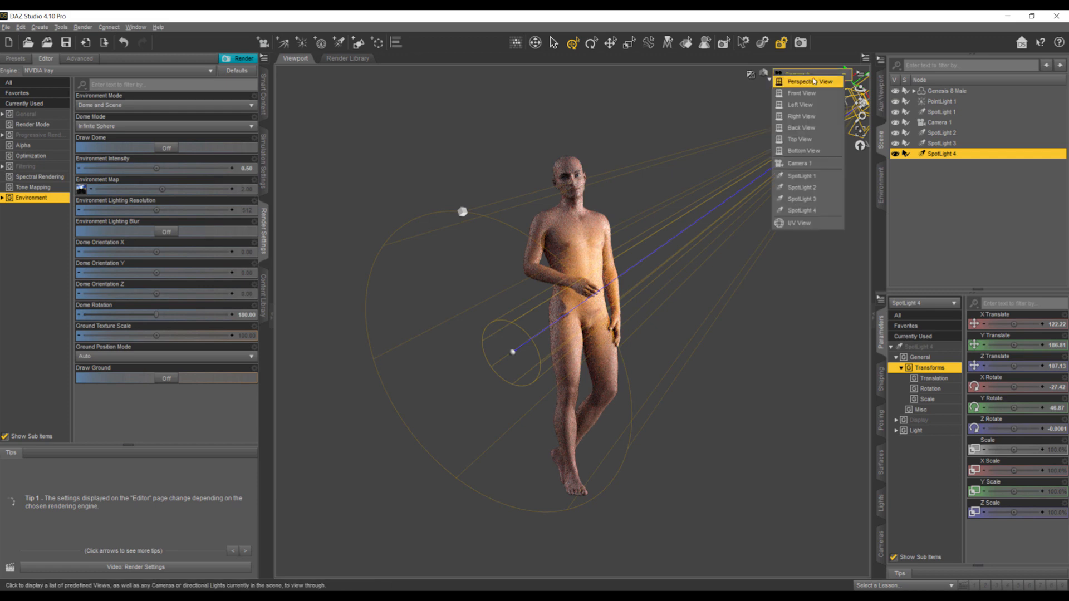
left_click(816, 211)
- Swing SpotLight 4 further round to the figure's left side, aiming it at the head and upper body
scroll(641, 265, "down", 10)
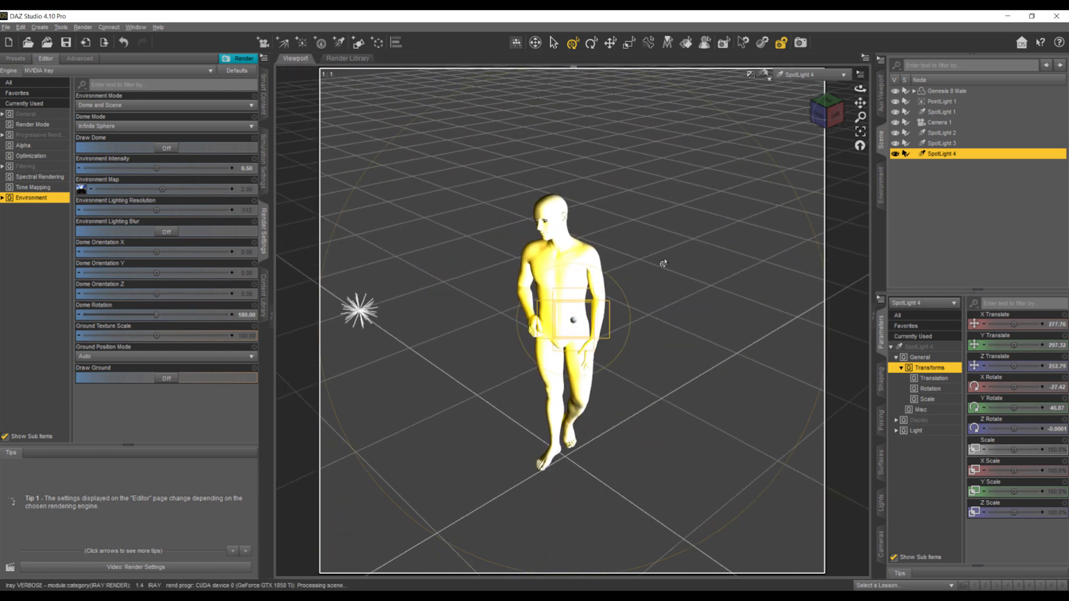
left_click_drag(828, 113, 786, 82)
mouse_move(860, 103)
left_mouse_down()
mouse_move(877, 104)
mouse_move(855, 105)
left_mouse_up()
left_click(847, 106)
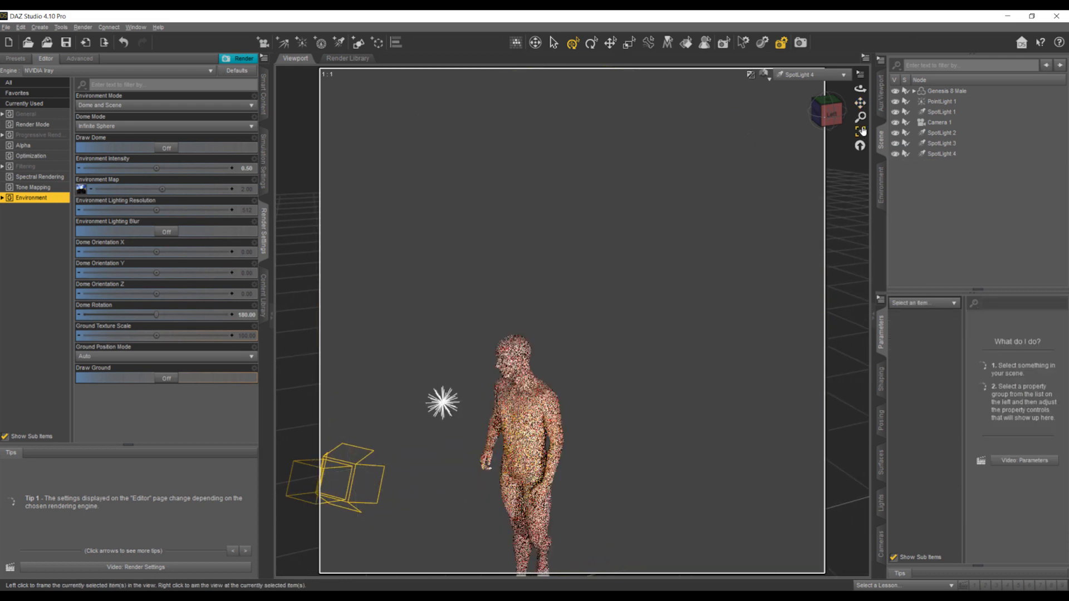
left_click(824, 113)
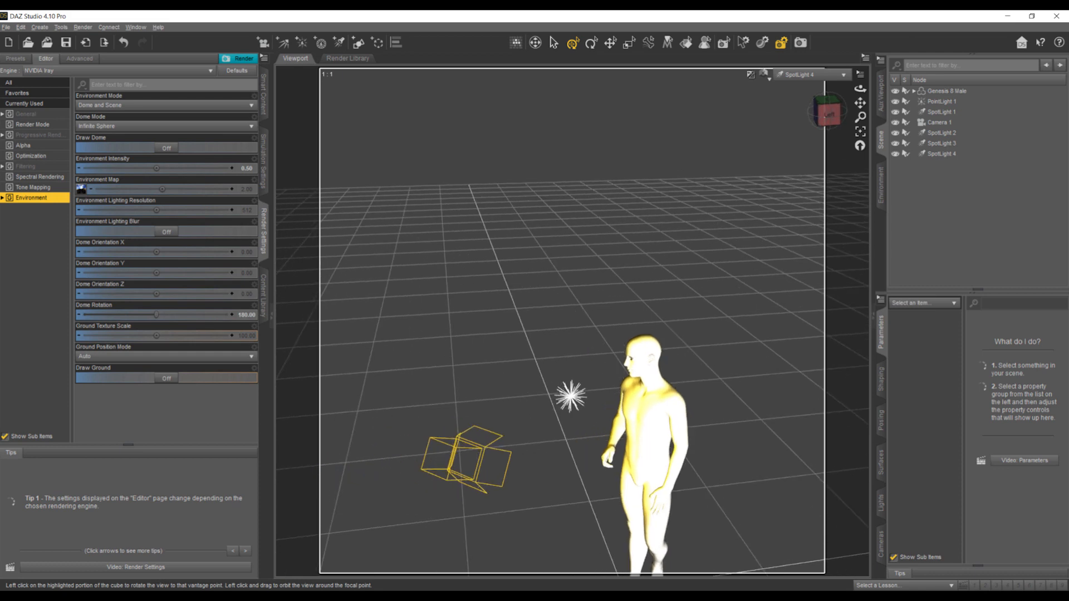
left_click_drag(824, 113, 857, 98)
scroll(677, 318, "up", 5)
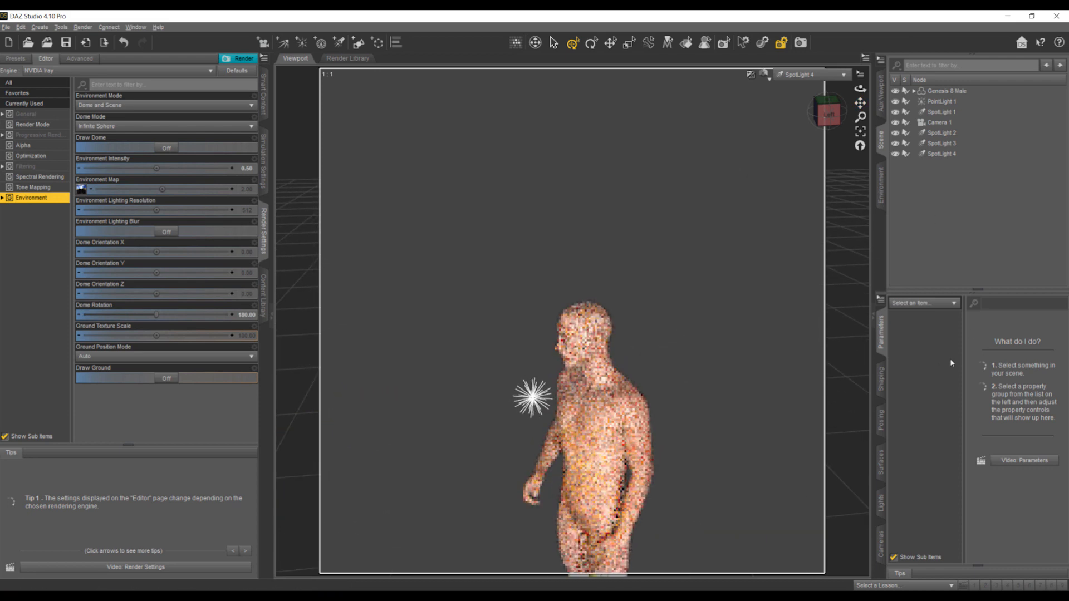
- Change SpotLight 4's light colour to a bright blue (11, 117, 255)
left_click(880, 502)
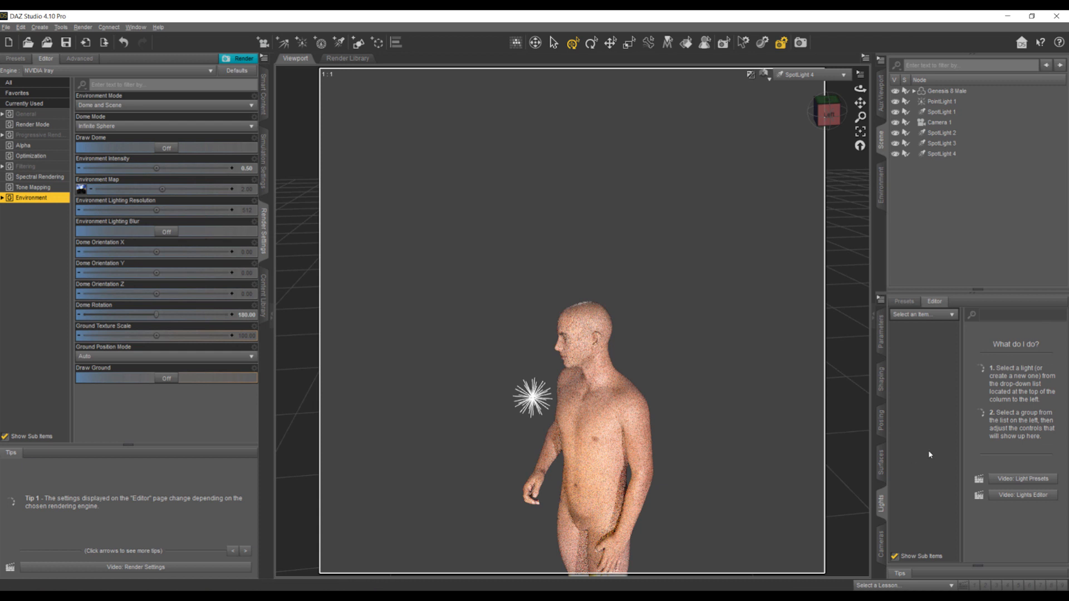
left_click(880, 507)
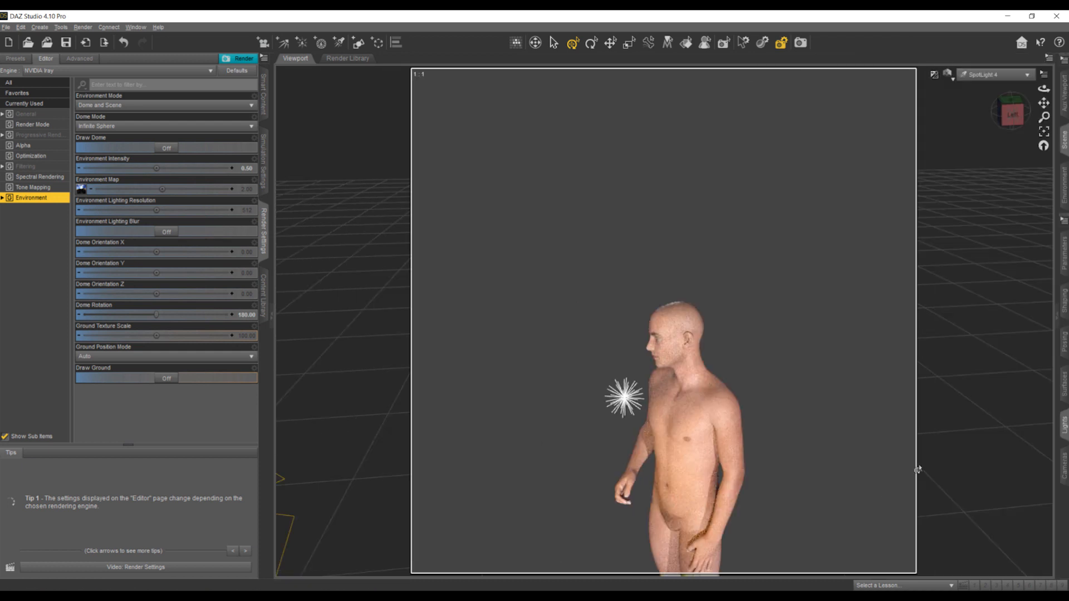
left_click(1064, 424)
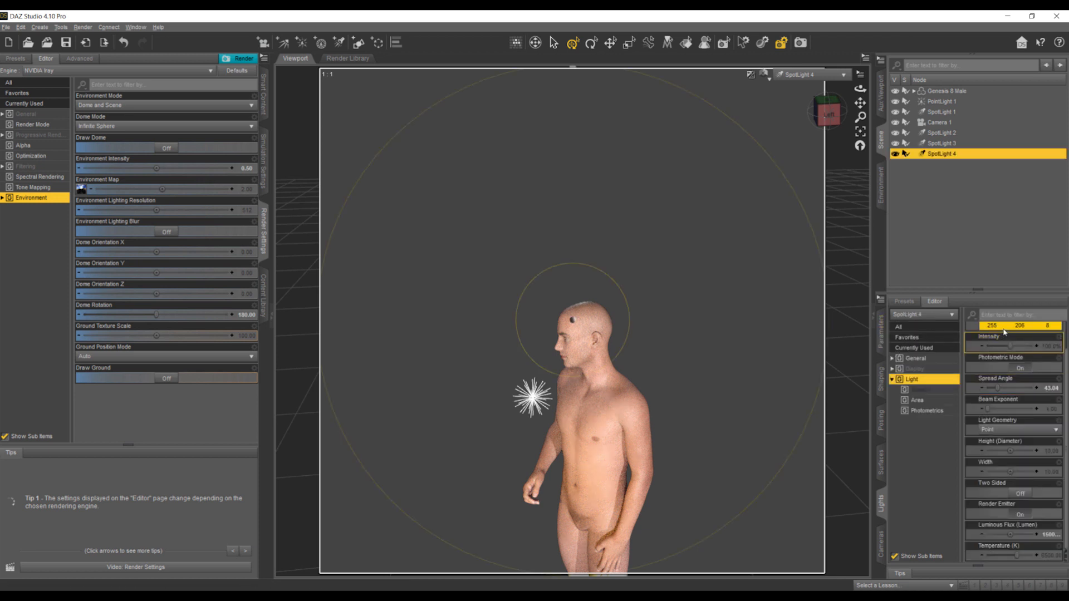
scroll(1002, 341, "up", 1)
left_click(1001, 337)
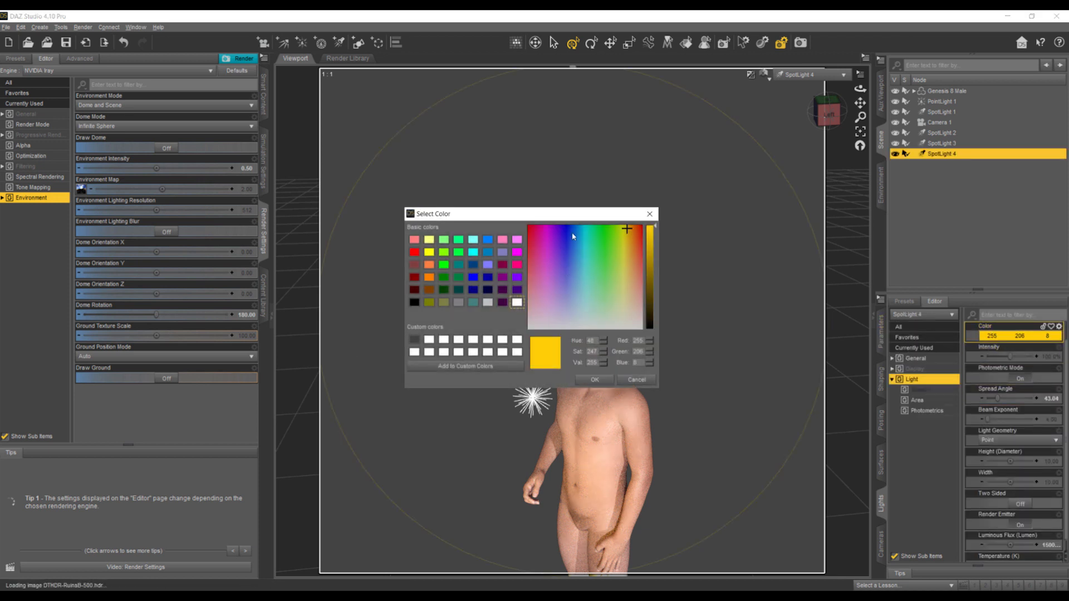
left_click(575, 229)
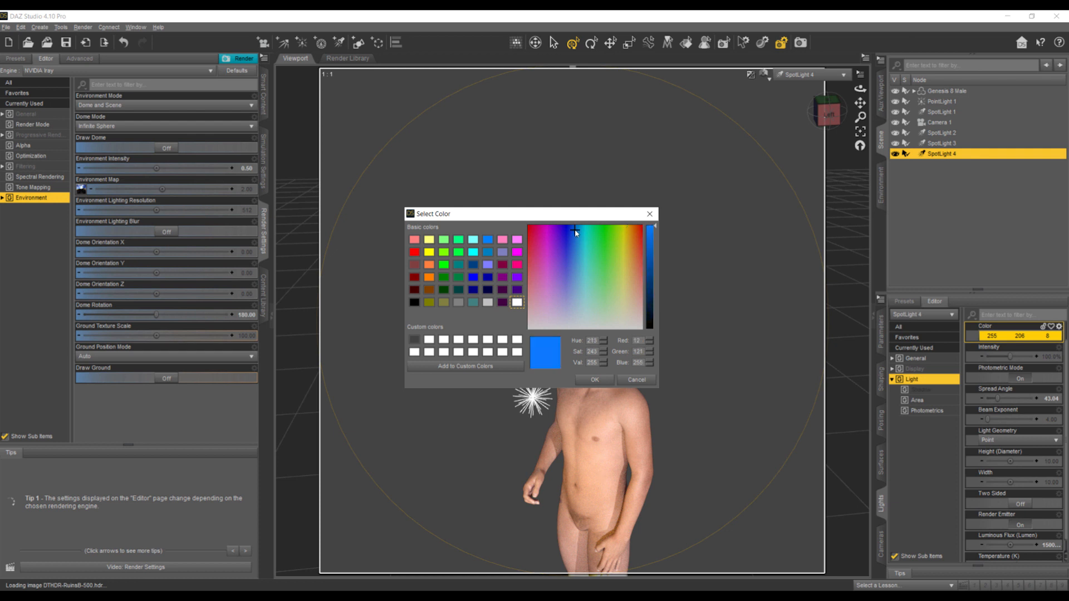
left_click(595, 379)
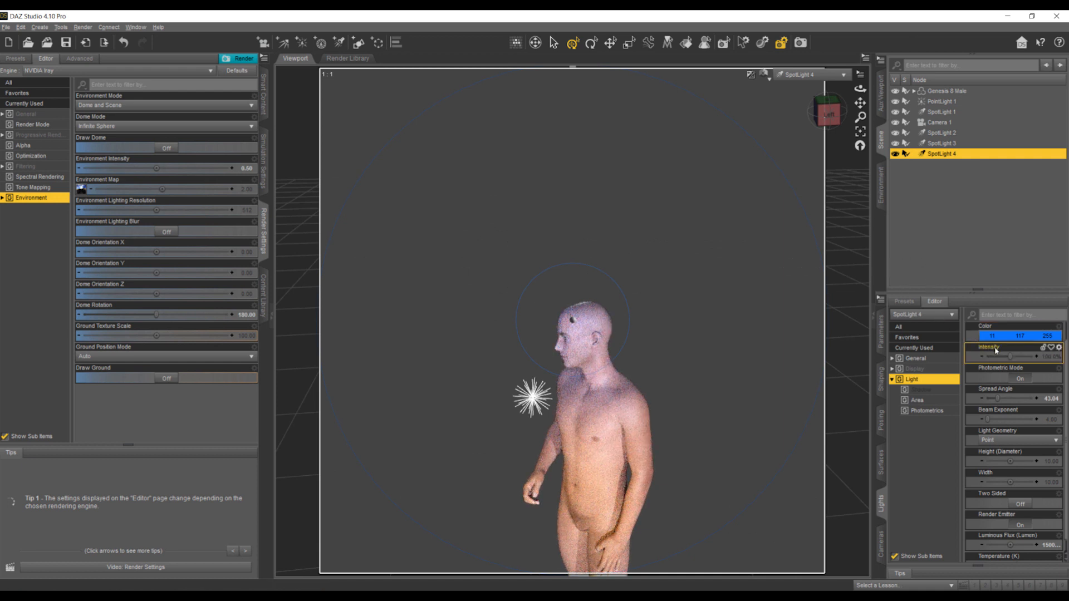
- Re-aim SpotLight 4 at the figure's neck and left shoulder through its own view, then look through Camera 1
mouse_move(860, 103)
left_mouse_down()
mouse_move(813, 52)
mouse_move(866, 101)
left_mouse_up()
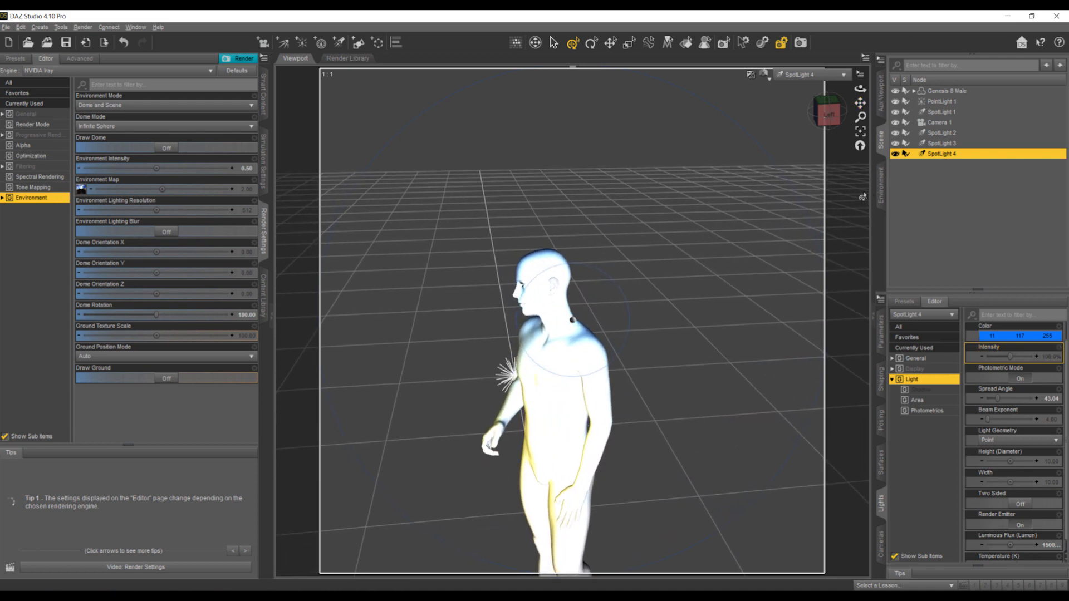
left_click(812, 74)
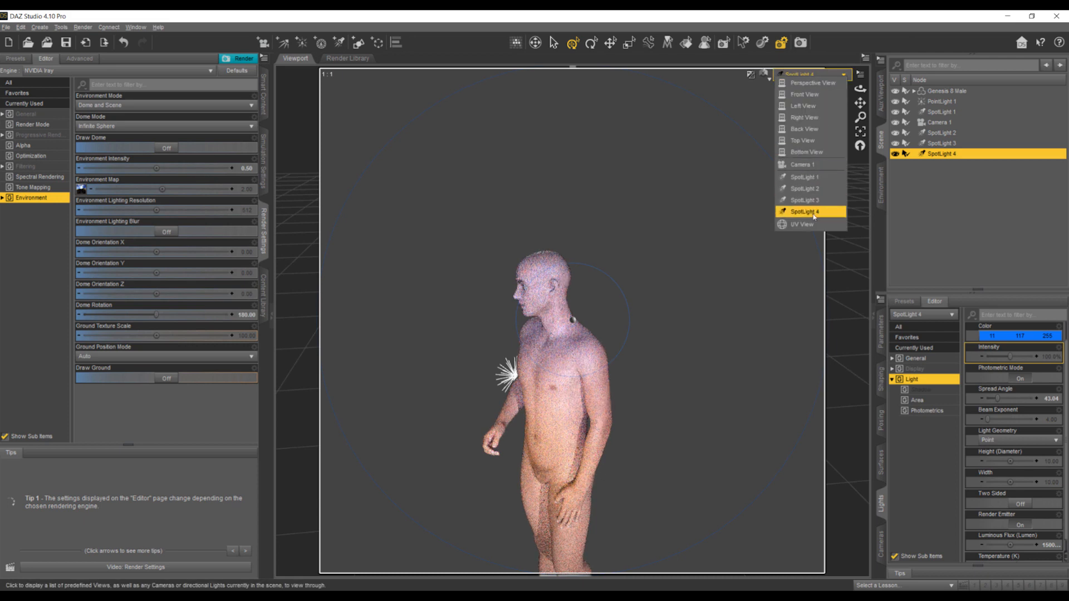
left_click(815, 165)
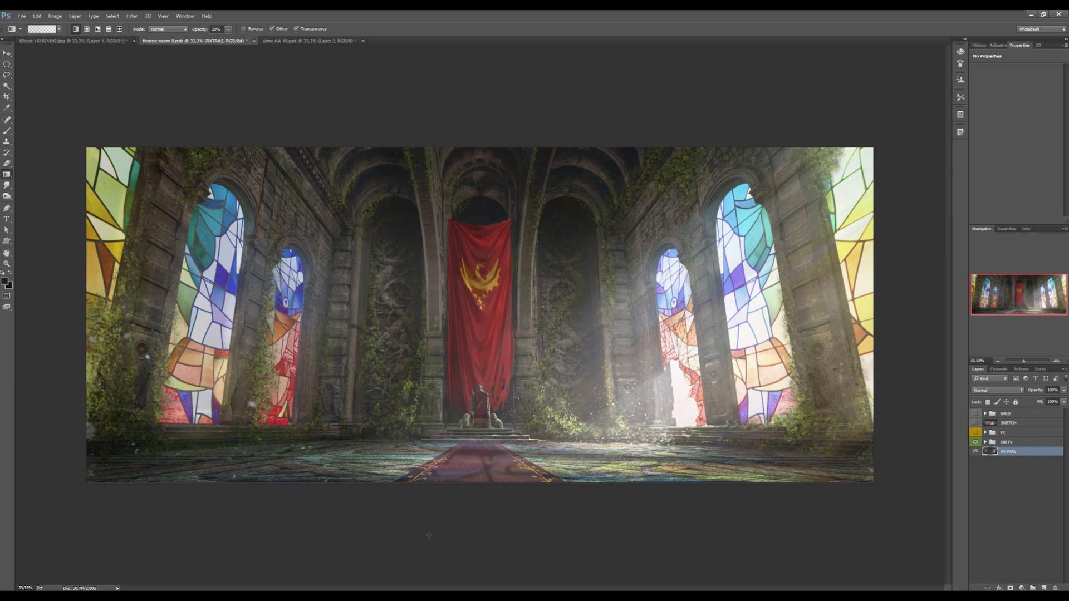
- Switch back to DAZ Studio, create SpotLight 5 as a copy of the selected SpotLight 4, and look through the new light
left_click(280, 595)
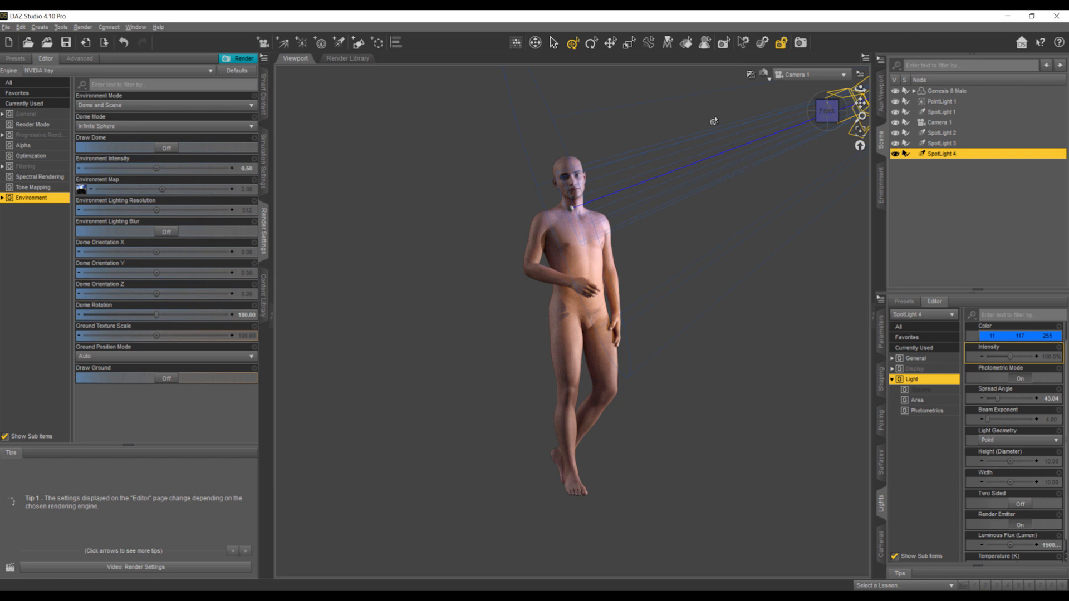
left_click(340, 43)
left_click(412, 392)
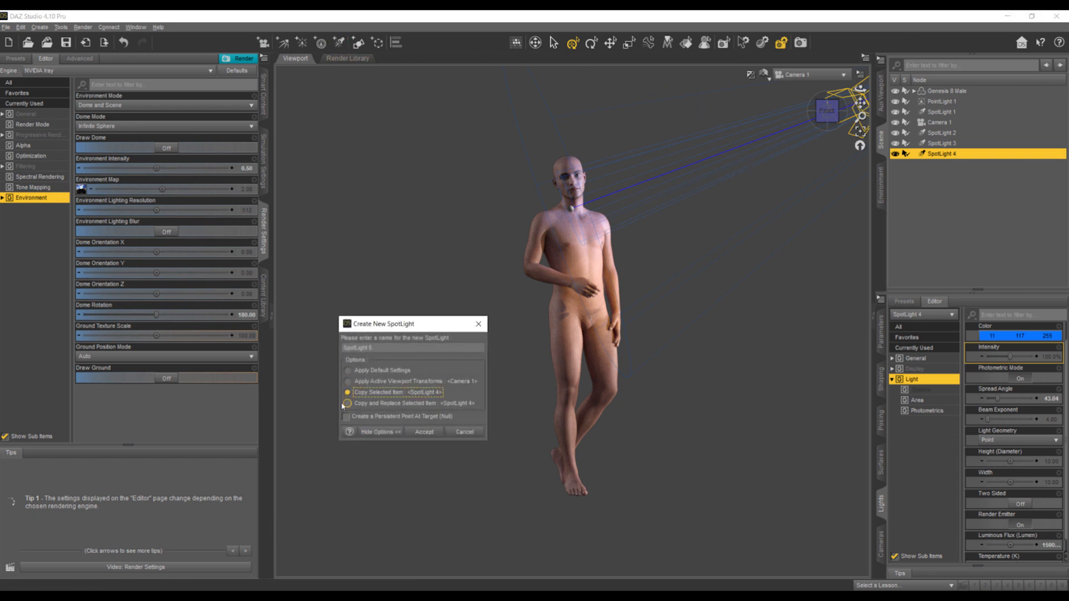
left_click(424, 432)
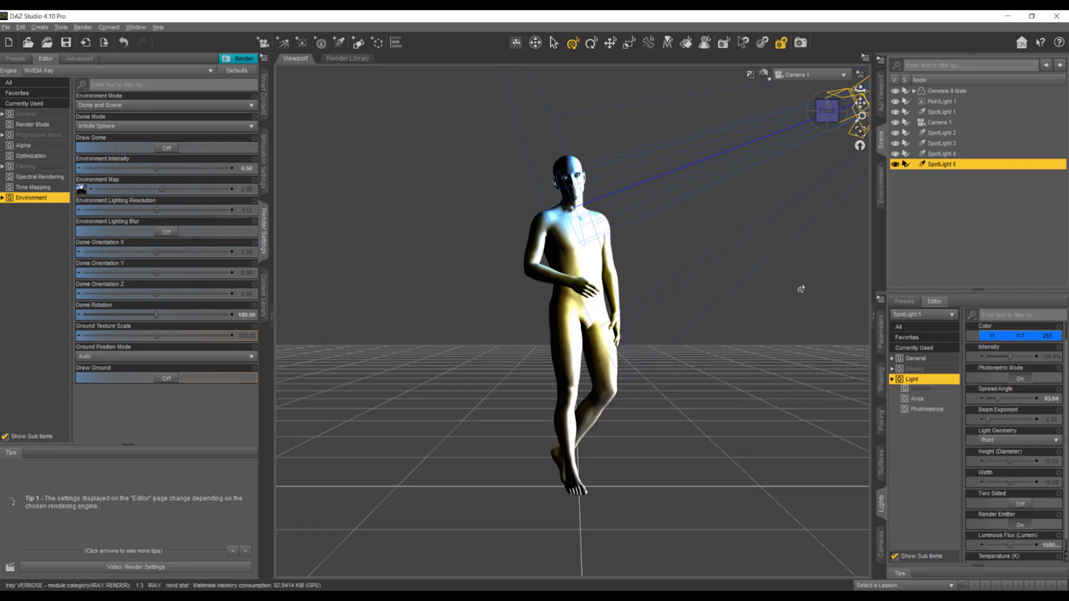
left_click(823, 75)
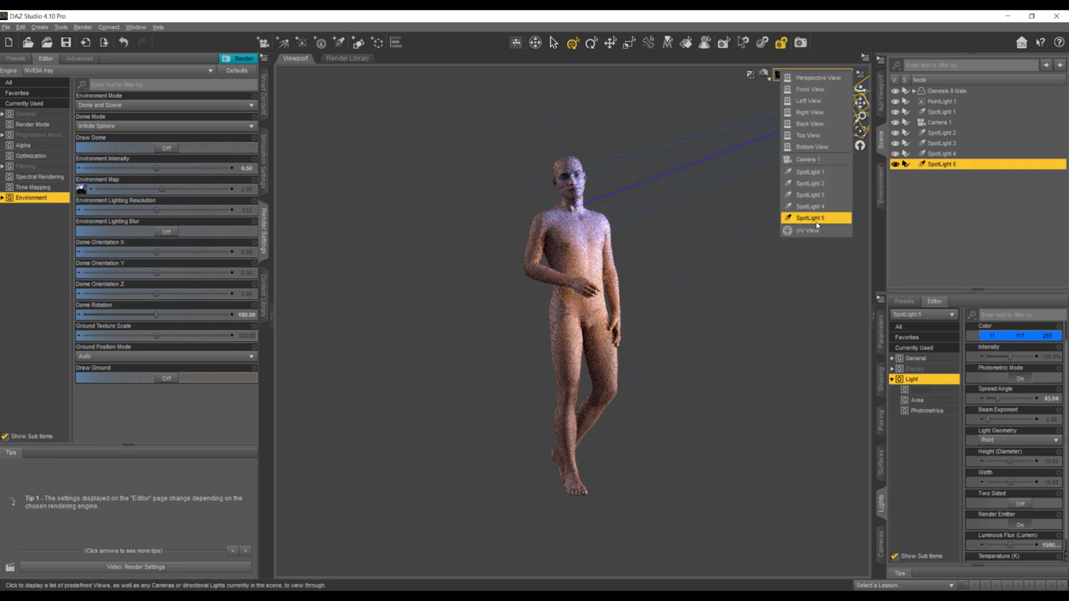
left_click(810, 221)
- Aim SpotLight 5 at the figure's legs and set its light colour to red (255, 0, 4)
left_click_drag(826, 119, 888, 53)
left_click(1019, 335)
left_click(532, 231)
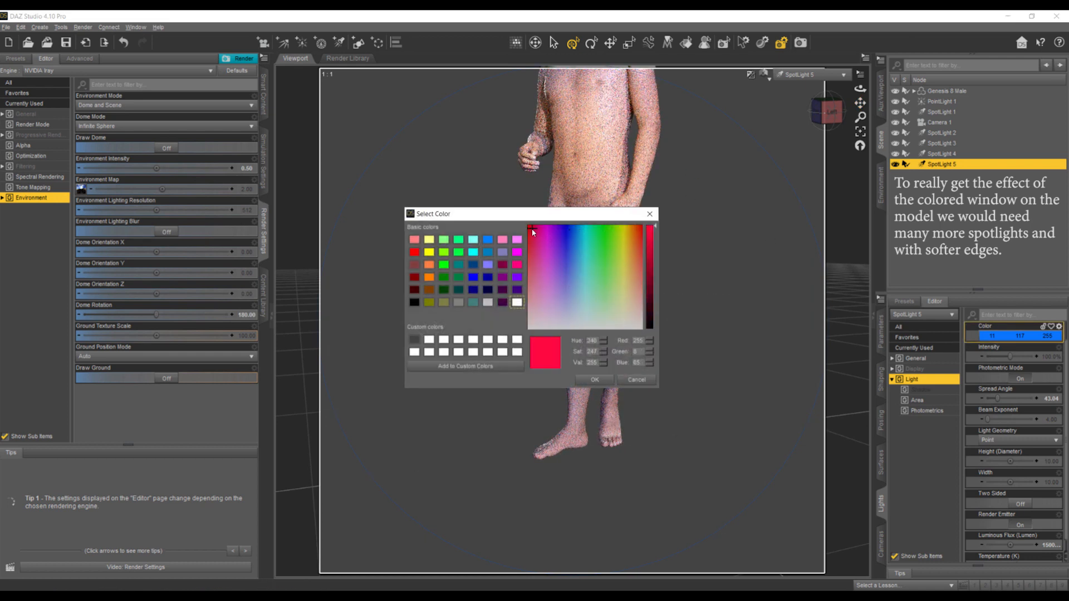
left_click(594, 380)
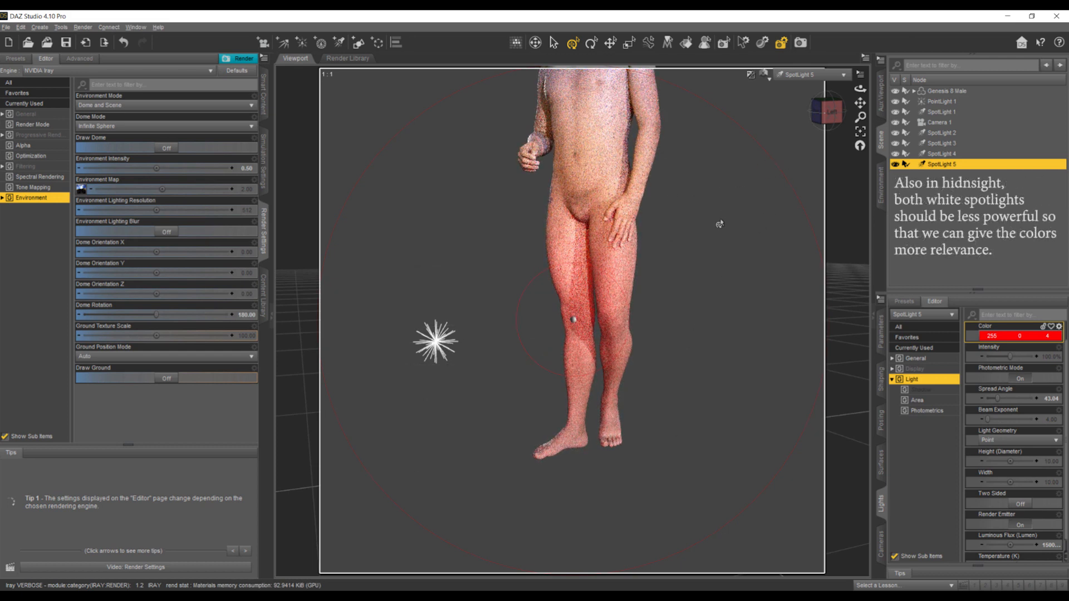
- Pull SpotLight 5 back from the figure and shift its aim, check its placement in Perspective View, and return to Camera 1
scroll(643, 248, "down", 5)
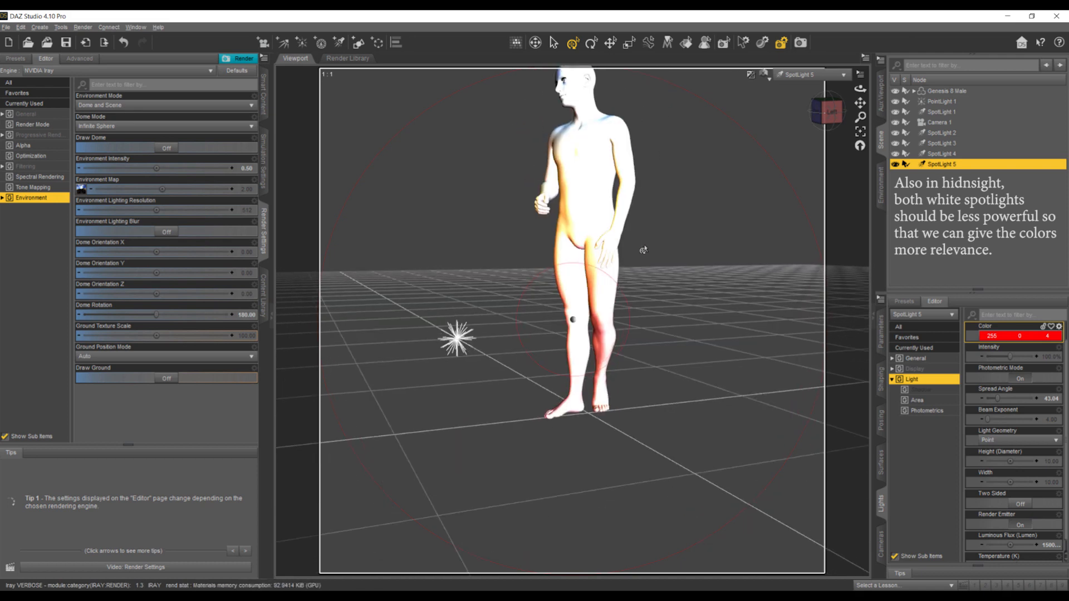
scroll(643, 250, "down", 1)
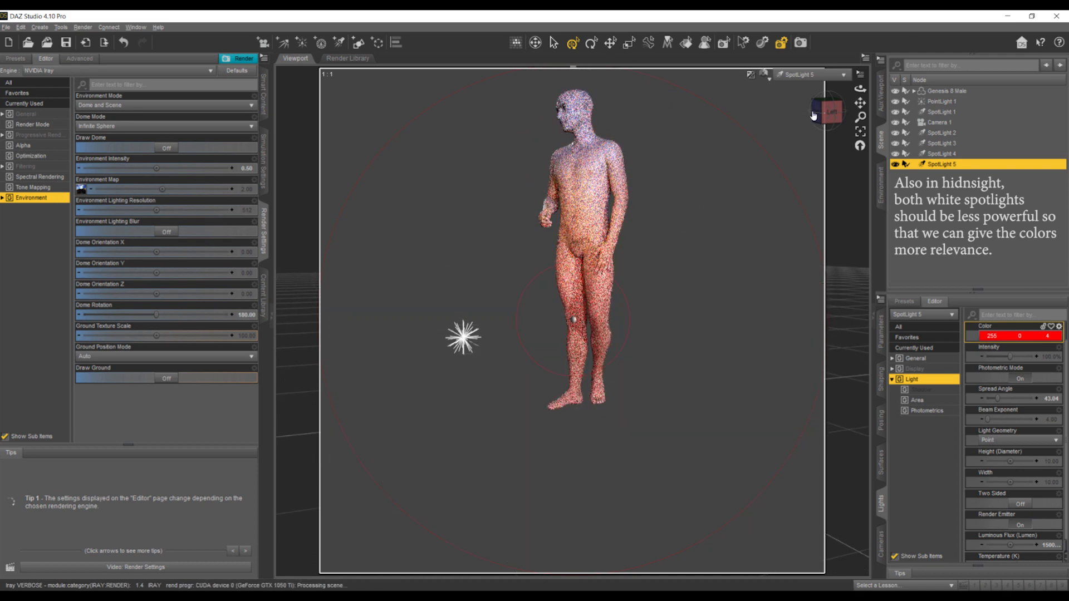
mouse_move(826, 115)
left_mouse_down()
mouse_move(840, 120)
mouse_move(828, 112)
left_mouse_up()
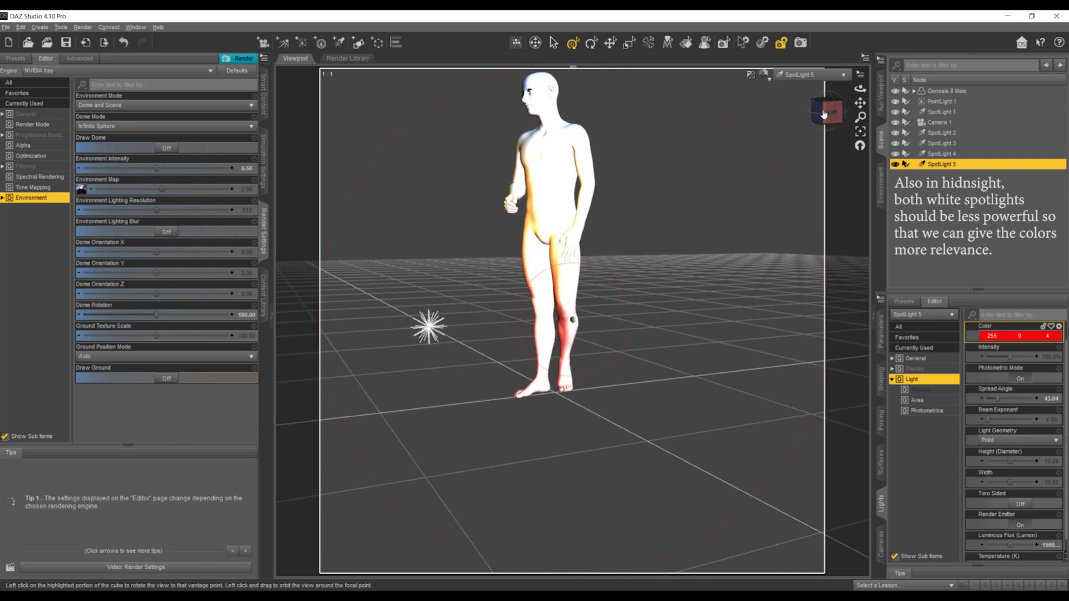
left_click(795, 75)
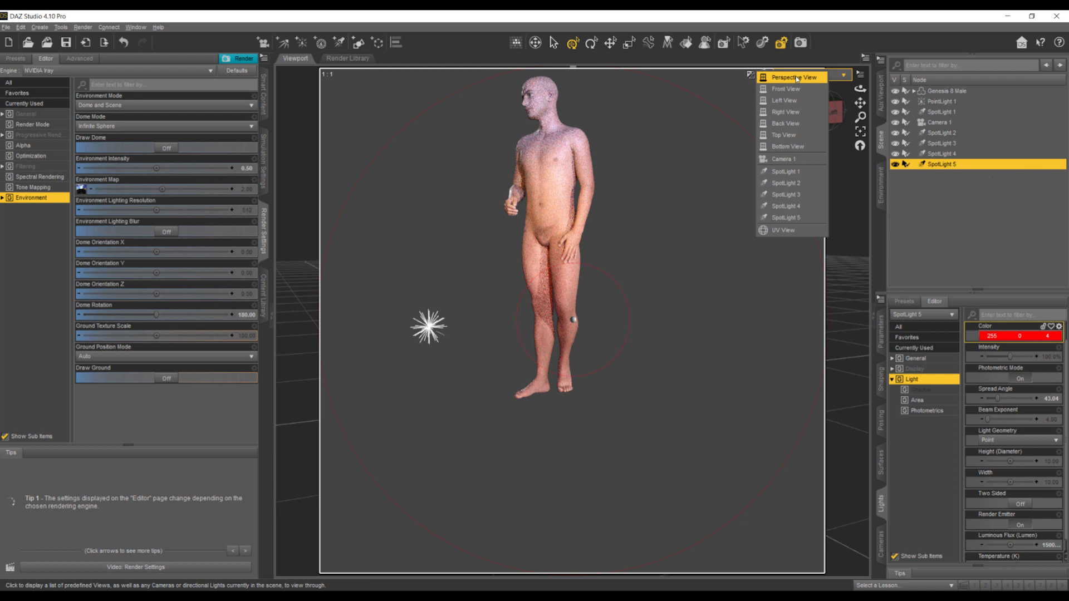
left_click(785, 217)
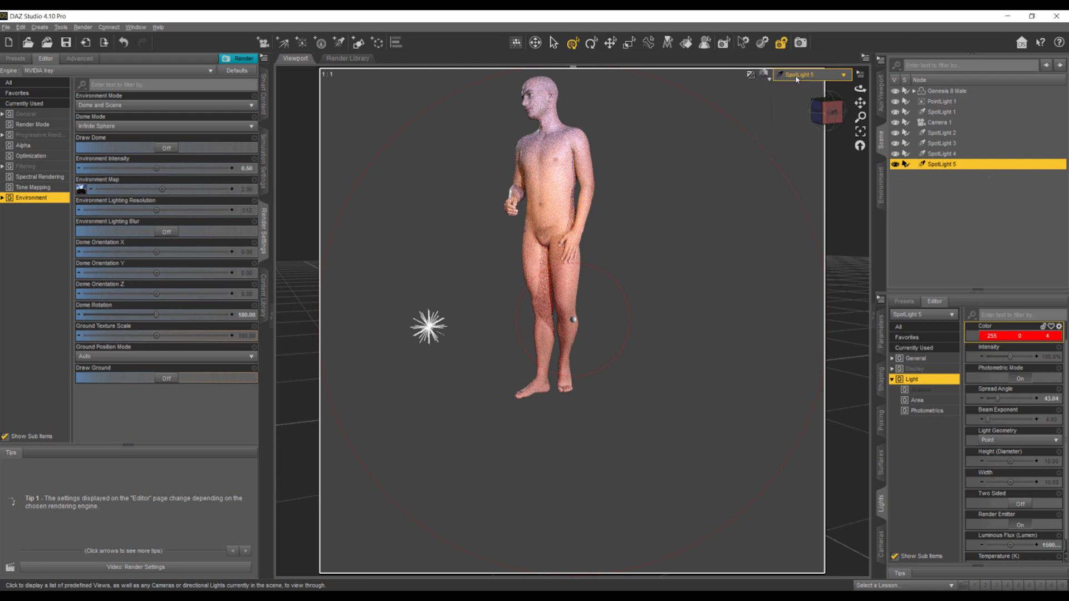
left_click(796, 79)
left_click(797, 90)
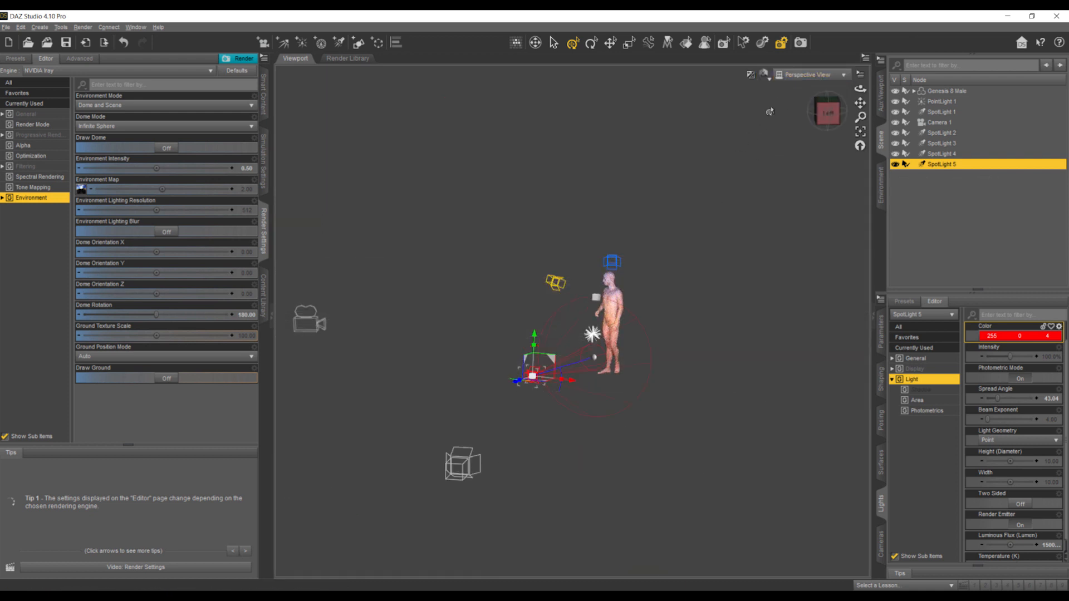
left_click(796, 75)
left_click(782, 162)
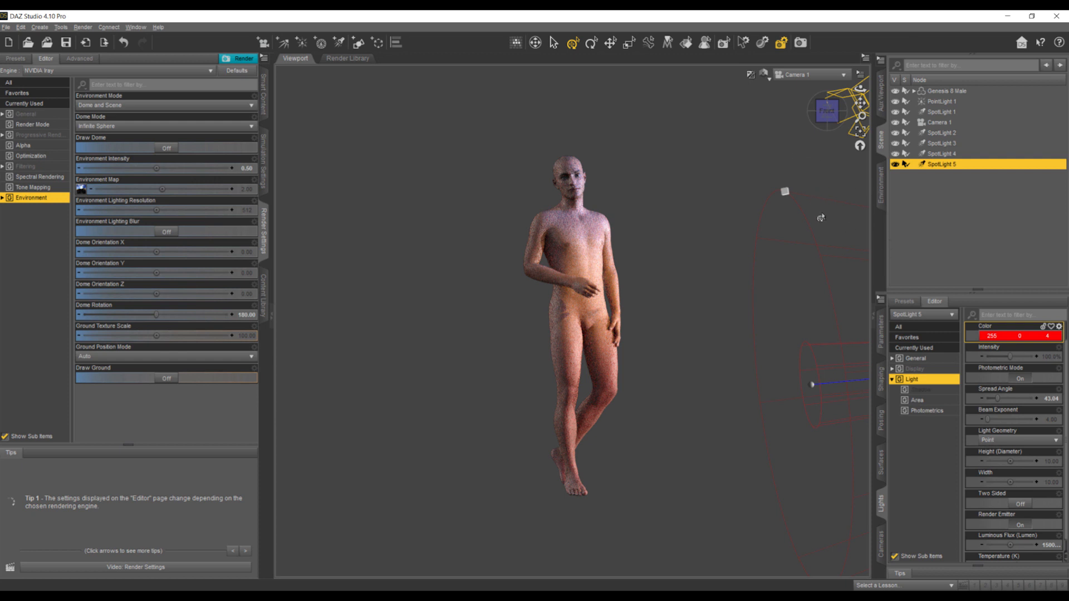
- Change SpotLight 4's colour to a lighter cyan-blue (1, 175, 255)
left_click(942, 154)
left_click(1011, 335)
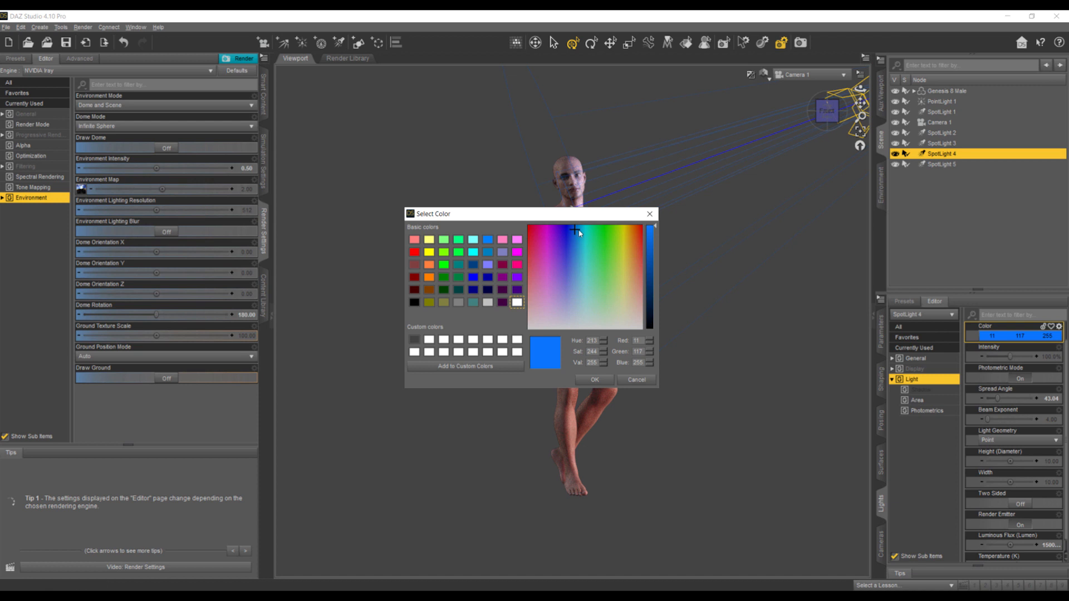
left_click(577, 229)
left_click_drag(578, 229, 577, 229)
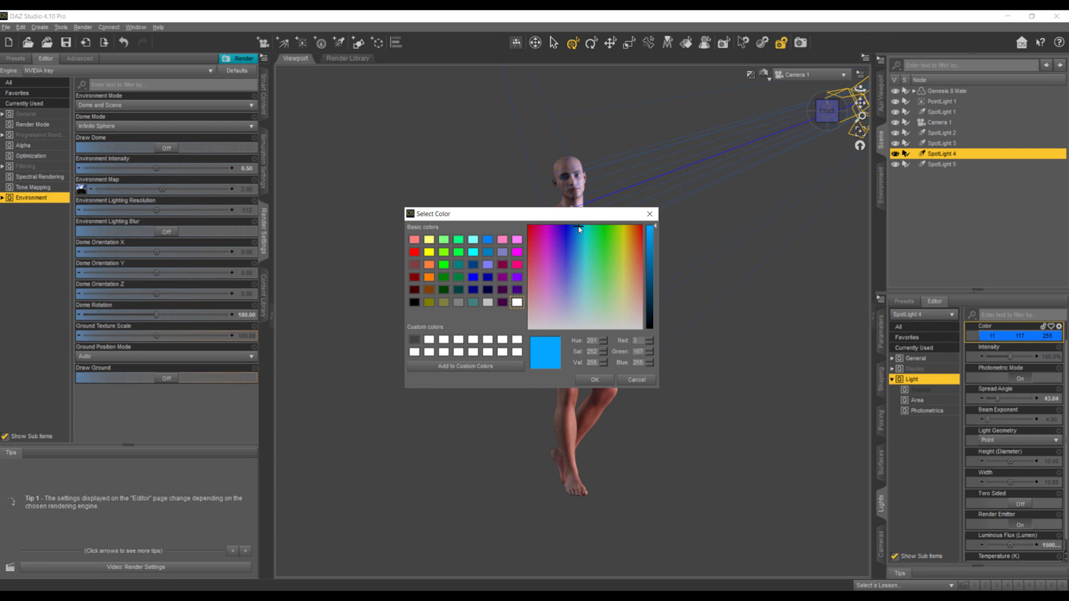
left_click(592, 379)
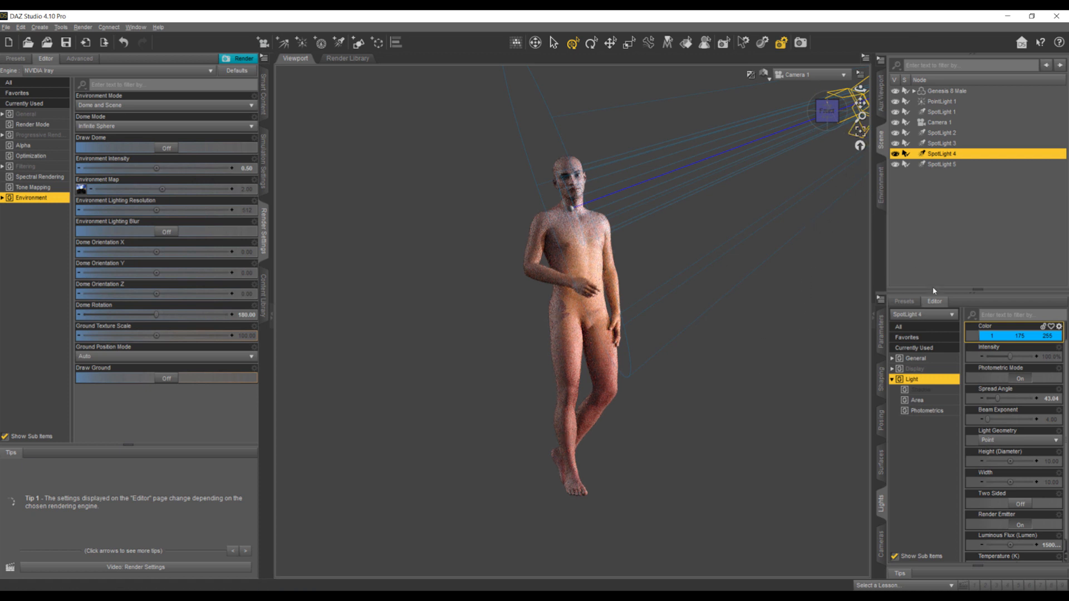
- Move SpotLight 4 slightly along its X axis in Perspective View, then look through Camera 1 again
left_click(807, 74)
left_click(791, 93)
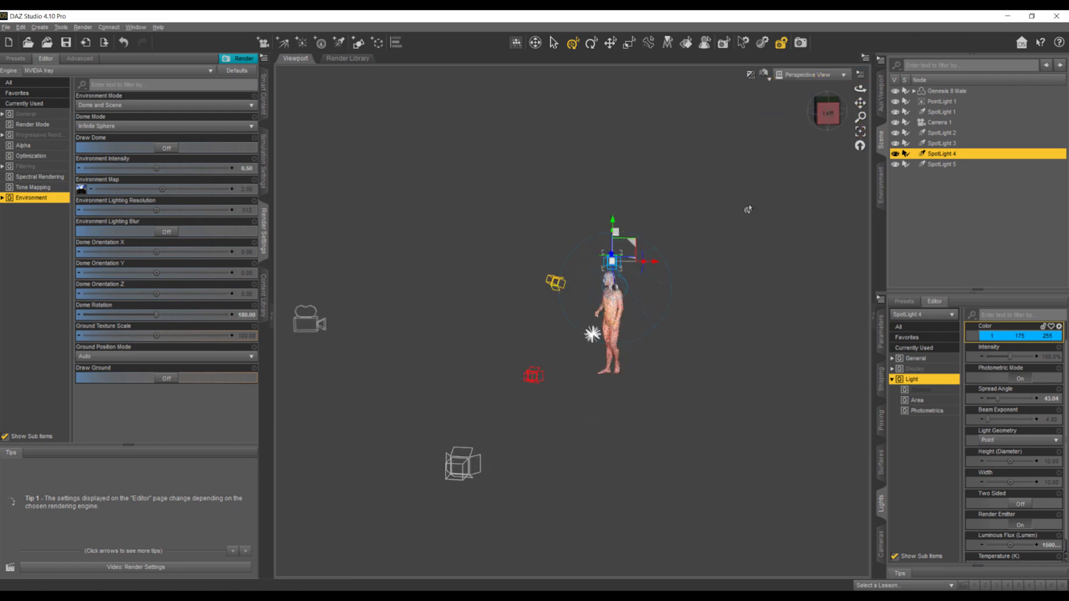
left_click_drag(823, 111, 840, 117)
left_click_drag(711, 260, 698, 262)
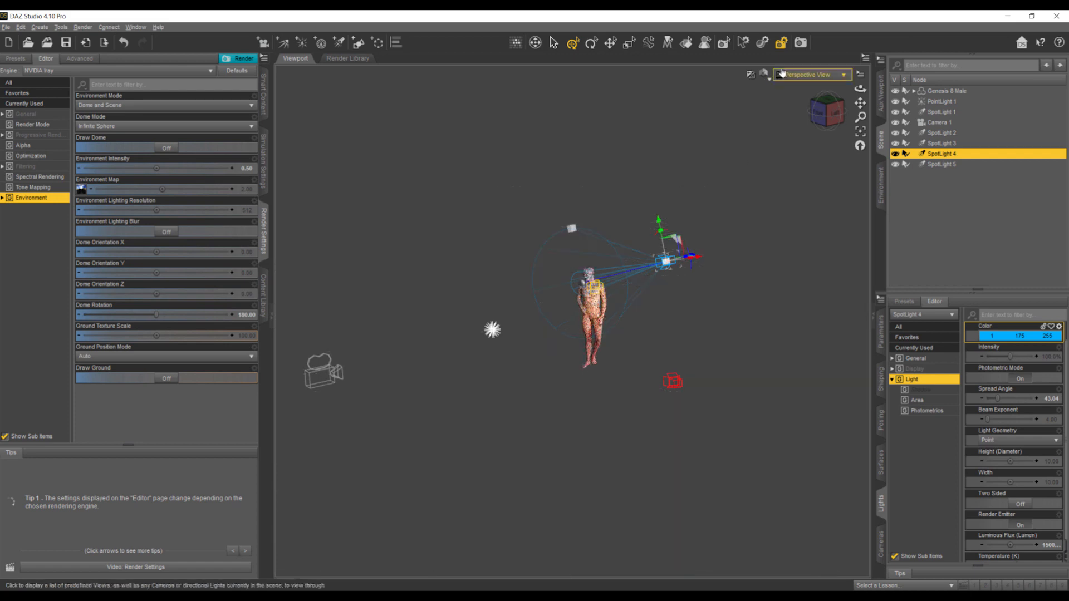
left_click(802, 74)
left_click(771, 164)
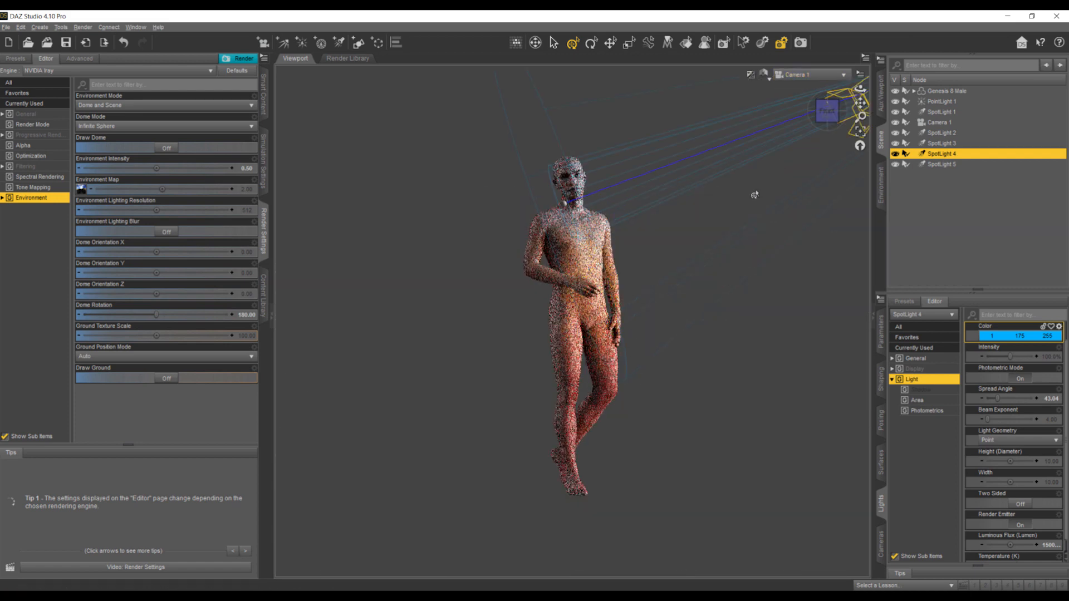
- Clear the selection, create Camera 2 as a copy of the active Camera 1 view, and look through Camera 2
left_click(757, 347)
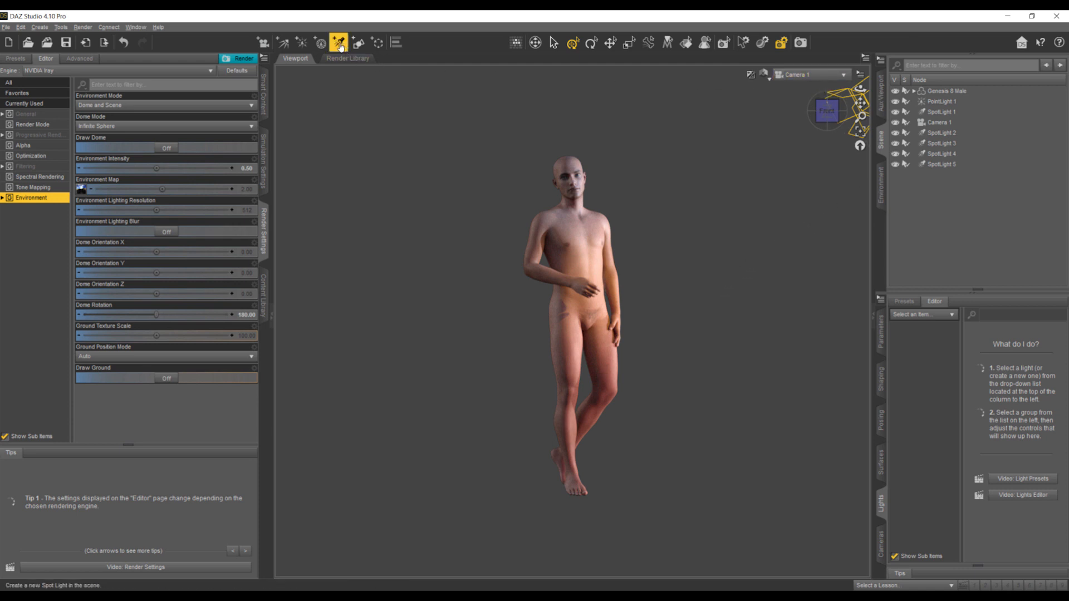
left_click(262, 43)
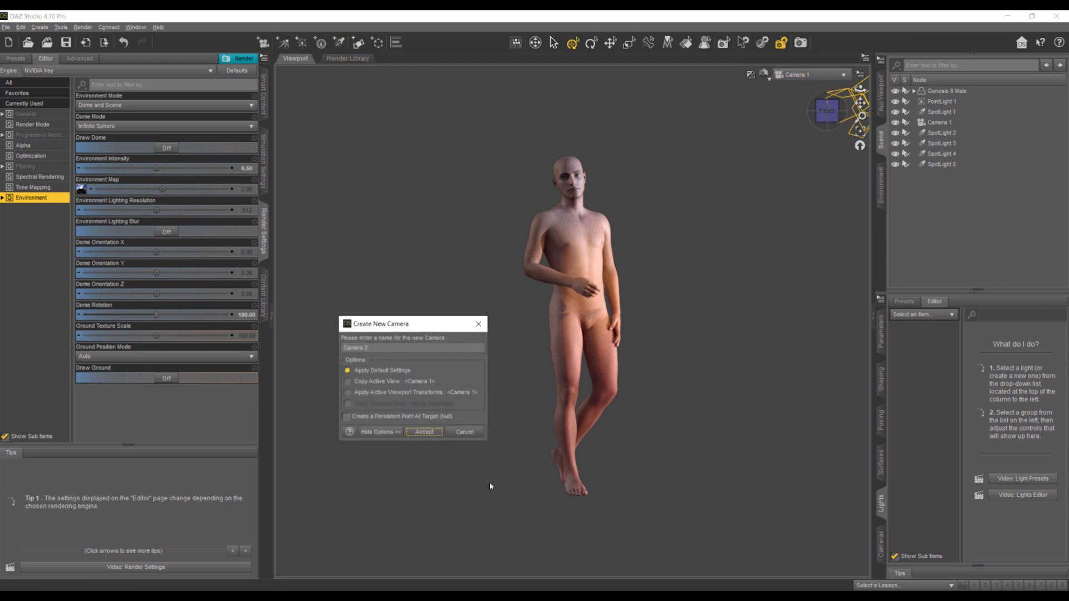
left_click(380, 385)
left_click(424, 431)
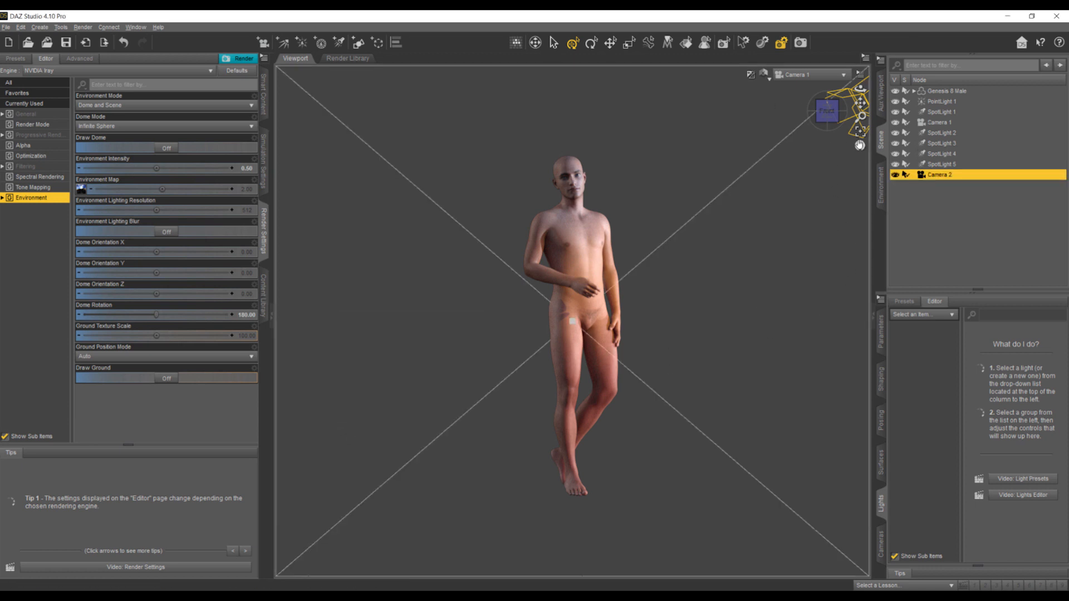
left_click(807, 74)
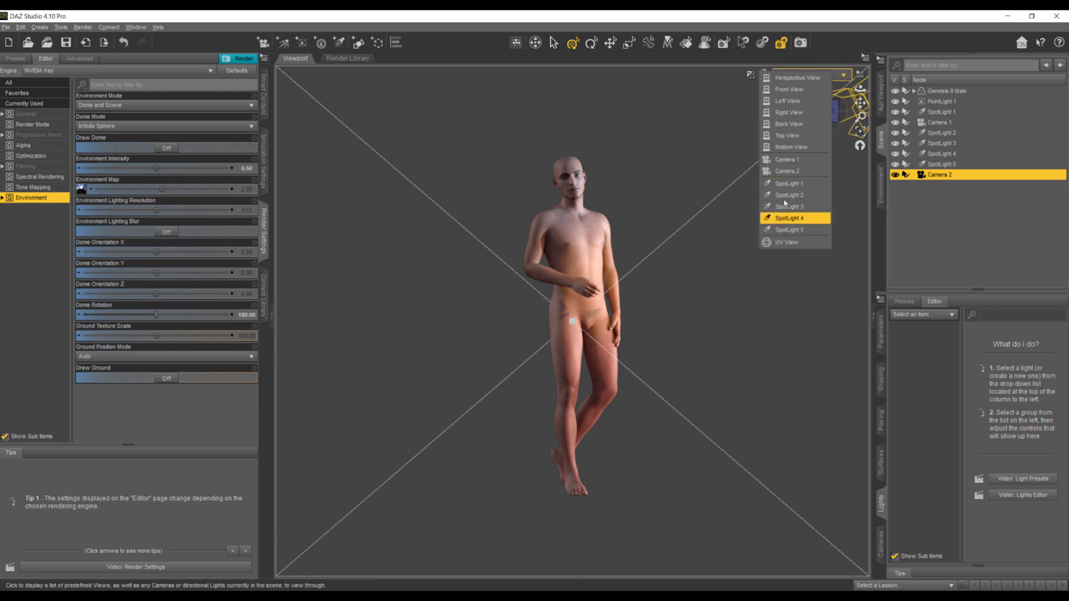
left_click(785, 159)
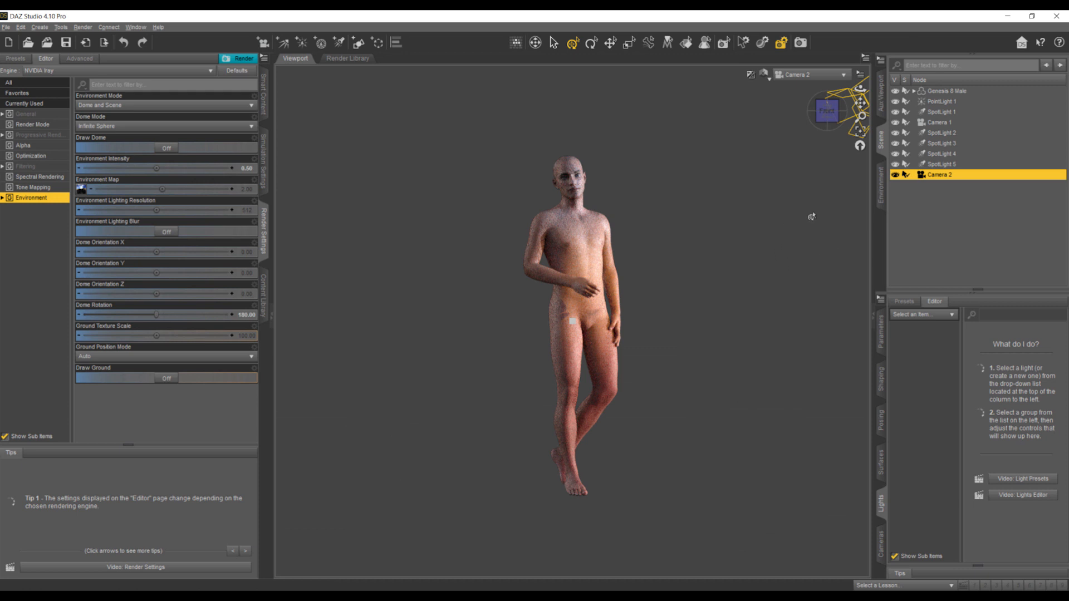
- Set Camera 2's frame width to about 61.32 mm and bring the camera closer to the figure for a stronger perspective
left_click(949, 315)
left_click(902, 432)
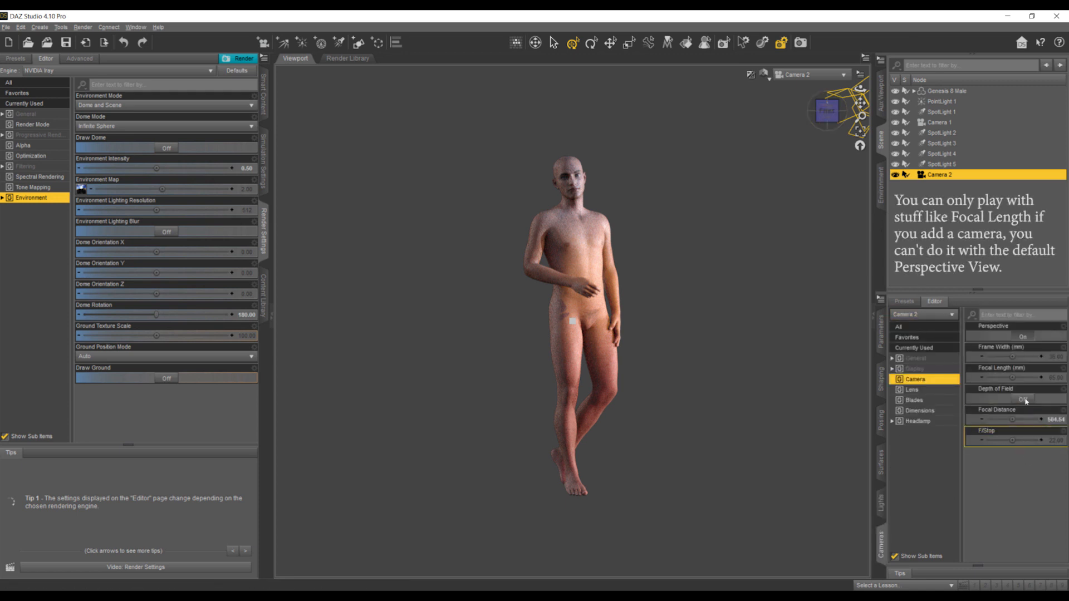
left_click_drag(1012, 356, 1027, 356)
scroll(576, 304, "up", 5)
scroll(577, 305, "up", 2)
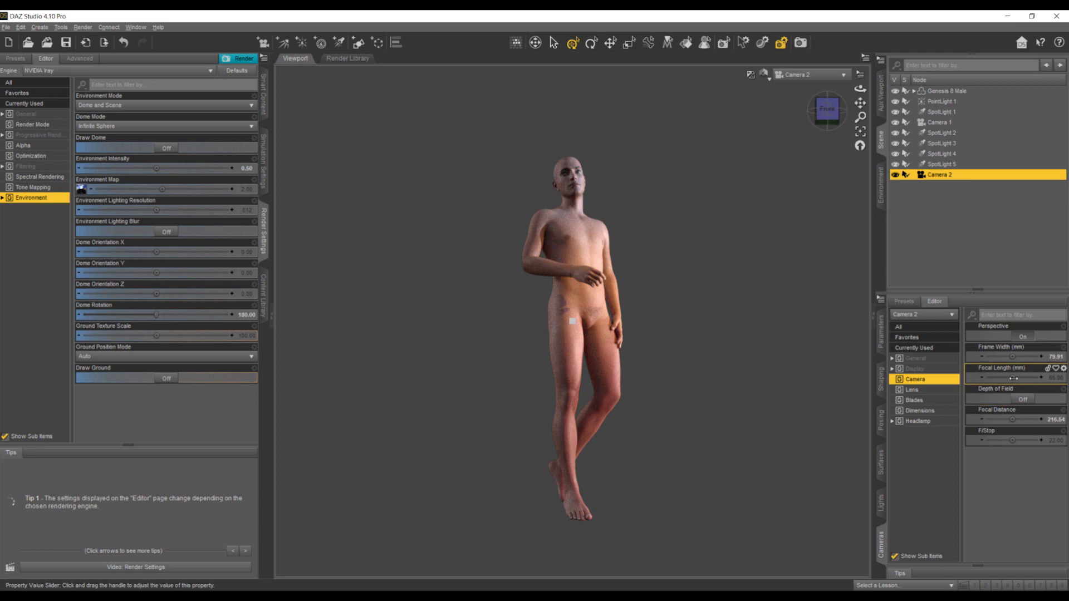
left_click_drag(1012, 357, 1003, 357)
scroll(813, 343, "down", 3)
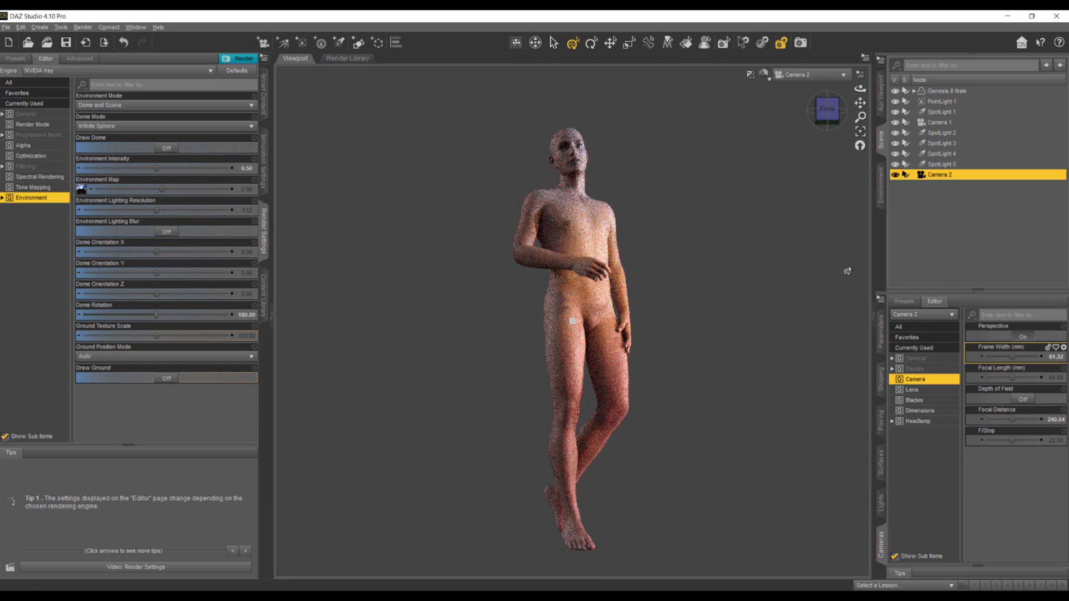
- Render the Camera 2 view, stop the render early and save the image as 2.png in the Daz-Rendering characters folder
left_click(800, 42)
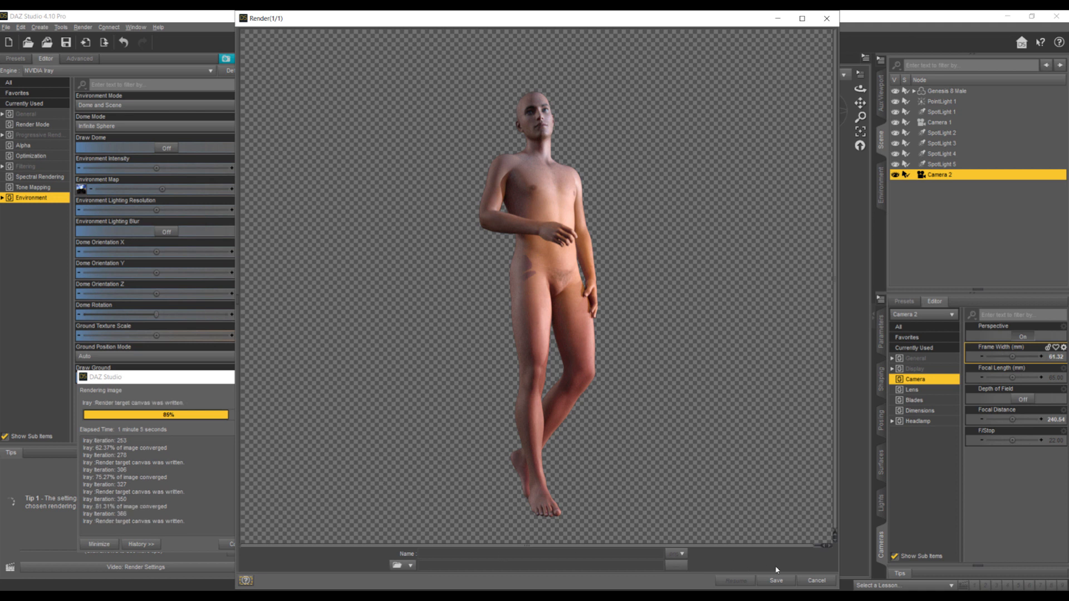
left_click(816, 580)
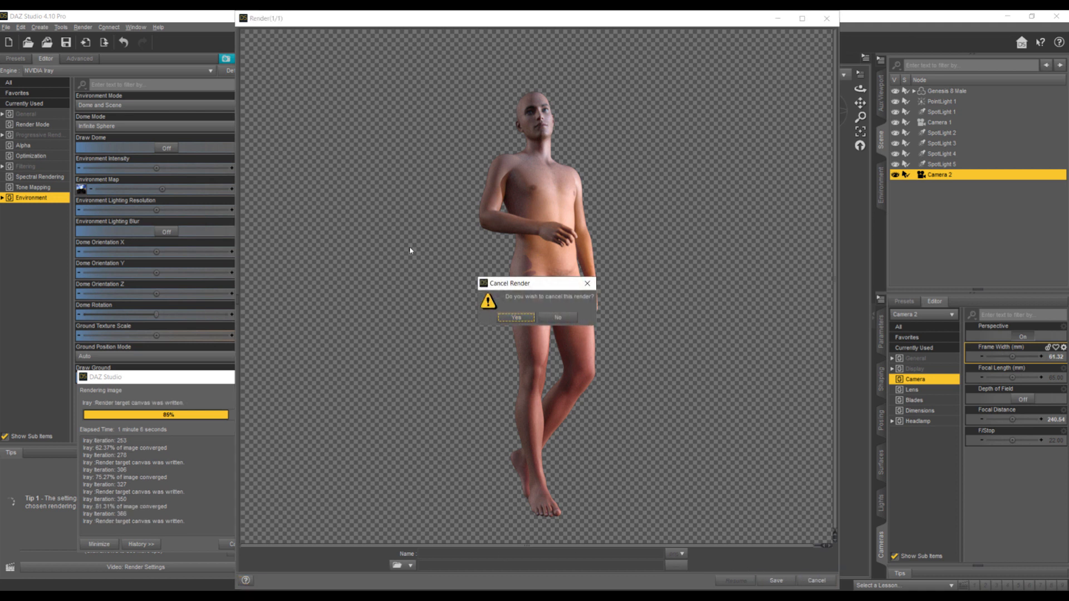
left_click(516, 317)
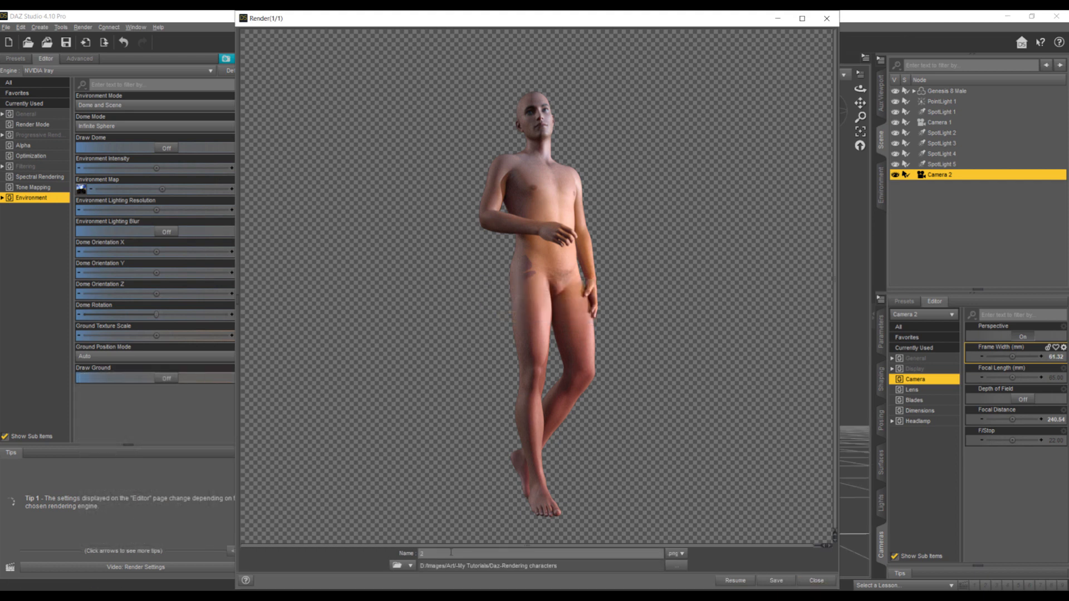
left_click(769, 580)
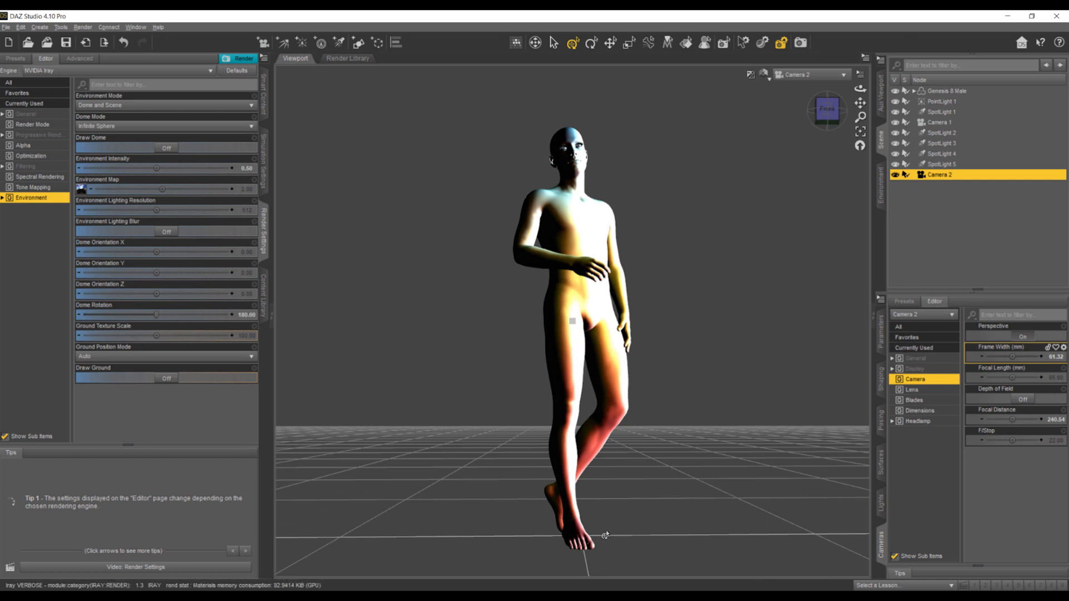
- Place 2.png into the throne room document in Photoshop, scaled to about 53%, with the figure standing on the carpet in front of the red banner
left_click(159, 566)
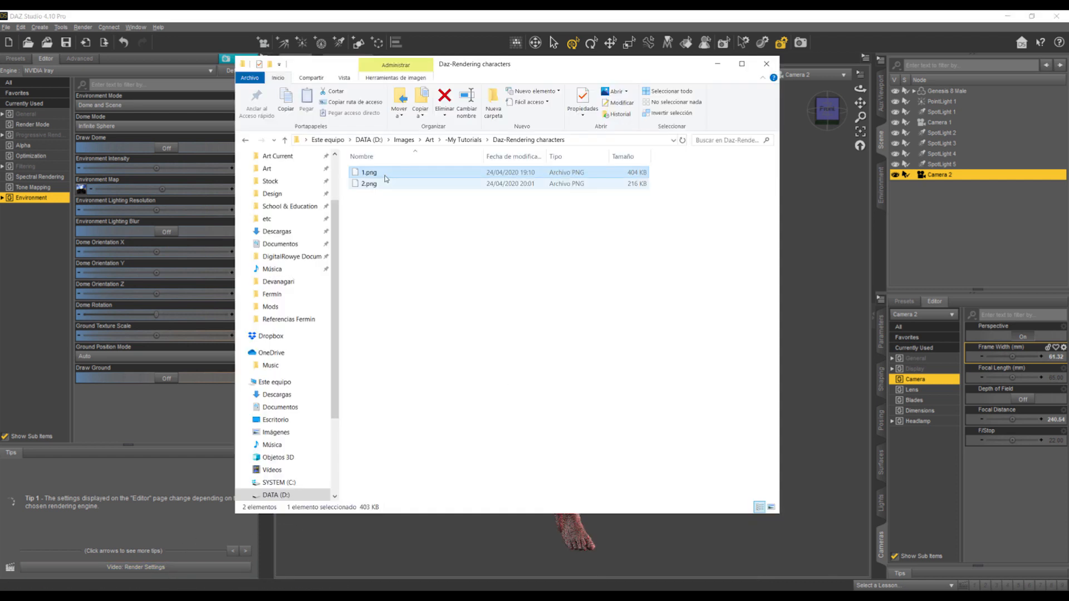
left_click_drag(366, 184, 461, 449)
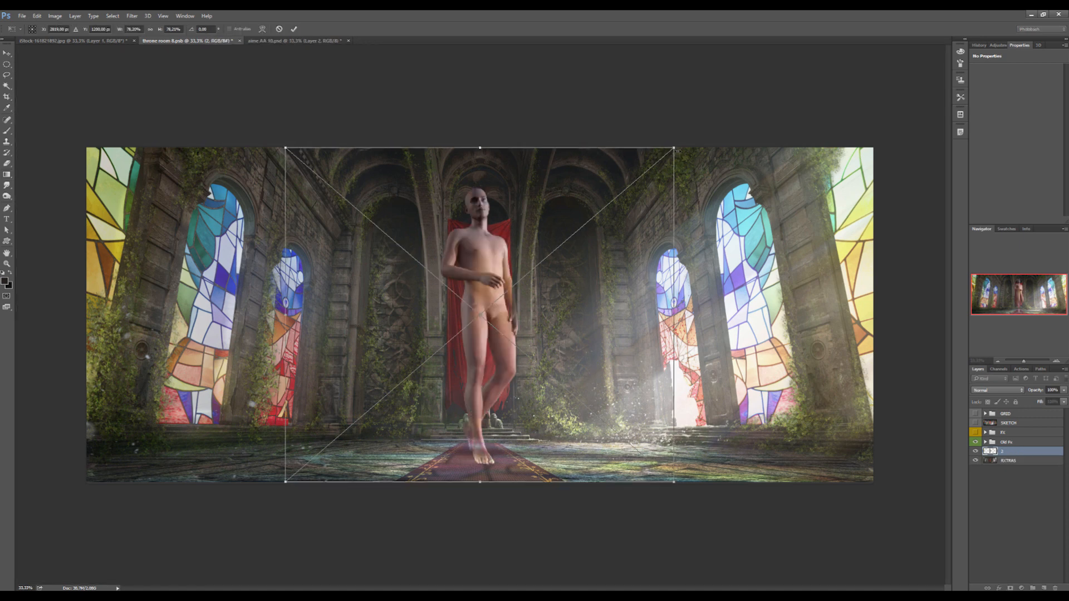
left_click_drag(674, 147, 612, 204, "alt+shift")
left_click_drag(560, 309, 560, 365)
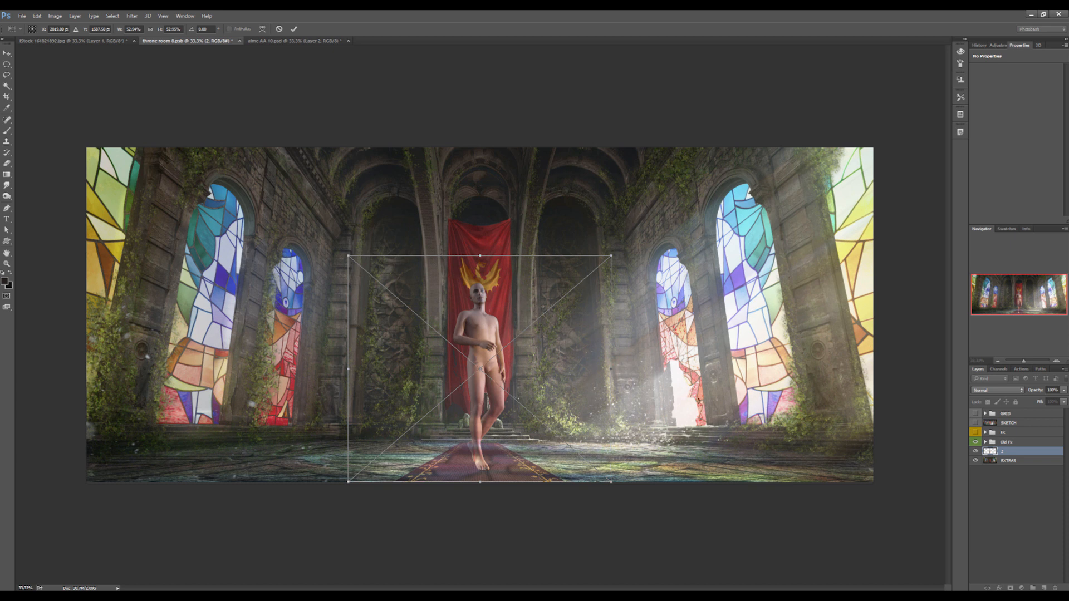
key("Return")
key("g")
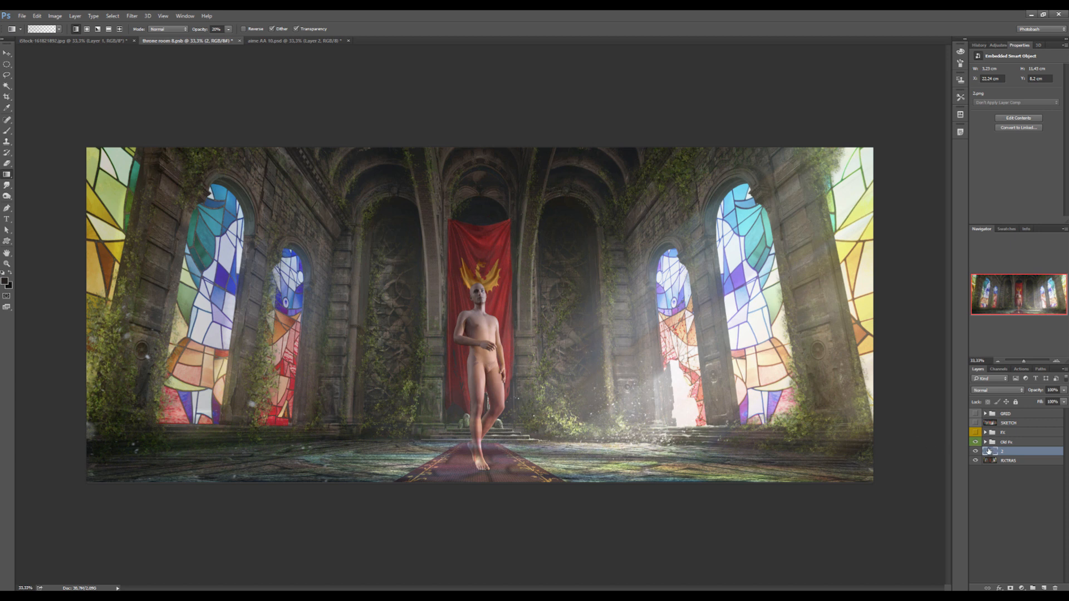
- Move the figure layer 2 into the Old Ps group, directly beneath Layer 82 and above Group 3
left_click(985, 443)
scroll(979, 479, "down", 3)
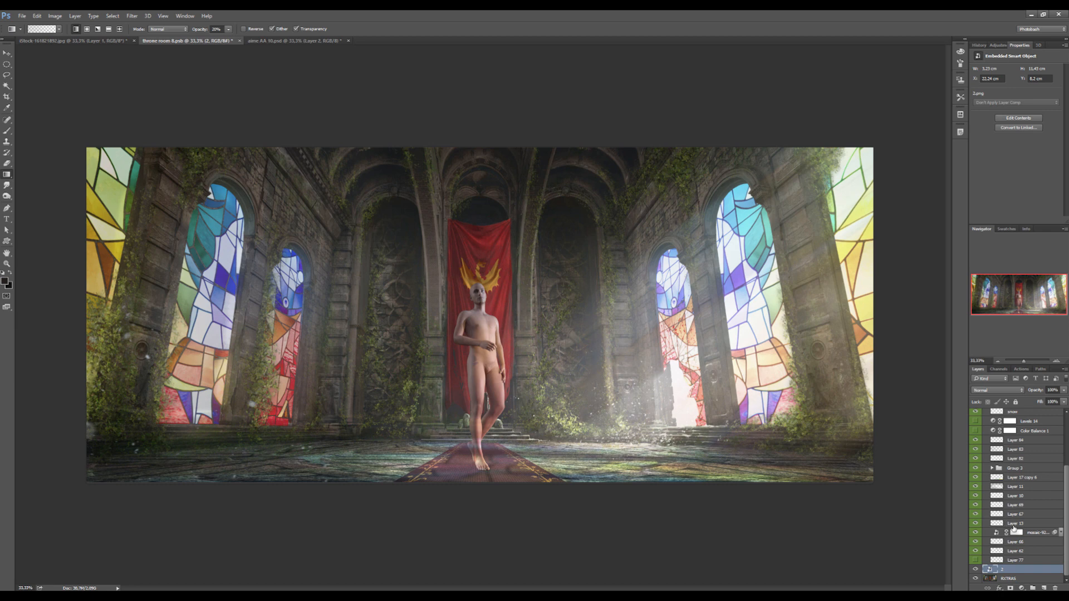
left_click_drag(1015, 570, 1024, 459)
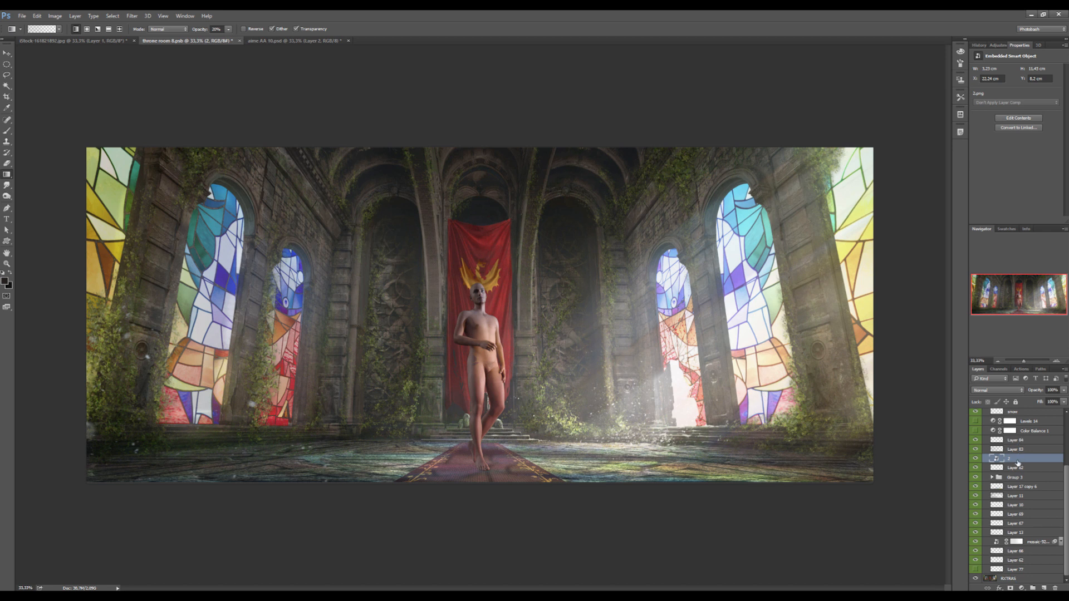
left_click_drag(1018, 460, 1015, 474)
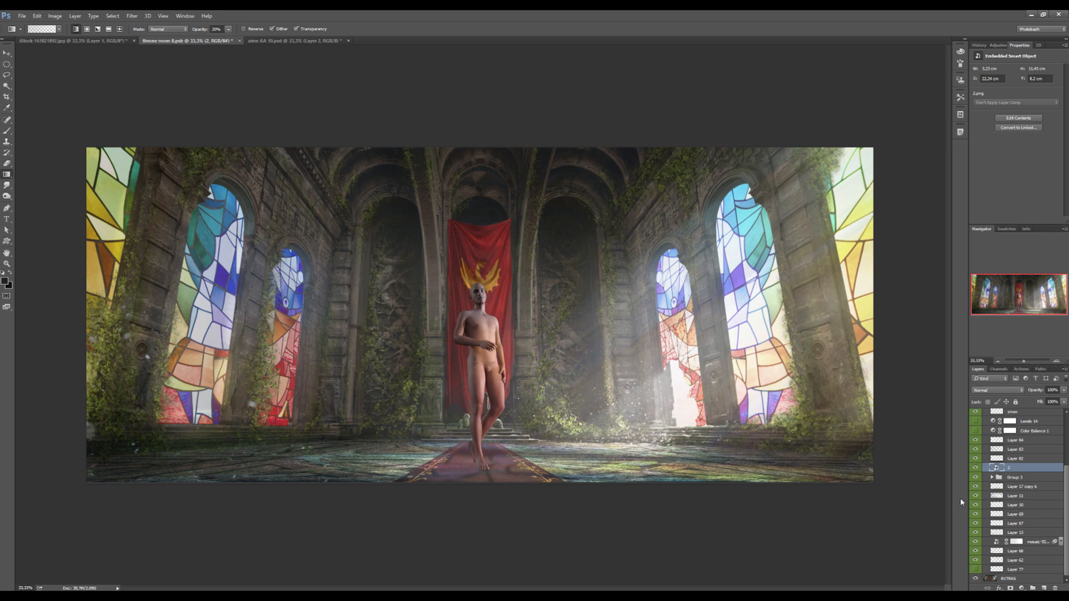
- Duplicate the figure layer and rasterize the copy
key("ctrl+j")
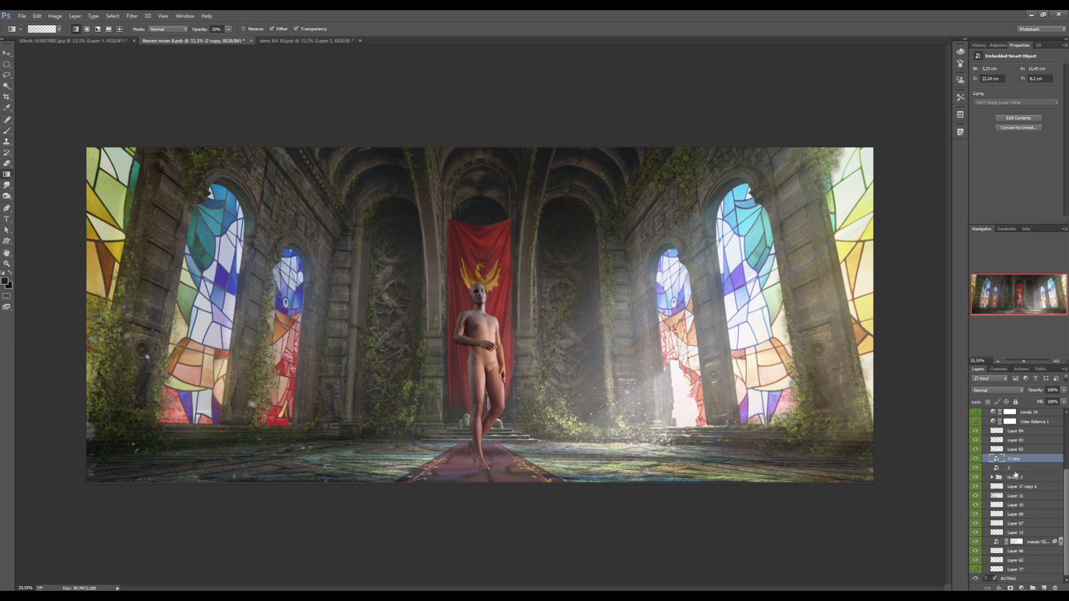
right_click(1010, 457)
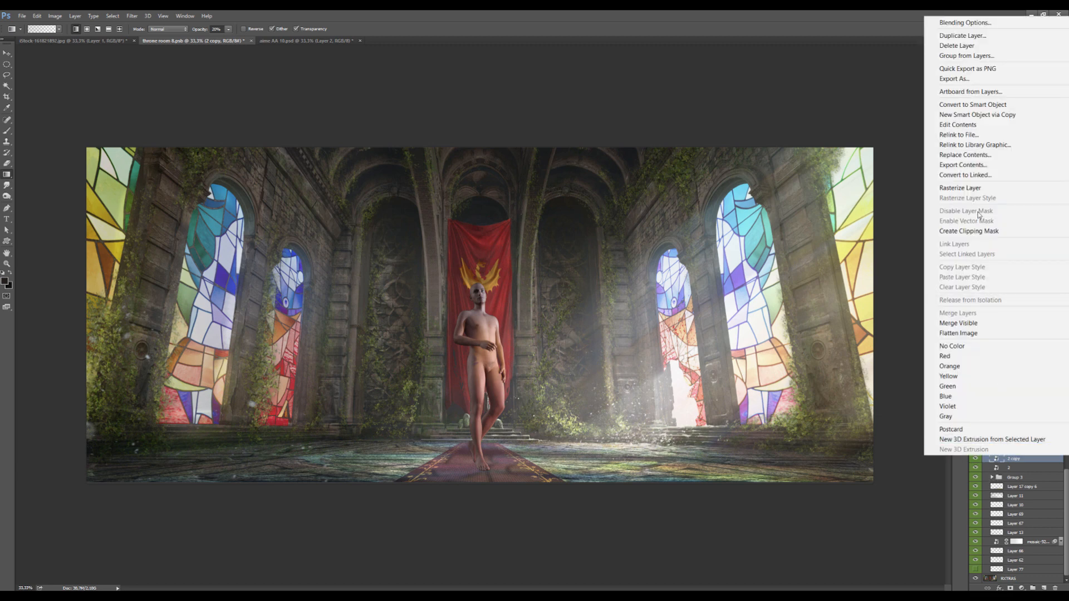
left_click(980, 188)
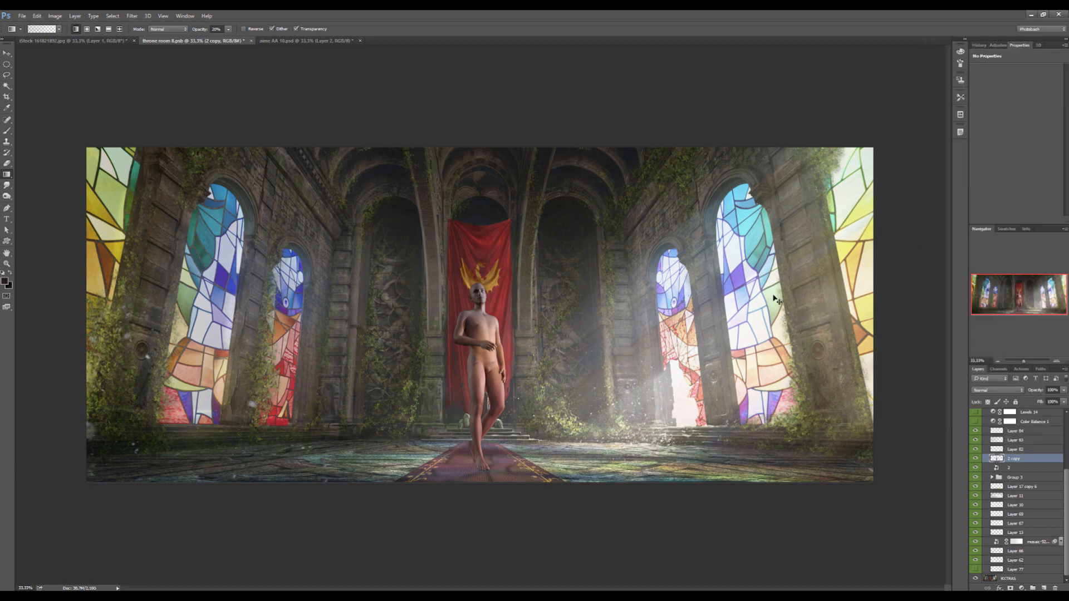
- Rotate the figure copy about 90° counterclockwise around its feet and flatten it to about 25% so it lies along the floor as a shadow
key("ctrl+t")
left_click_drag(479, 376, 487, 469)
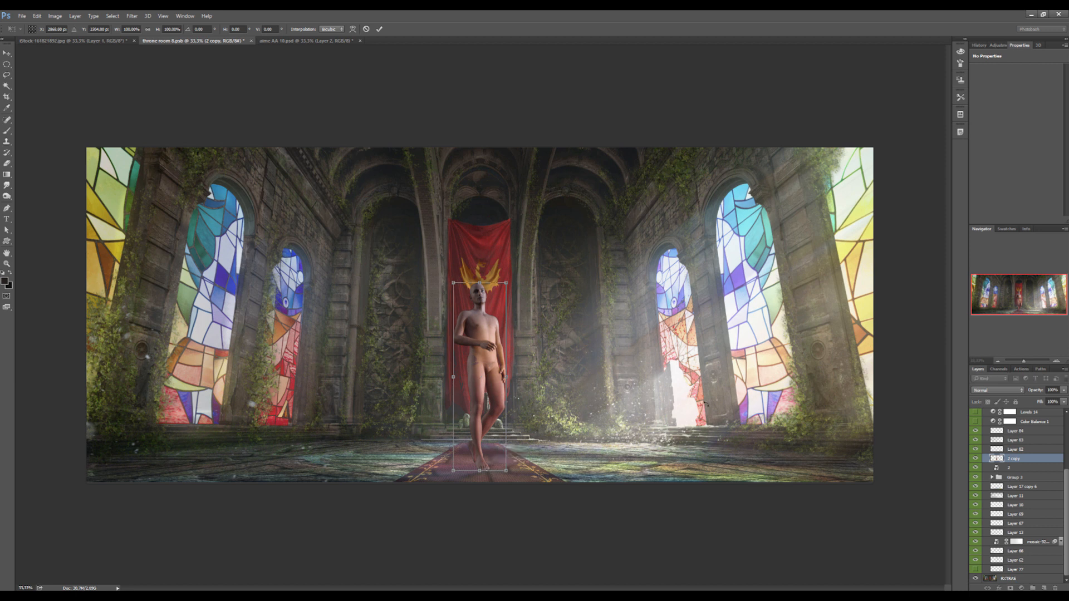
left_click_drag(635, 315, 419, 328)
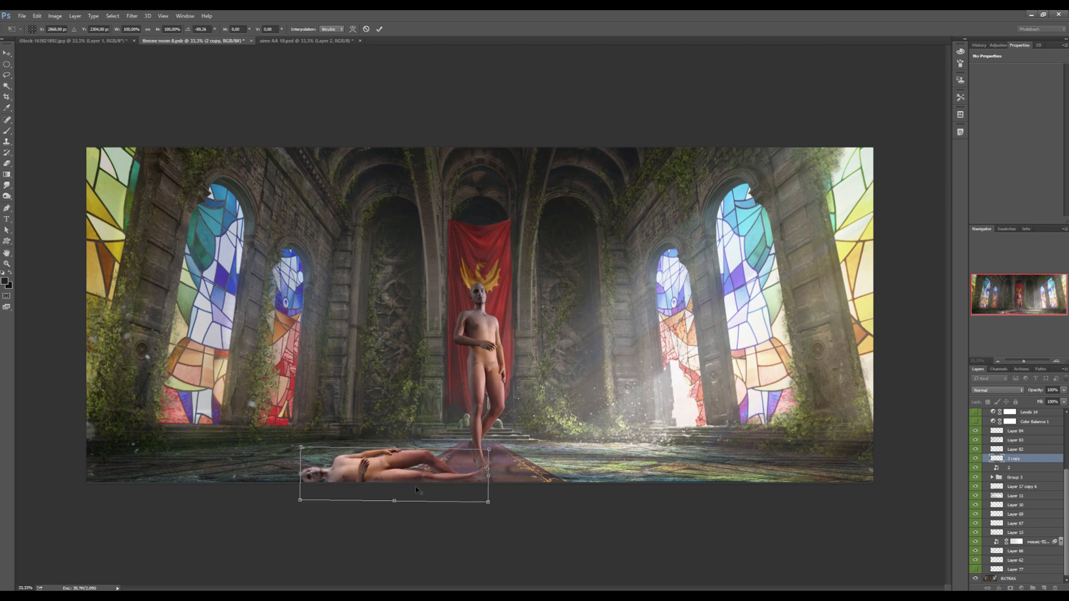
left_click_drag(394, 499, 398, 476)
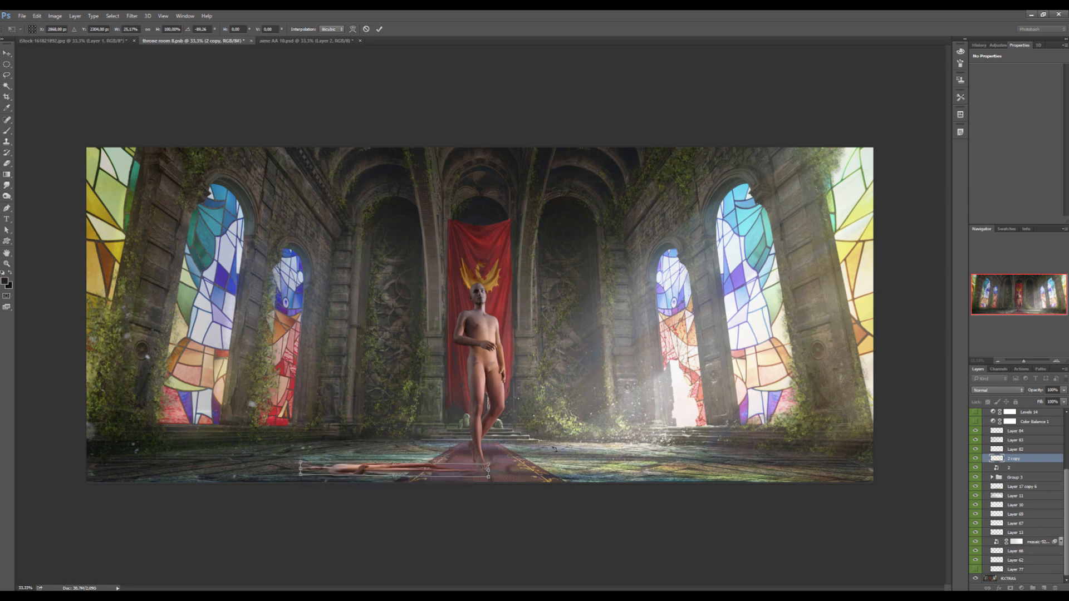
key("Return")
- Turn the flattened copy solid black with Levels by setting the output white level to 0, and lower its layer opacity to about 46%
key("ctrl+l")
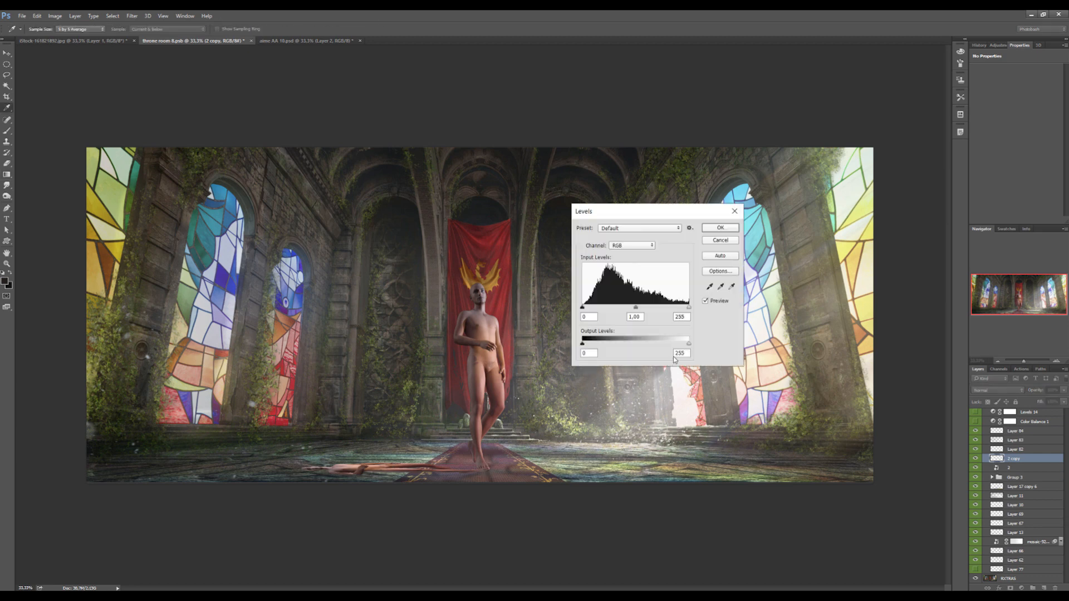
left_click_drag(688, 346, 535, 353)
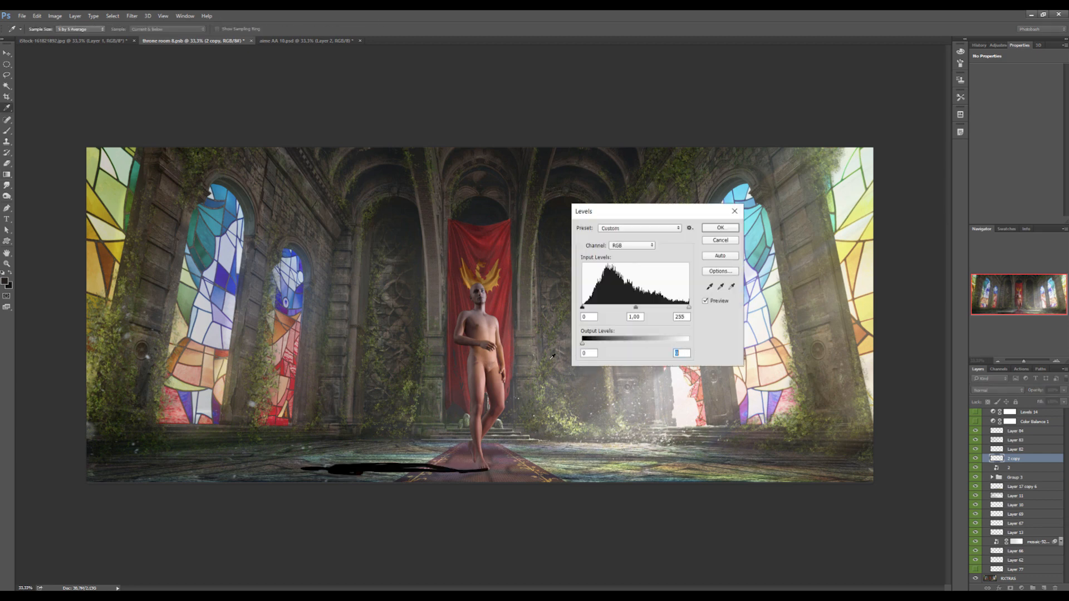
left_click(721, 227)
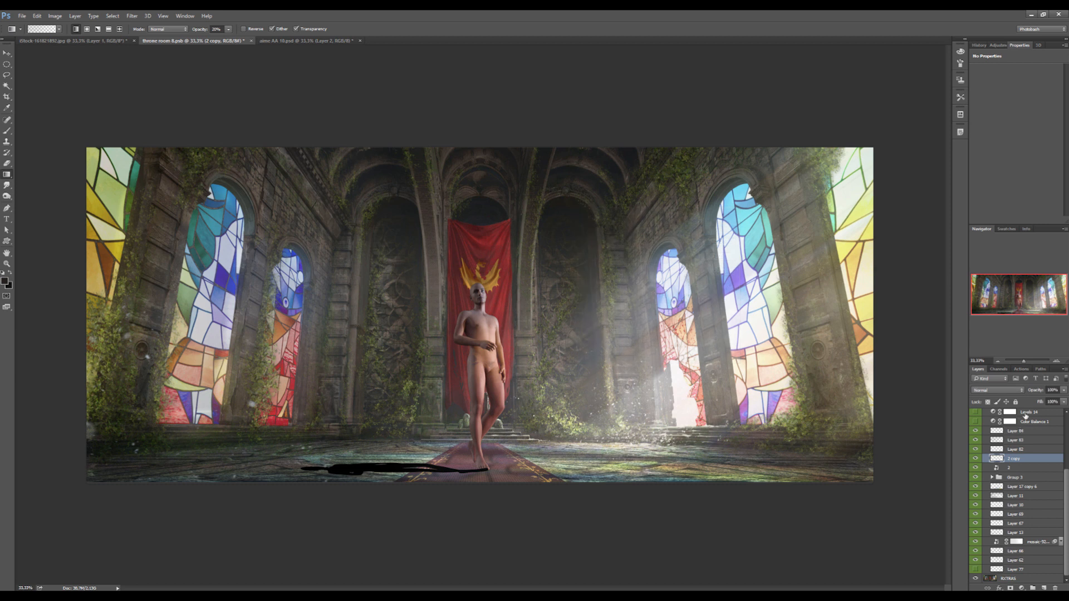
left_click(1063, 390)
left_click_drag(1060, 400, 1042, 405)
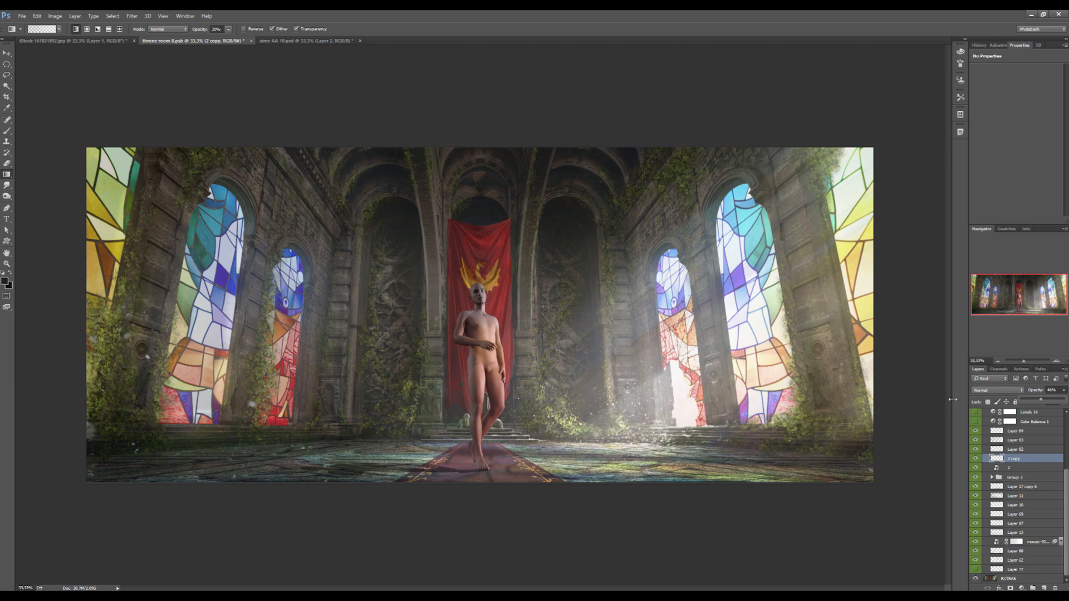
- Bring up the next background document, return to DAZ Studio, and delete Camera 2 while looking through Camera 1
left_click(319, 42)
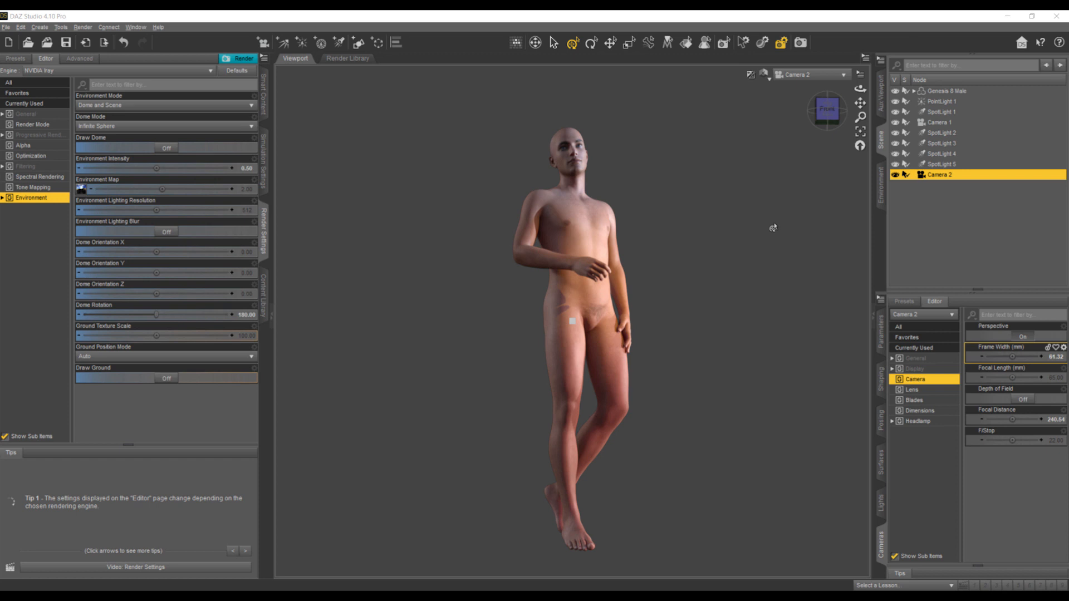
left_click(805, 78)
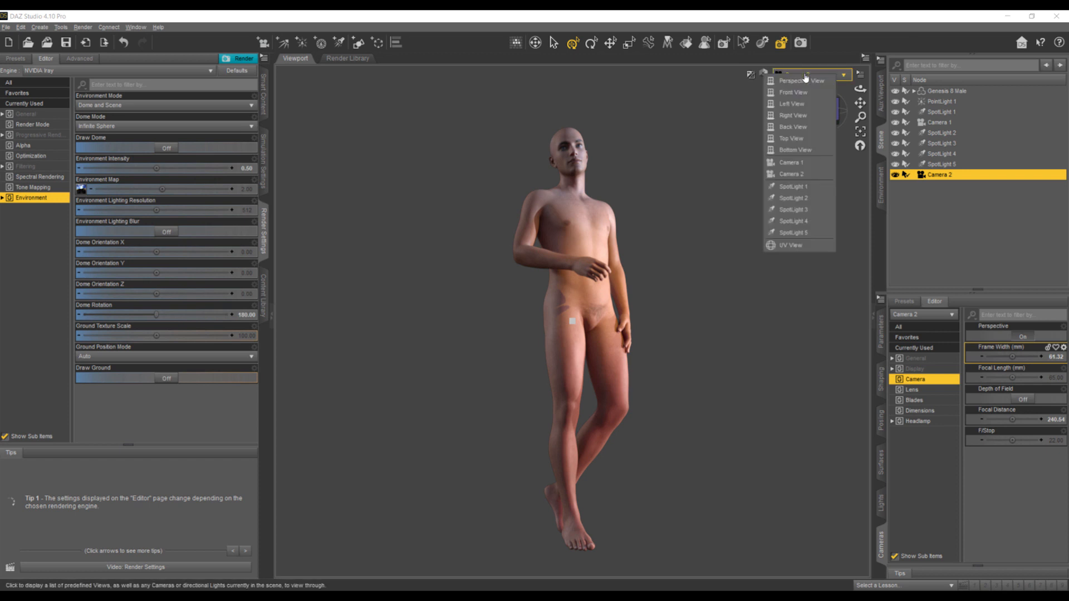
left_click(791, 162)
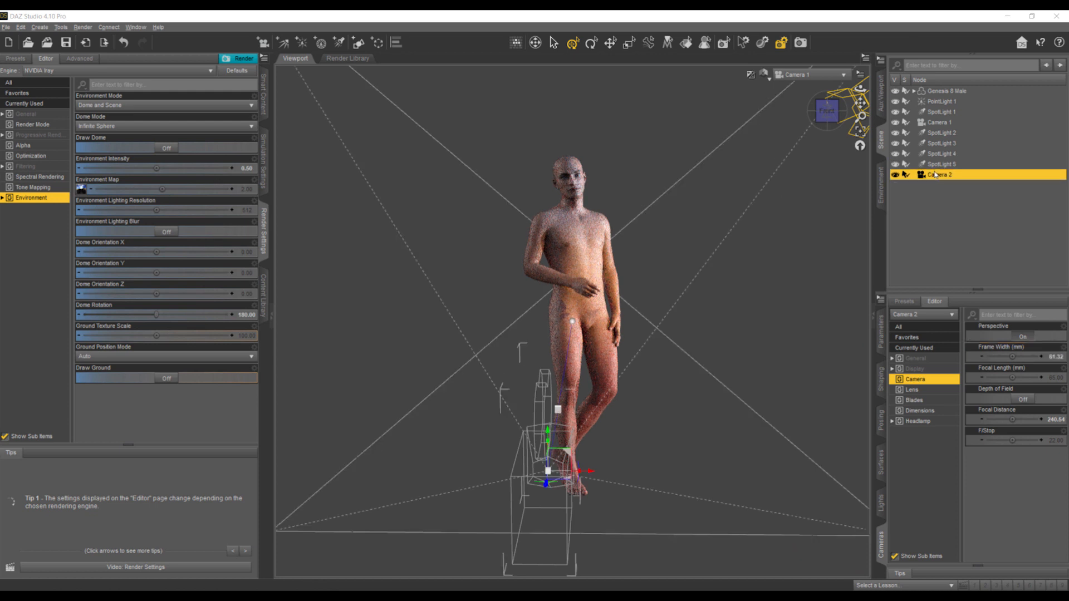
key("Delete")
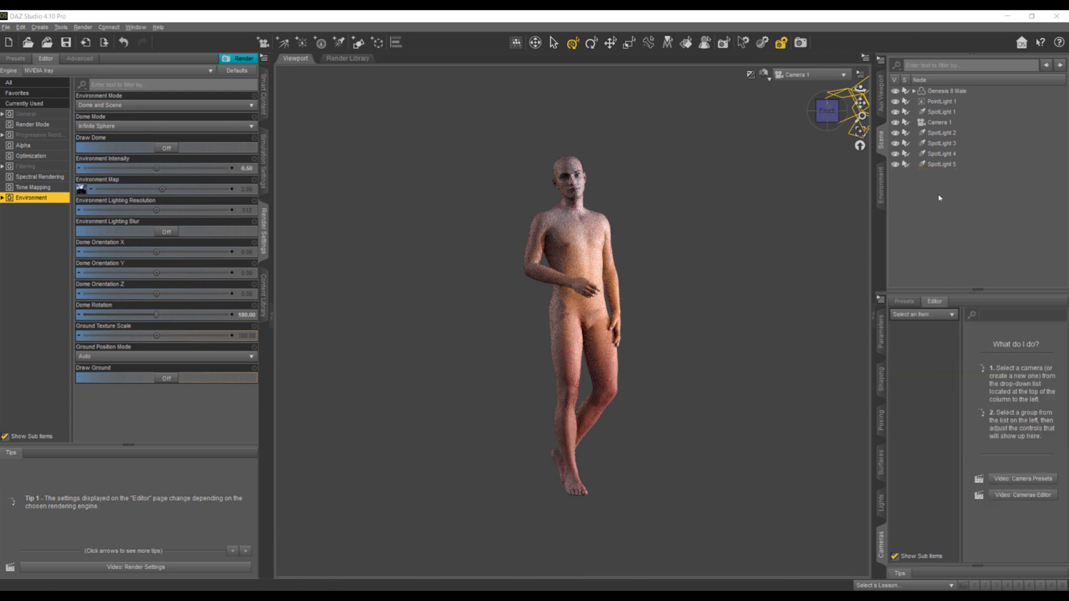
- Delete SpotLights 5, 4, 3, 2 and 1 from the scene, keeping PointLight 1 and Camera 1
left_click(946, 165)
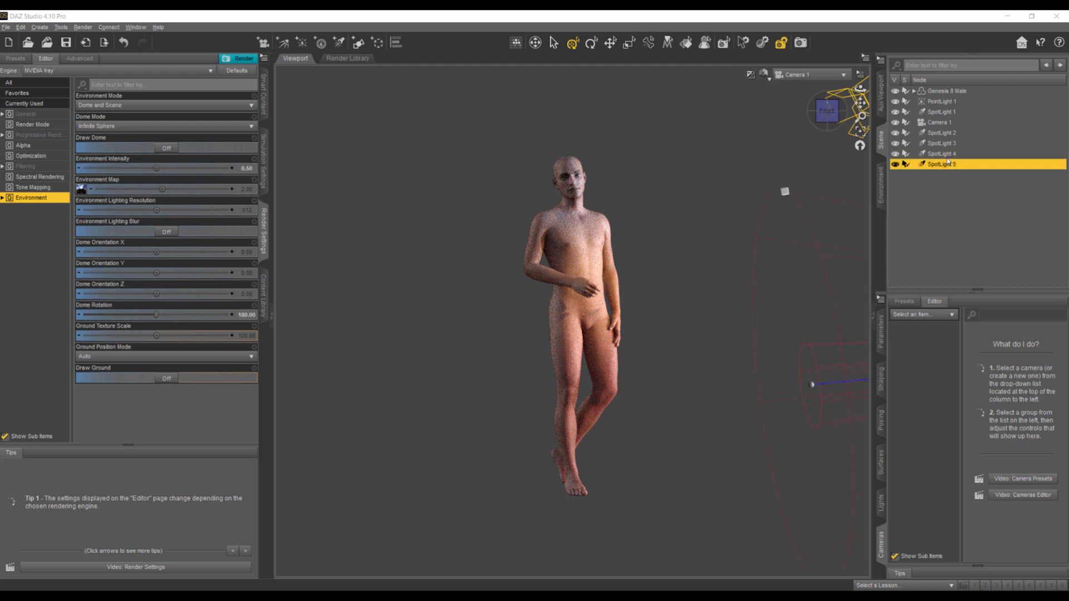
key("Delete")
left_click(946, 154)
key("Delete")
left_click(946, 143)
key("Delete")
left_click(946, 133)
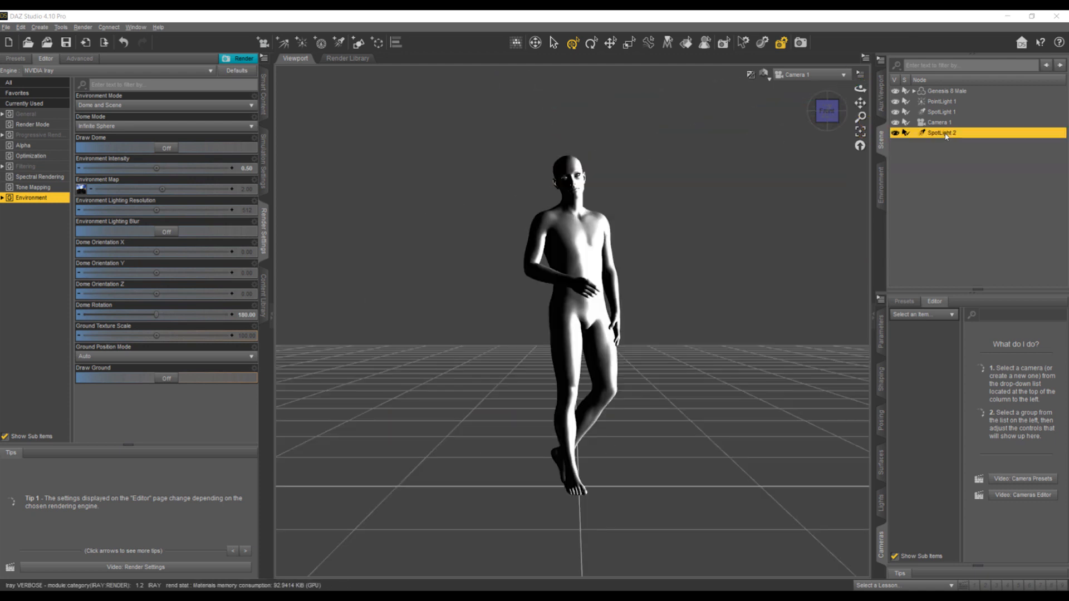
key("Delete")
left_click(939, 113)
key("Delete")
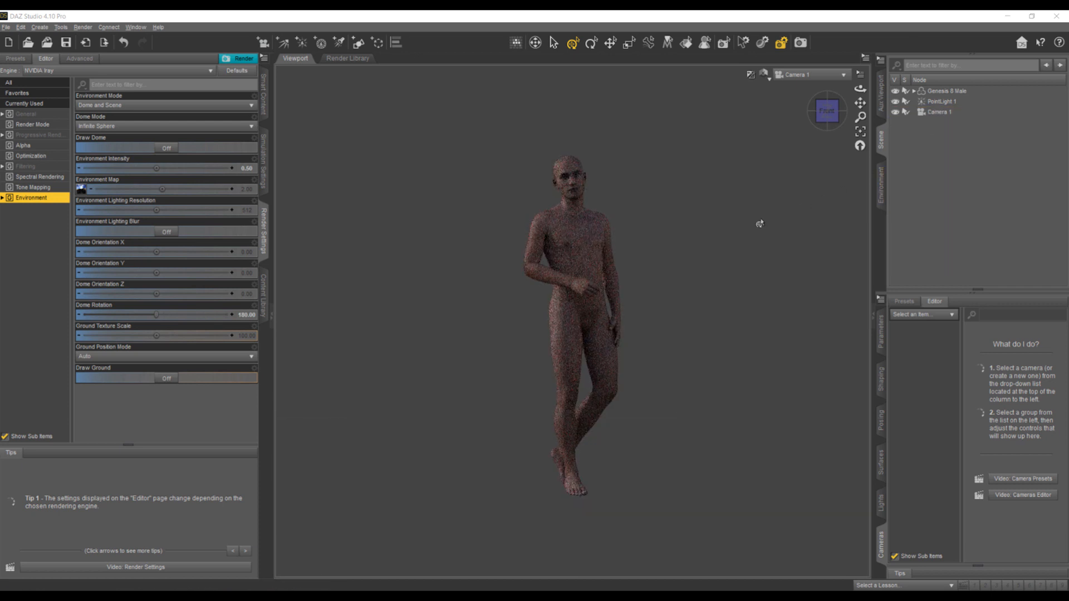
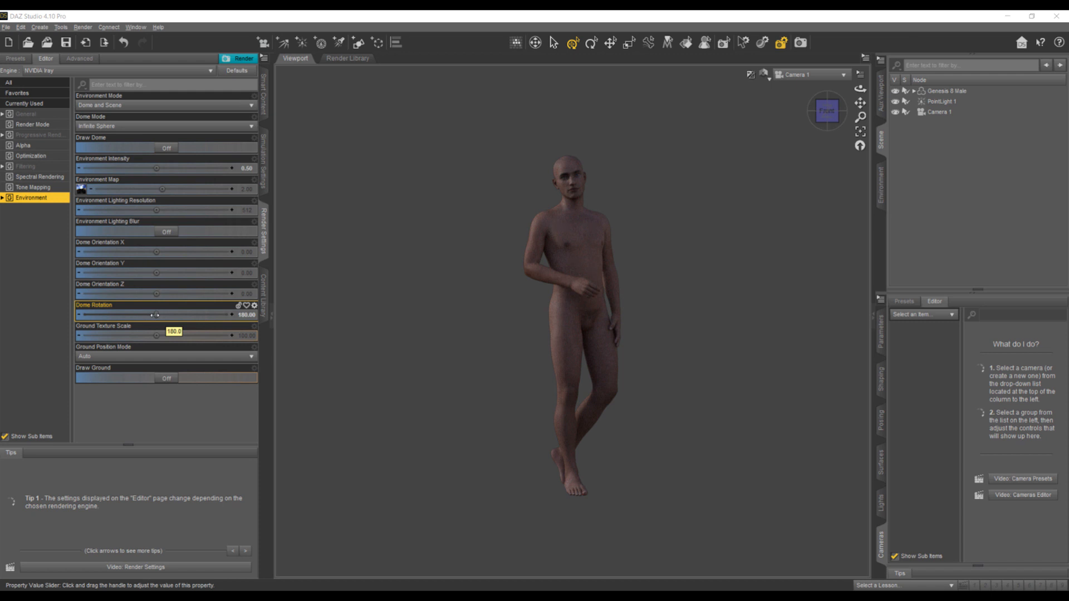
- Set the environment's dome rotation to about 84.17 and its intensity to 0.25
left_click_drag(155, 315, 118, 314)
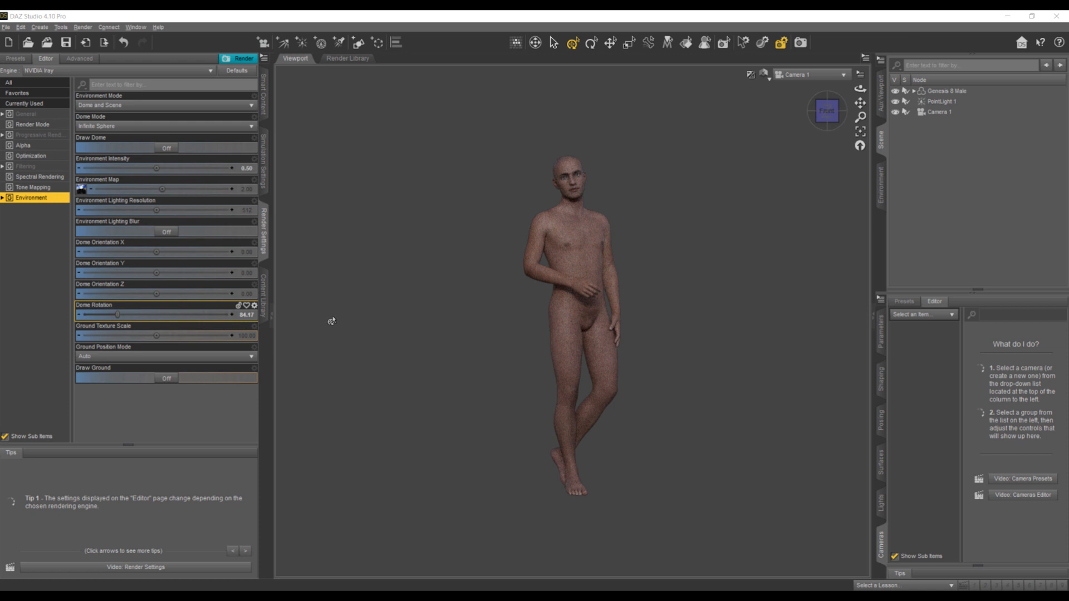
double_click(251, 167)
type("0.25")
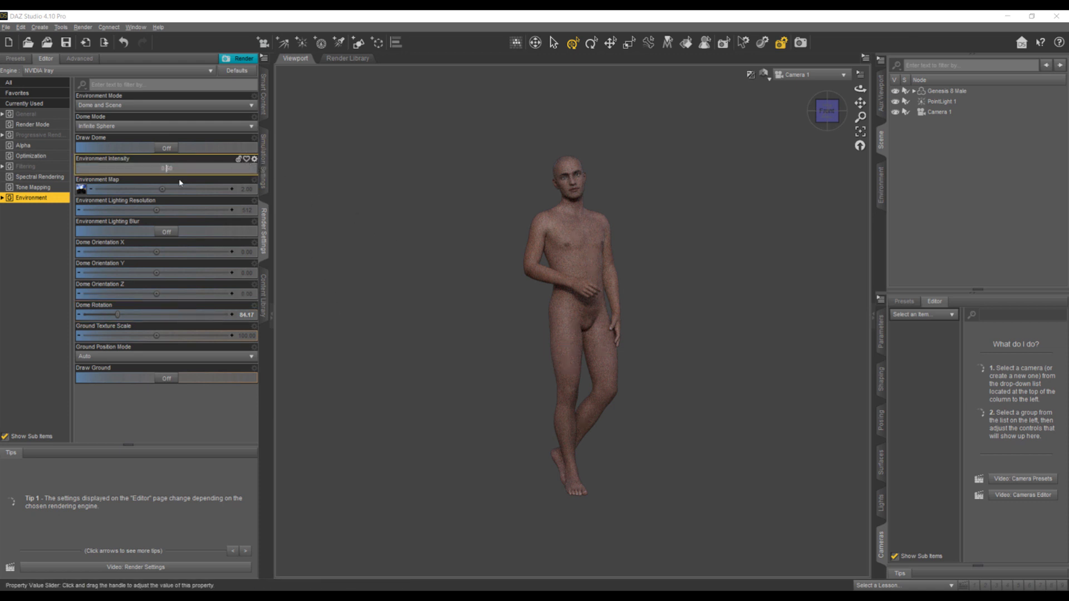
key("Return")
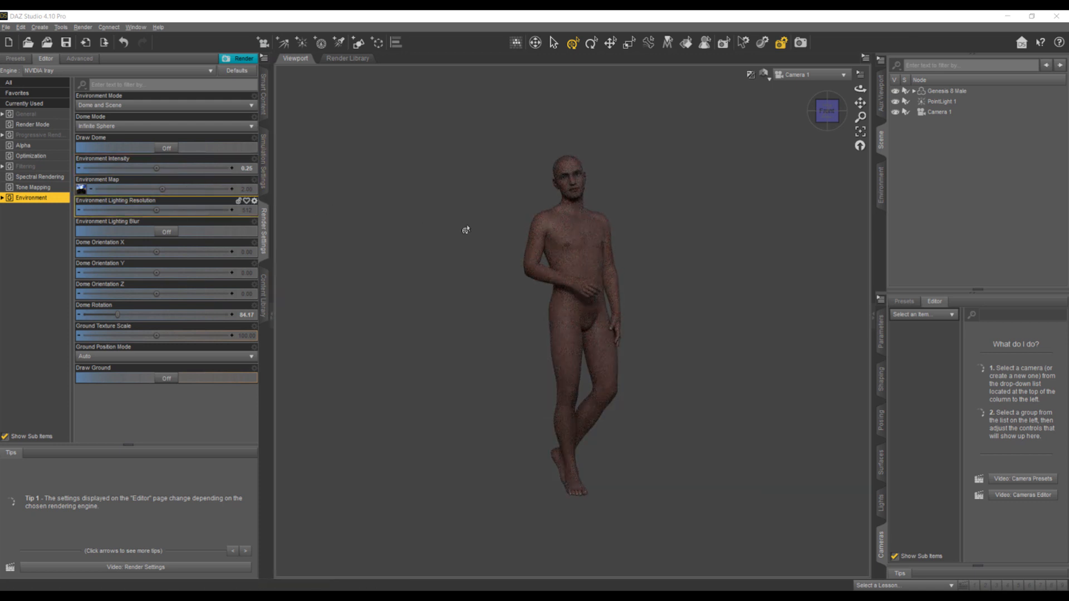
- Create a spotlight with default settings, then in Perspective View aim it straight up and lower it below the figure's feet
left_click(338, 43)
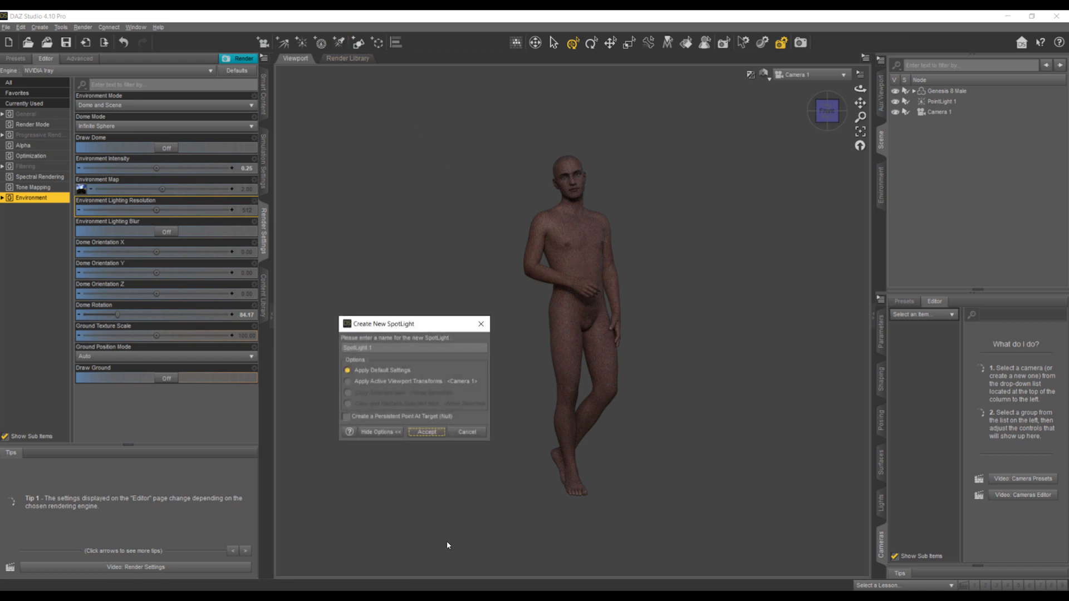
left_click(421, 433)
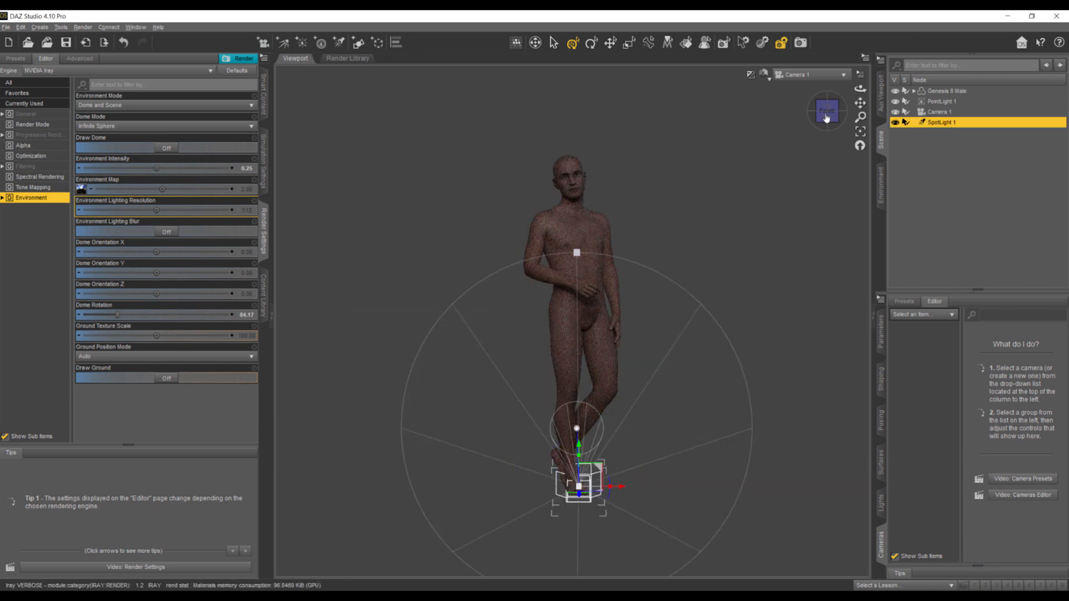
left_click(790, 78)
left_click(791, 86)
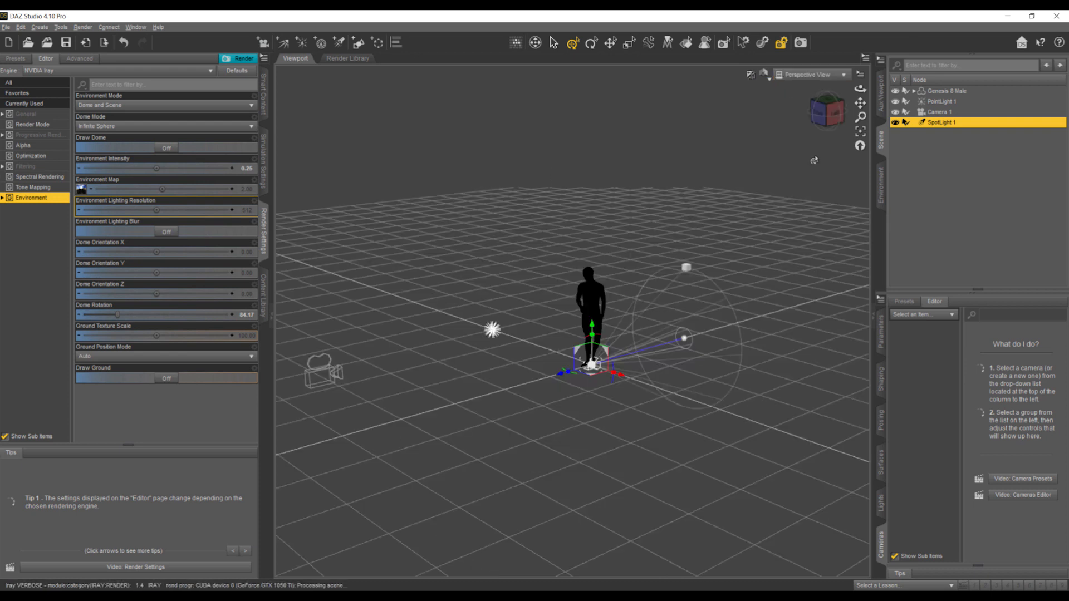
left_click(833, 117)
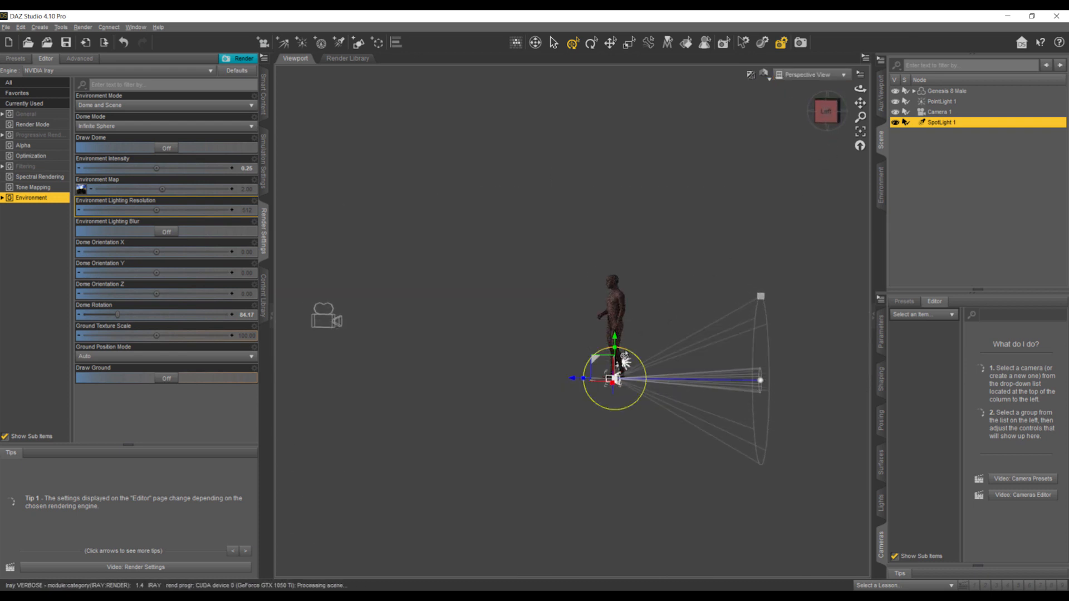
left_click_drag(583, 379, 602, 345)
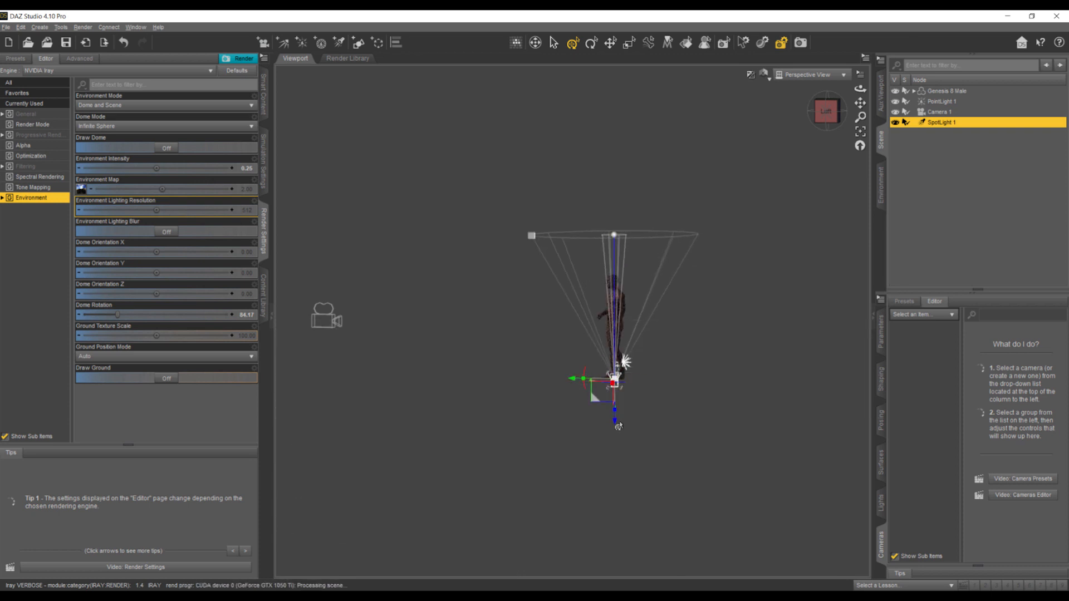
left_click_drag(614, 424, 613, 500)
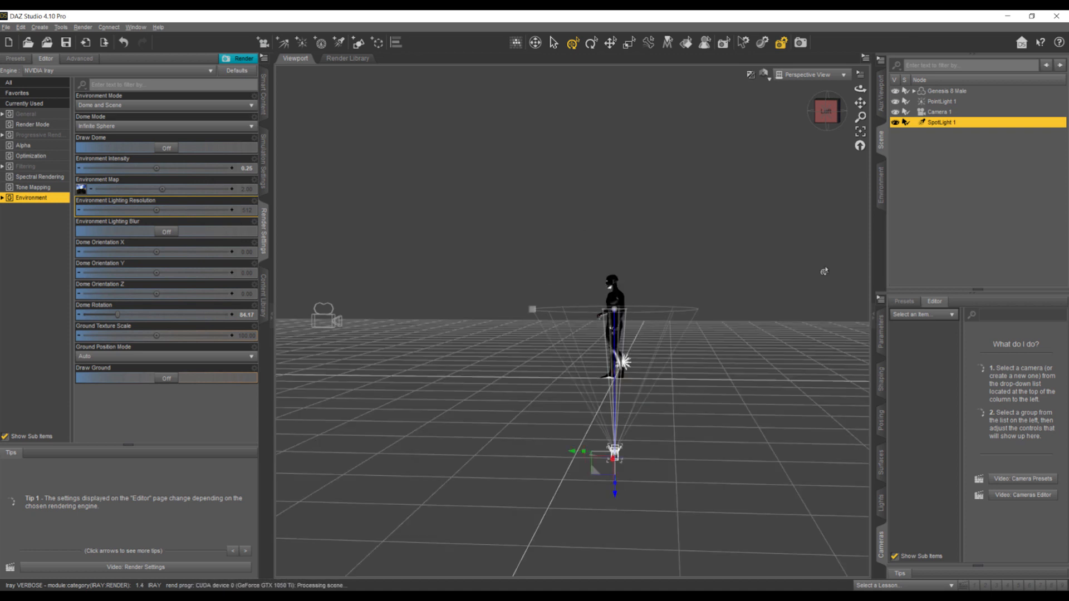
left_click(810, 74)
left_click(801, 166)
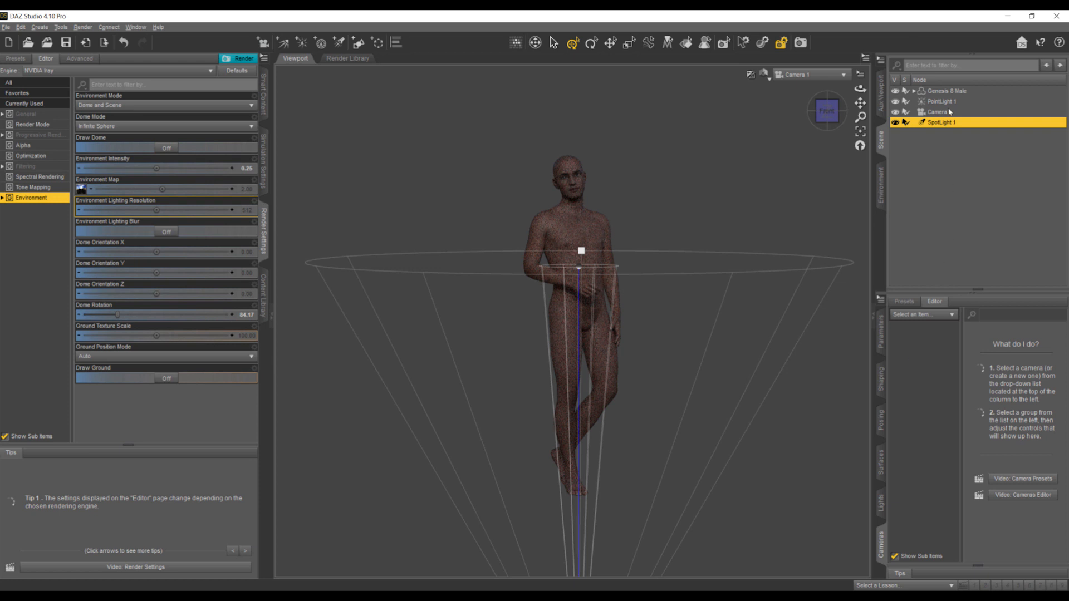
- Set SpotLight 1's colour to bright cyan (0, 251, 255)
left_click(880, 501)
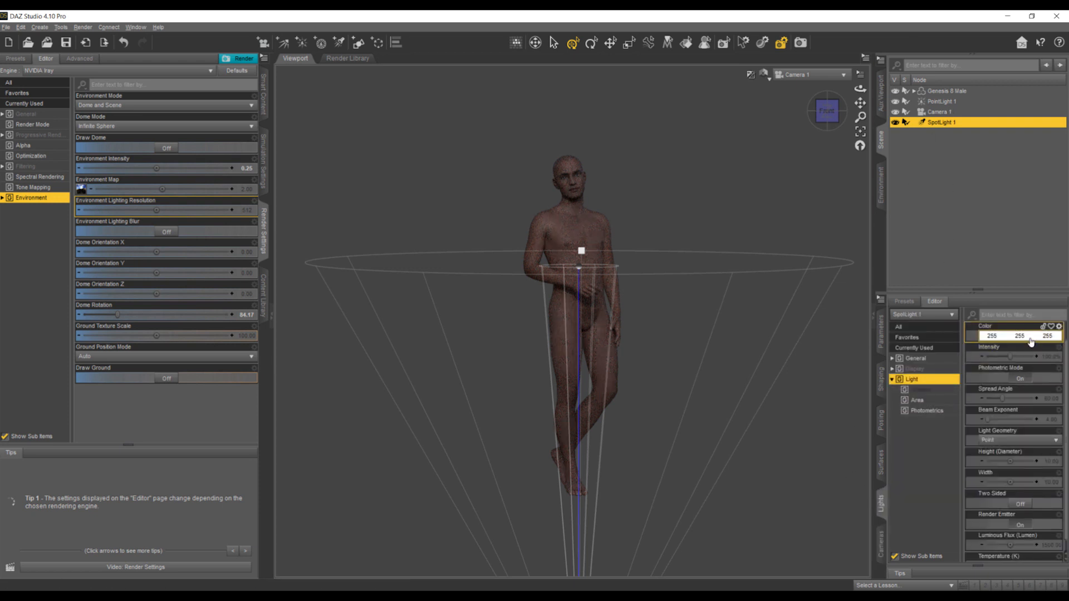
left_click(1031, 337)
left_click(584, 226)
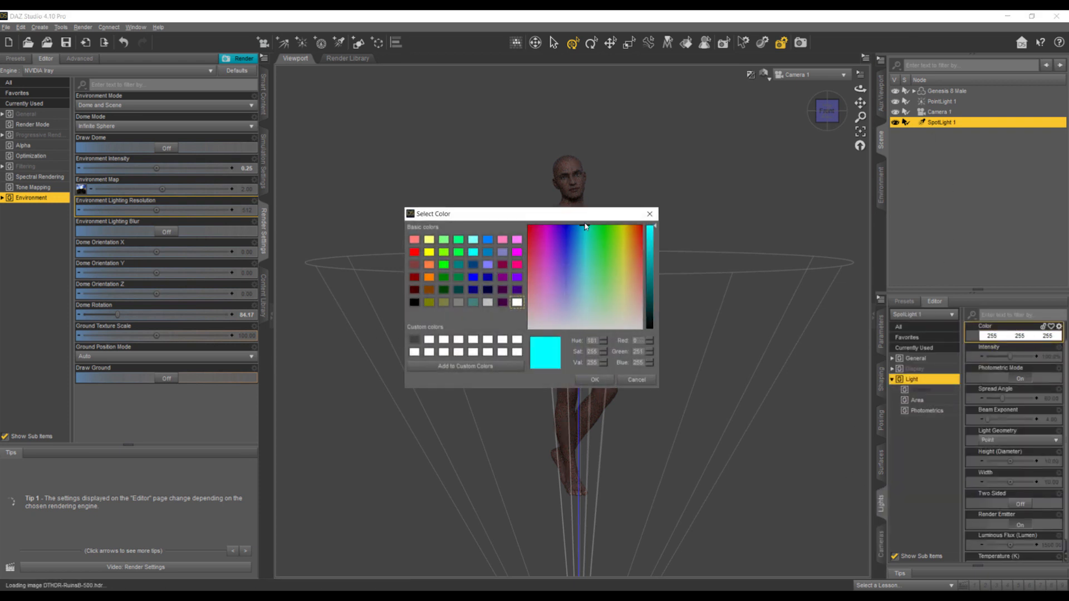
left_click(595, 381)
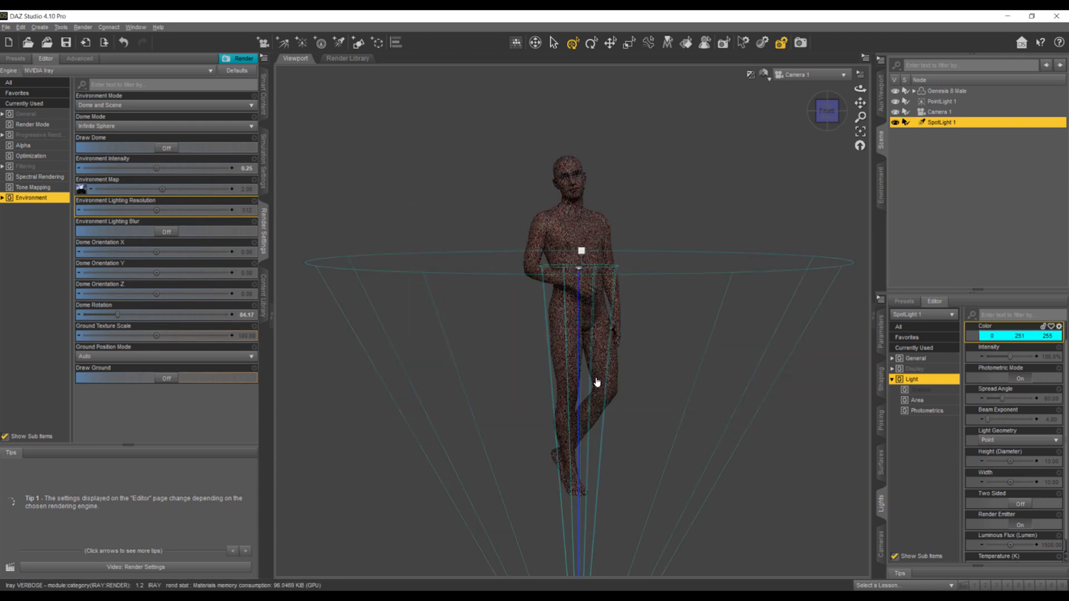
- Raise SpotLight 1's luminous flux so it visibly lights the undersides of the figure's legs and arms
scroll(1009, 525, "down", 1)
left_click(1021, 535)
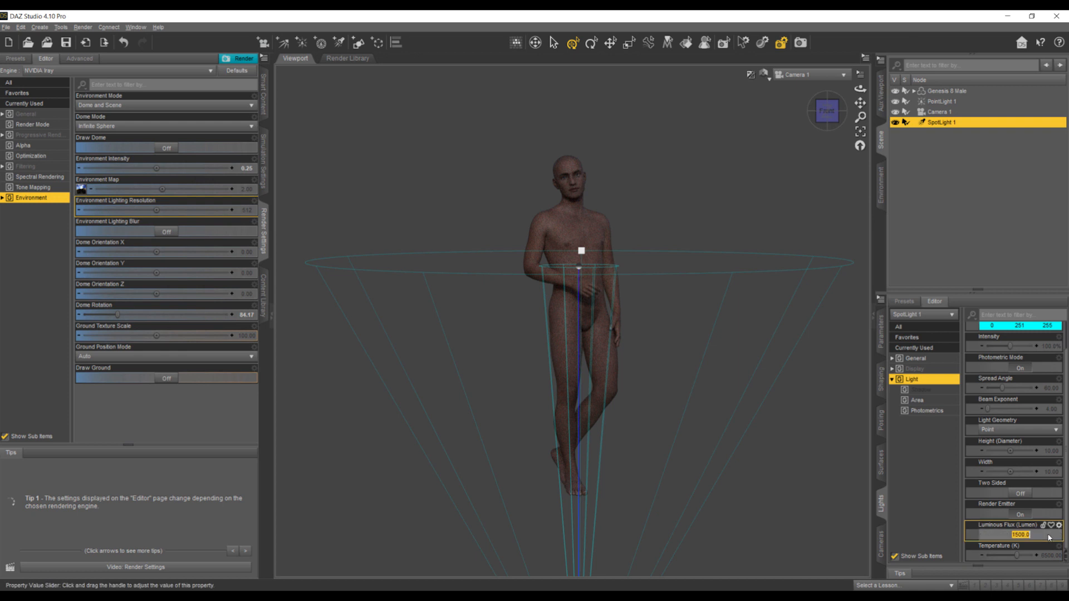
left_click(1021, 534)
key("Return")
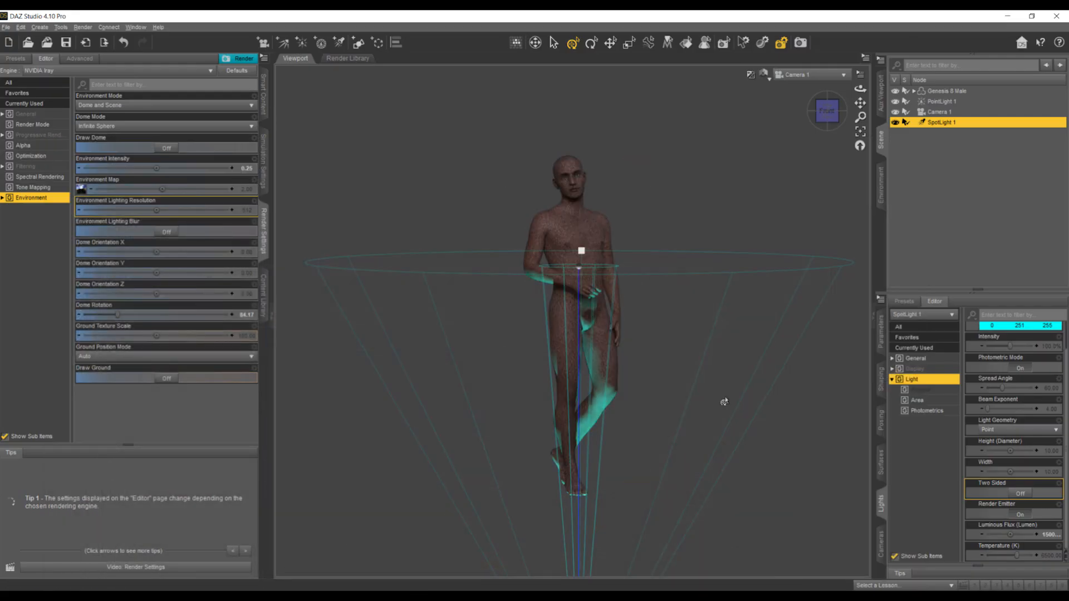
- Shift SpotLight 1's colour slightly toward blue (0, 230, 255) and deselect the light
scroll(1013, 379, "up", 1)
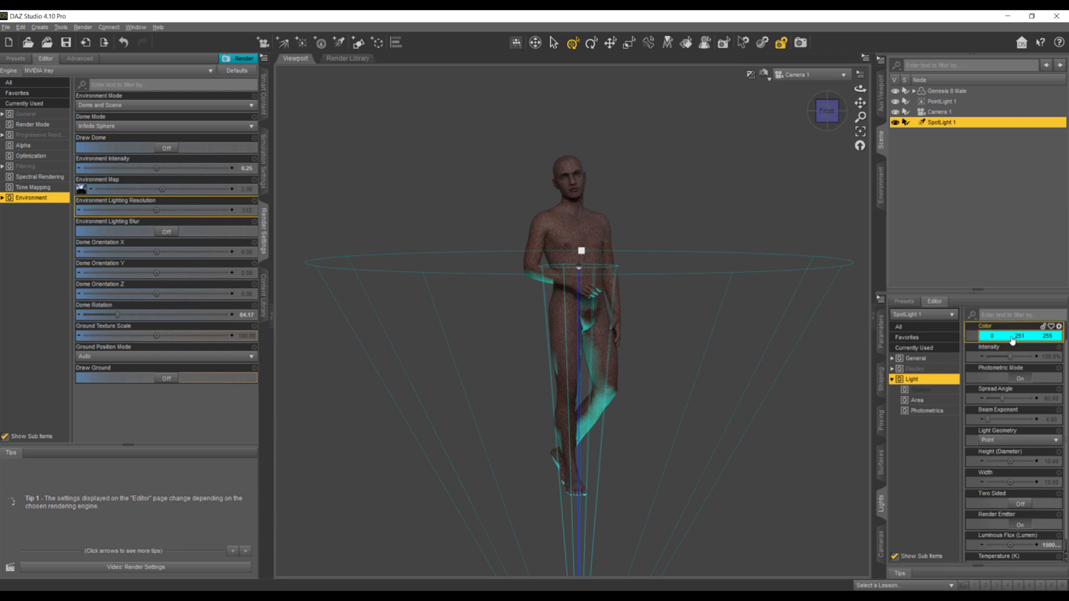
left_click(1017, 335)
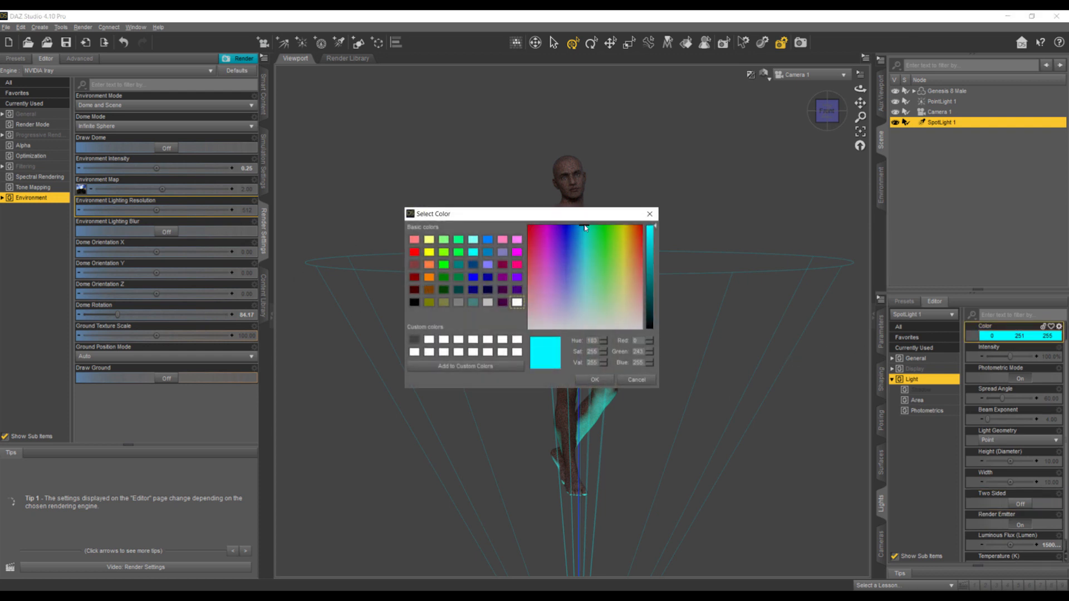
left_click(595, 380)
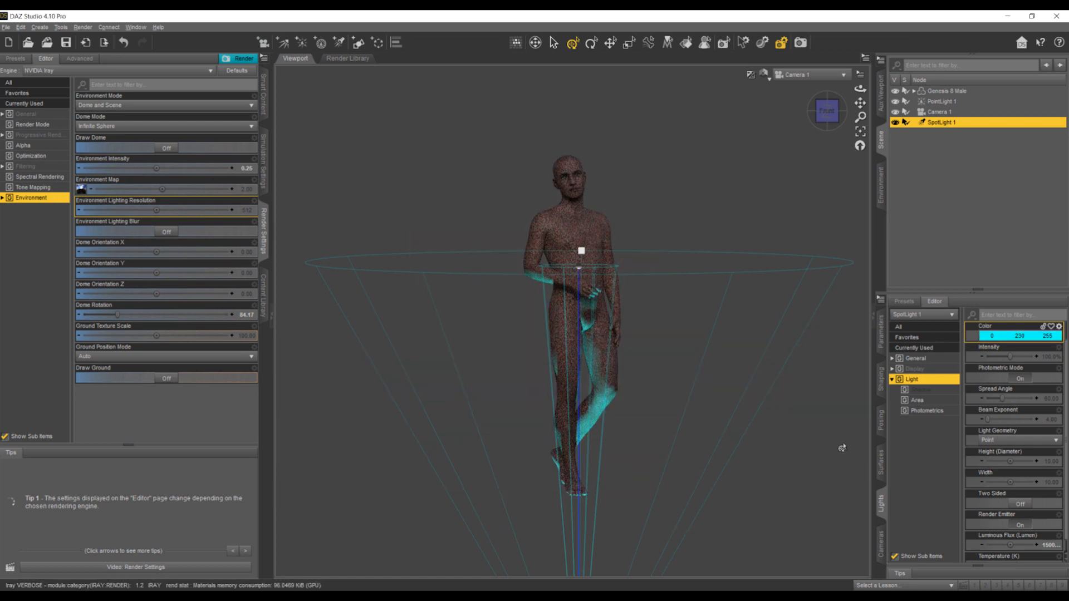
left_click(803, 456)
- Create a second spotlight with default settings and place it low behind the figure, to the side where the background glows orange
left_click(339, 42)
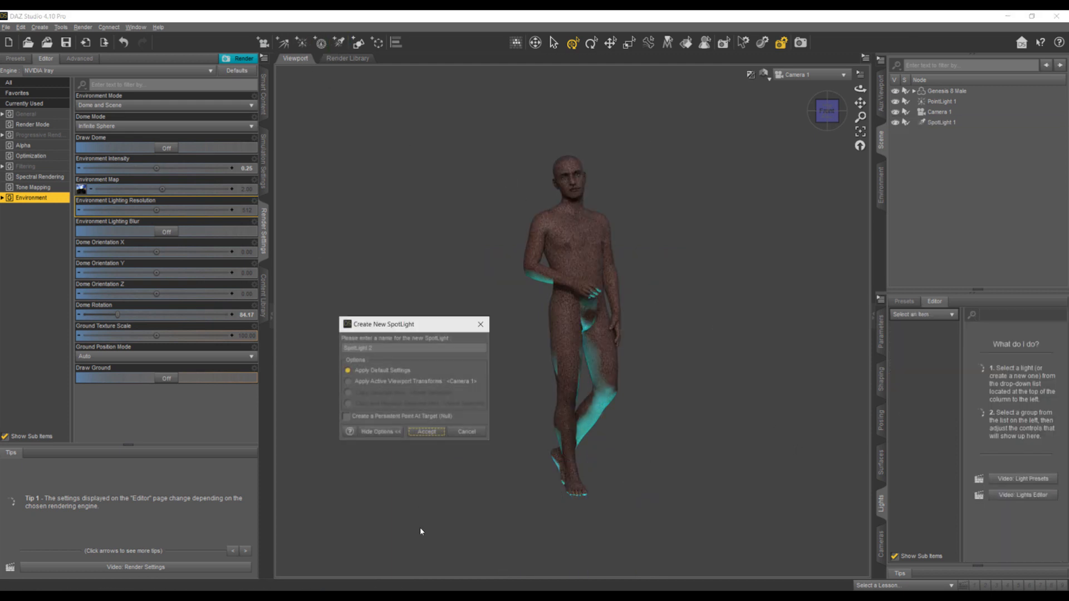
left_click(426, 431)
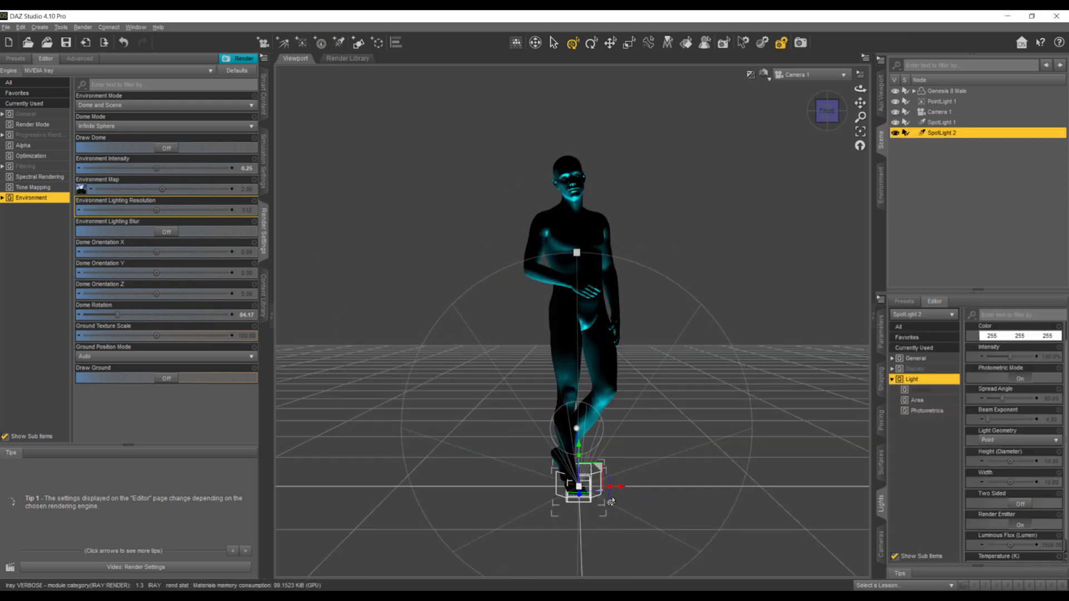
left_click_drag(586, 495, 957, 384)
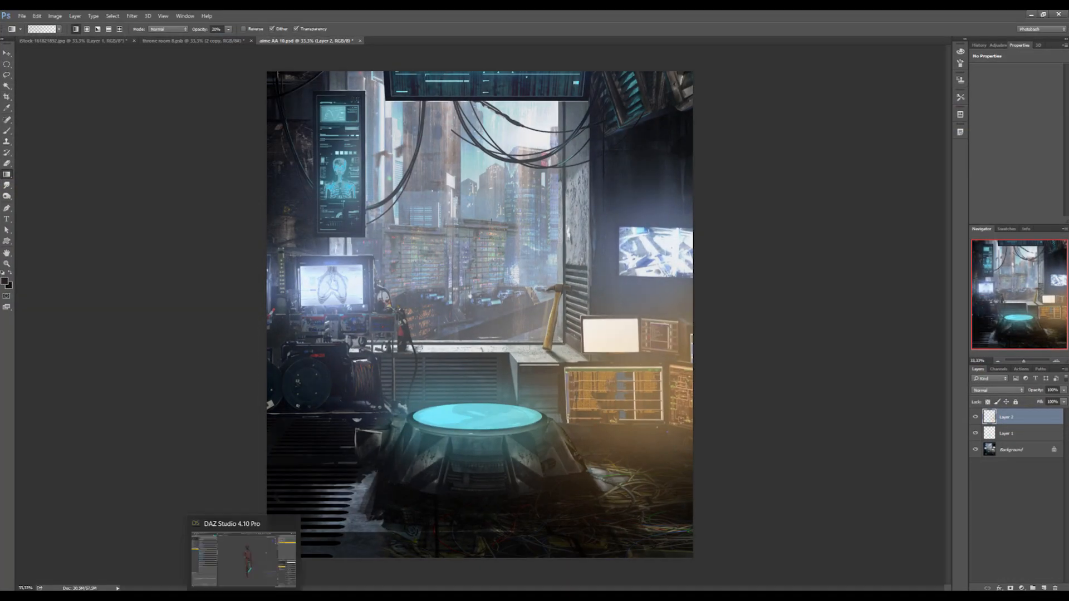
- Return to DAZ Studio from the background image and set SpotLight 2's colour to orange (255, 149, 1)
left_click(243, 596)
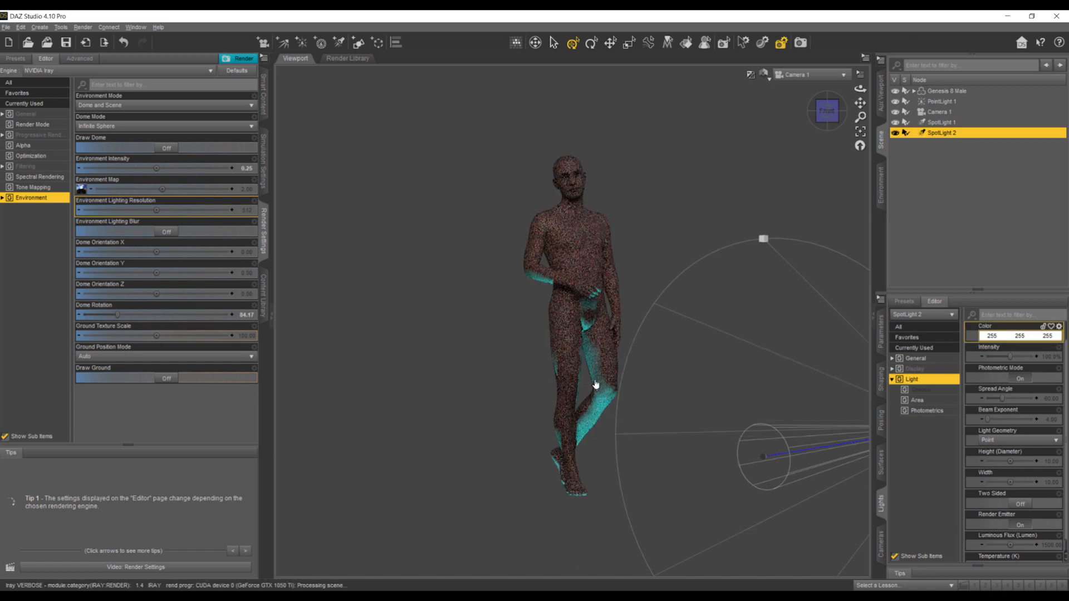
left_click(1008, 337)
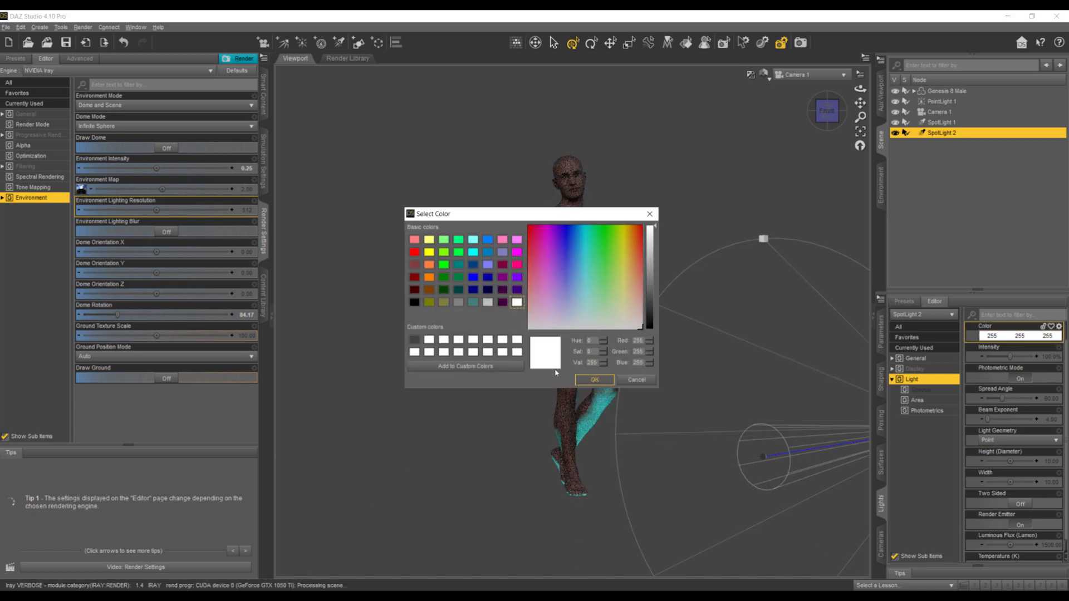
left_click(631, 229)
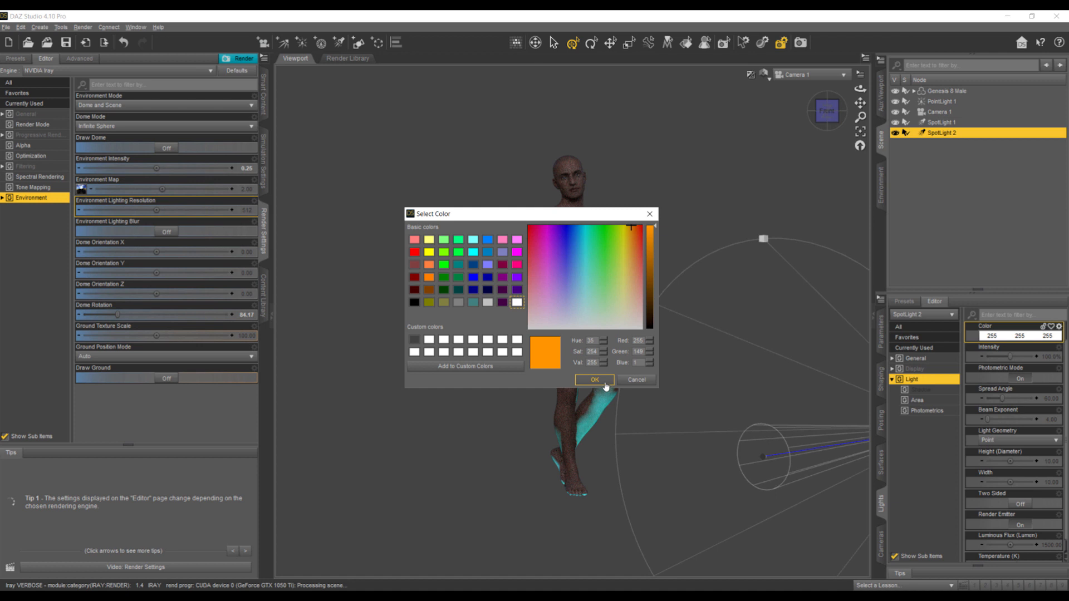
left_click(605, 387)
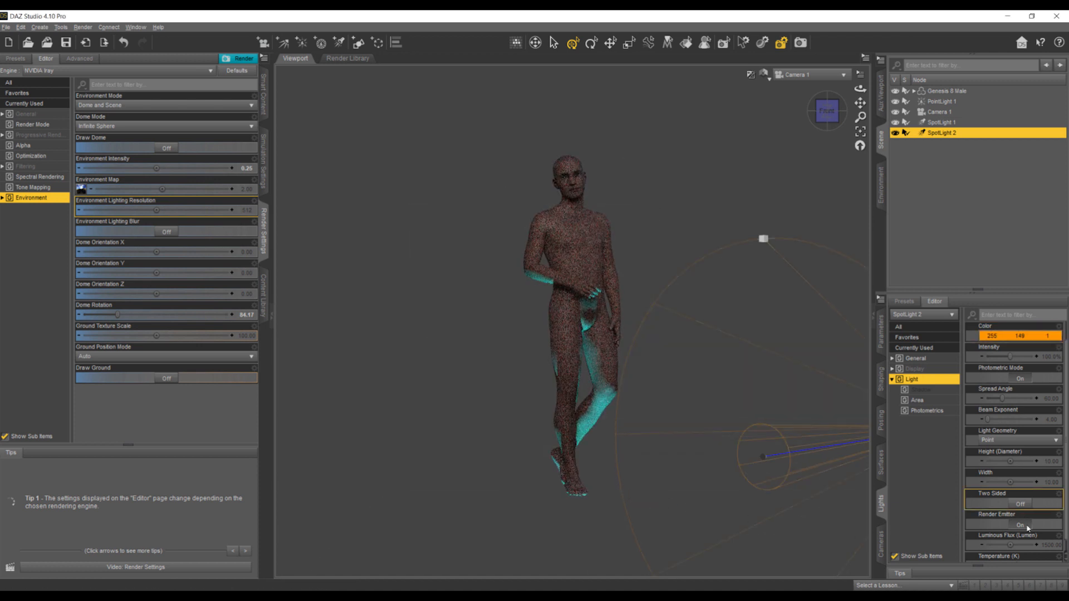
- Raise SpotLight 2's luminous flux to about 150100 lumens
left_click(1044, 549)
key("Return")
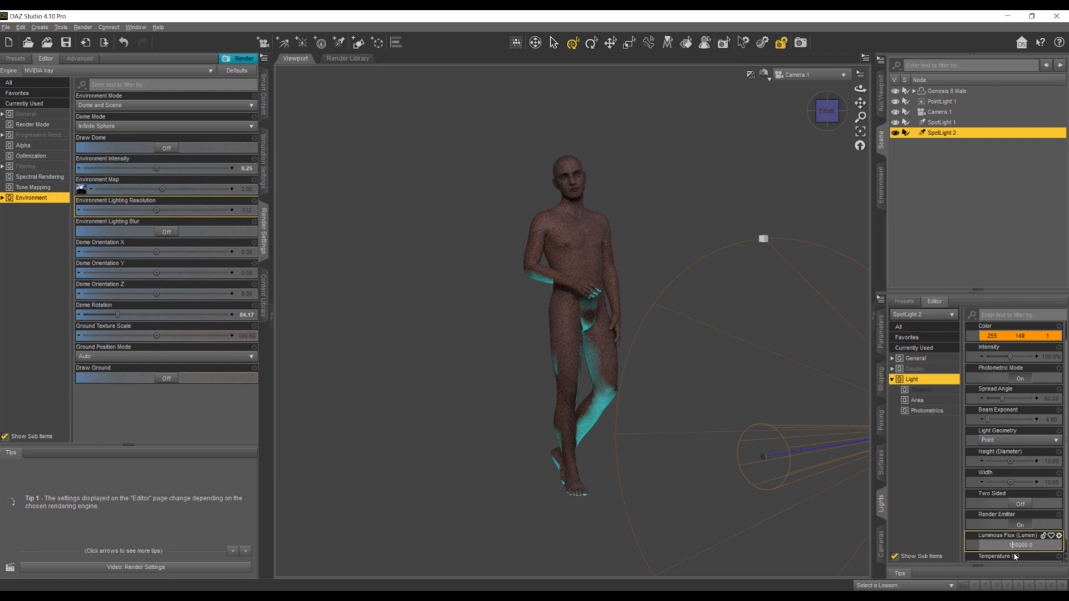
key("Return")
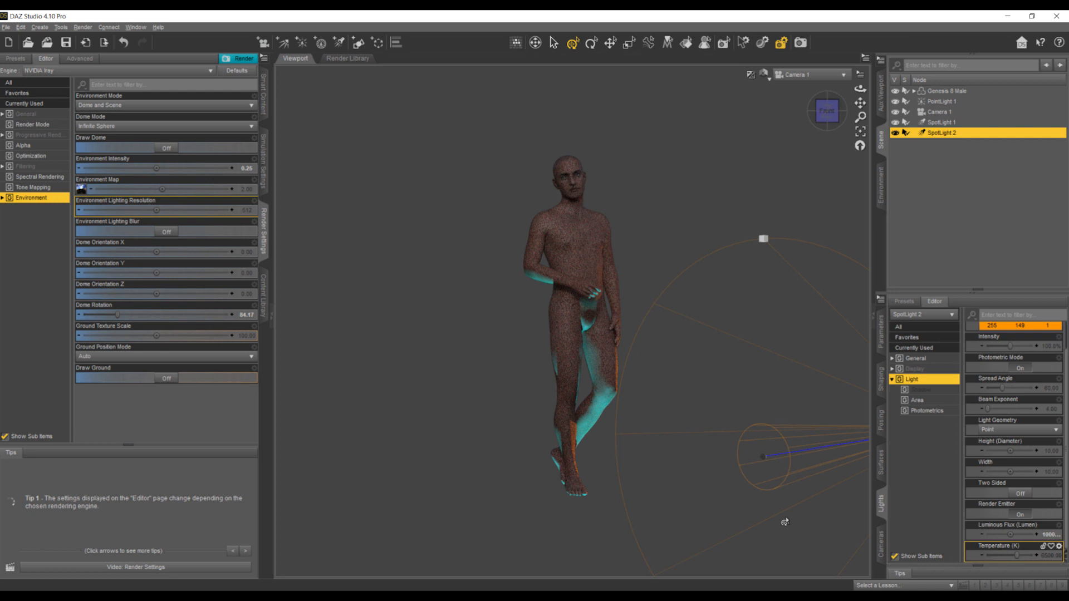
double_click(1015, 535)
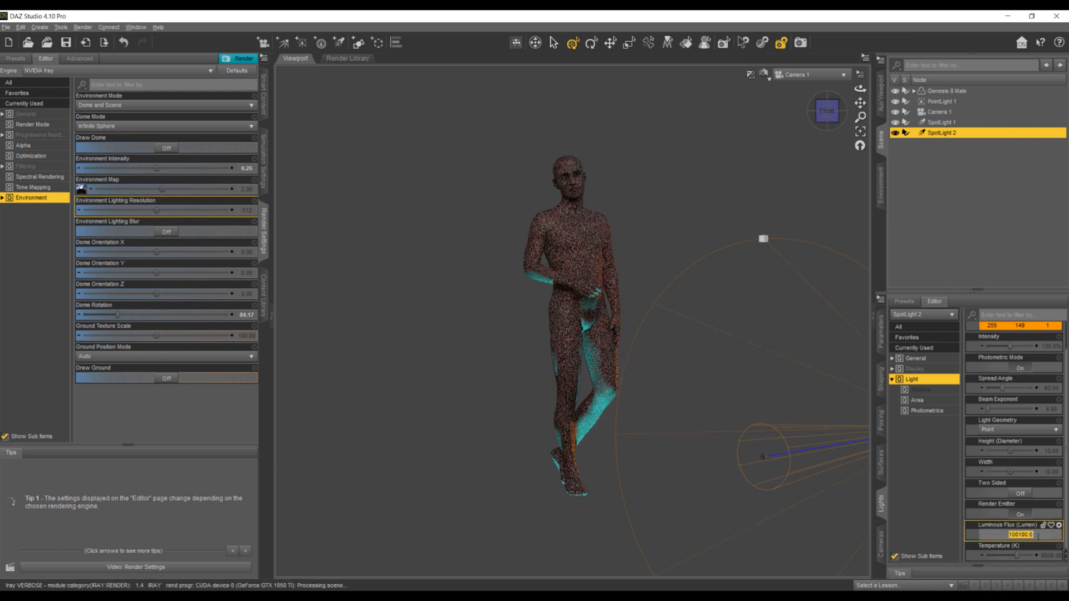
left_click(1012, 534)
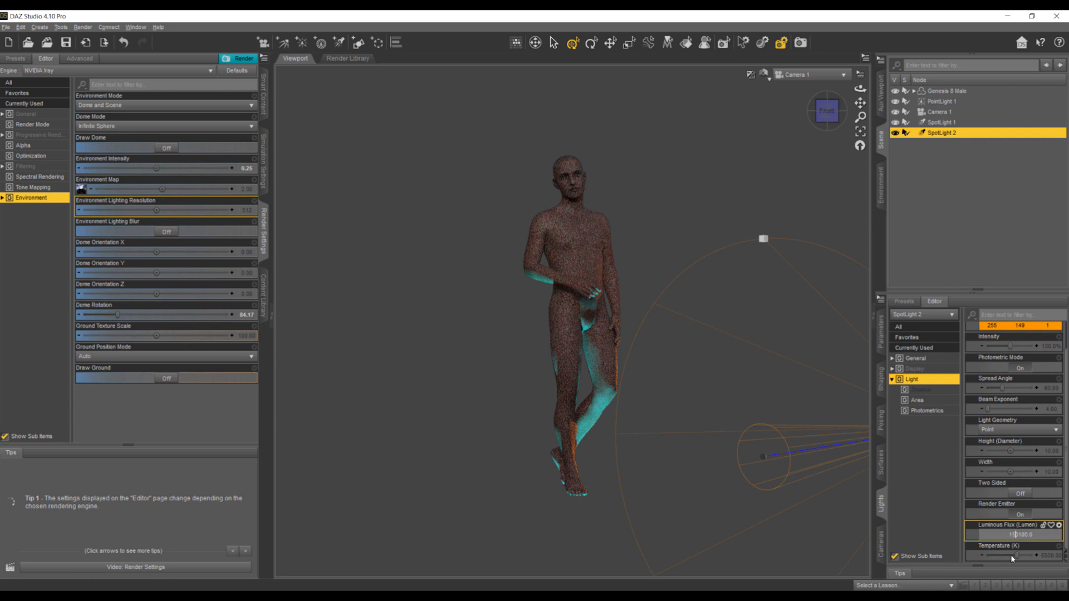
key("Return")
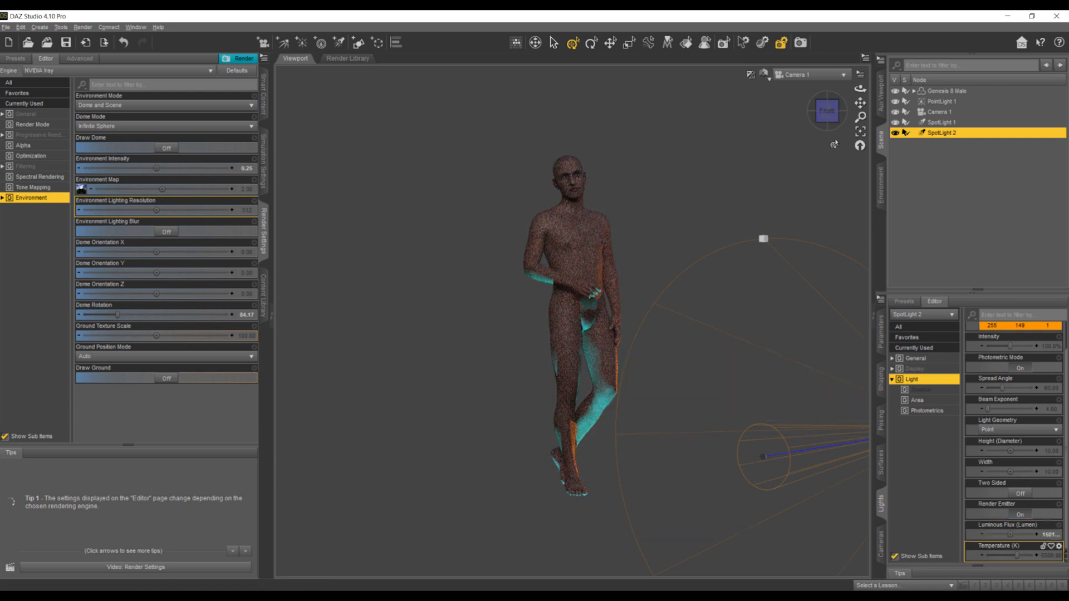
- Tilt SpotLight 2 upward toward the figure's body in Perspective View, then check it through Camera 1 against the Photoshop background
left_click(810, 74)
left_click(801, 82)
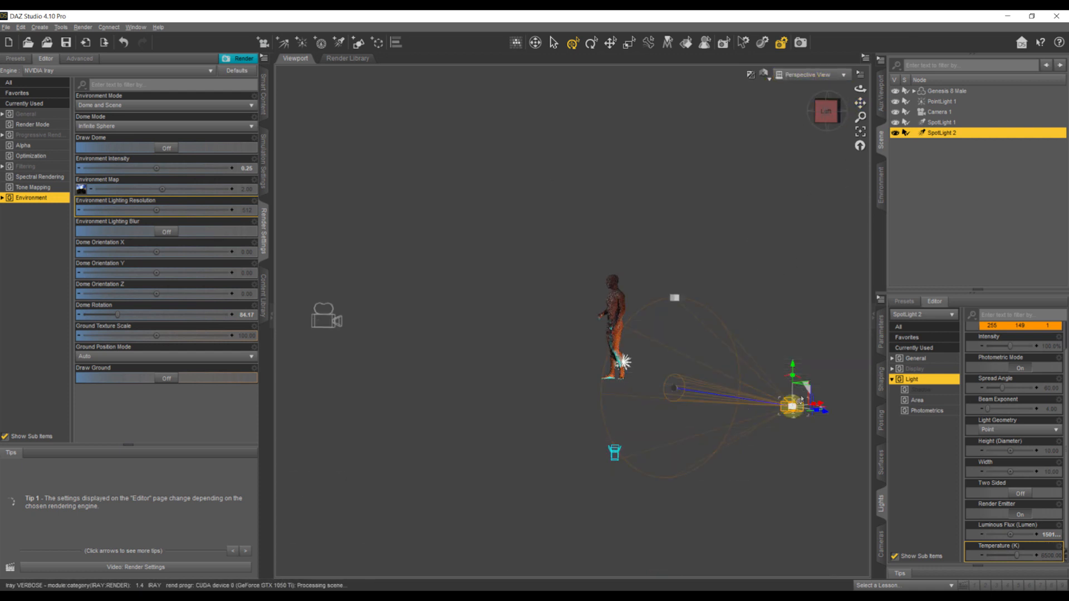
left_click_drag(801, 384, 798, 383)
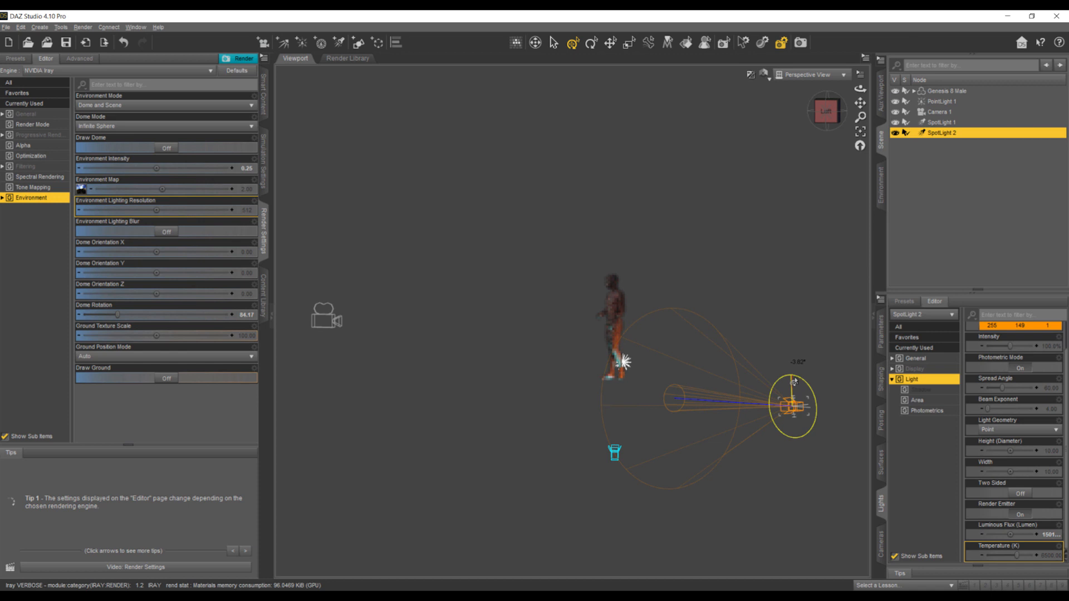
left_click_drag(810, 382, 807, 379)
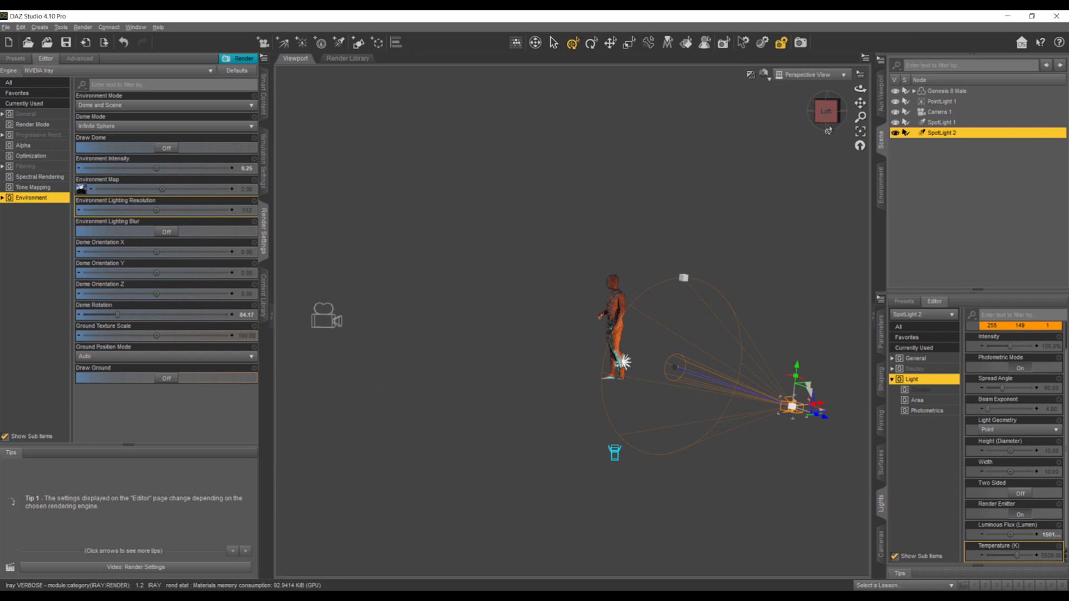
left_click(815, 74)
left_click(815, 168)
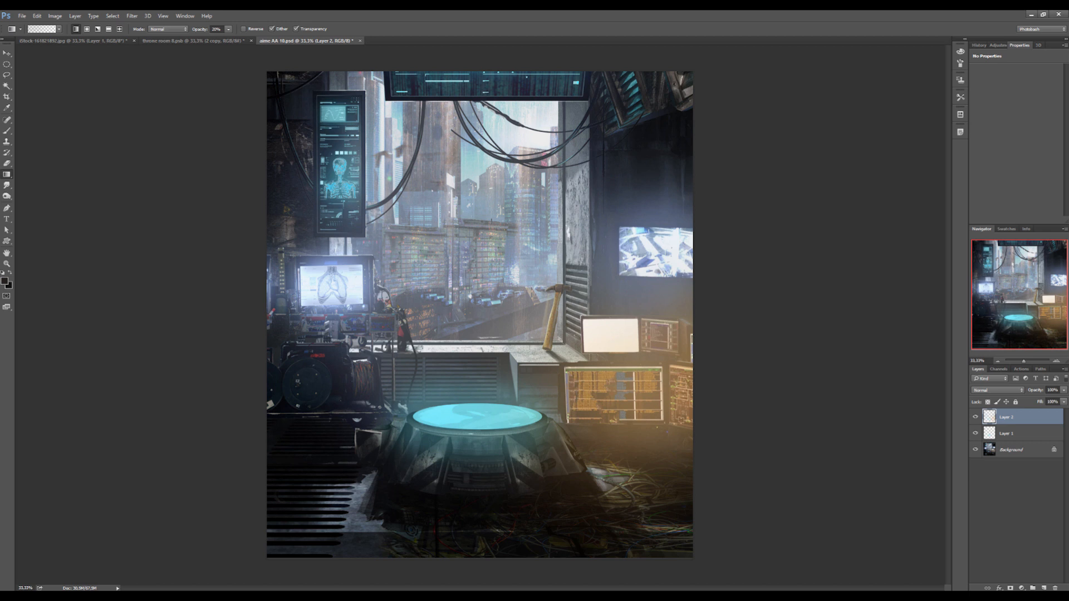
mouse_move(244, 597)
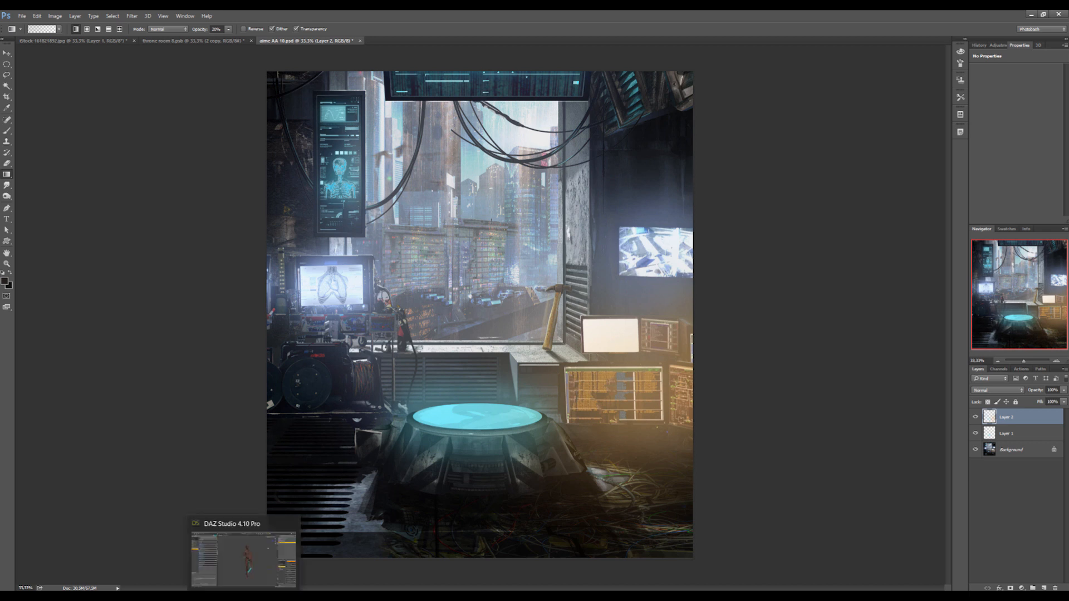
- Return to DAZ Studio from the background image and create a third spotlight as a copy of SpotLight 1
left_click(244, 556)
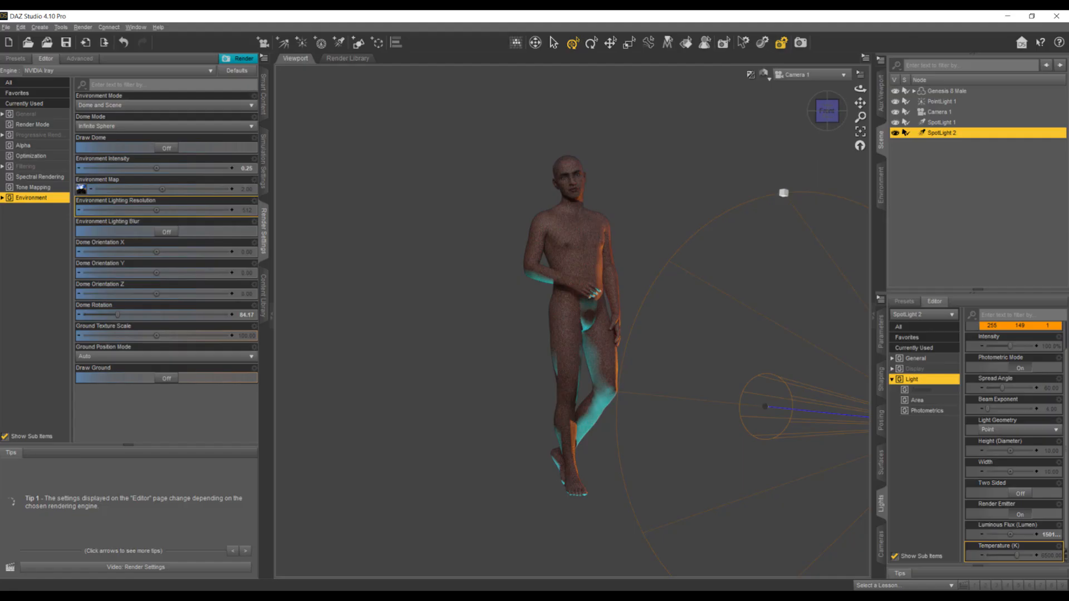
left_click(941, 123)
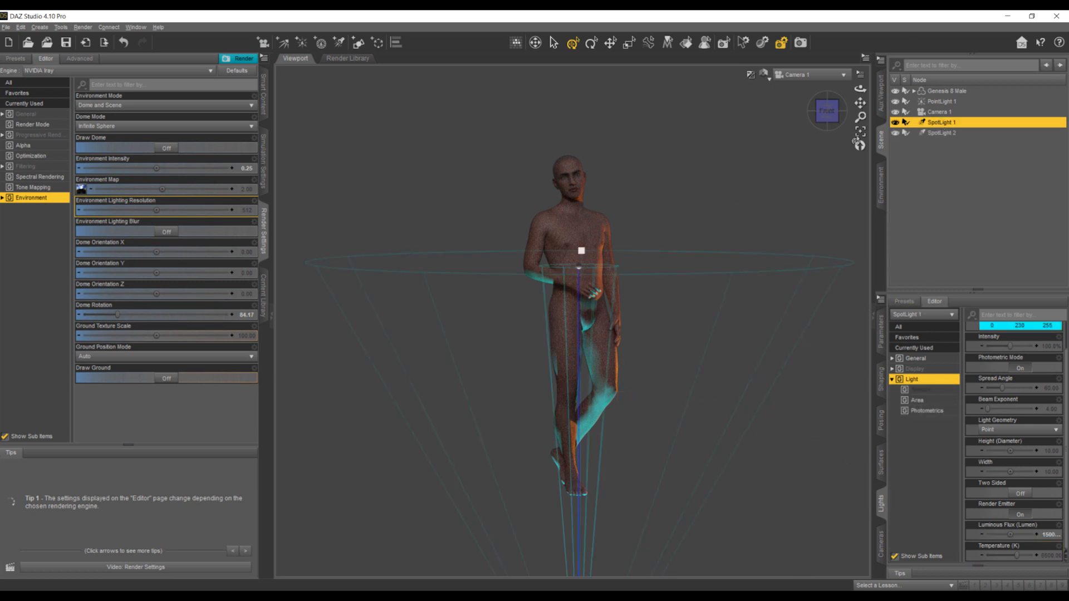
left_click(338, 42)
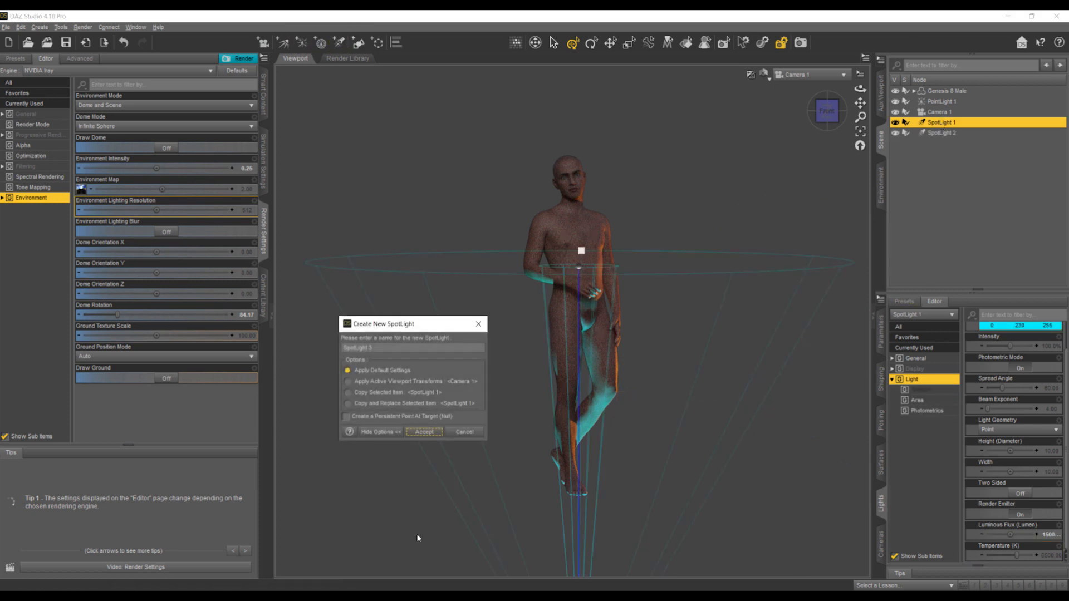
left_click(380, 393)
left_click(417, 432)
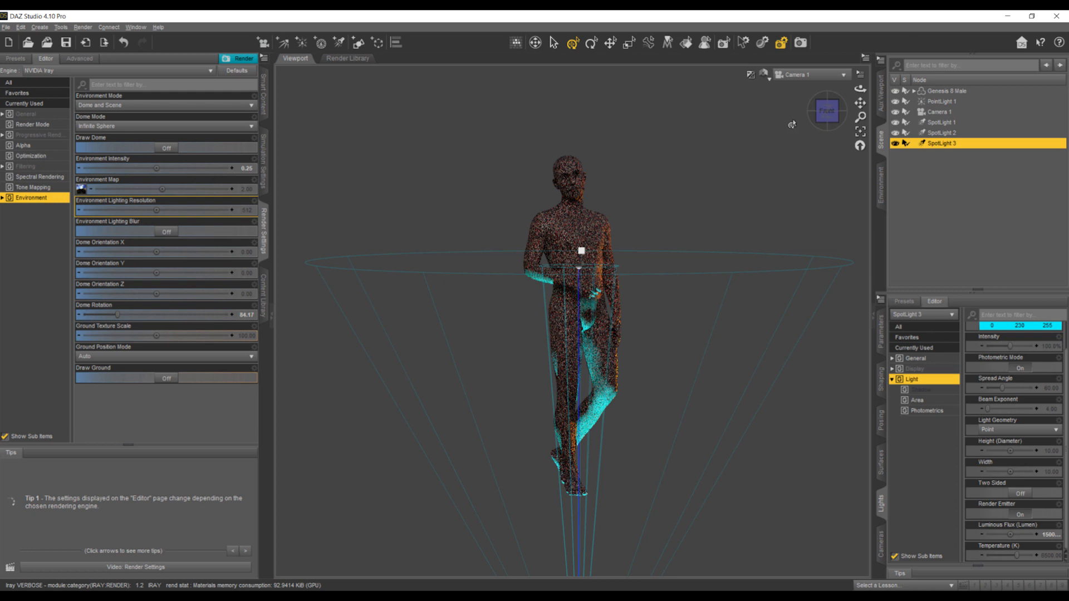
- In Perspective View, raise SpotLight 3 above the figure's head and rotate it sideways, with its spread angle narrowed to 38
left_click(796, 77)
left_click(792, 84)
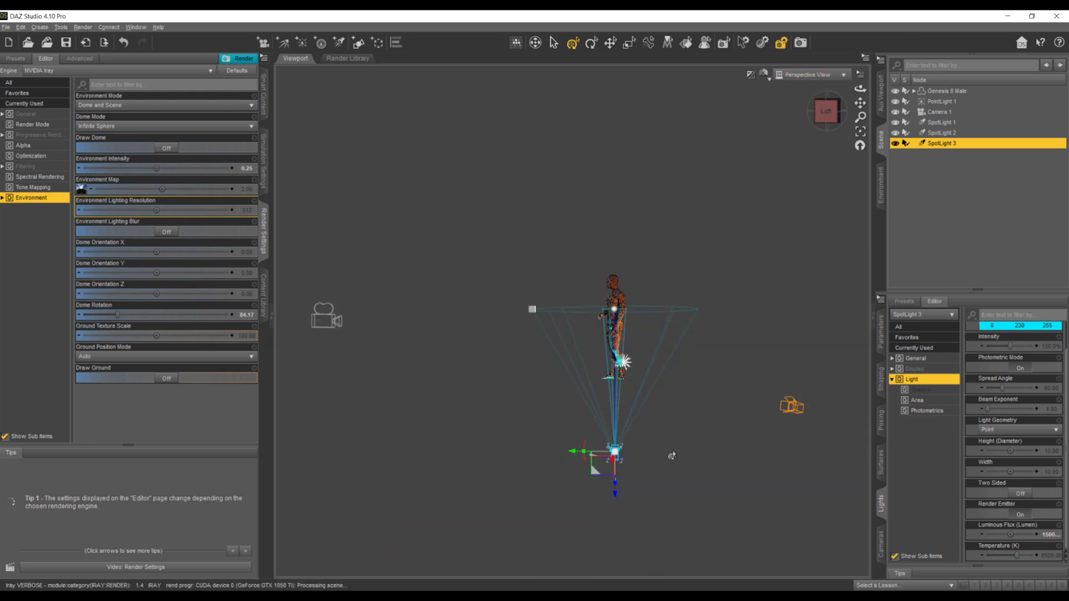
left_click_drag(615, 495, 621, 282)
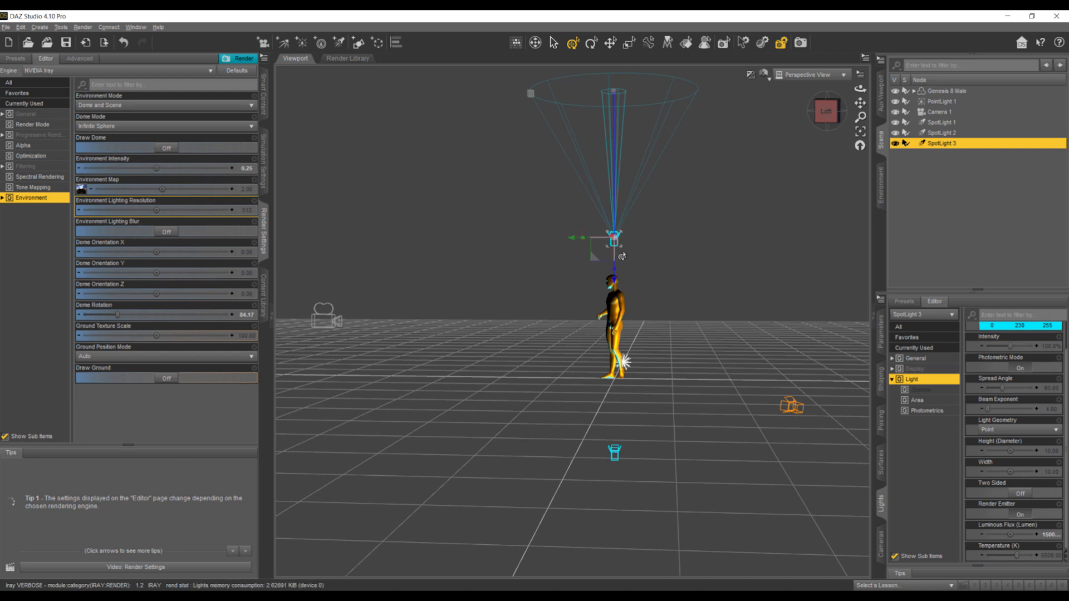
left_click_drag(582, 241, 590, 217)
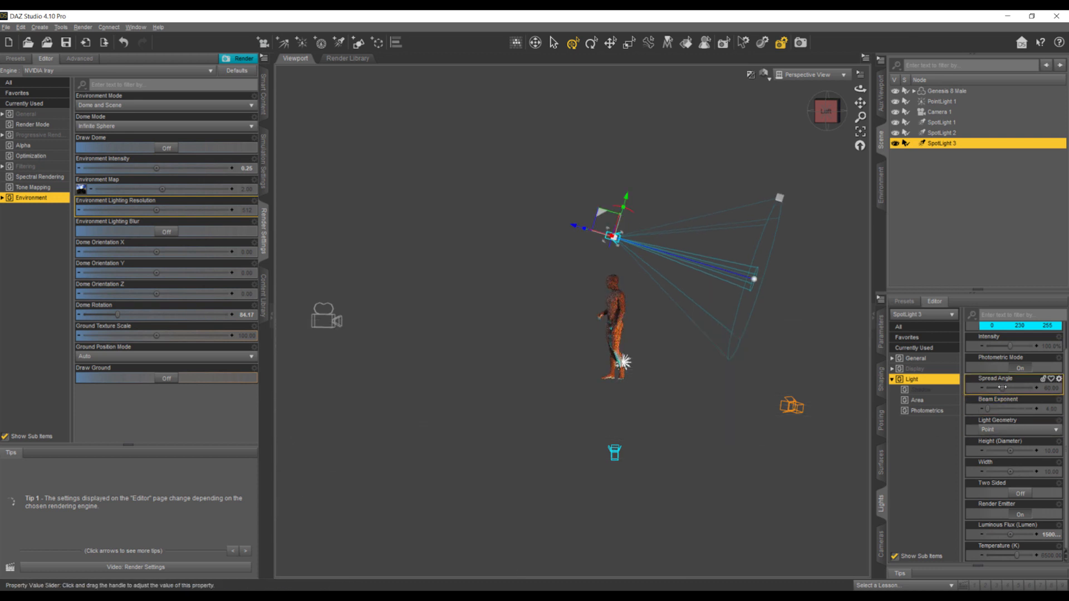
left_click_drag(1002, 387, 996, 388)
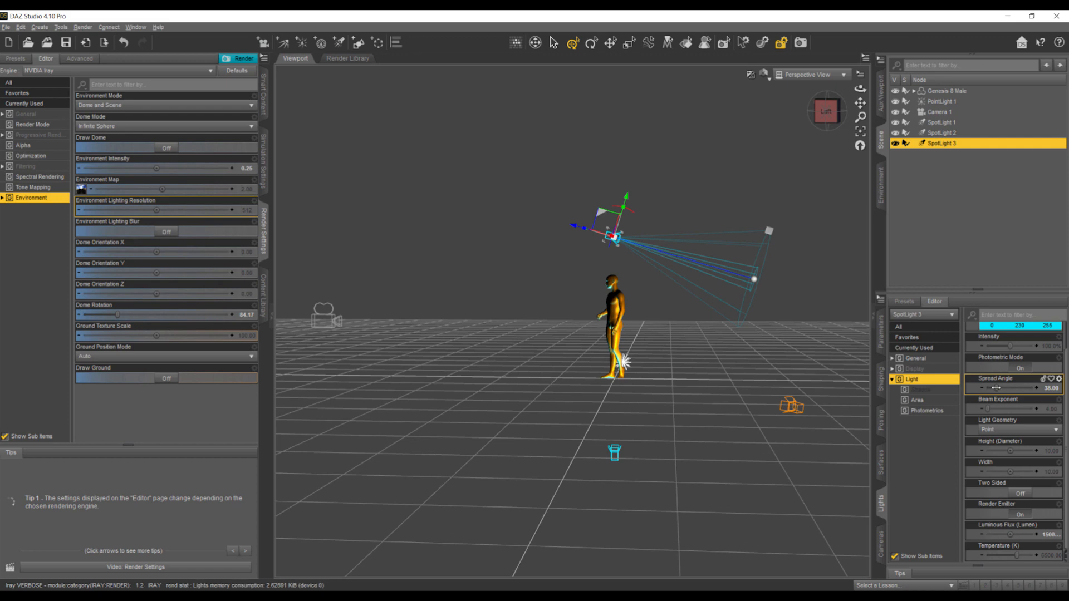
- Move SpotLight 3 out to the figure's side and aim it diagonally down at the body
left_click_drag(826, 111, 850, 123)
left_click_drag(569, 236, 534, 218)
left_click_drag(822, 119, 472, 251)
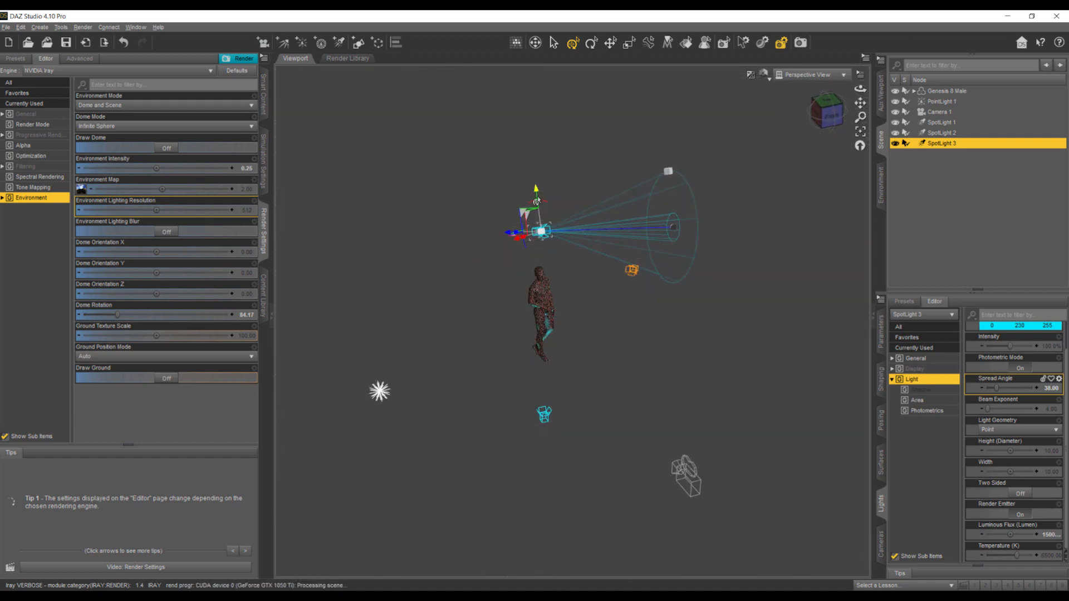
left_click_drag(537, 200, 397, 221)
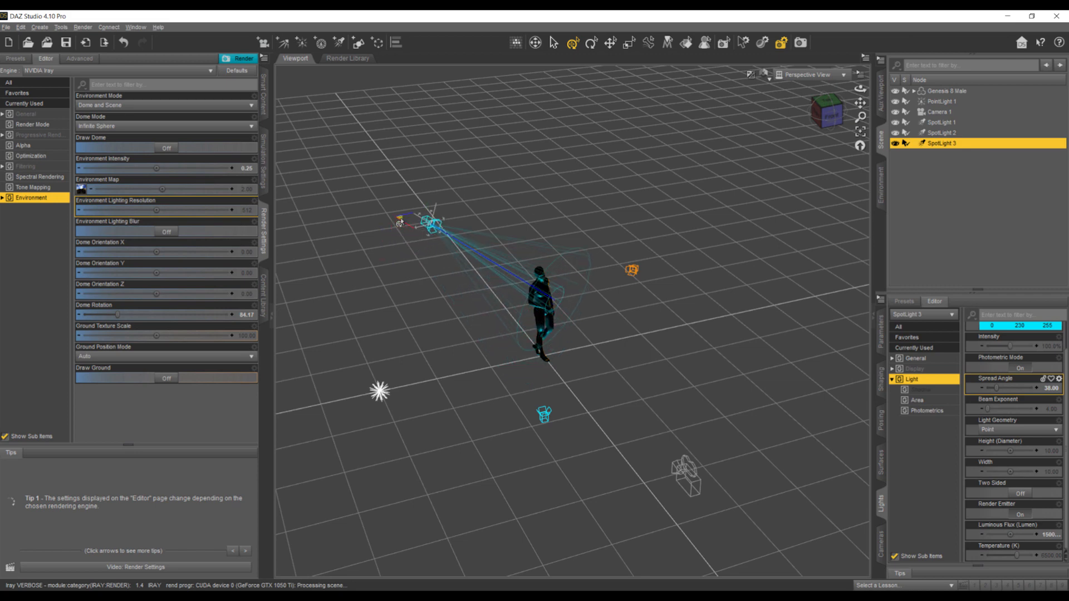
- Look through SpotLight 3 and lower it to a Y Translate of 271.45, returning to Perspective View
left_click(810, 75)
left_click(796, 184)
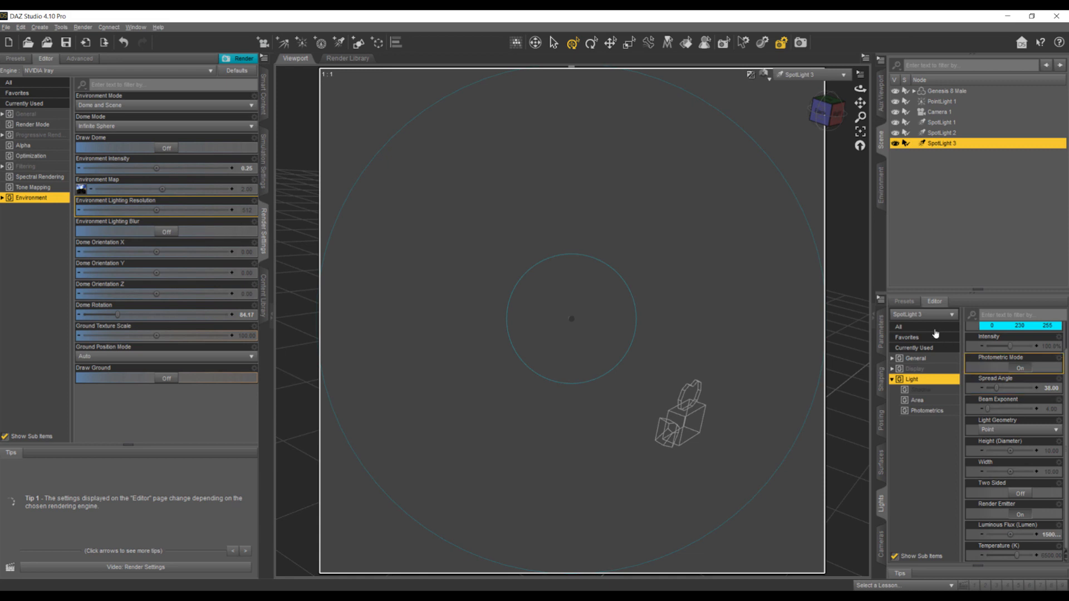
left_click(898, 327)
mouse_move(1010, 346)
left_mouse_down()
mouse_move(987, 347)
mouse_move(1004, 346)
left_mouse_up()
left_click(810, 75)
left_click(804, 83)
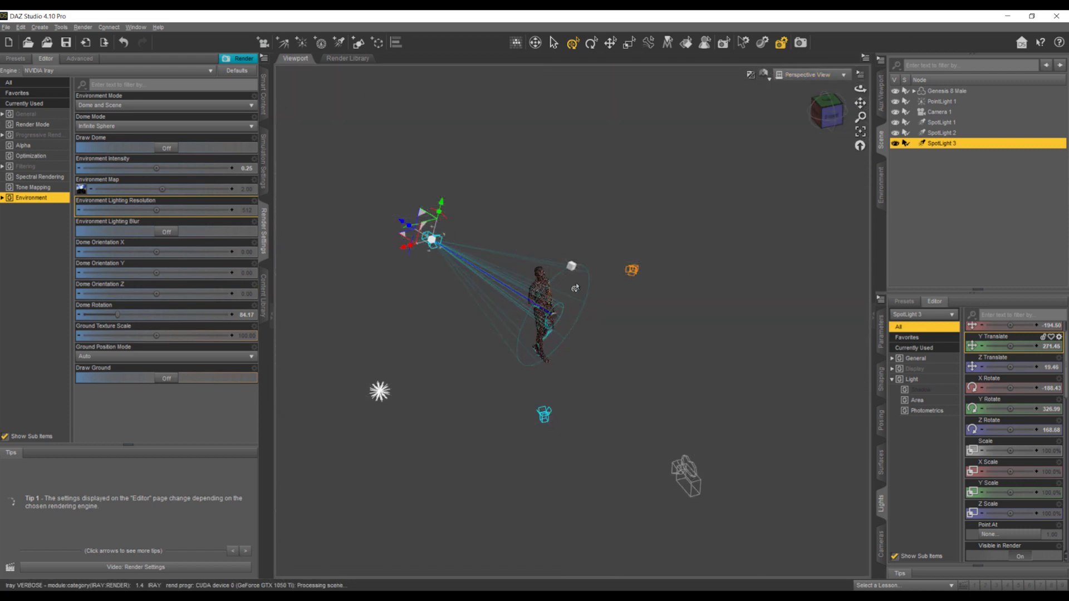
- Lower SpotLight 3 to about 199 in Y slightly behind the figure's side, aim it at the upper body, and check through Camera 1
left_click_drag(831, 119, 886, 110)
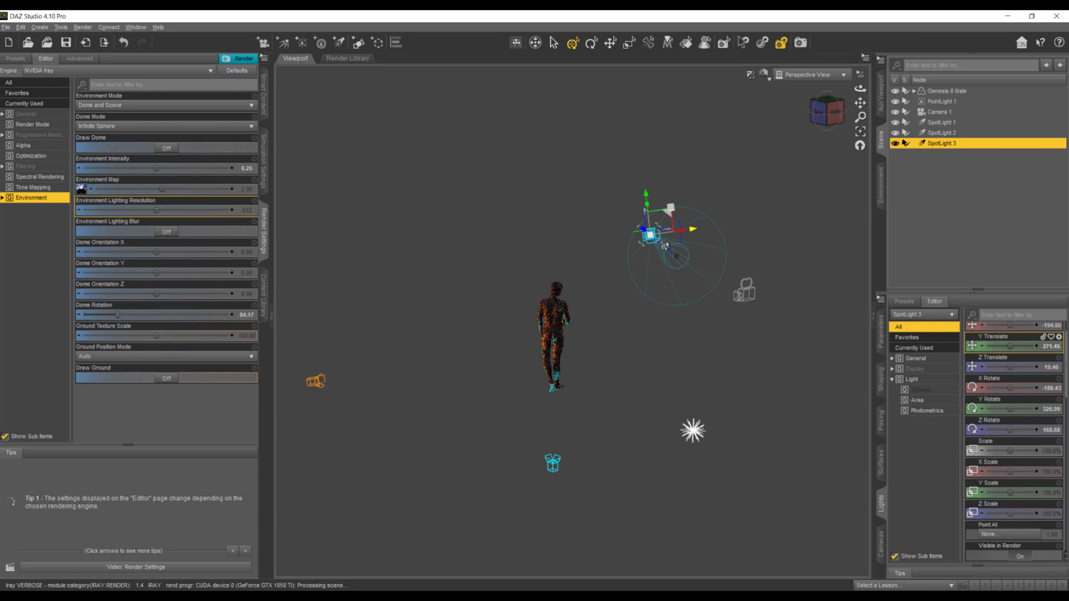
left_click_drag(657, 240, 630, 269)
left_click_drag(819, 121, 738, 120)
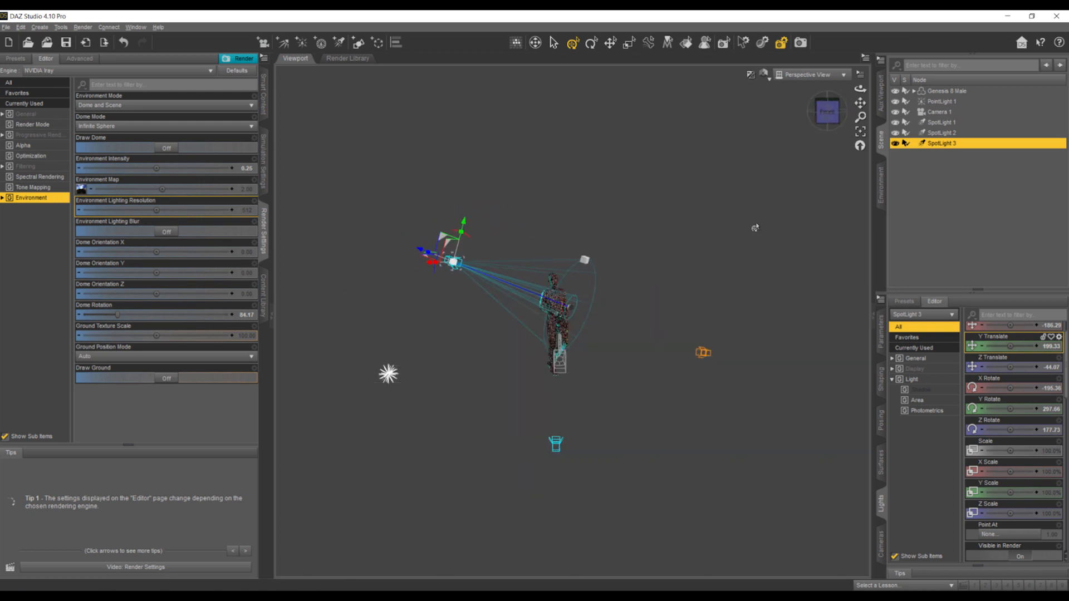
left_click(811, 74)
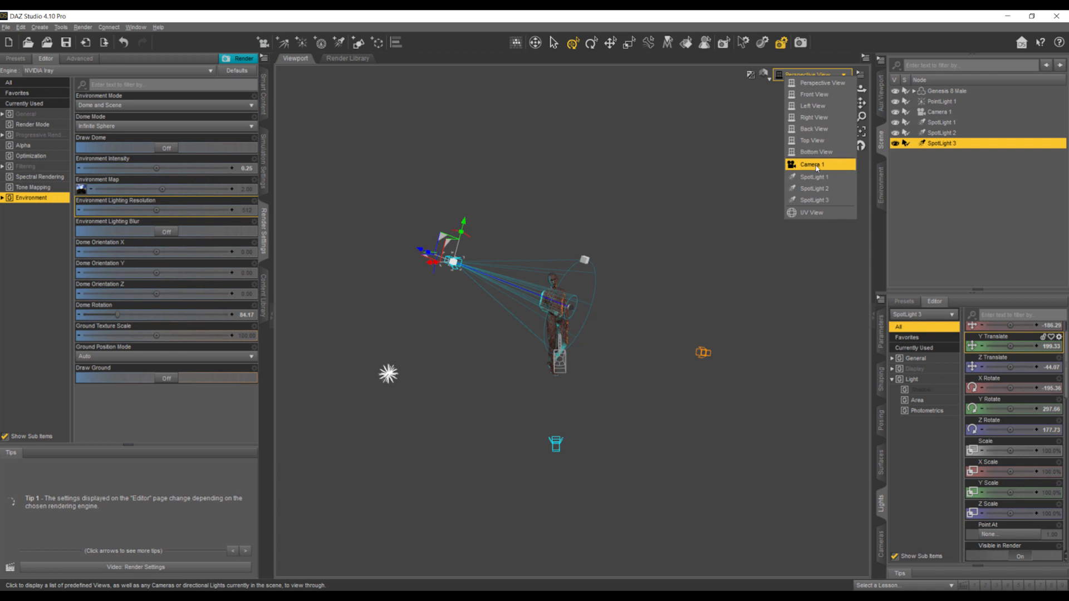
left_click(794, 197)
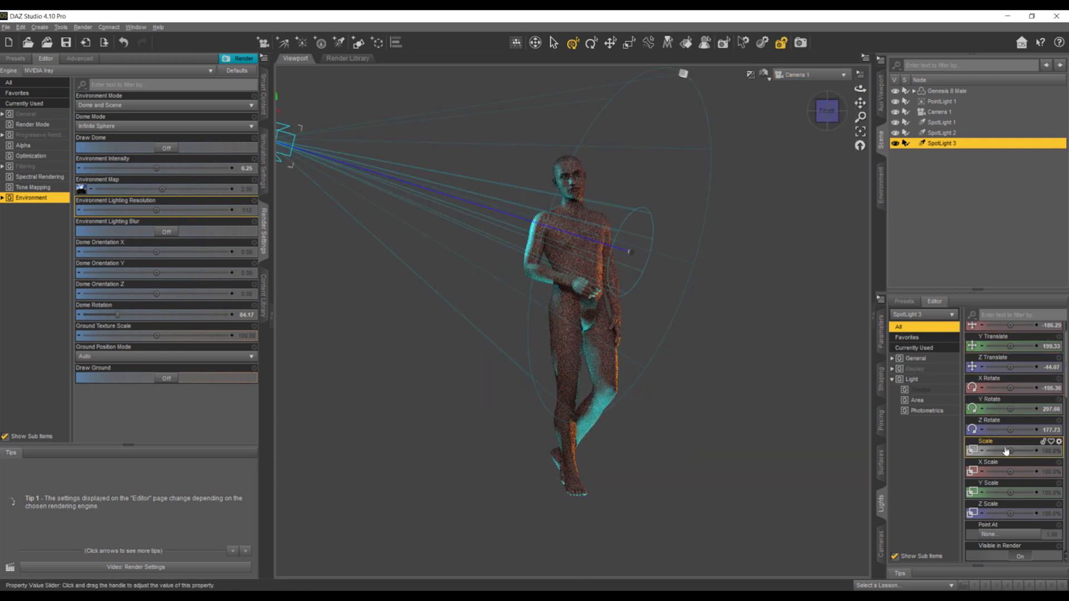
- Narrow SpotLight 3's spread angle to 26
scroll(978, 357, "up", 1)
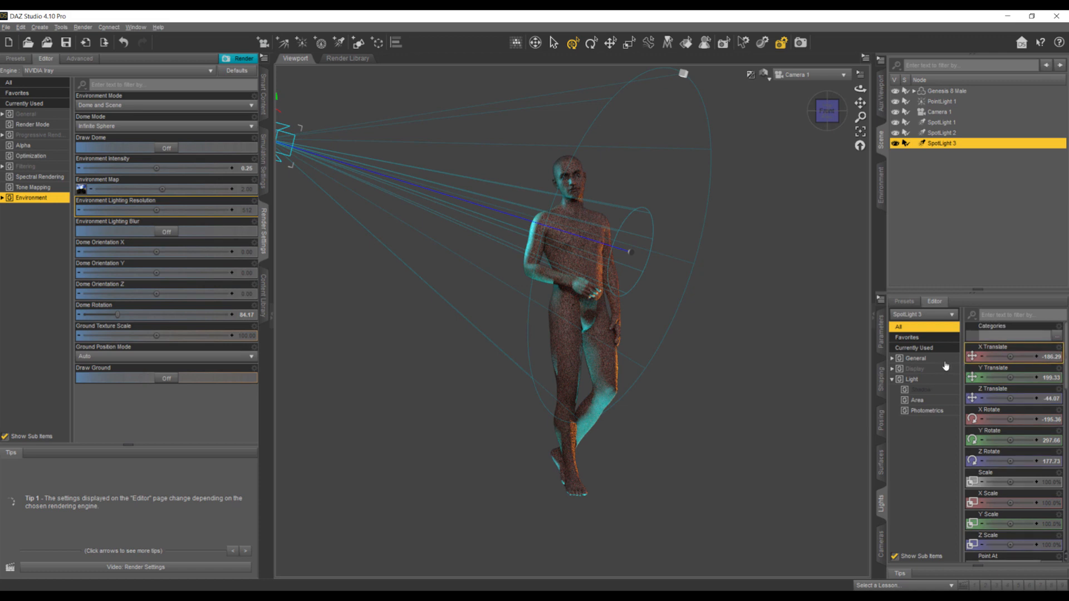
left_click(911, 381)
scroll(1013, 456, "down", 1)
left_click_drag(1001, 389, 992, 389)
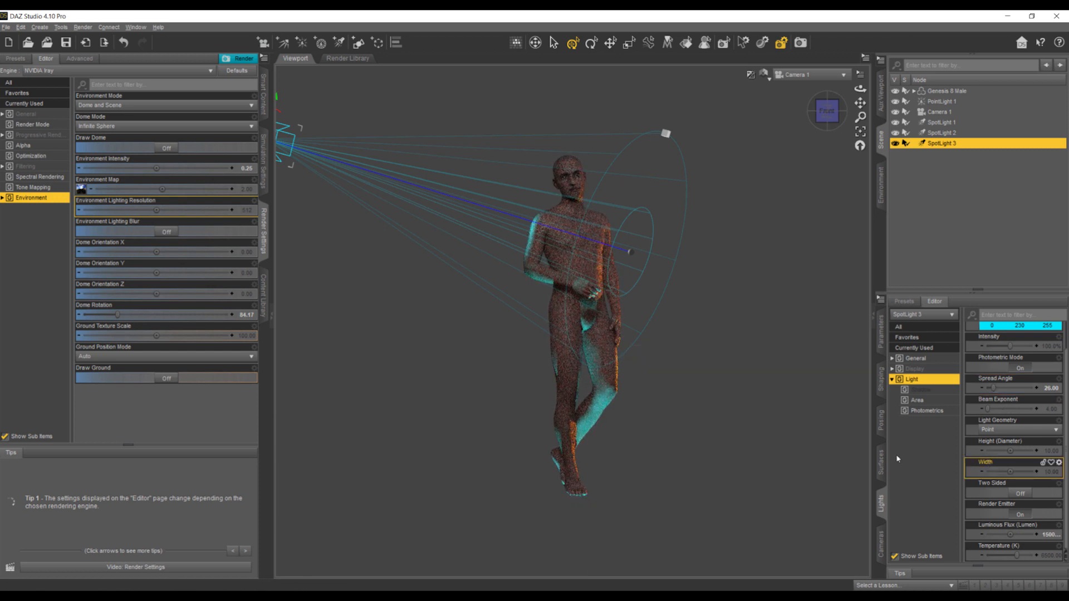
- Hide and show SpotLight 3 to compare the figure's lighting with and without it
scroll(986, 375, "up", 1)
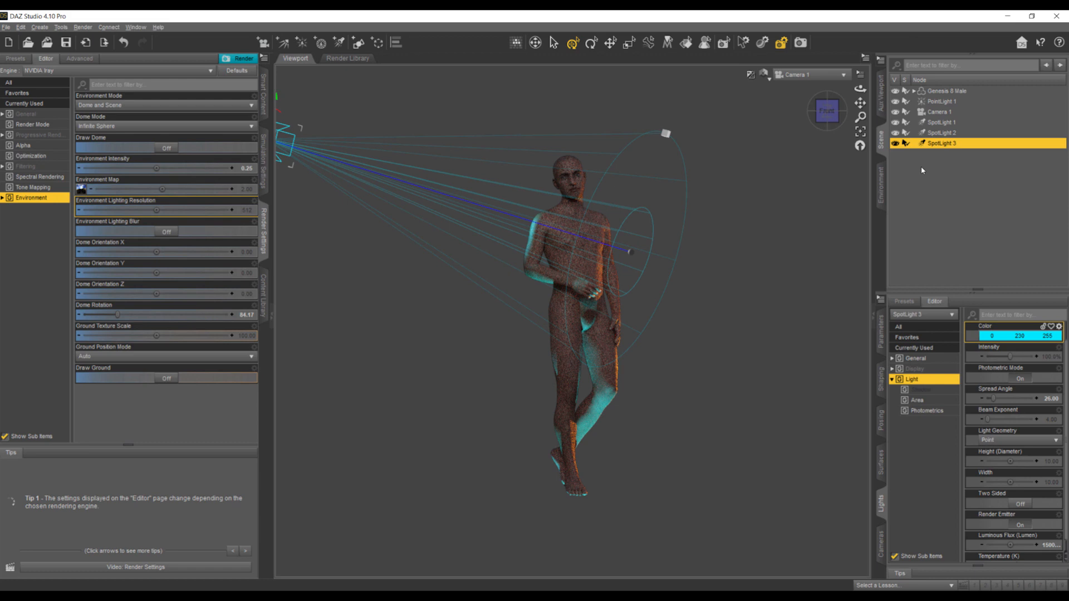
left_click(895, 144)
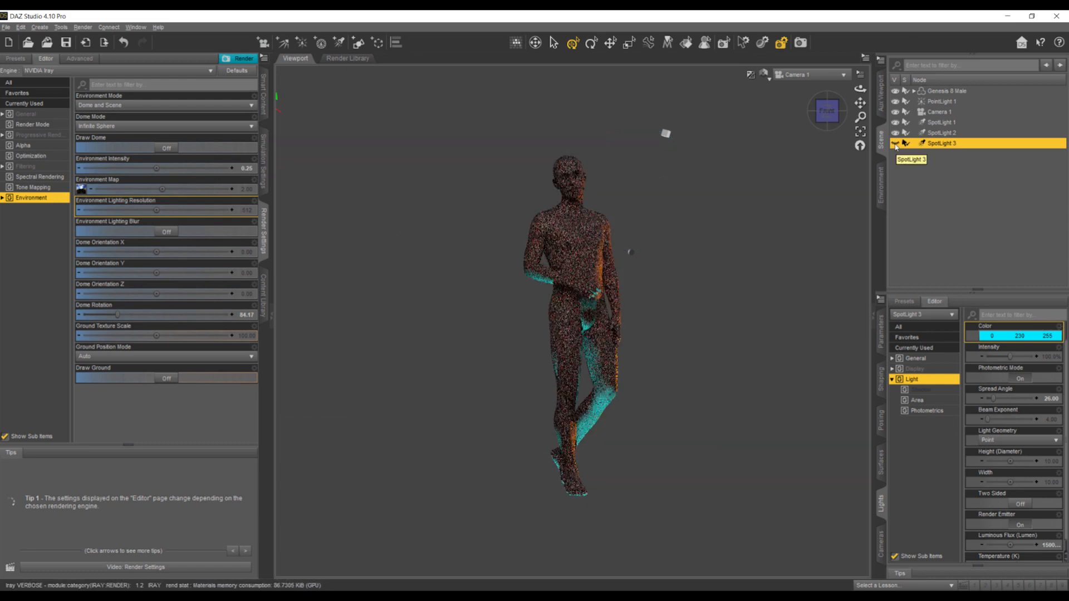
left_click(895, 144)
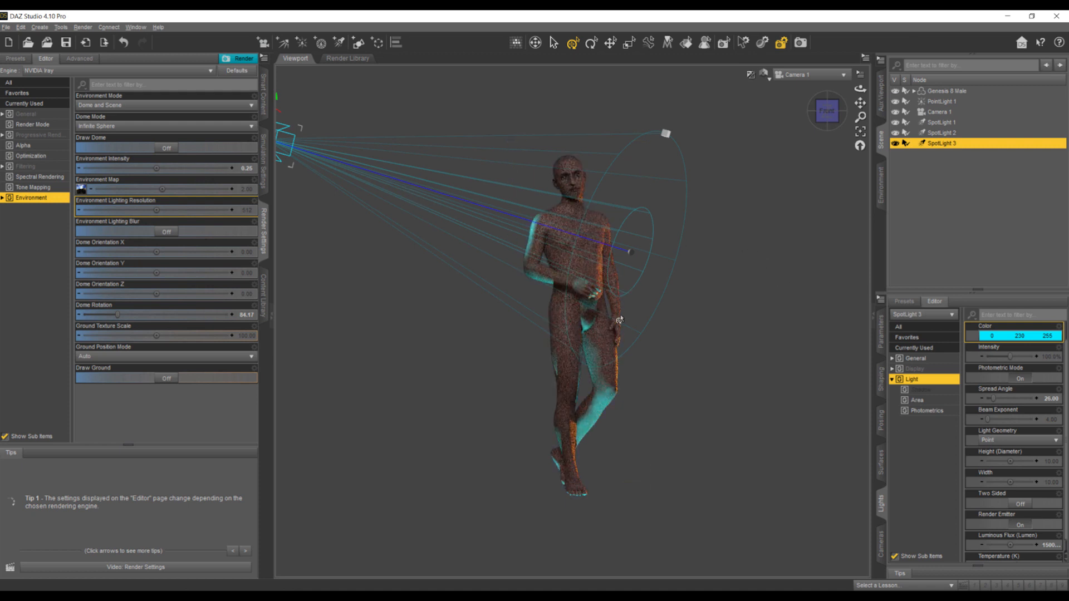
- Raise SpotLight 3 to a Y Translate of 213.02 and compare with the lab background in Photoshop
left_click(902, 327)
left_click_drag(1012, 358, 1010, 357)
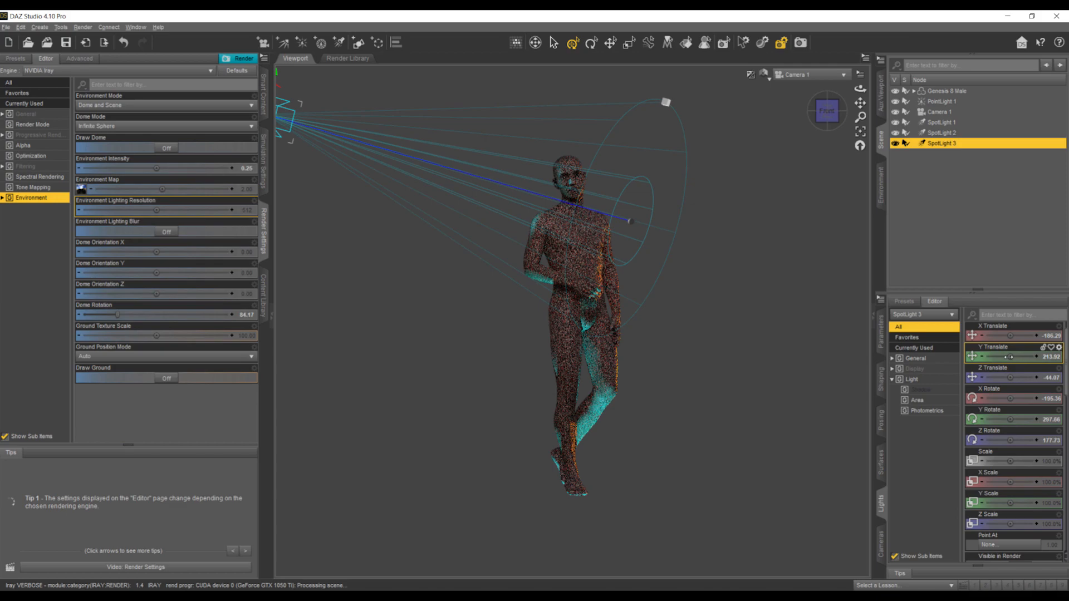
key("alt+Tab")
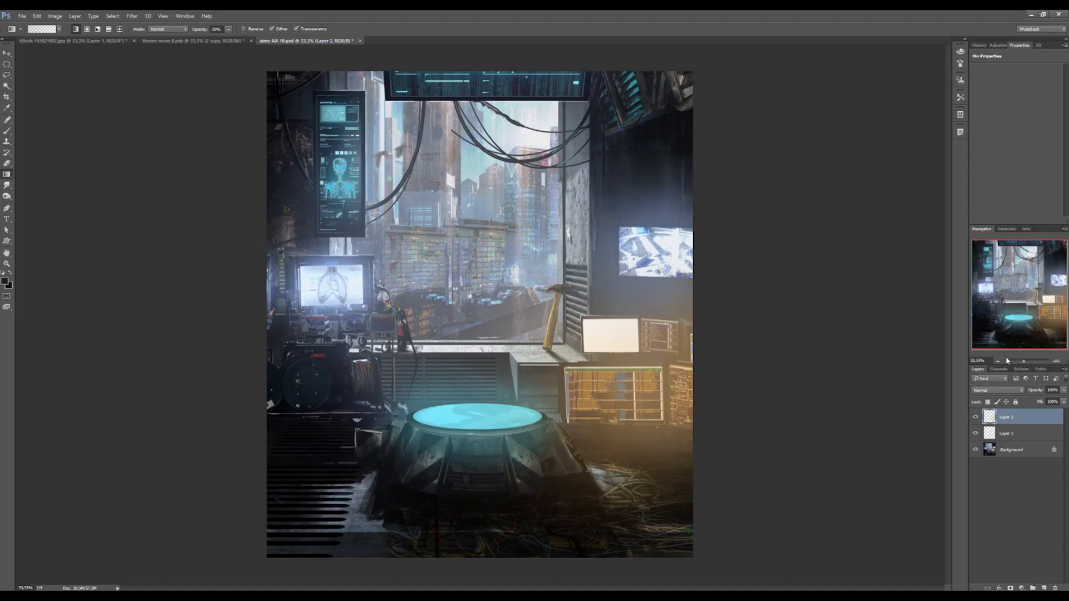
key("alt+Tab")
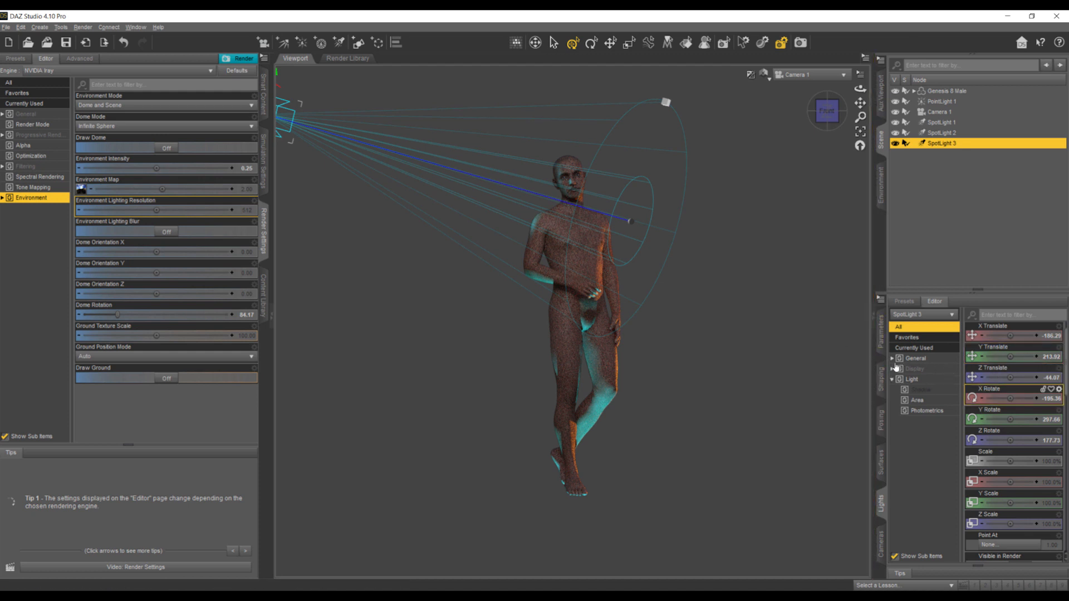
- Rotate SpotLight 3 in Perspective View toward the figure's head and shoulder, then check the result through Camera 1
left_click(797, 75)
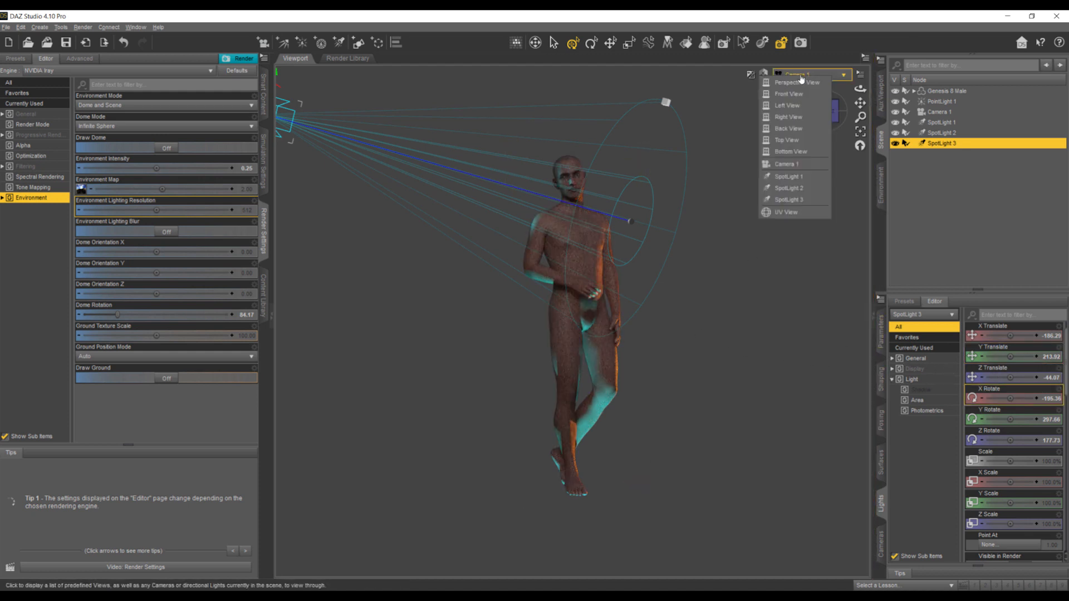
left_click(797, 83)
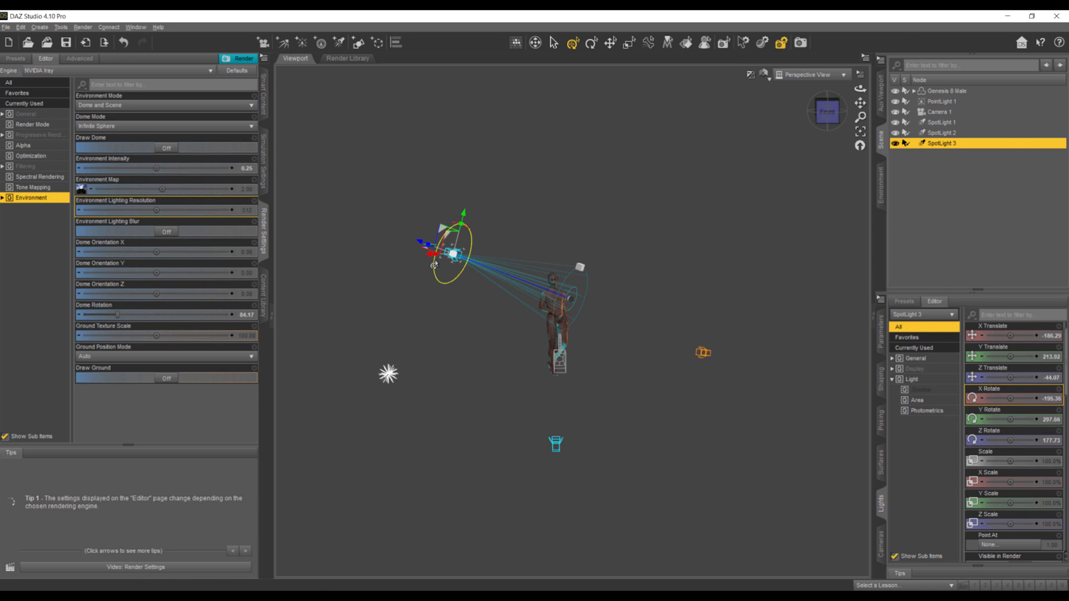
left_click_drag(465, 230, 460, 233)
left_click_drag(824, 110, 897, 123)
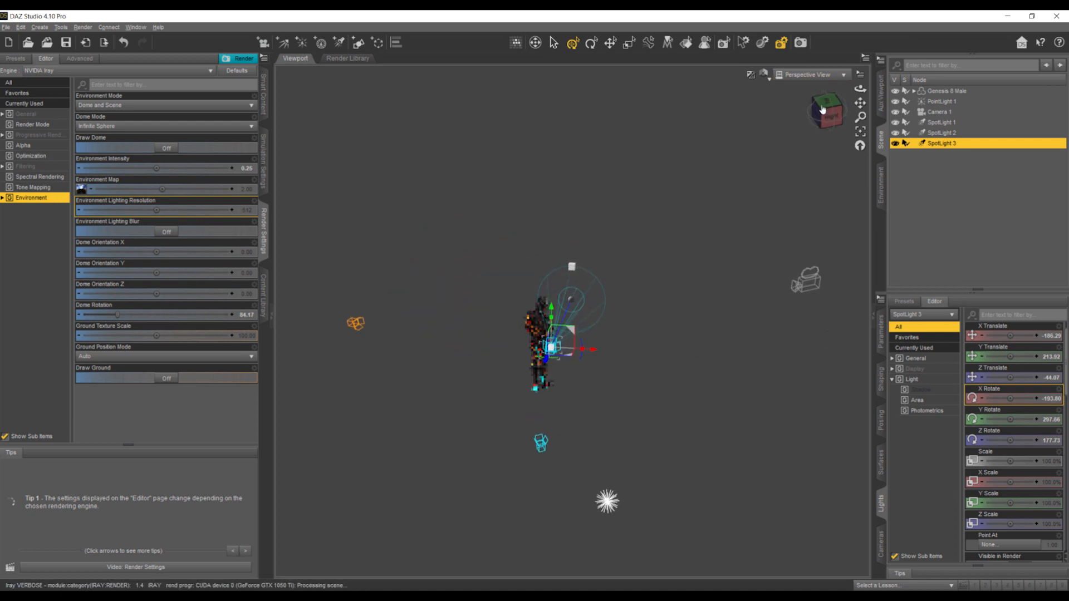
left_click_drag(551, 362, 556, 363)
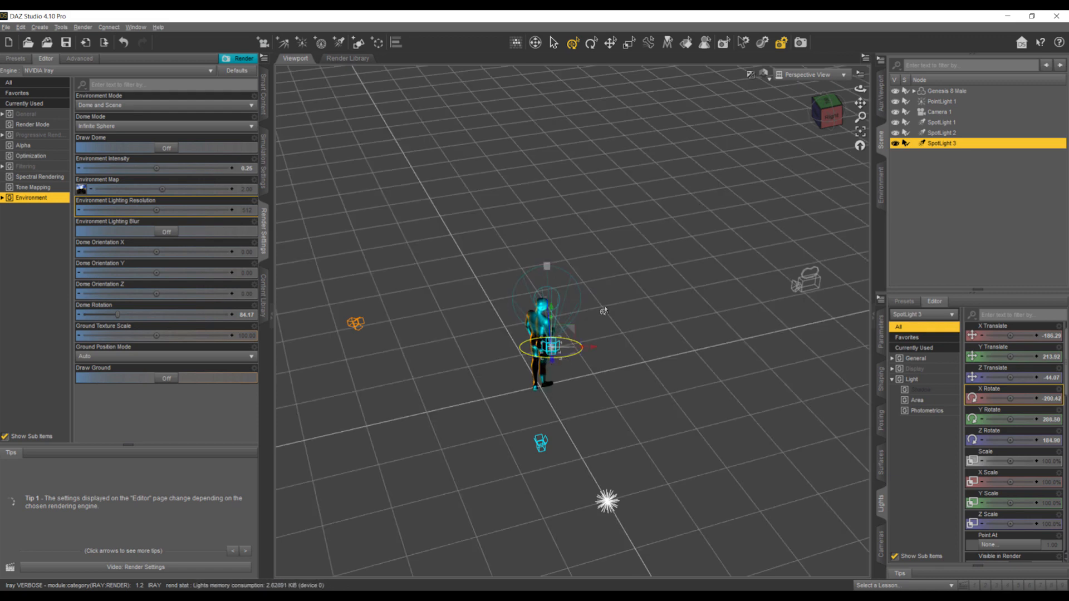
left_click(791, 76)
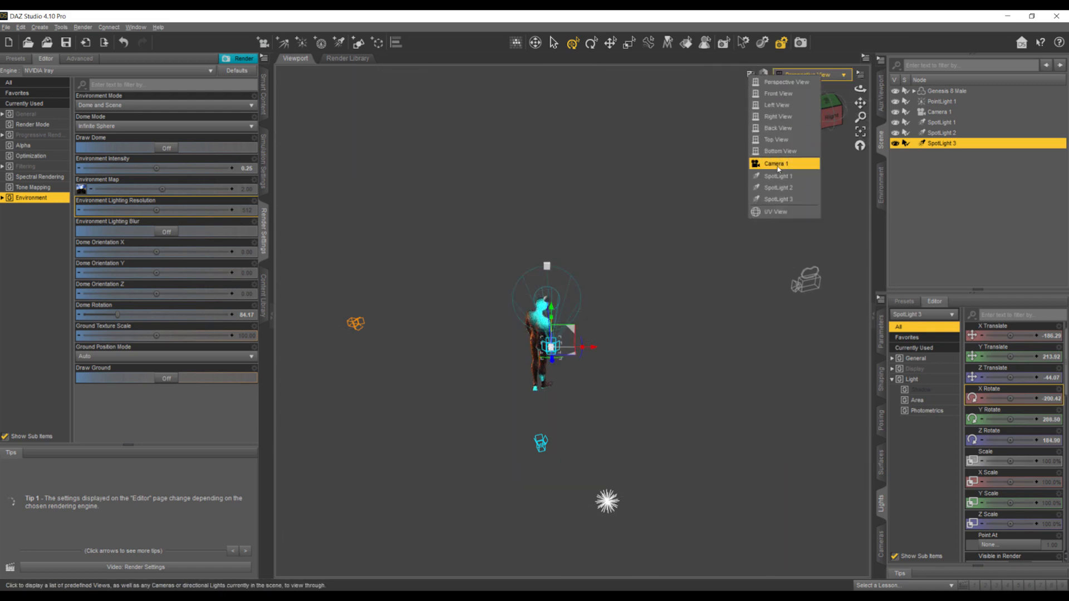
left_click(785, 160)
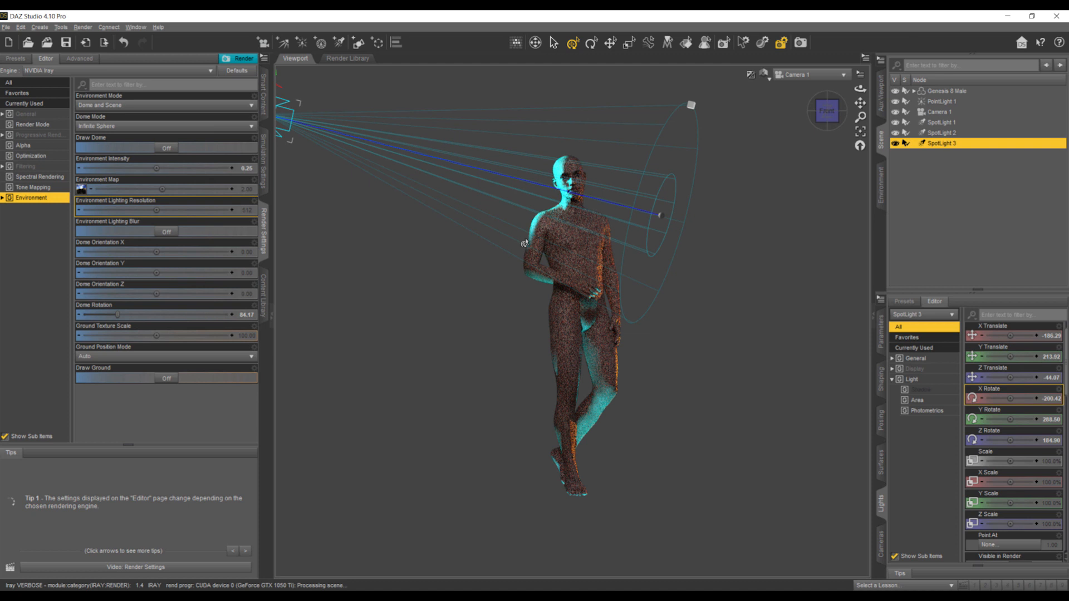
- Lower SpotLight 3's luminous flux to about 10000 lumens
scroll(1012, 533, "down", 10)
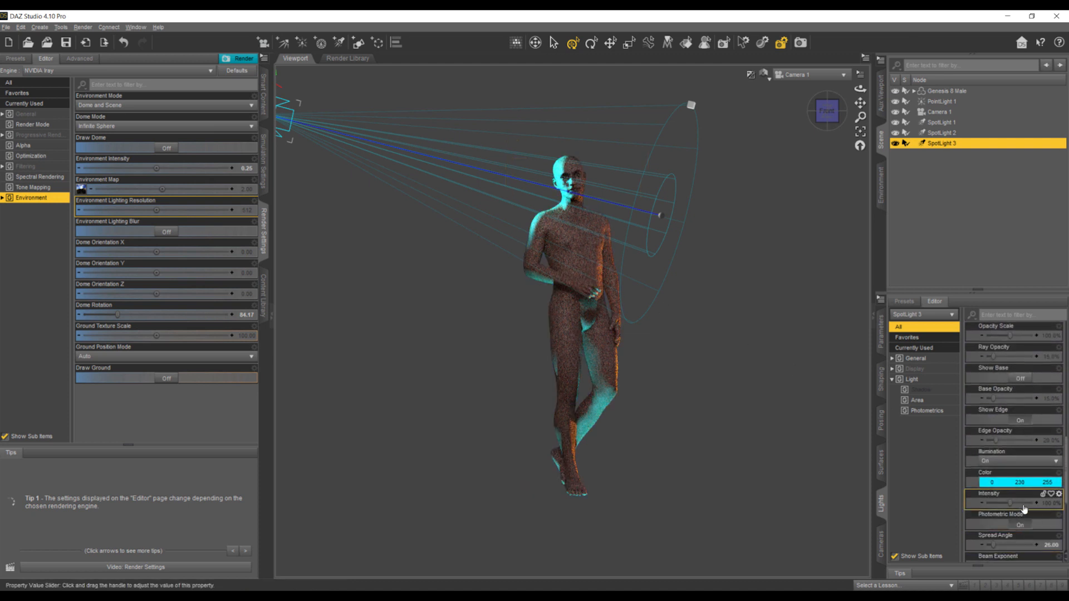
left_click(1048, 534)
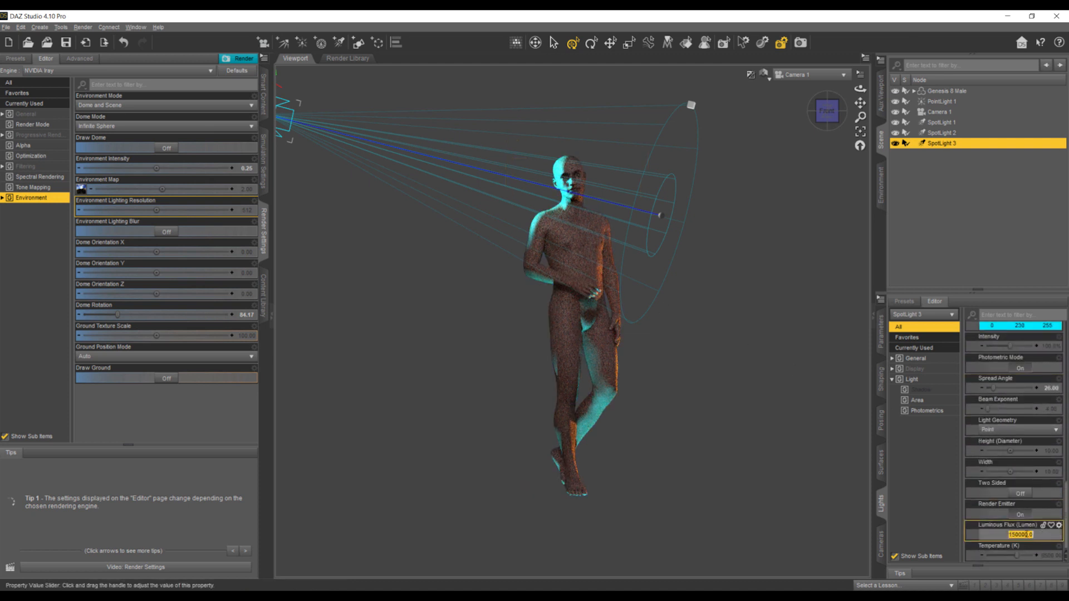
left_click(1015, 535)
key("Delete")
key("Return")
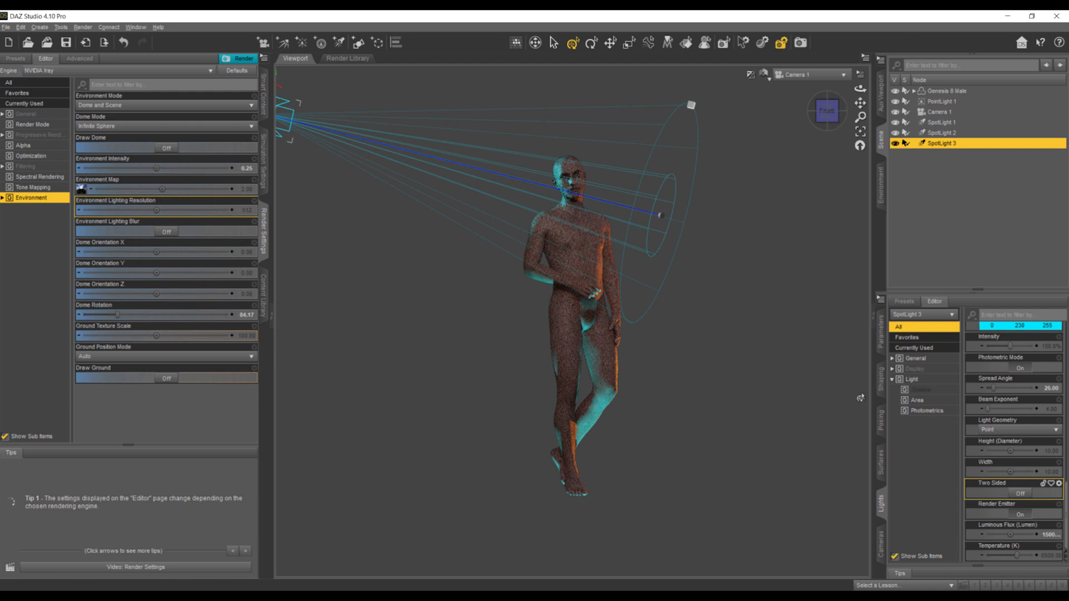
left_click(1023, 534)
left_click(1018, 534)
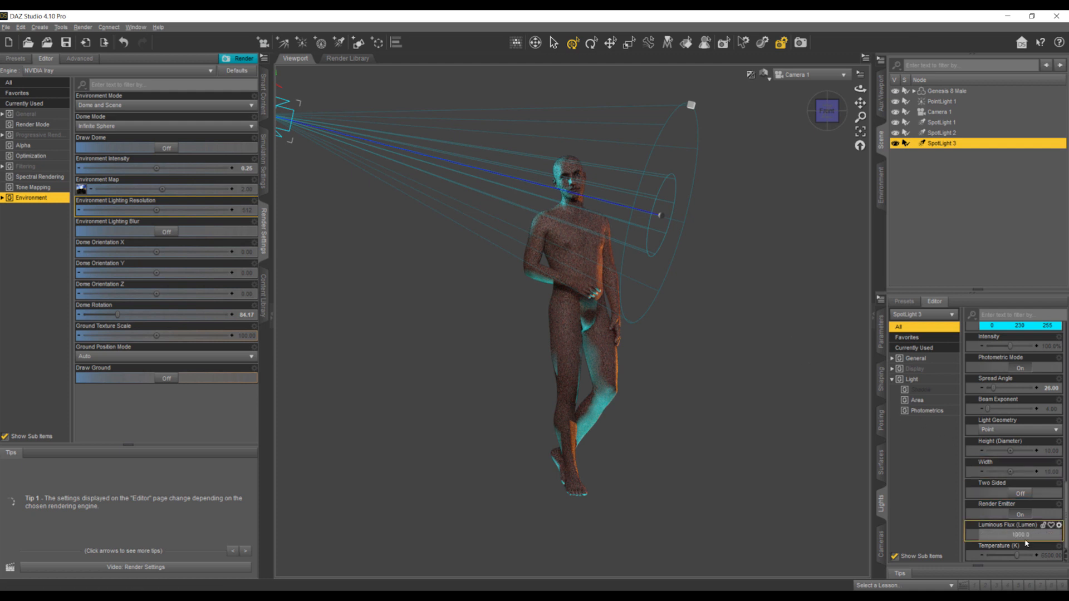
key("Return")
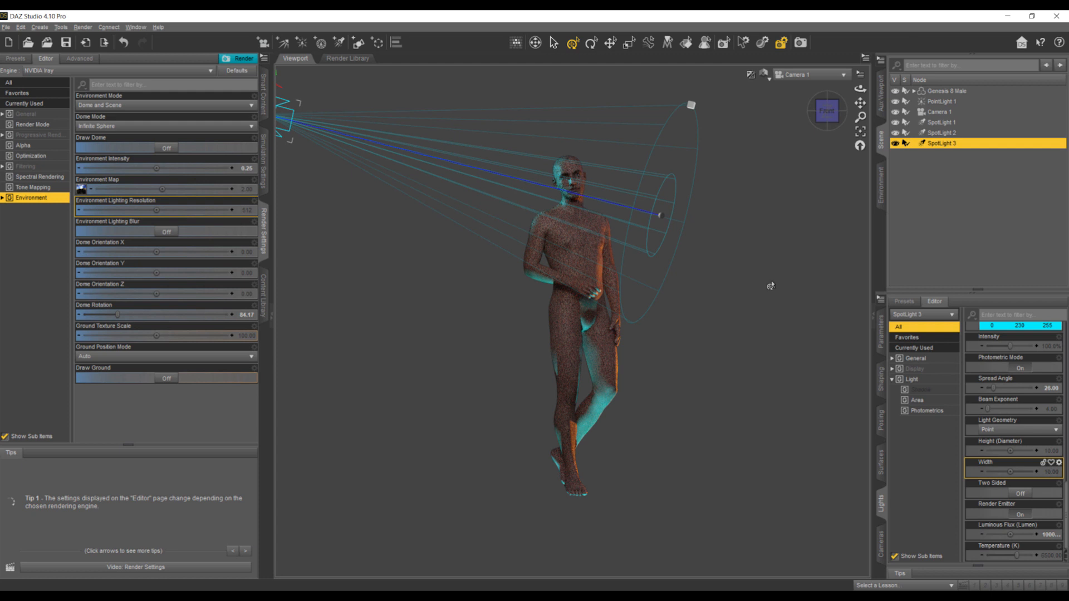
- In Perspective View, create SpotLight 4 as a copy of SpotLight 3
left_click(740, 297)
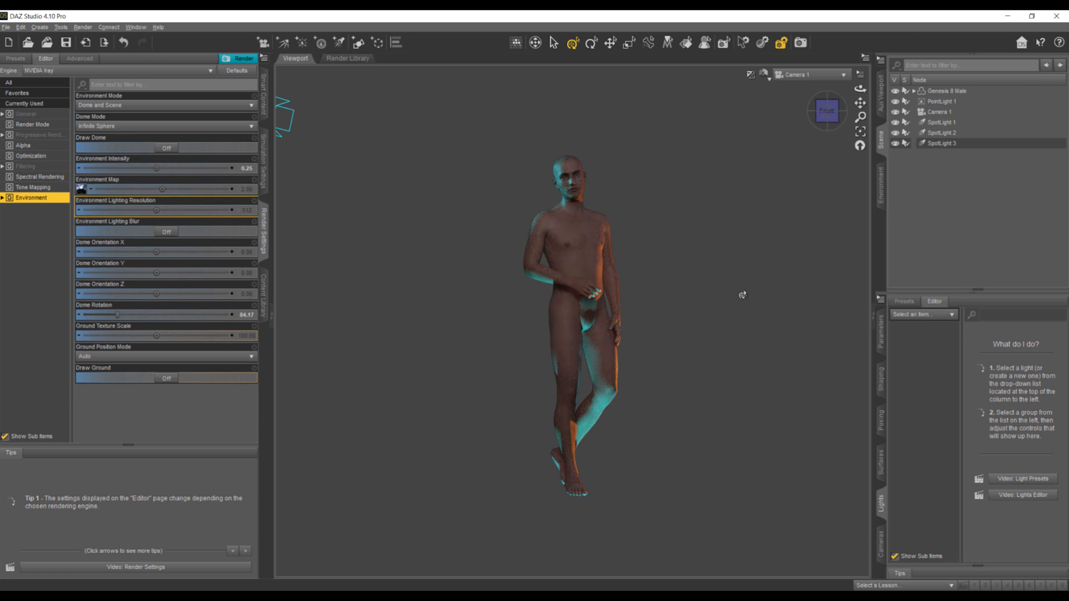
left_click(842, 76)
left_click(818, 85)
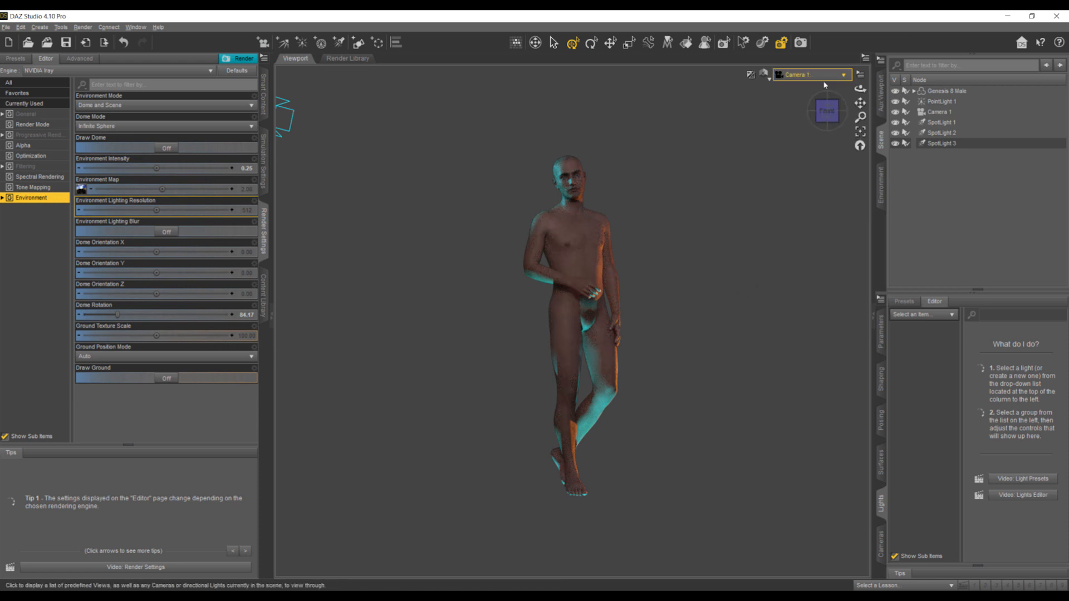
left_click_drag(833, 117, 685, 99)
left_click(461, 244)
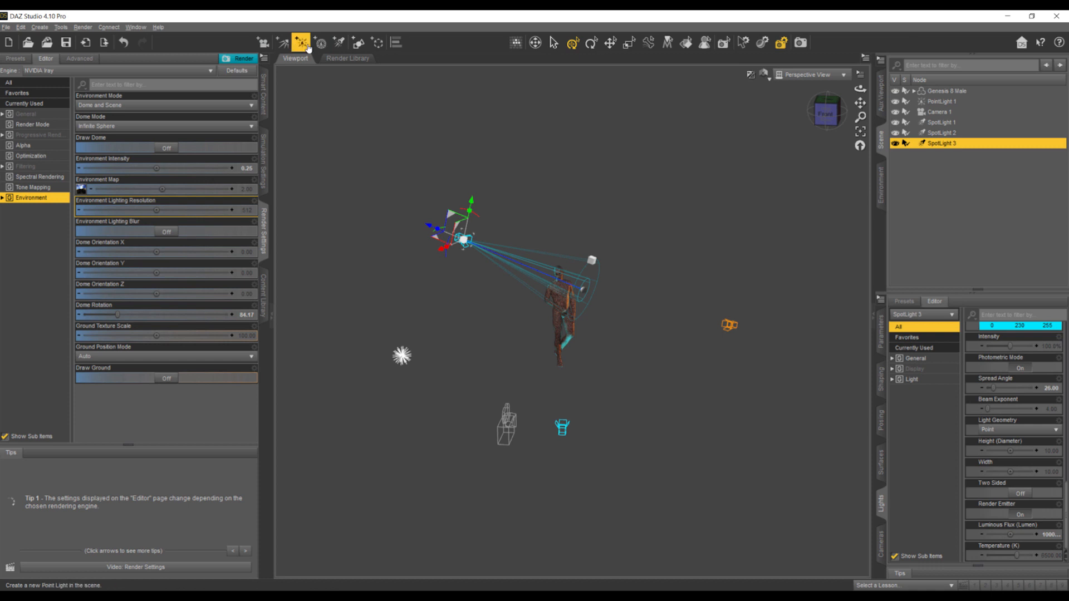
left_click(339, 42)
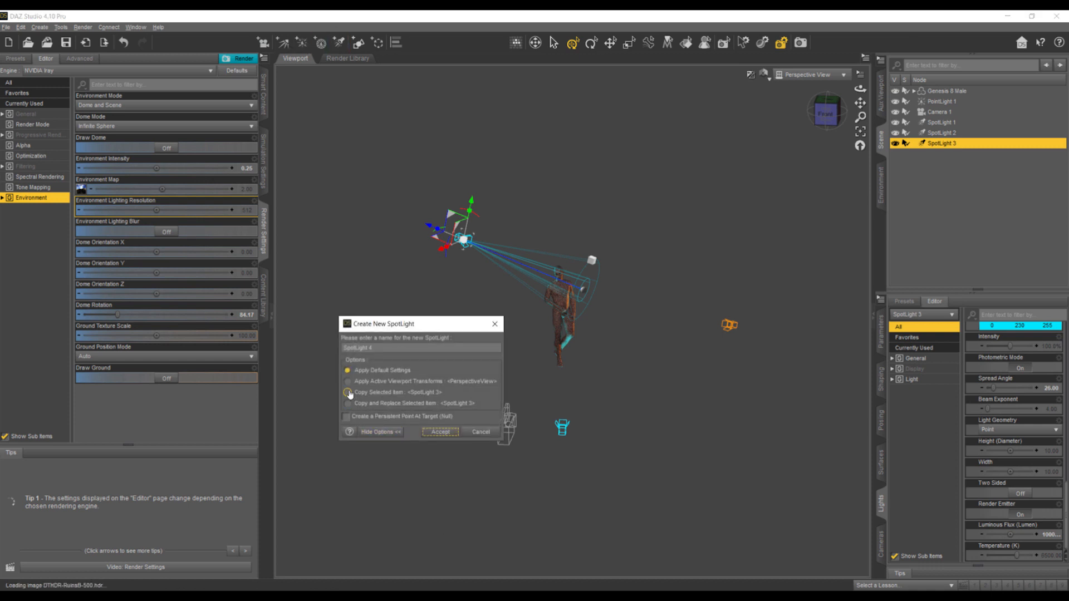
left_click(440, 432)
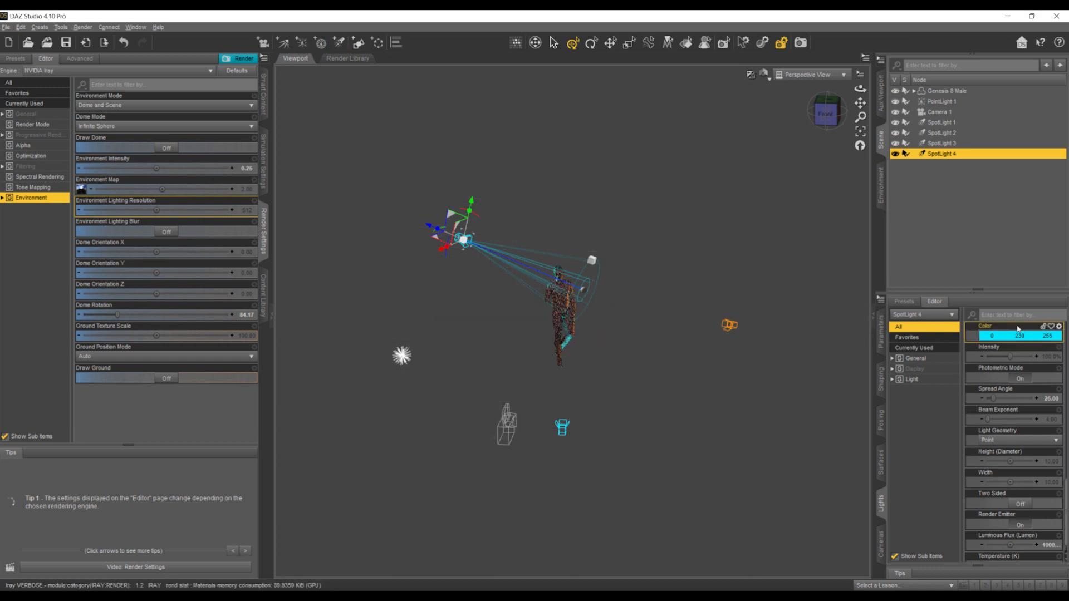
- Set SpotLight 4's color to white (255, 255, 255)
left_click(1009, 337)
left_click(517, 303)
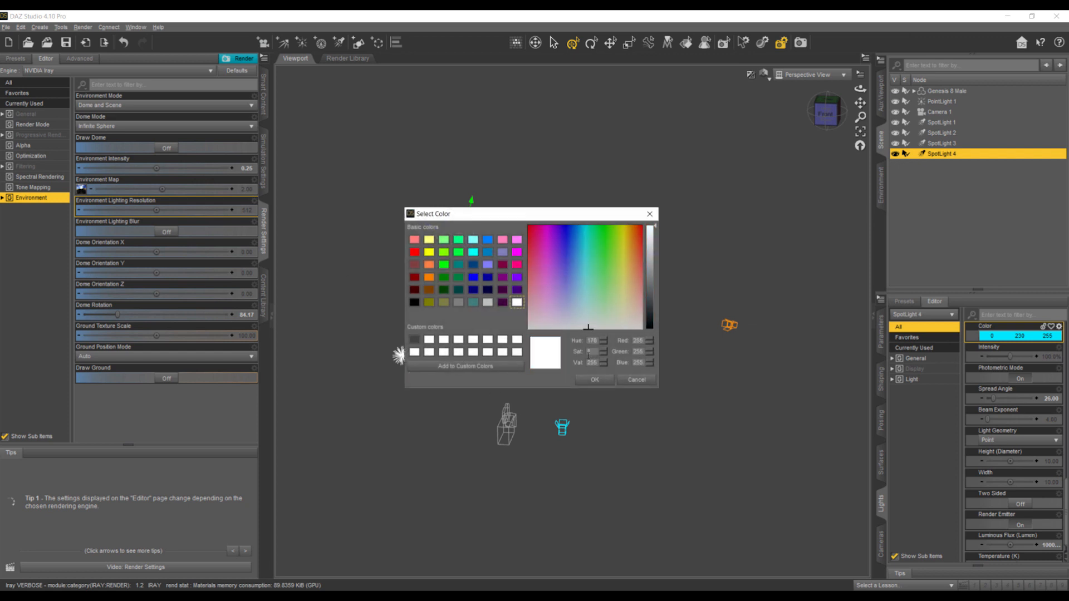
left_click(598, 382)
- Move SpotLight 4 lower and away from SpotLight 3 in Perspective View, then check its aim at the figure through Camera 1
left_click_drag(828, 126, 883, 110)
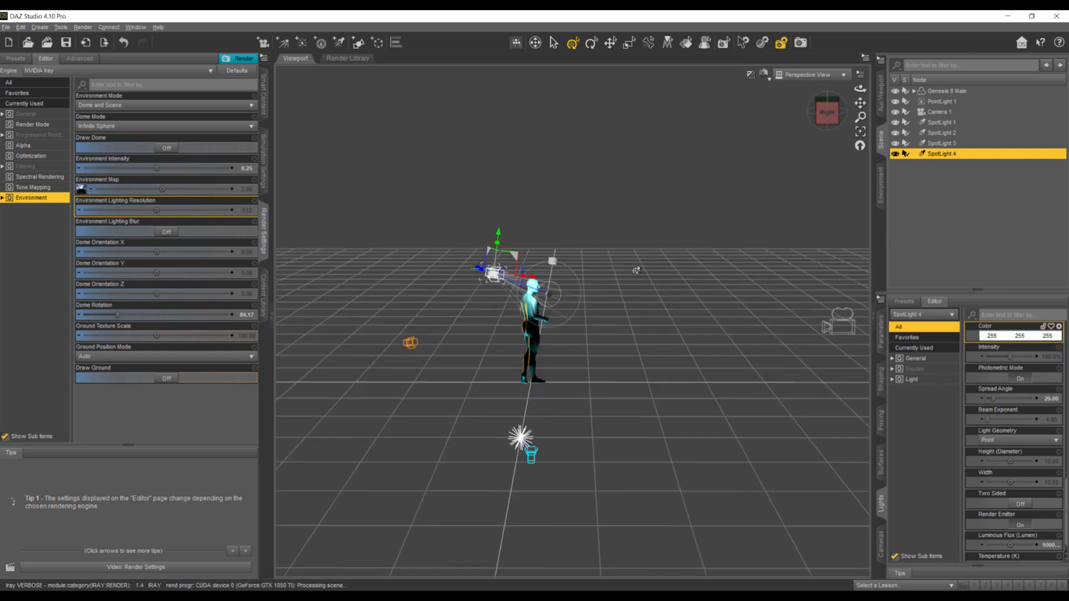
mouse_move(473, 272)
left_mouse_down()
mouse_move(491, 262)
mouse_move(513, 296)
mouse_move(487, 290)
mouse_move(499, 304)
mouse_move(494, 295)
left_mouse_up()
left_click_drag(827, 117, 815, 184)
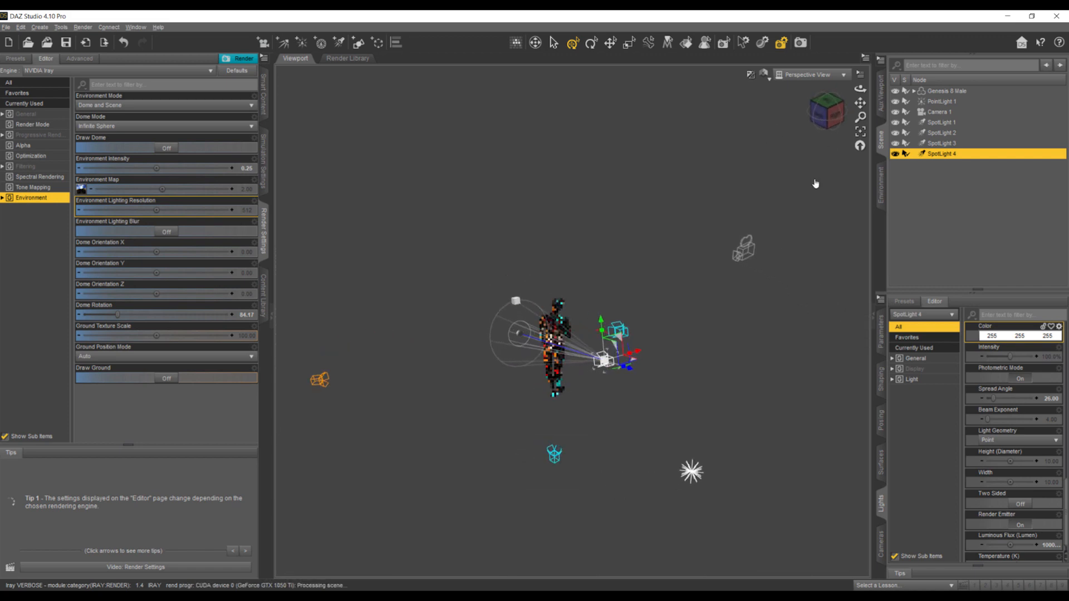
left_click_drag(636, 355, 656, 346)
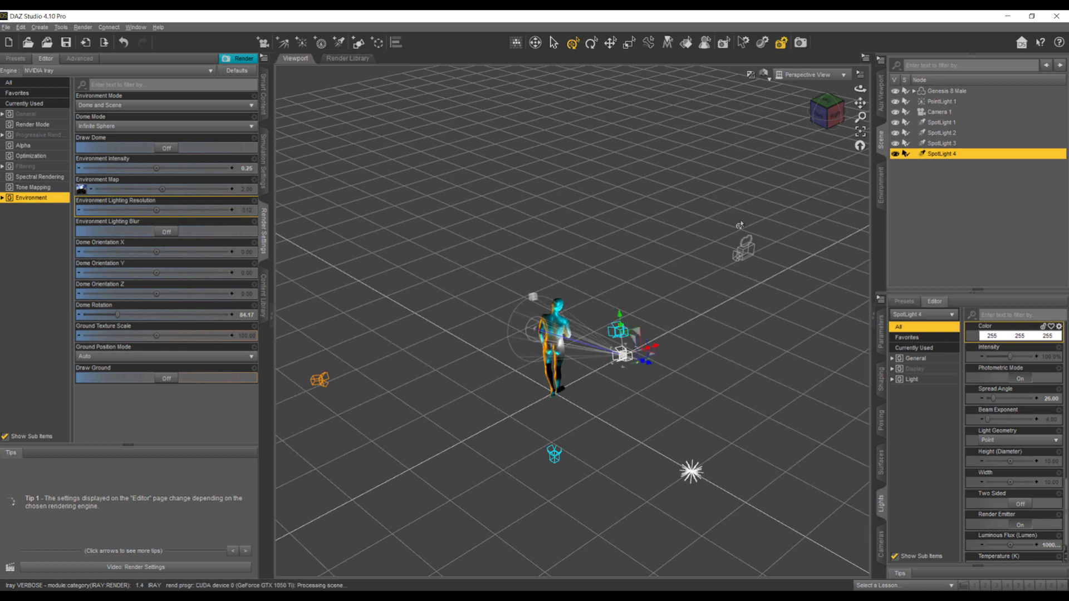
left_click_drag(816, 124, 821, 126)
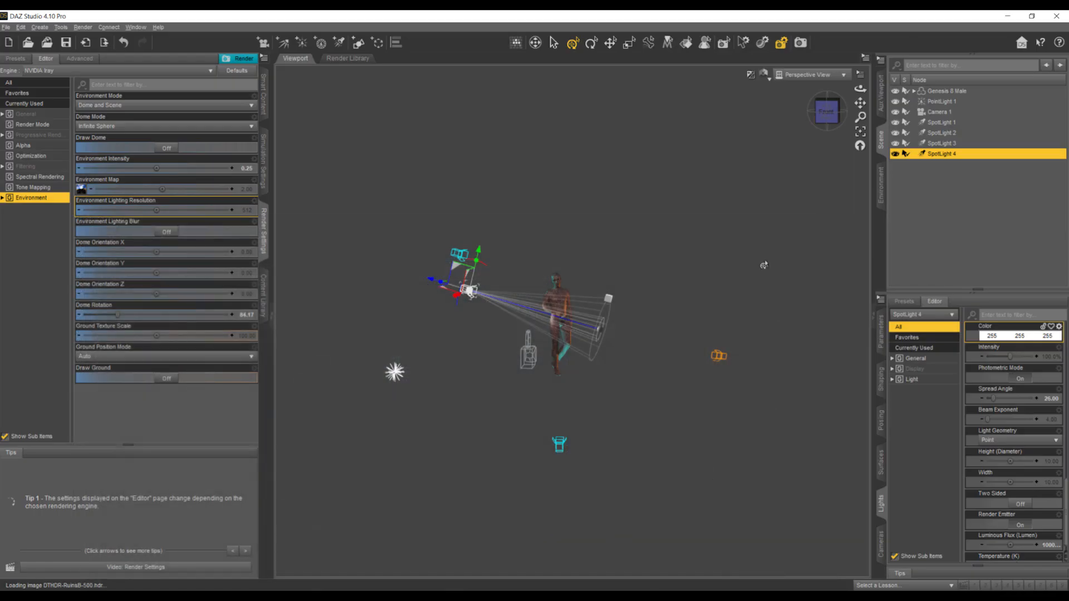
left_click_drag(826, 116, 821, 109)
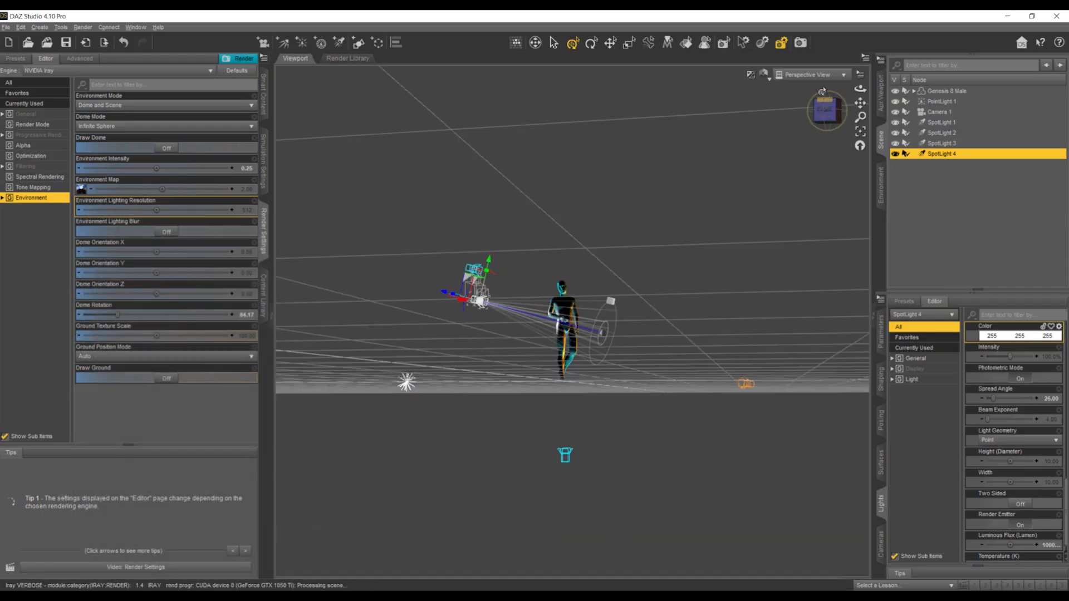
left_click(806, 78)
left_click(797, 166)
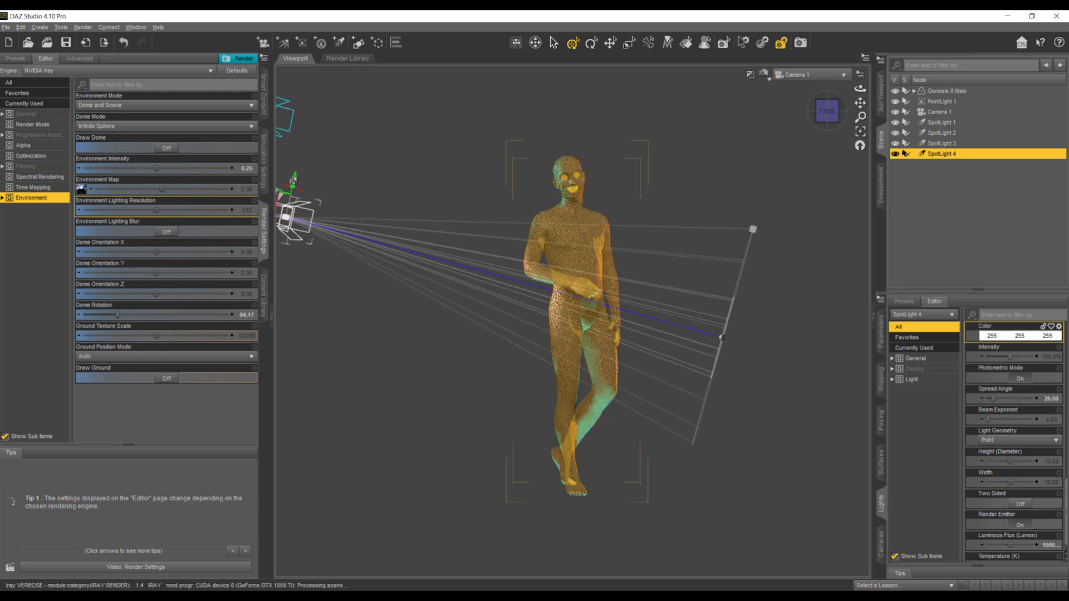
- Lower SpotLight 4 slightly and pull it farther back from the figure so its beam ends at the body, checking through Camera 1
left_click_drag(293, 182, 282, 213)
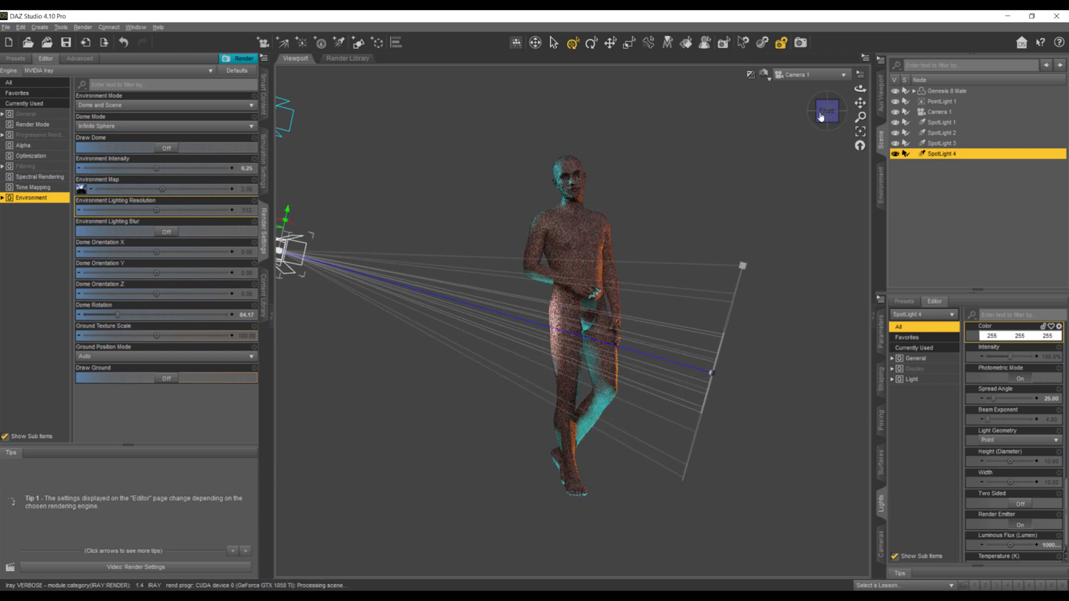
left_click(807, 74)
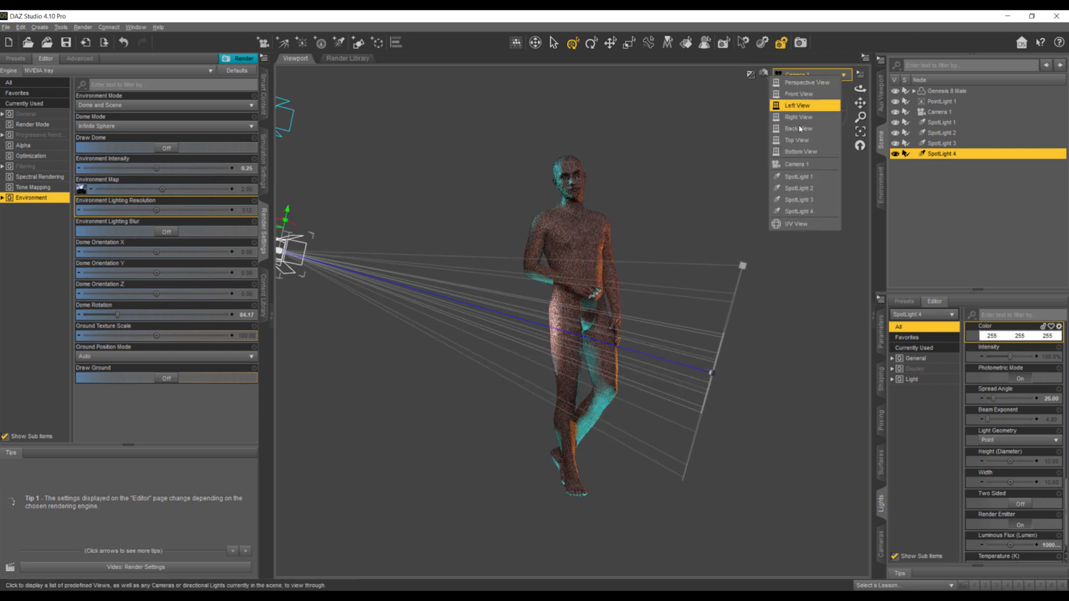
left_click(802, 81)
left_click_drag(439, 307, 401, 294)
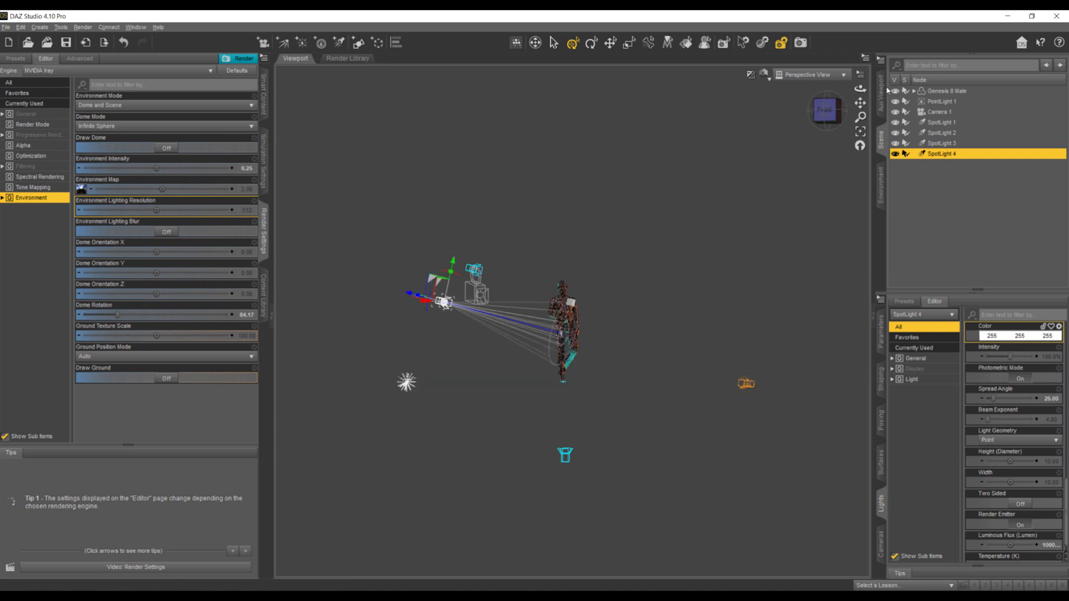
left_click(810, 74)
left_click(788, 169)
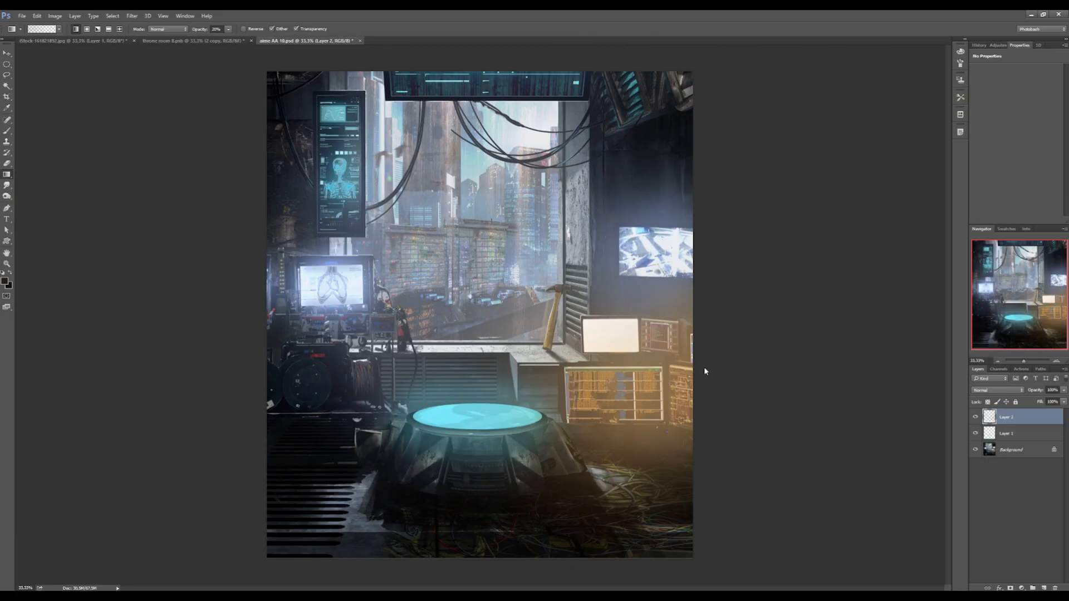
- Raise SpotLight 4 to a Y Translate of about 163 and compare the lighting with the lab background in Photoshop
key("alt+Tab")
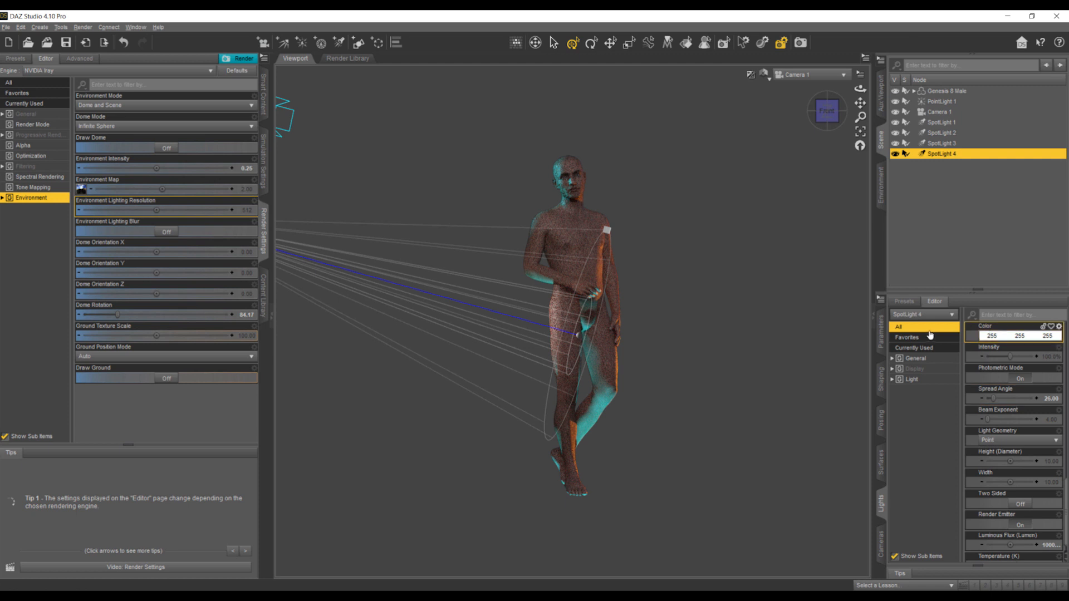
scroll(1027, 372, "up", 5)
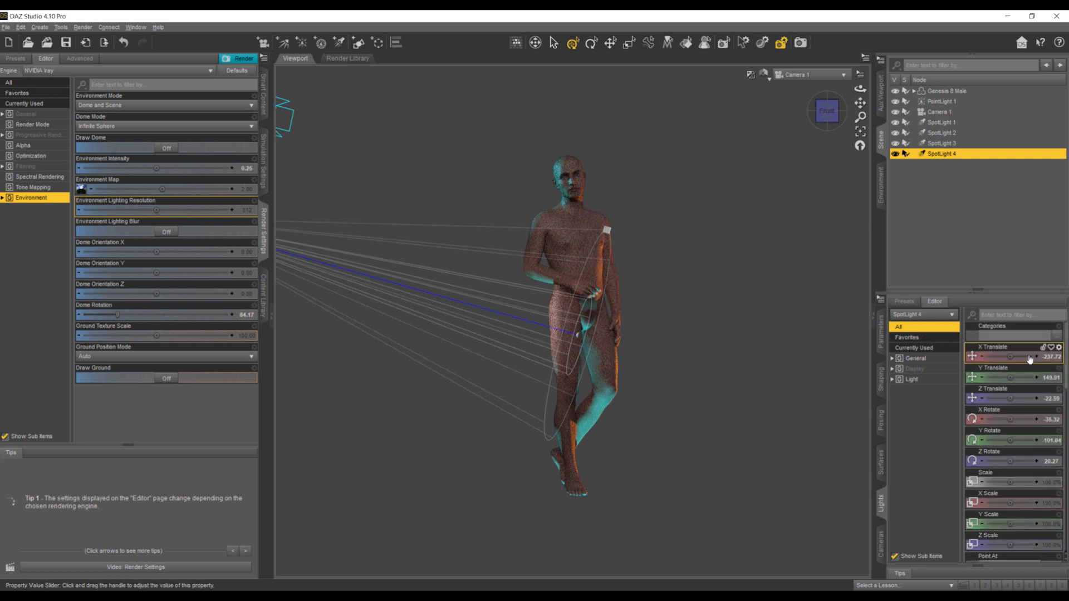
left_click_drag(1009, 377, 1017, 377)
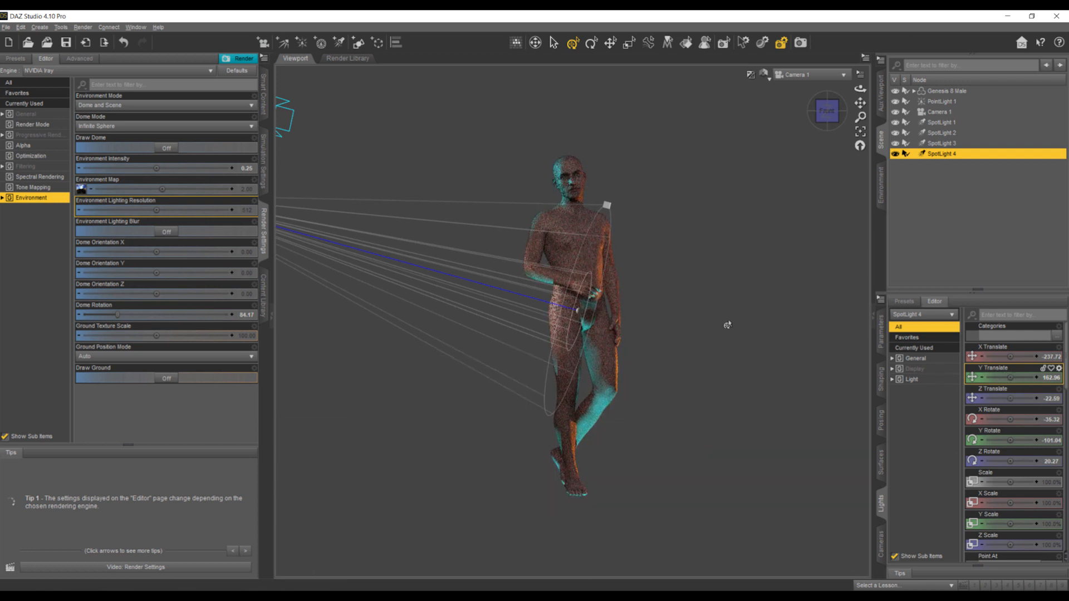
key("alt+Tab")
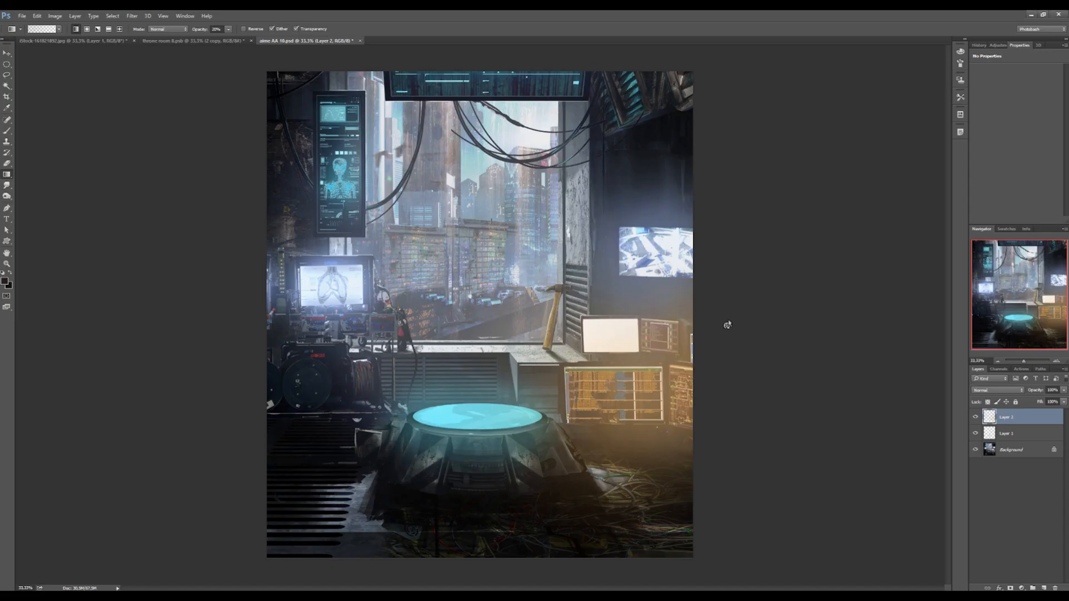
key("alt+Tab")
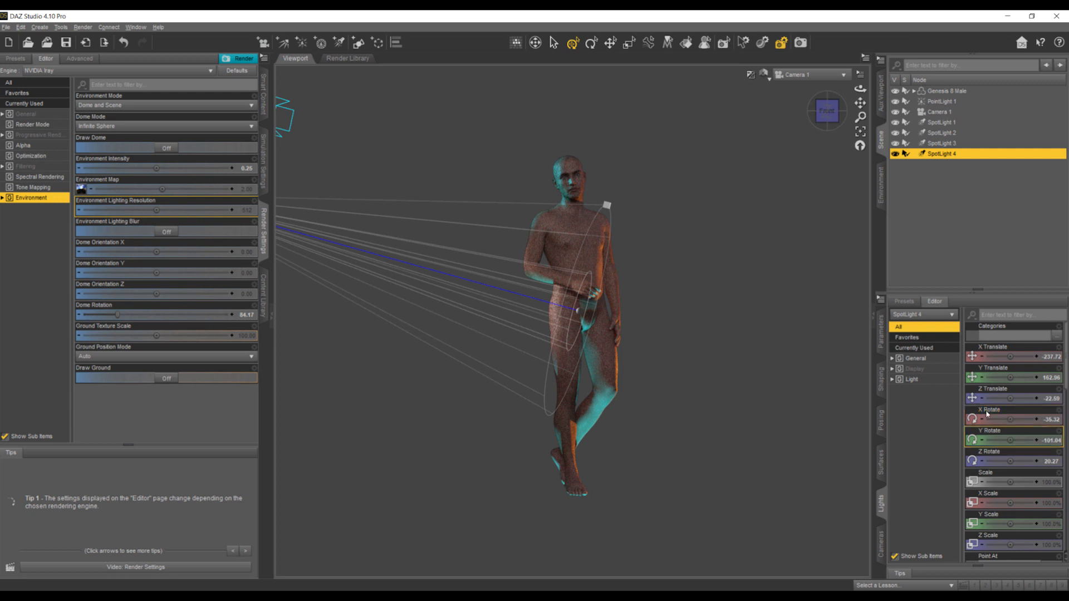
- Tint SpotLight 4's light color pale blue (215, 219, 255)
left_click(921, 380)
left_click(1019, 354)
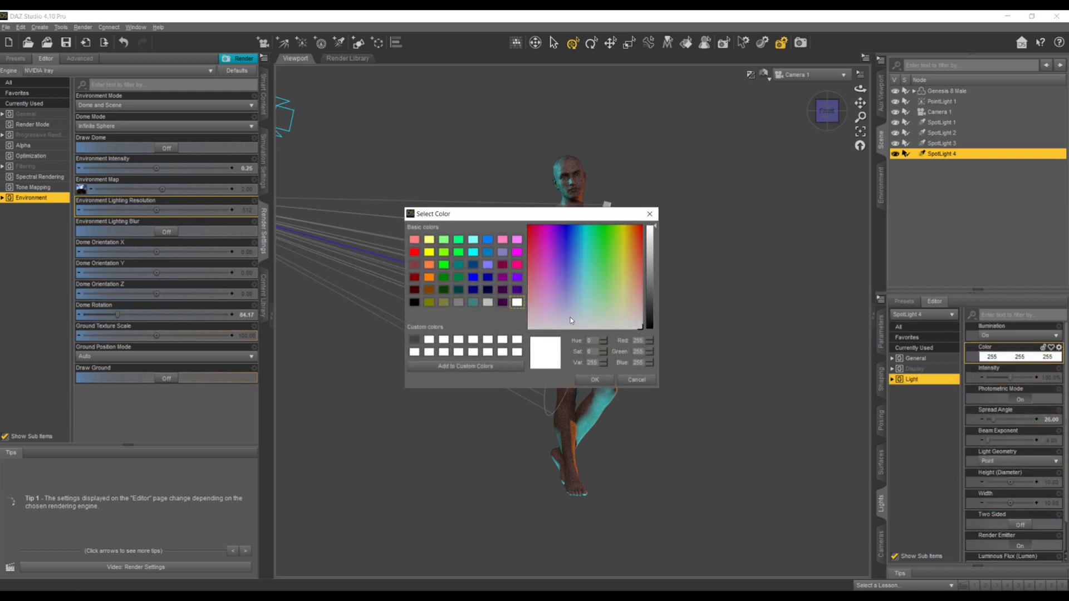
left_click(567, 318)
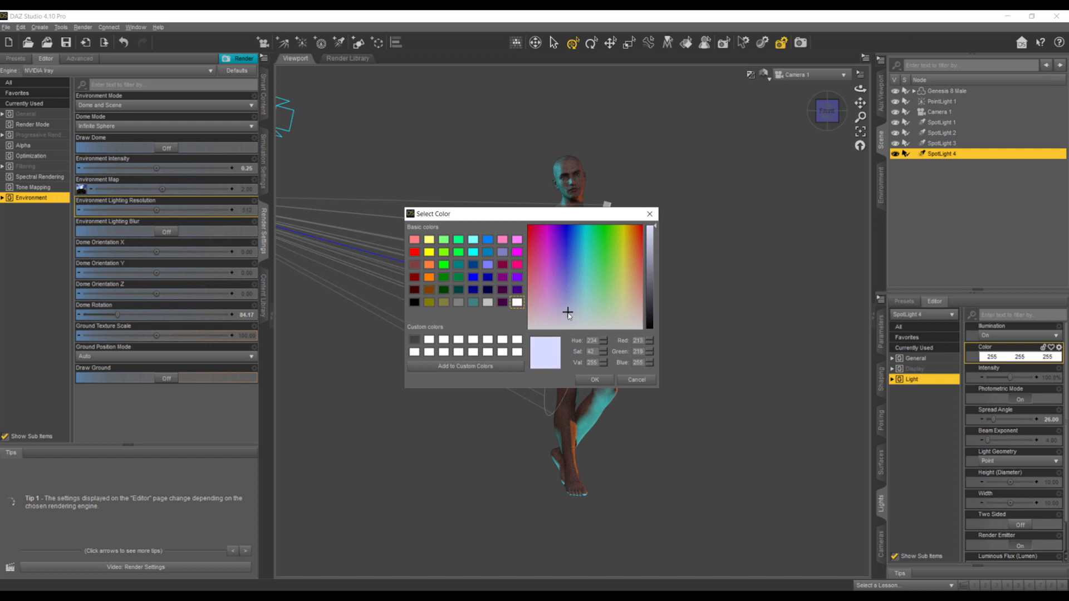
left_click(588, 380)
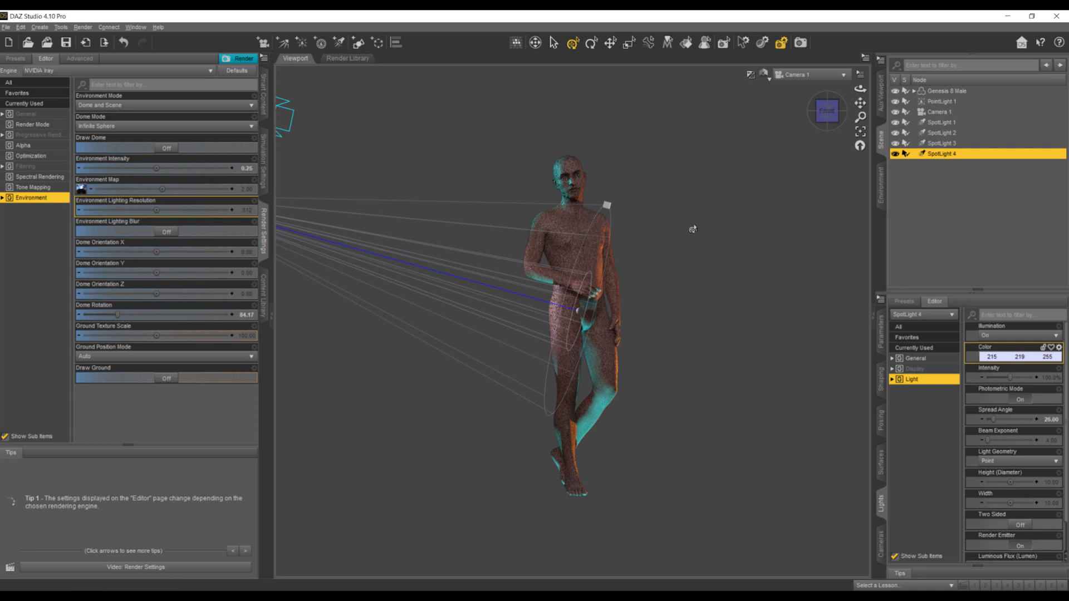
- Create SpotLight 5 as a copy of the pale blue SpotLight 4
left_click(339, 42)
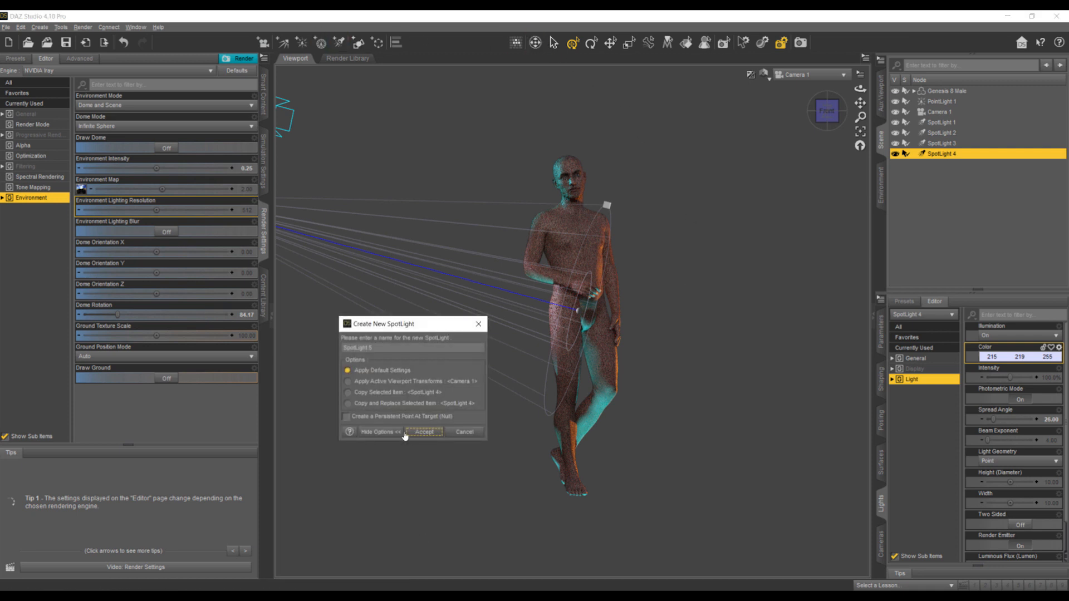
left_click(347, 392)
left_click(424, 432)
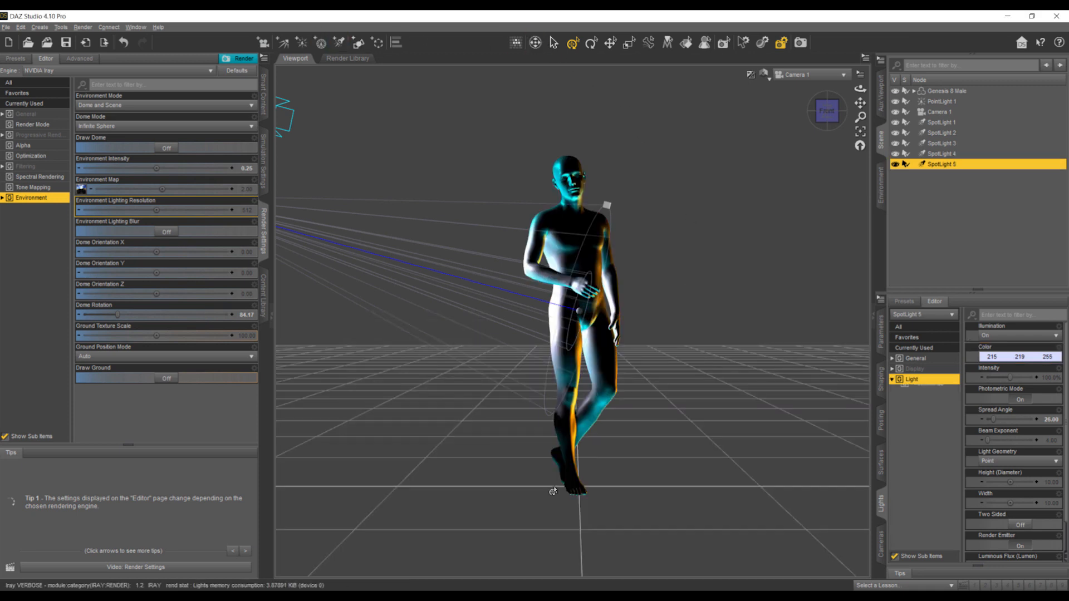
- In Perspective View, move SpotLight 5 across to the opposite side of the figure, near the orange spotlight
left_click(791, 74)
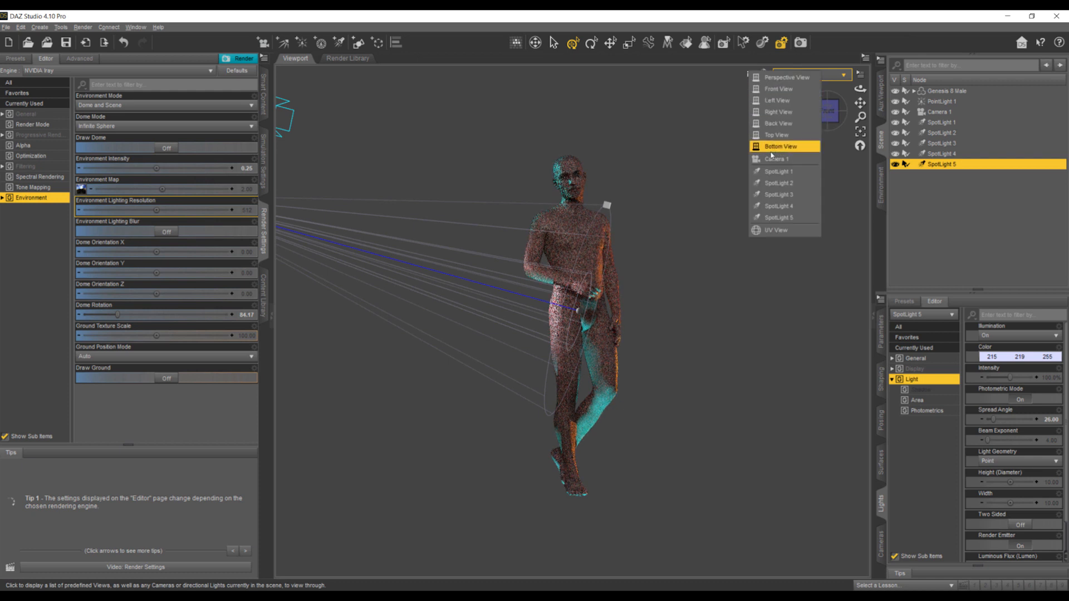
left_click(779, 77)
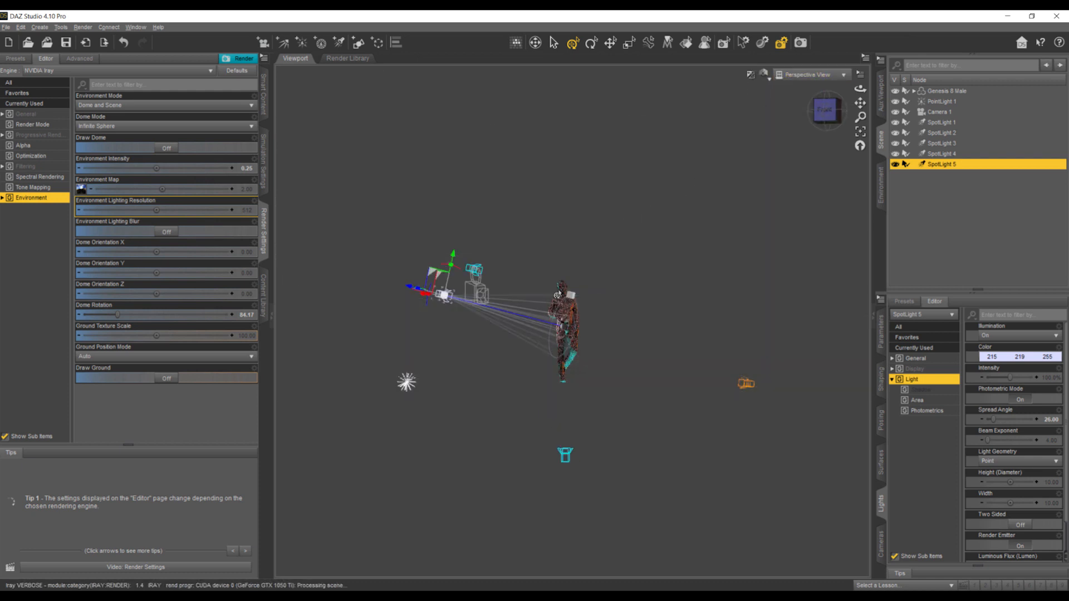
left_click_drag(825, 112, 825, 154)
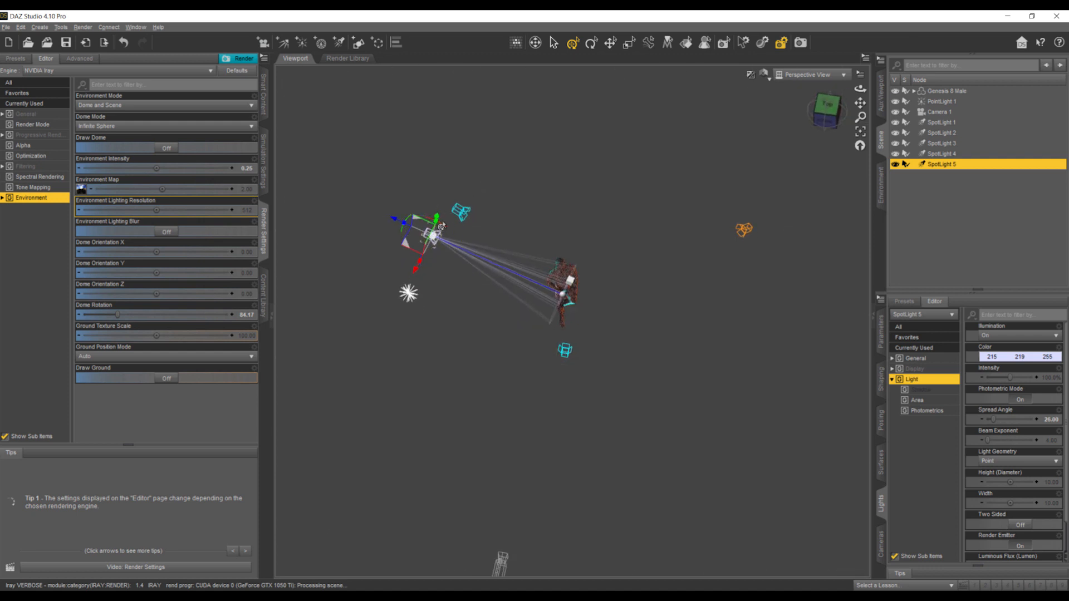
mouse_move(402, 246)
left_mouse_down()
mouse_move(575, 237)
mouse_move(708, 277)
left_mouse_up()
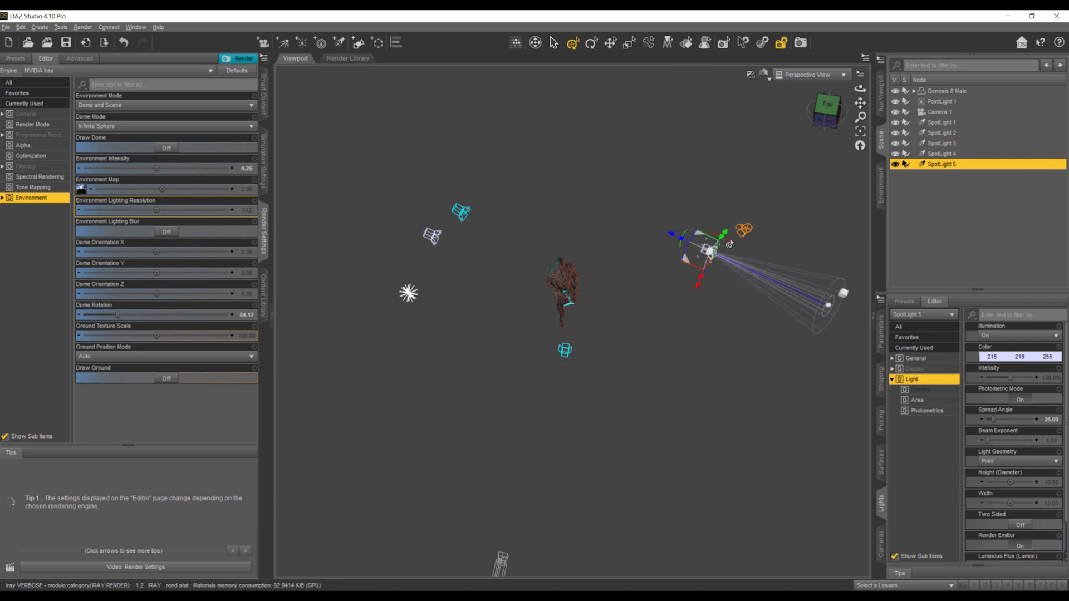
left_click_drag(682, 236, 689, 226)
- Rotate SpotLight 5 to face the figure and raise it to about upper-body height
left_click_drag(824, 121, 777, 289)
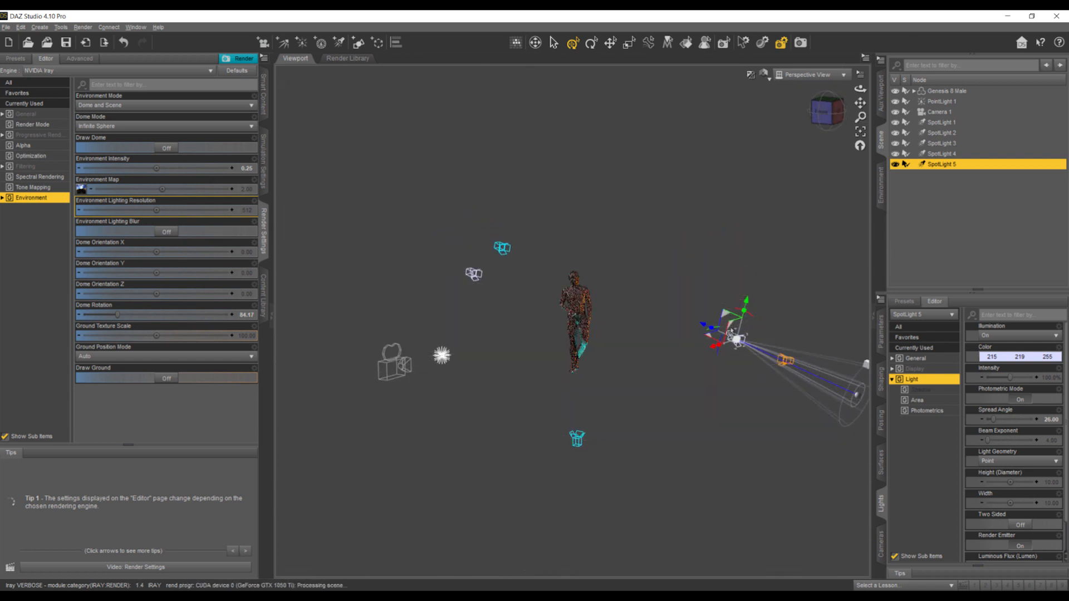
left_click_drag(766, 342, 754, 332)
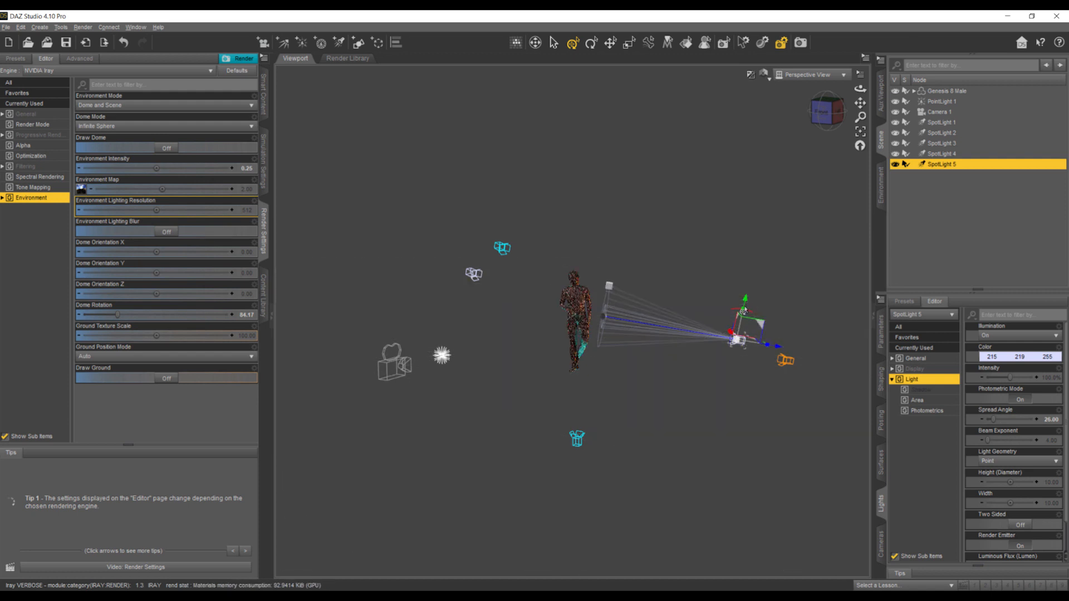
left_click_drag(744, 310, 735, 255)
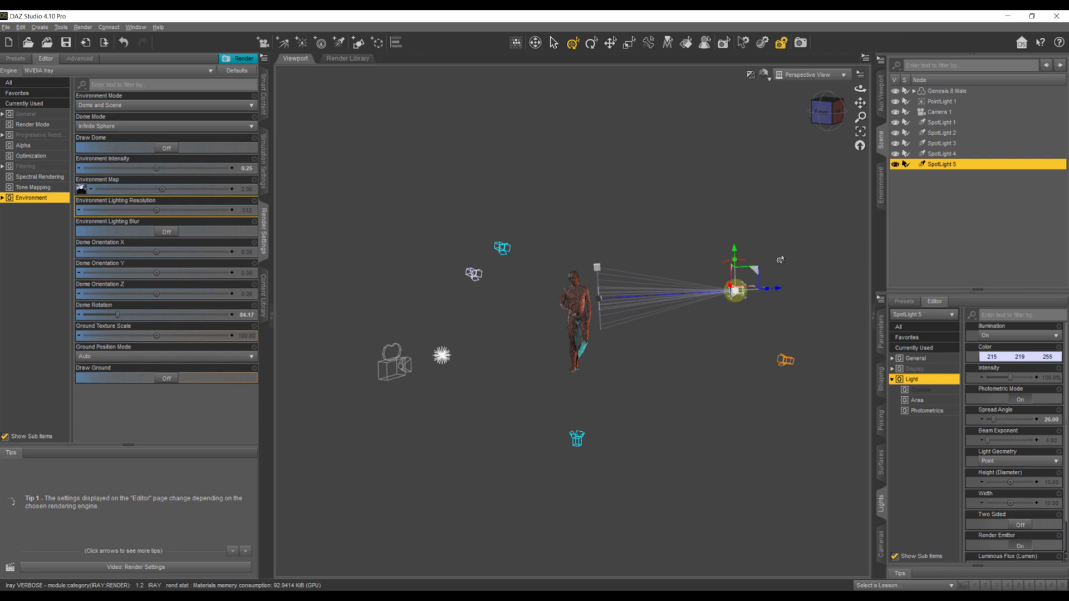
- Move SpotLight 5 closer so its beam covers the figure, and compare the Camera 1 view with the lab background in Photoshop
left_click_drag(820, 126, 679, 260)
left_click_drag(704, 430, 681, 408)
left_click_drag(827, 115, 716, 157)
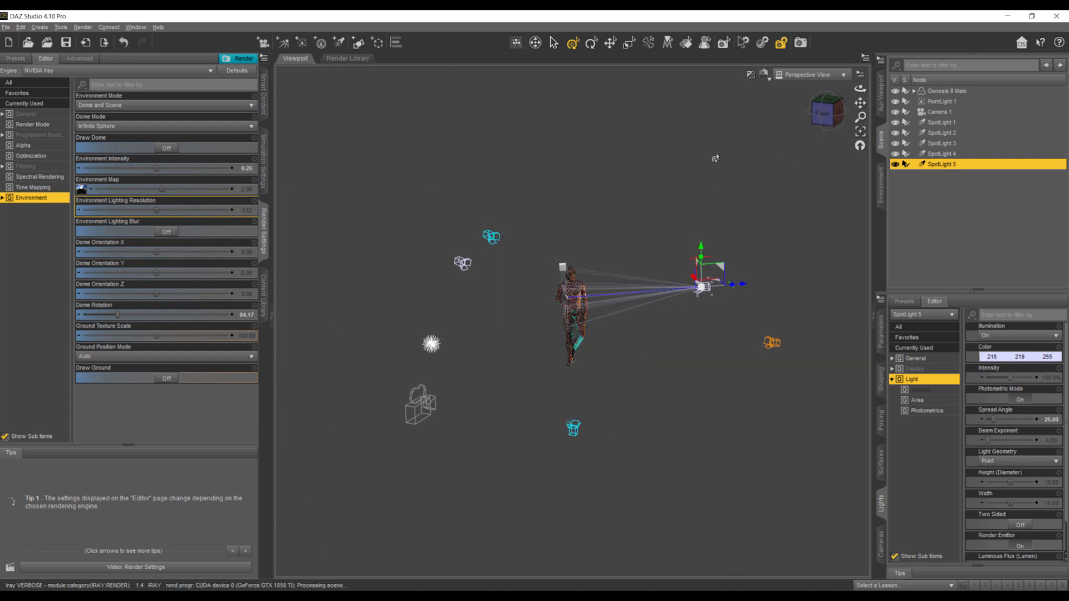
left_click(788, 78)
left_click(786, 163)
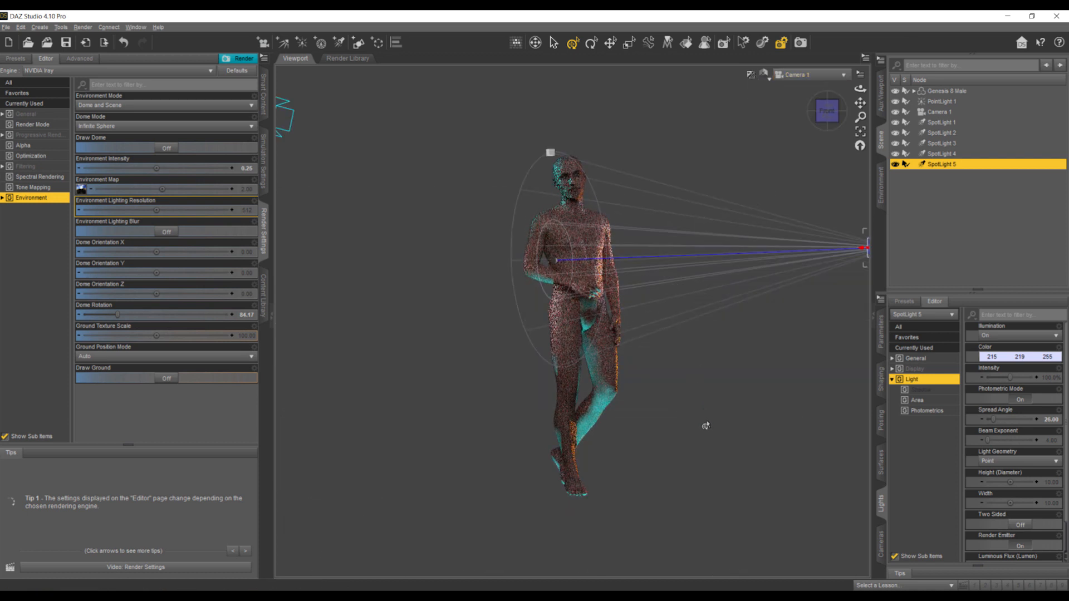
key("alt+Tab")
key("alt+Tab")
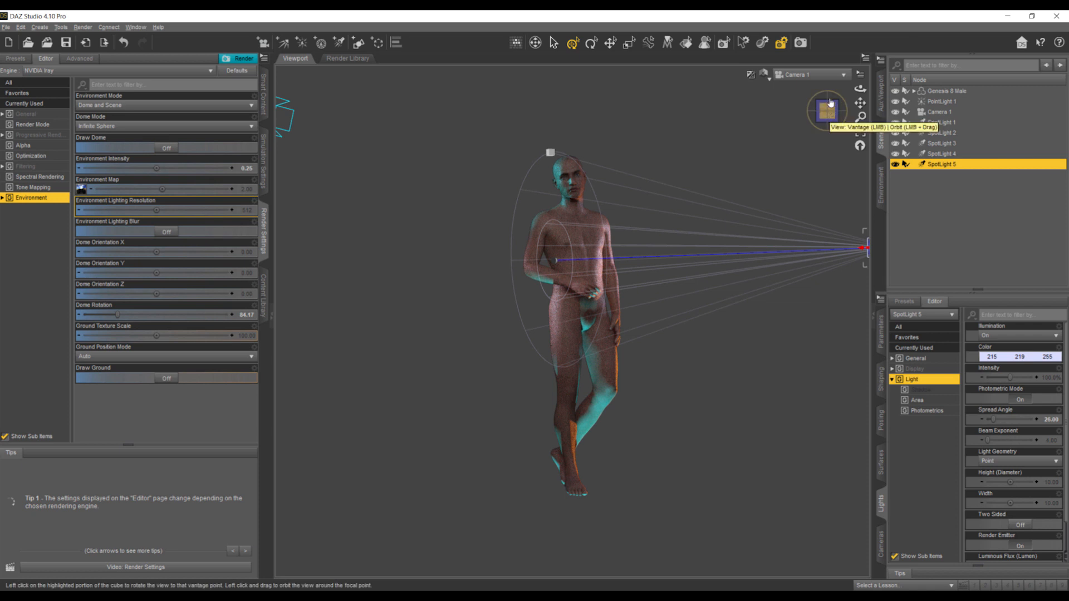
- Delete PointLight 1 behind the figure, working in Perspective View
left_click(814, 75)
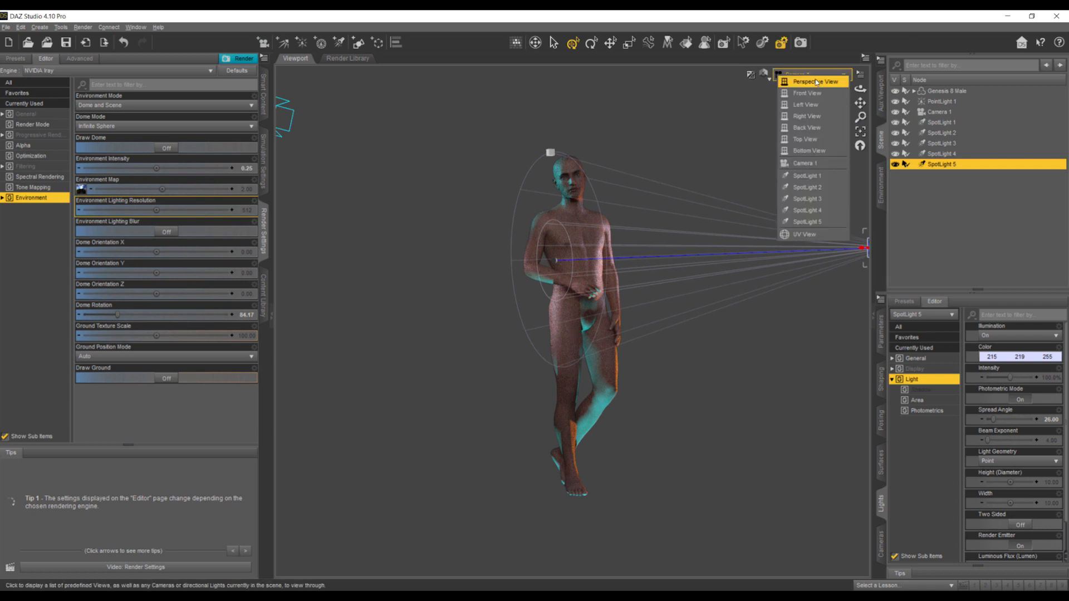
left_click(816, 82)
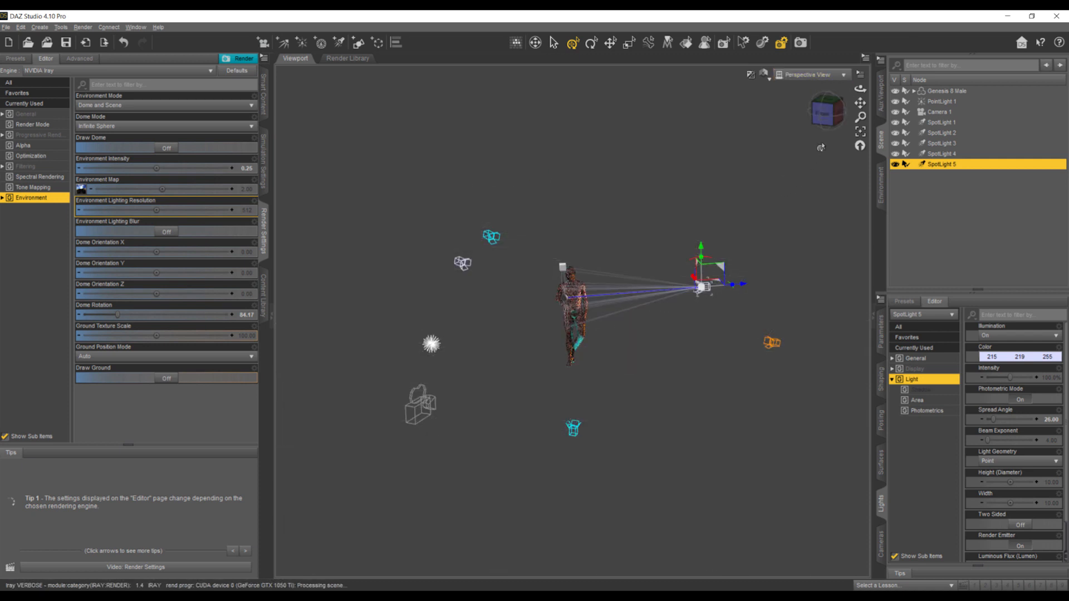
left_click(824, 121)
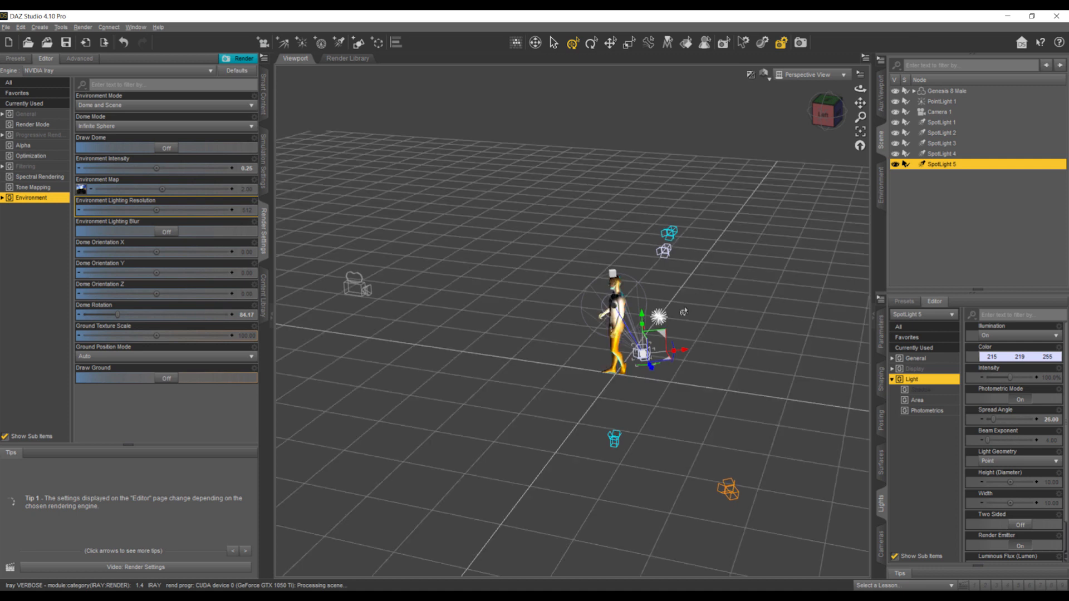
left_click(657, 320)
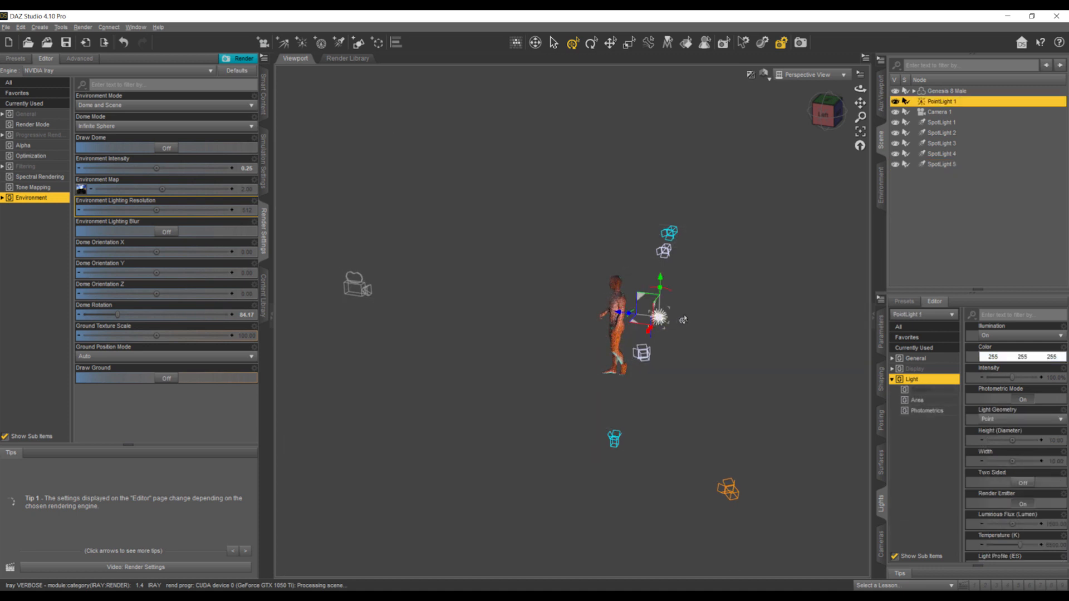
key("Delete")
- Create SpotLight 6 with the default settings
mouse_move(860, 88)
left_mouse_down()
mouse_move(790, 85)
mouse_move(794, 70)
left_mouse_up()
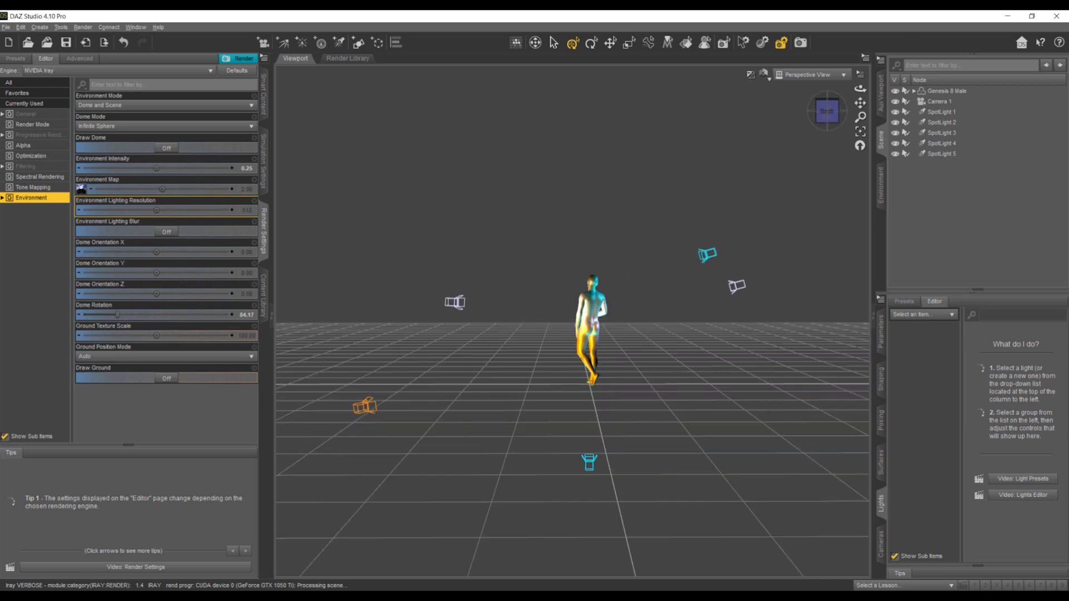
left_click(833, 121)
mouse_move(859, 89)
left_mouse_down()
mouse_move(793, 94)
mouse_move(875, 107)
mouse_move(855, 91)
left_mouse_up()
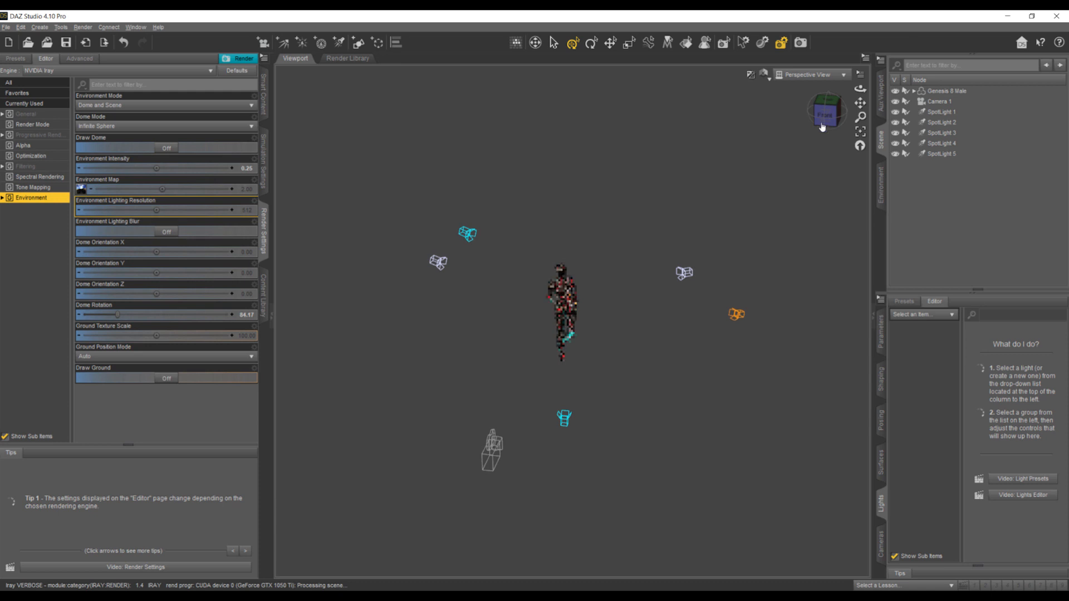
left_click(341, 43)
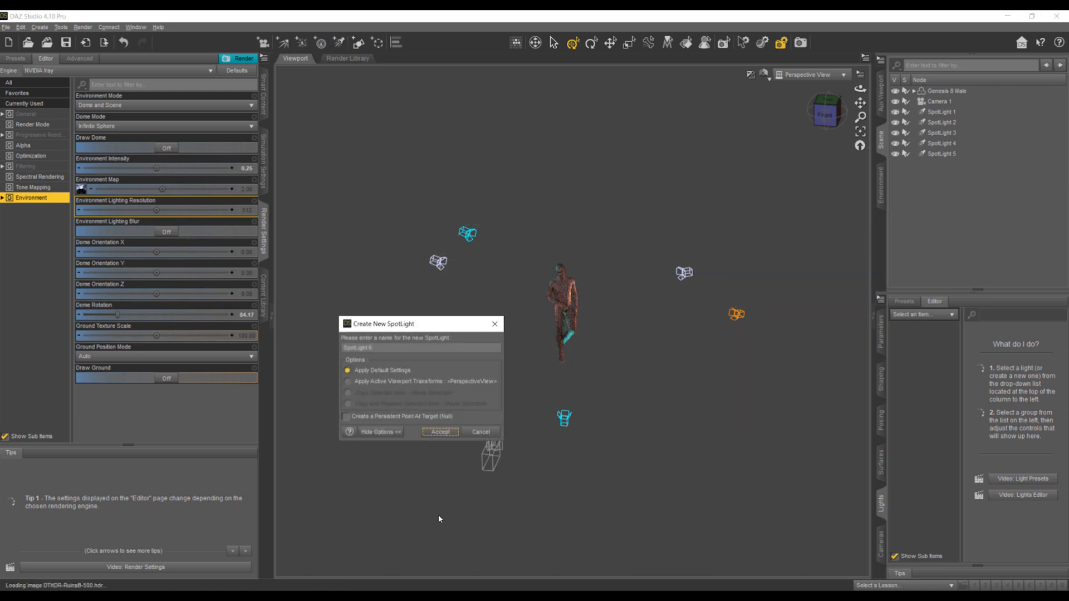
left_click(424, 433)
- Place SpotLight 6 behind the figure above head height, turned around and tilted down toward the figure's back
left_click_drag(860, 89, 752, 91)
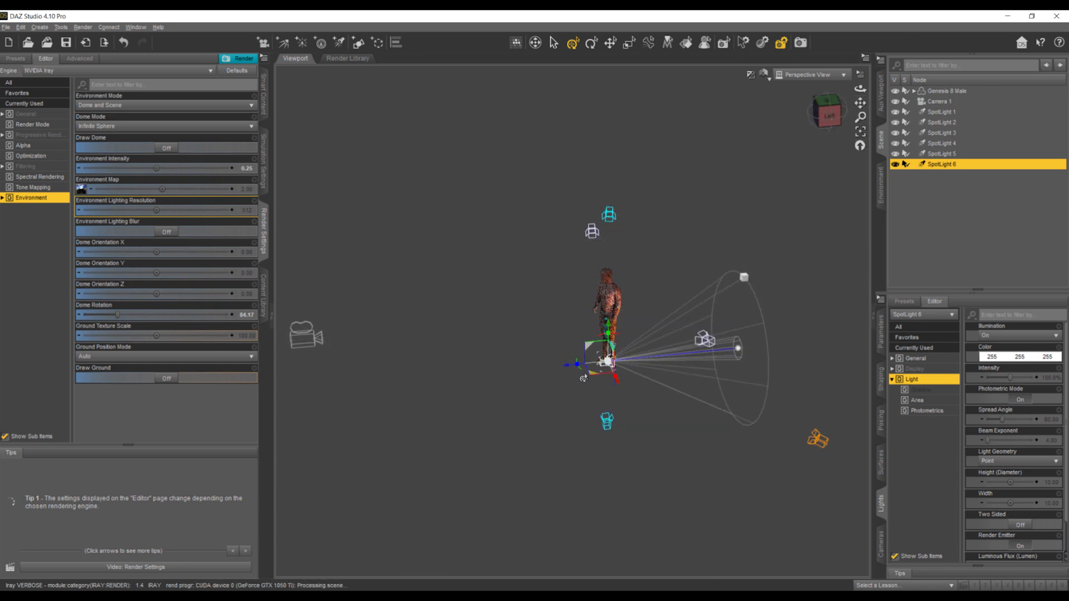
left_click_drag(580, 366, 482, 381)
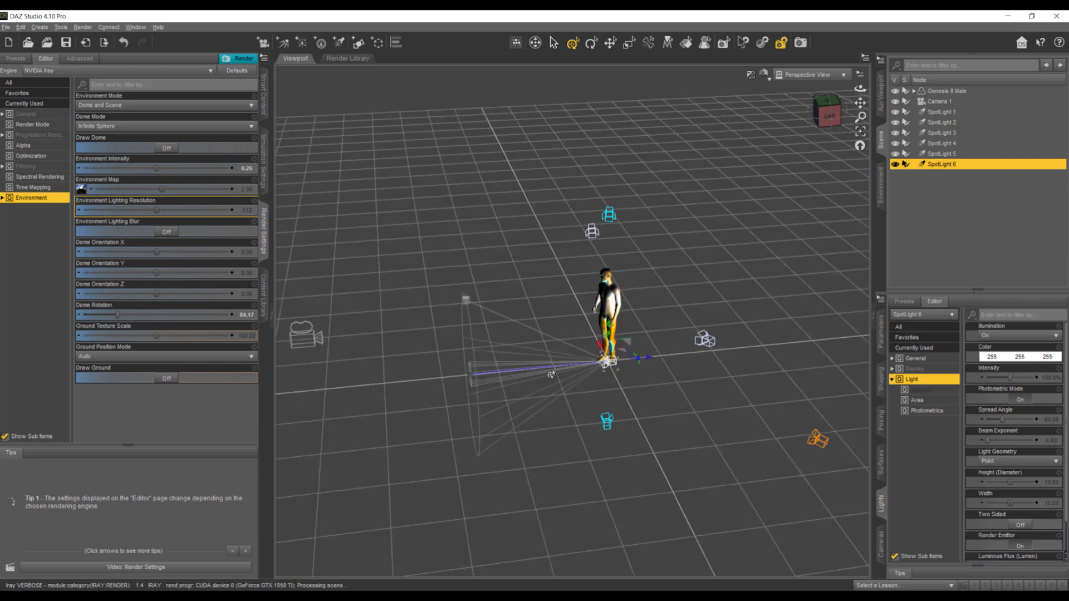
mouse_move(649, 361)
left_mouse_down()
mouse_move(949, 343)
mouse_move(913, 341)
left_mouse_up()
left_click_drag(828, 119, 859, 115)
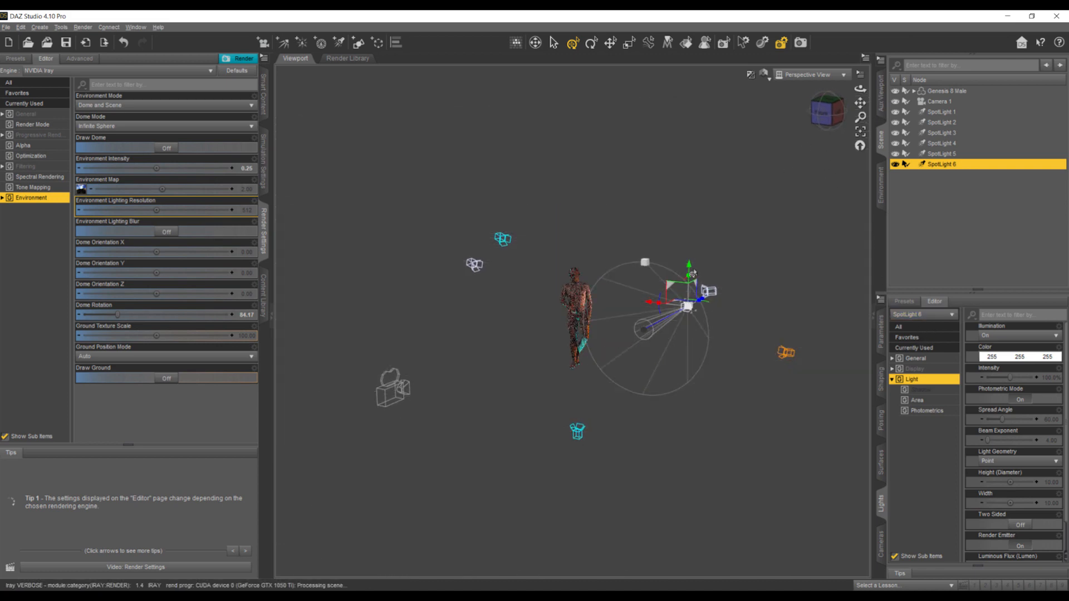
left_click_drag(686, 272, 681, 189)
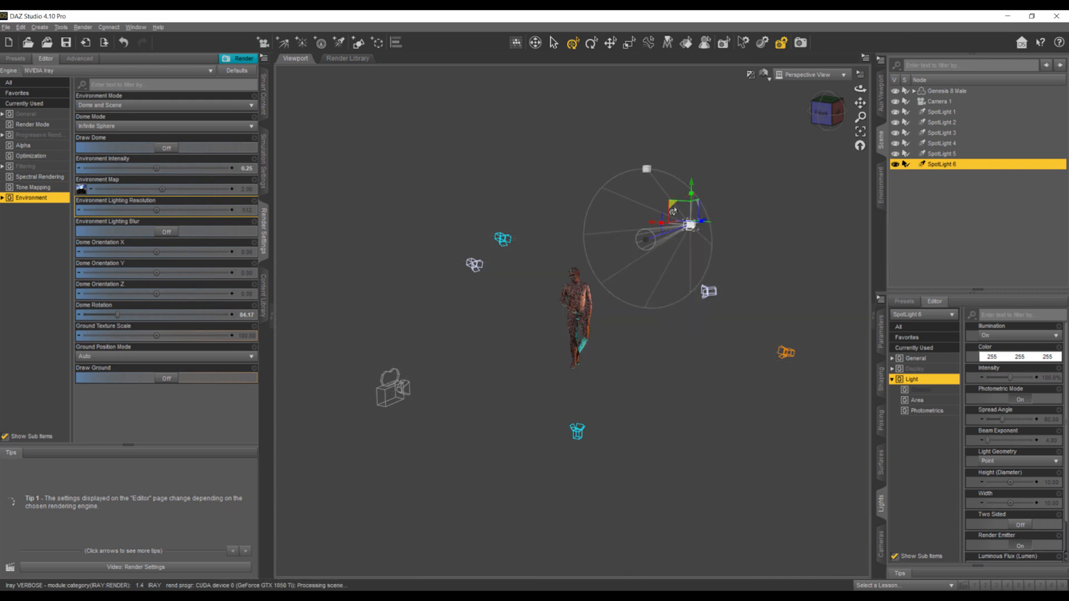
left_click_drag(685, 202, 705, 278)
- Increase SpotLight 6's Luminous Flux (Lumen)
scroll(1013, 501, "down", 2)
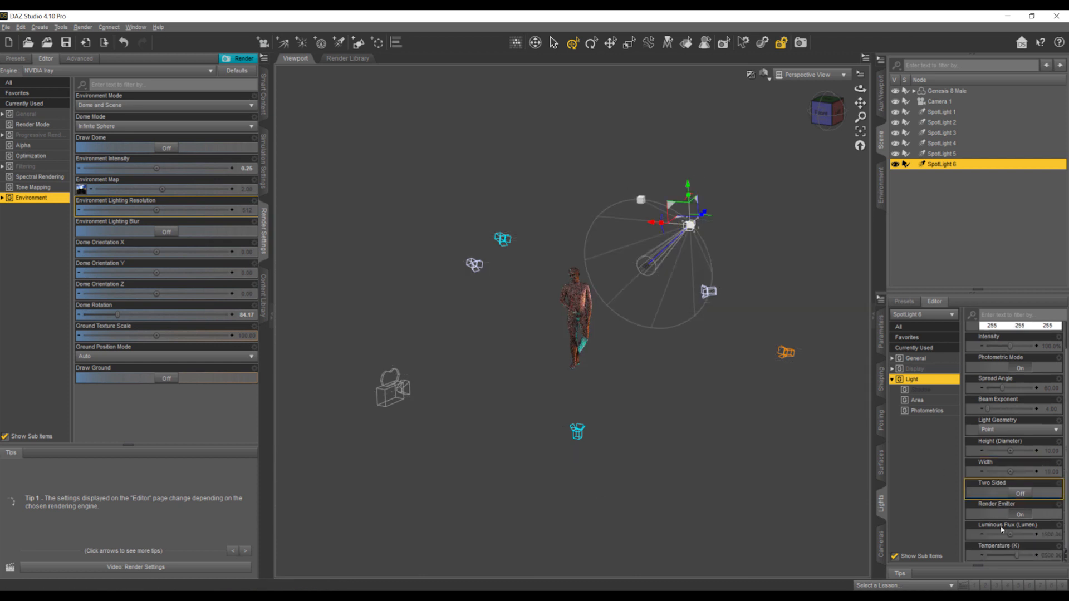
left_click(1041, 556)
left_click(1042, 535)
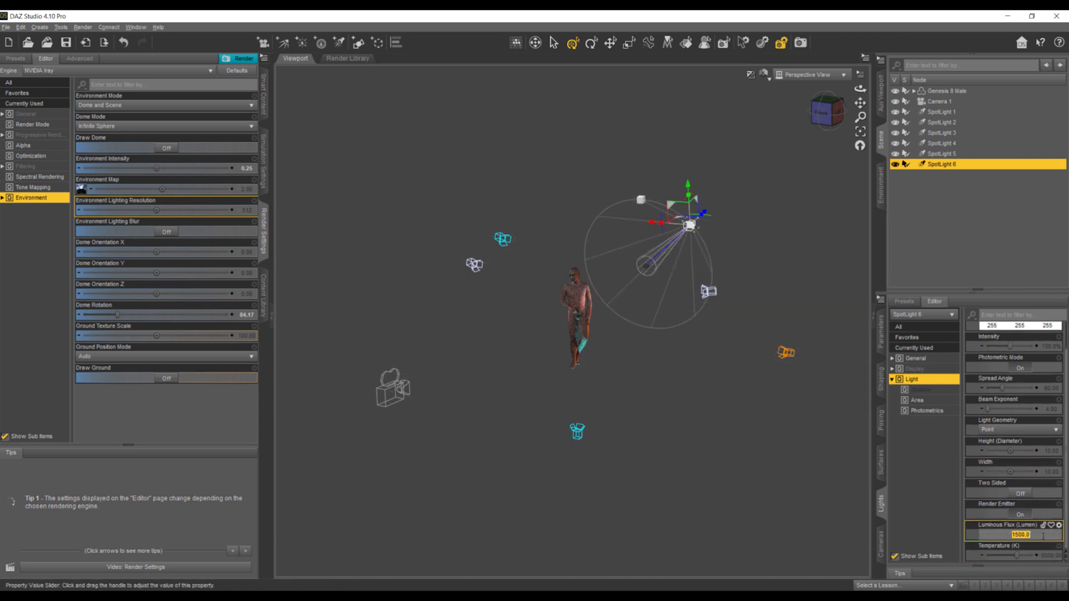
left_click(1023, 535)
key("Return")
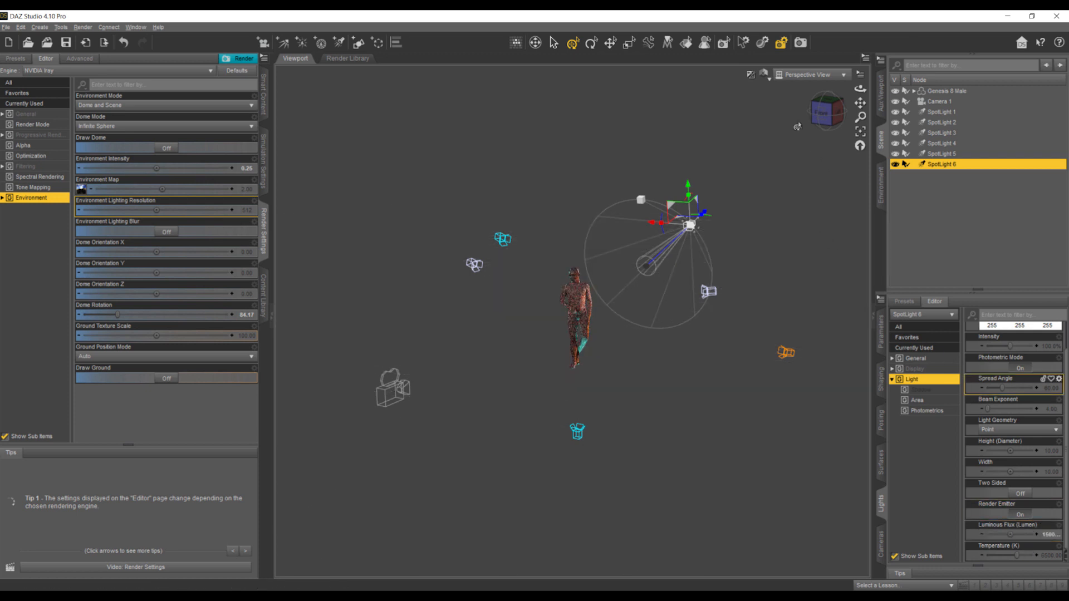
- In the Camera 1 view, shift SpotLight 6 beside the orange-lit shoulder at head height and angle it toward the figure
left_click(810, 74)
left_click(788, 165)
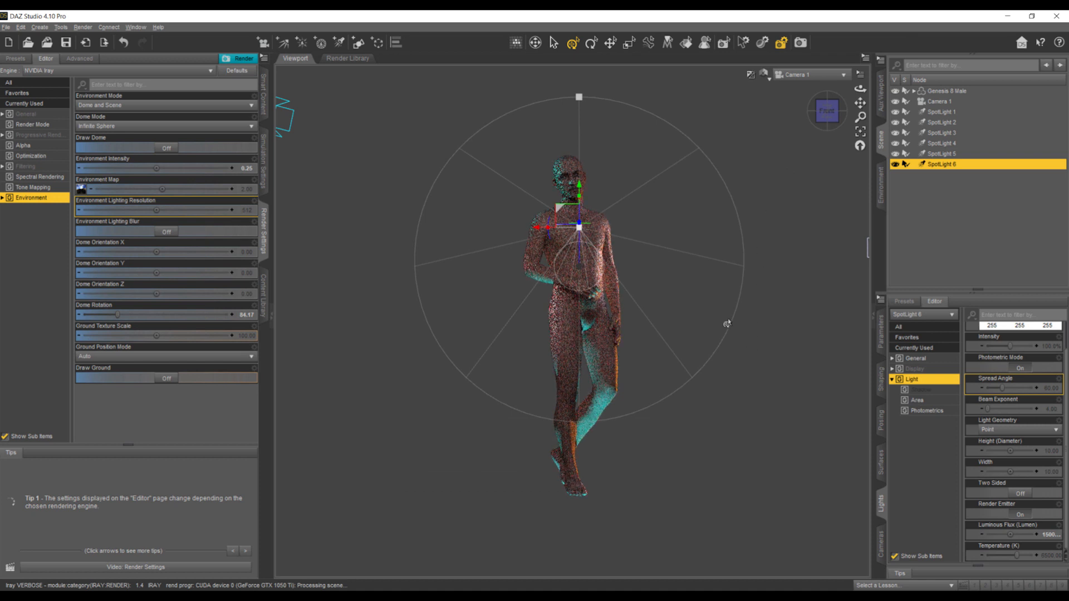
left_click_drag(538, 229, 647, 227)
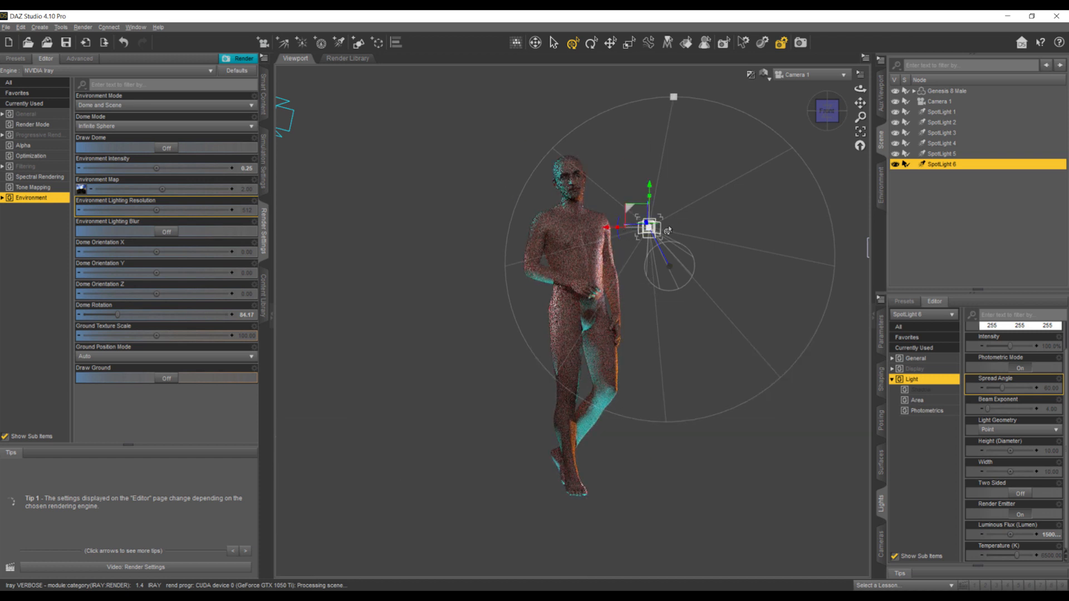
left_click_drag(657, 228, 660, 227)
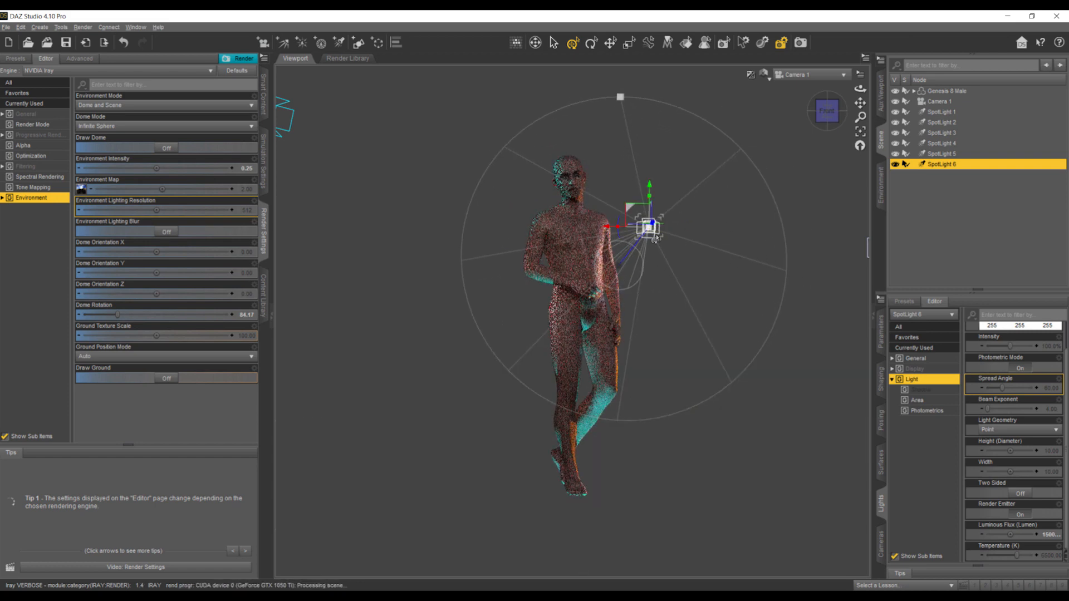
left_click_drag(649, 187, 650, 135)
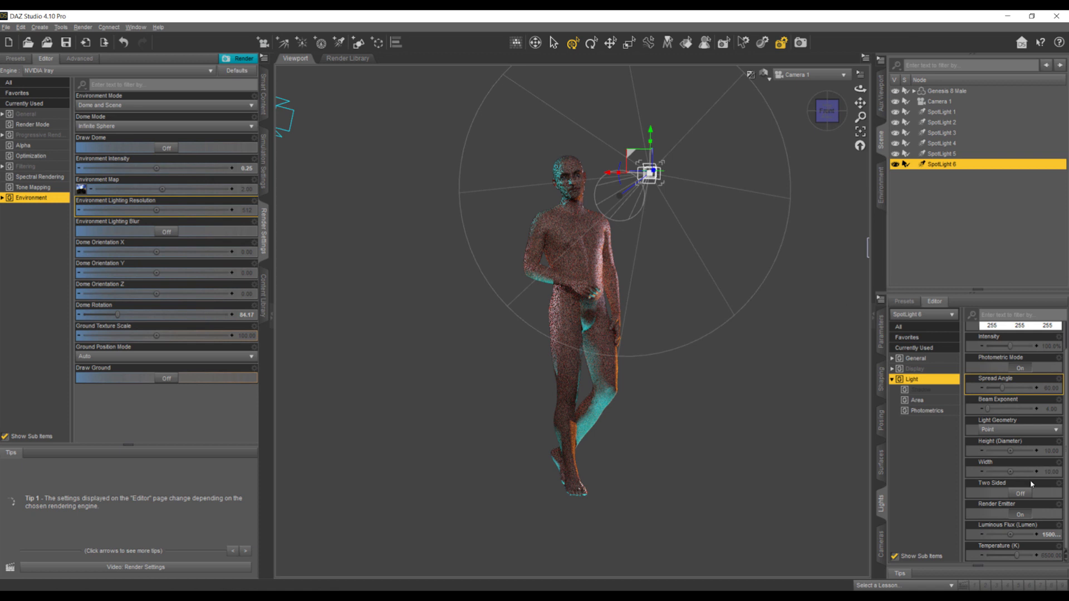
- Inspect SpotLight 6's placement in Perspective View and compare the Camera 1 view with the light hidden and shown
left_click(805, 78)
left_click(801, 88)
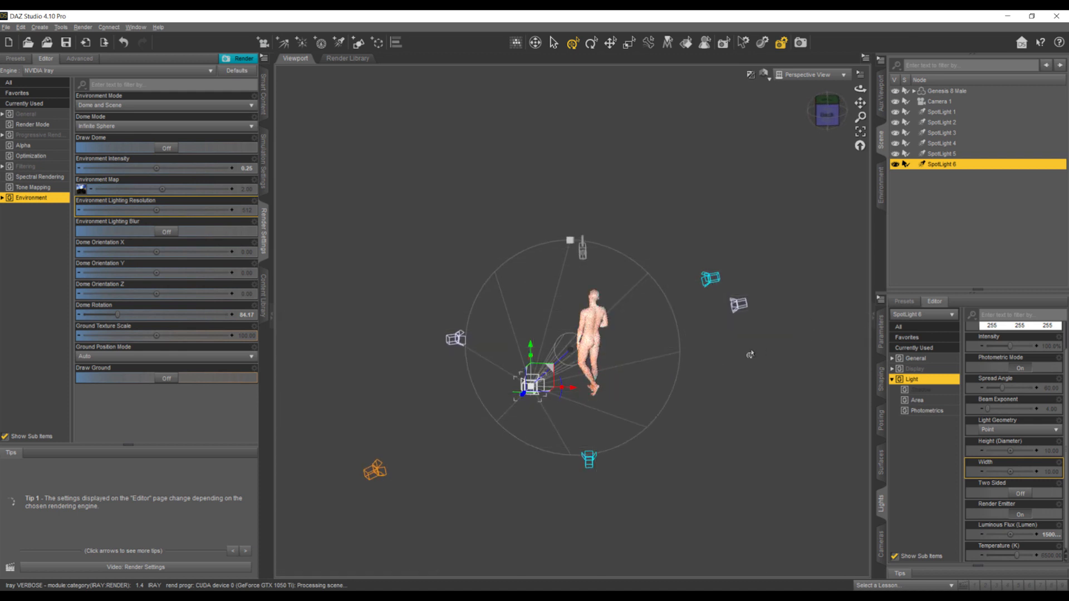
left_click(806, 75)
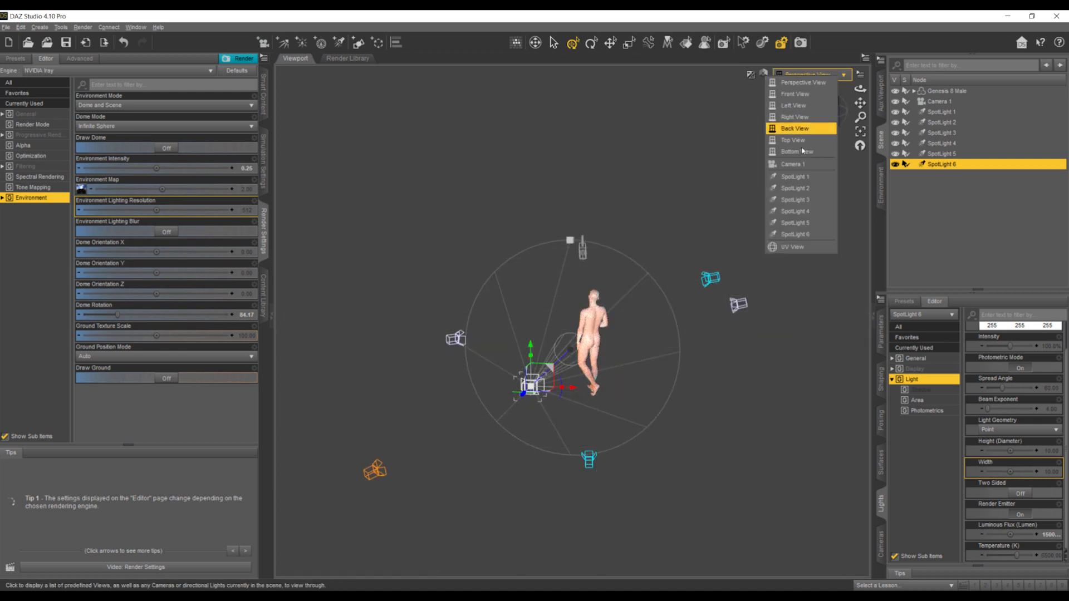
left_click(806, 166)
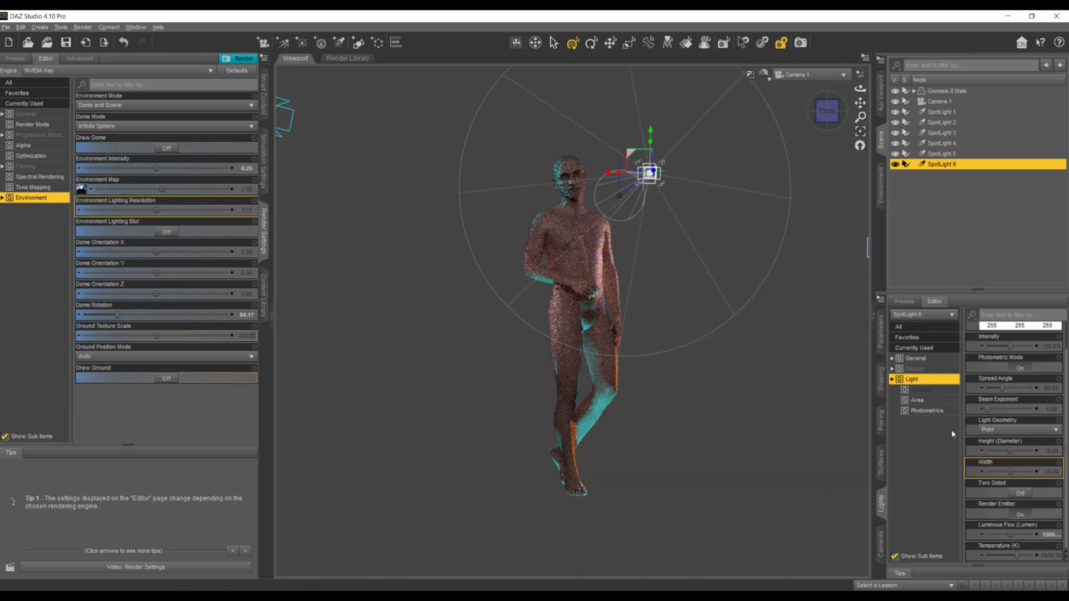
left_click(895, 164)
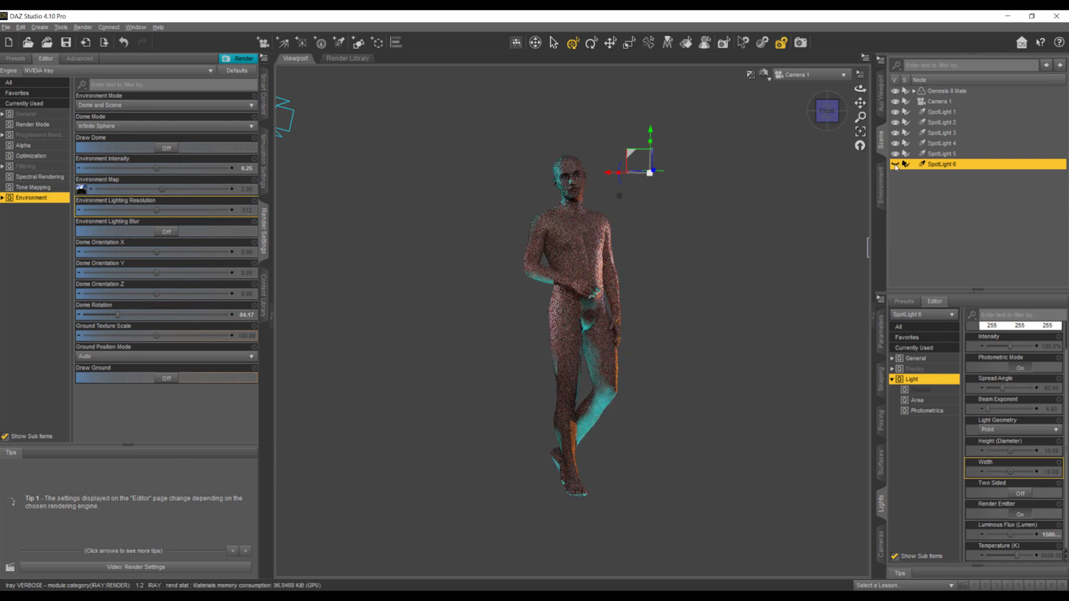
left_click(895, 164)
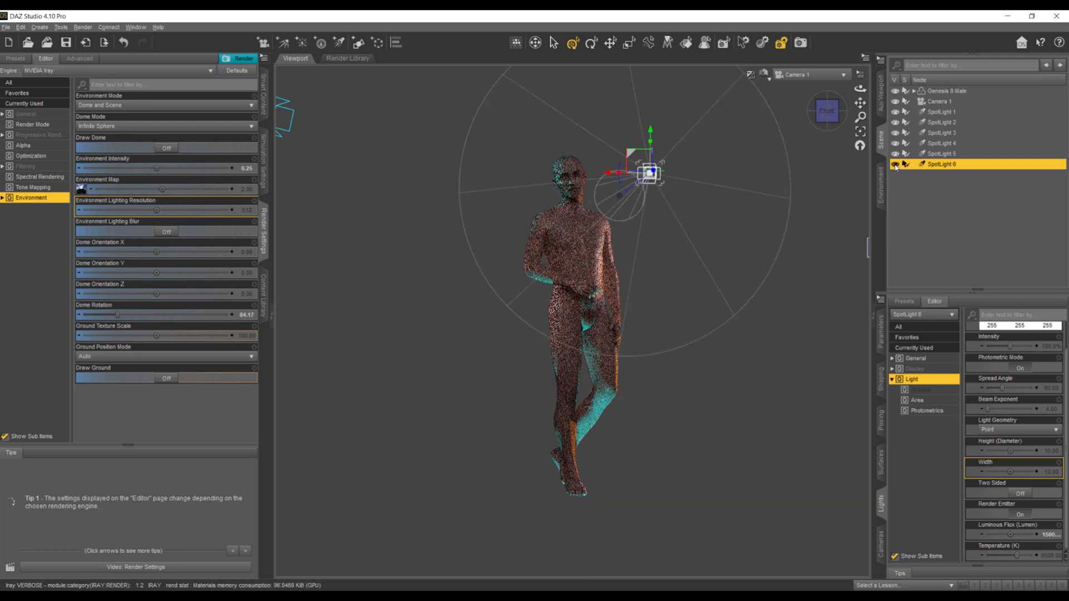
- Move SpotLight 6 higher and farther out from the figure, and create SpotLight 7 as a copy of it
left_click_drag(629, 156, 690, 116)
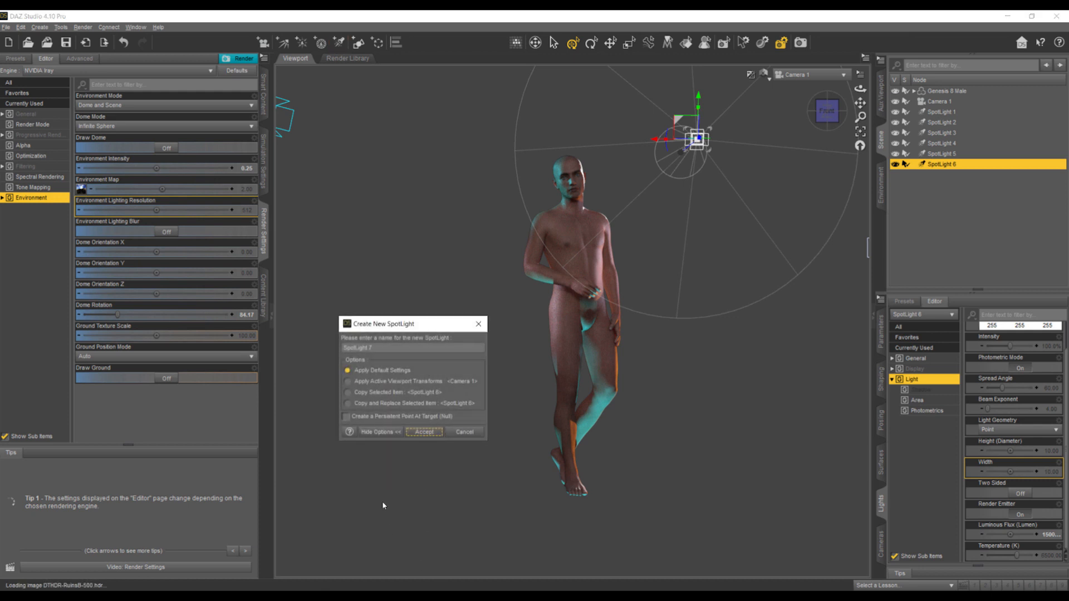
left_click(368, 393)
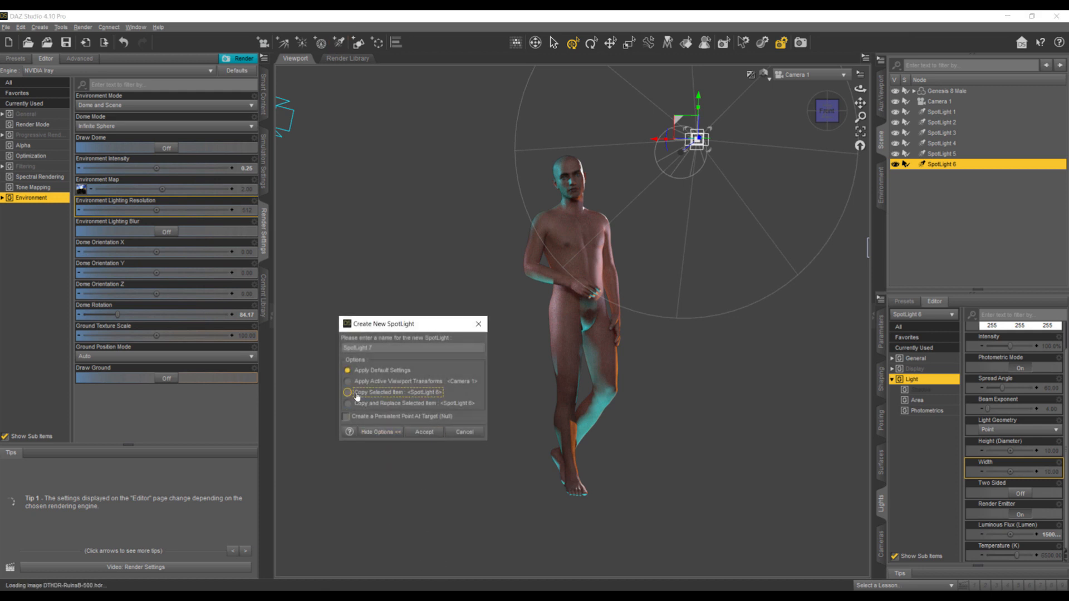
left_click(423, 432)
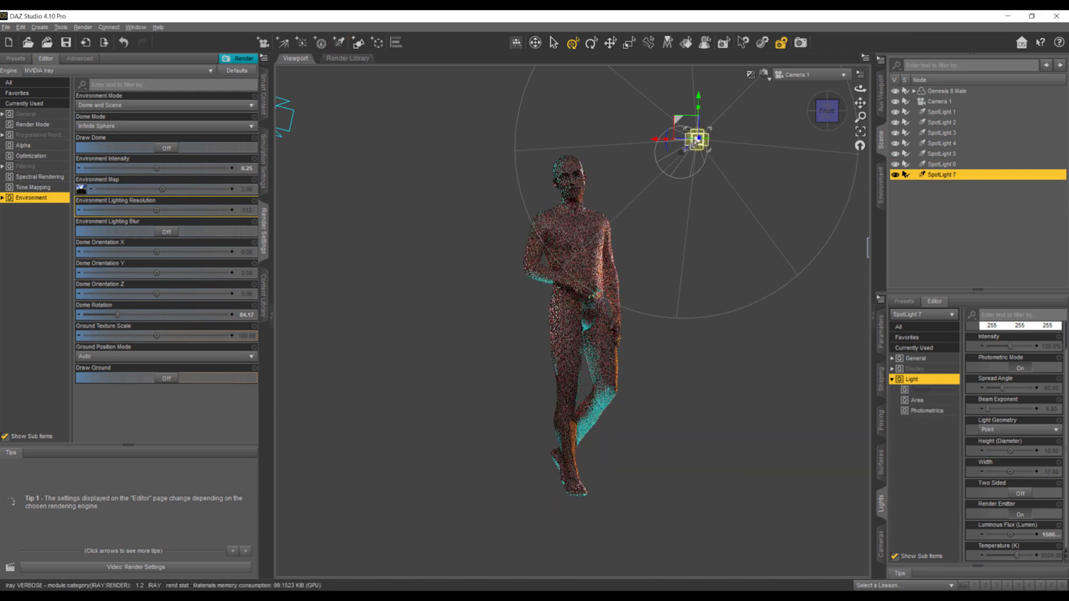
- Move SpotLight 7 to the opposite side behind the figure, mirroring SpotLight 6, and angle it back toward the figure
left_click(791, 76)
left_click(789, 79)
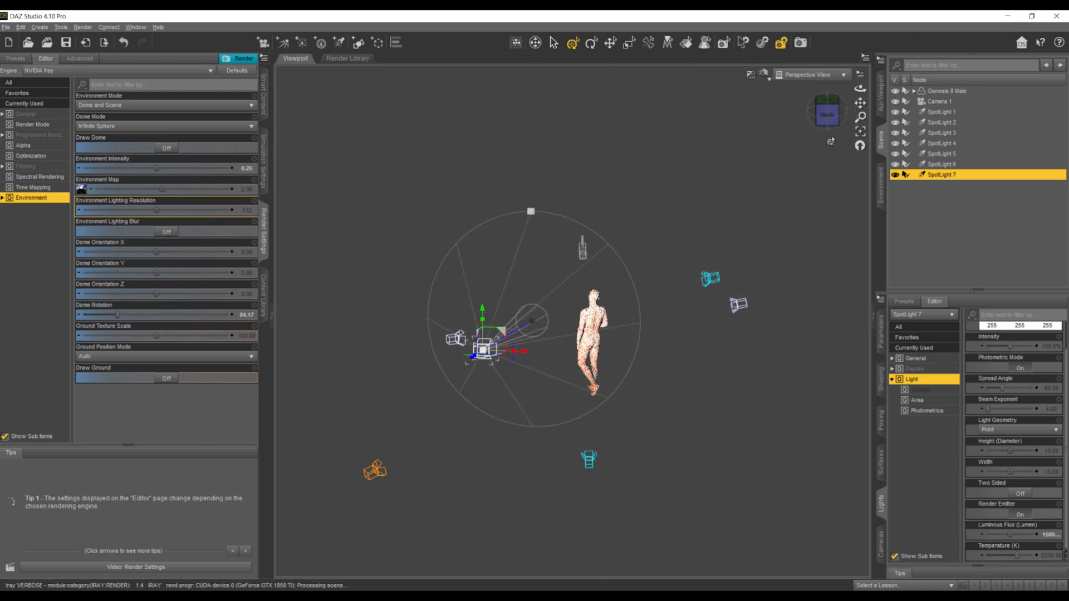
left_click_drag(827, 116, 591, 237)
left_click_drag(828, 120, 813, 136)
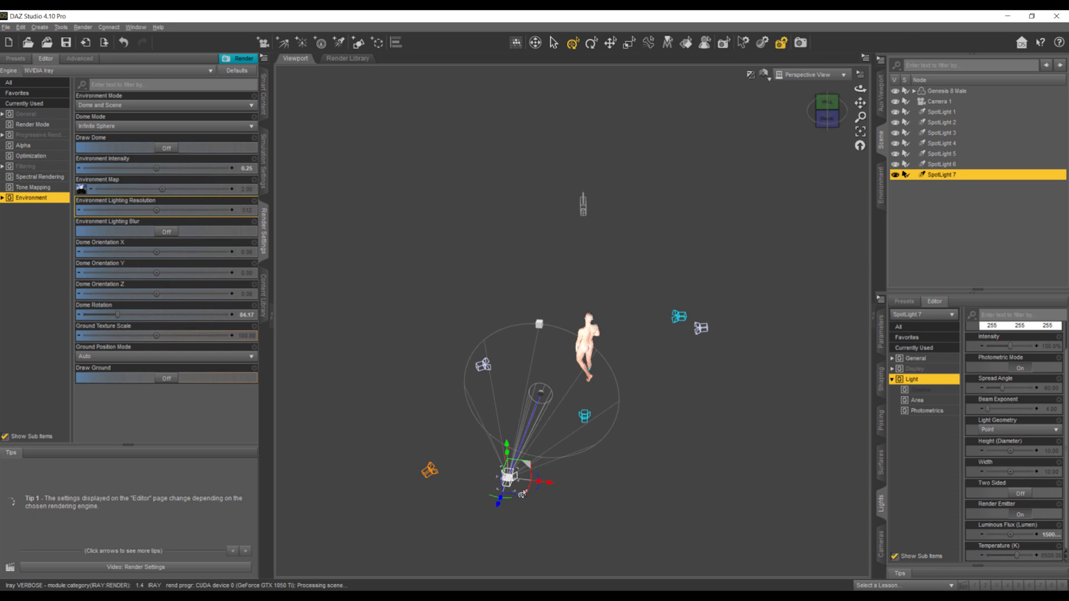
left_click_drag(519, 497, 680, 500)
left_click(811, 78)
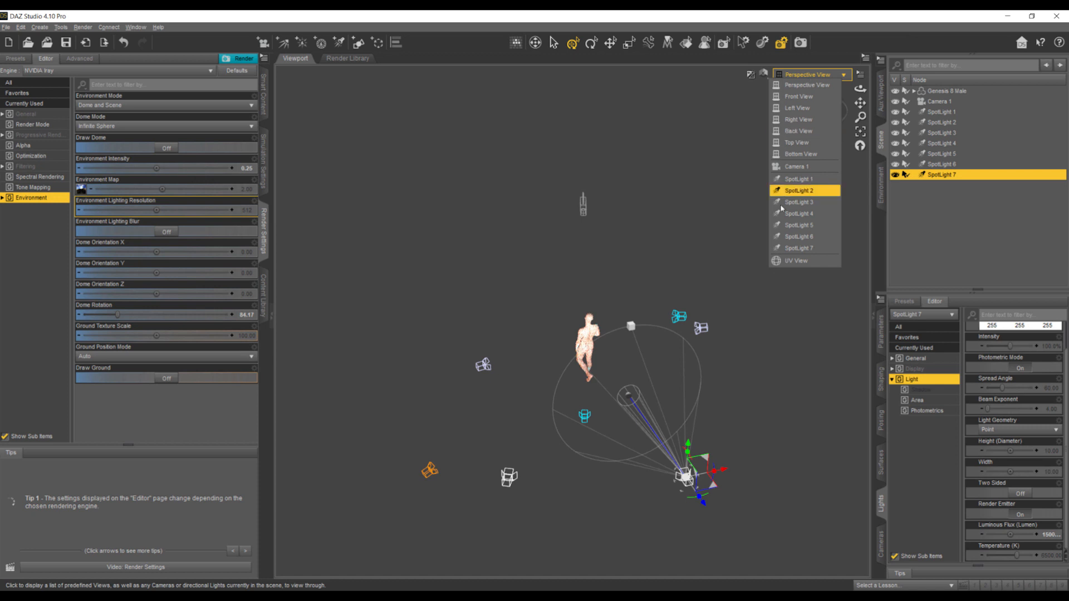
left_click(805, 171)
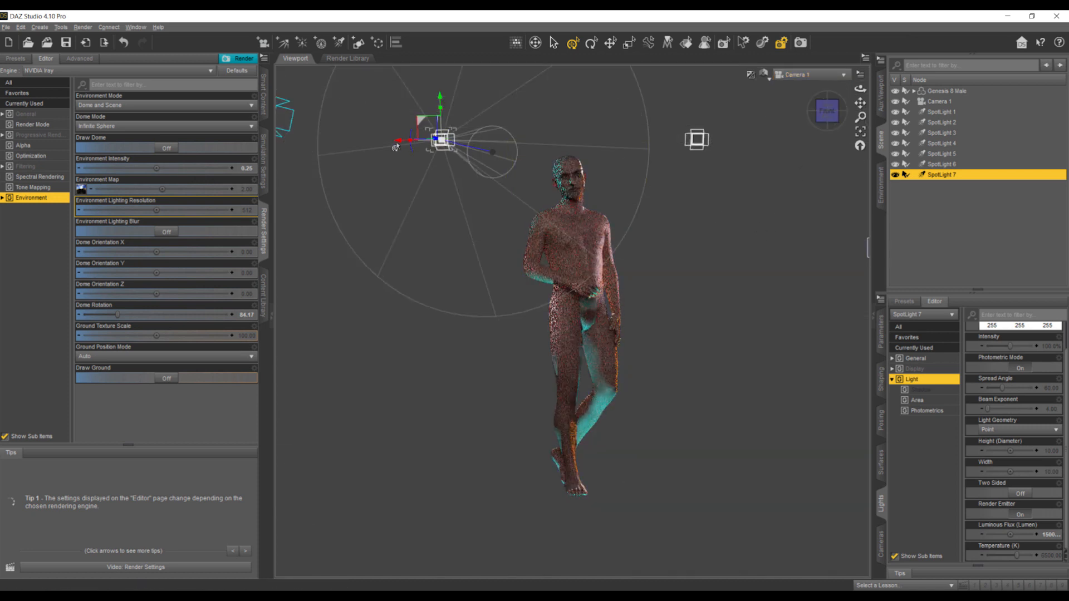
left_click_drag(394, 146, 358, 160)
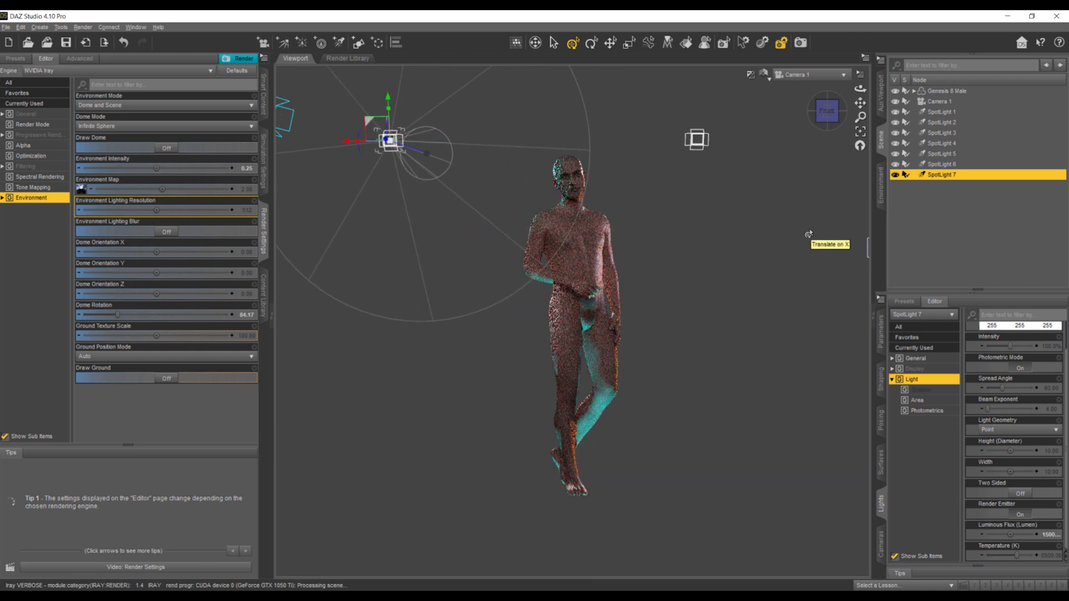
left_click(752, 238)
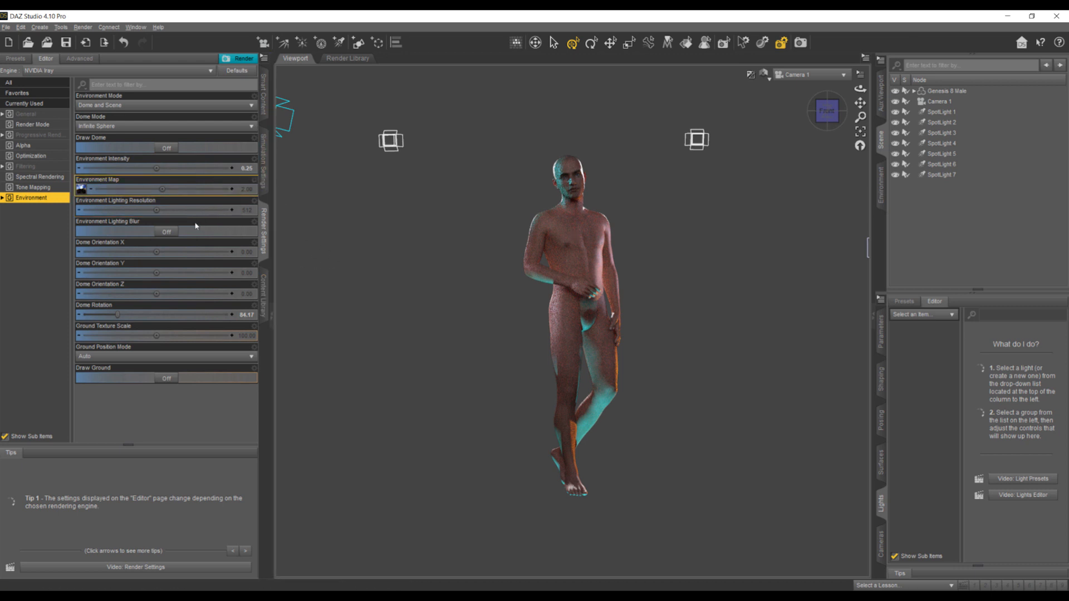
- Set the Environment Intensity to 0 and examine the figure lit only by the spotlights
left_click(245, 168)
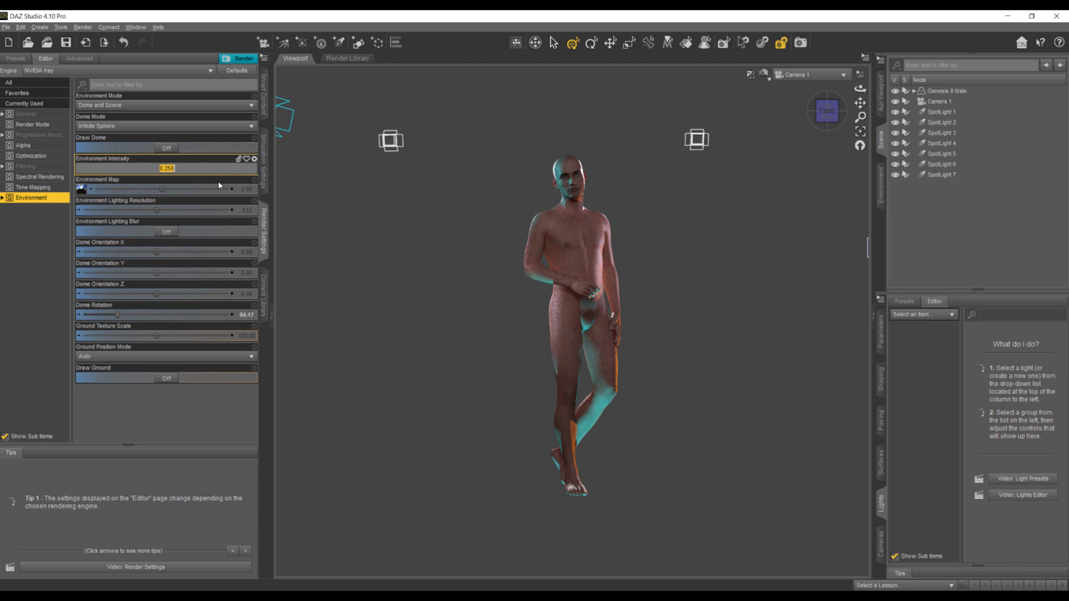
type("0")
key("Return")
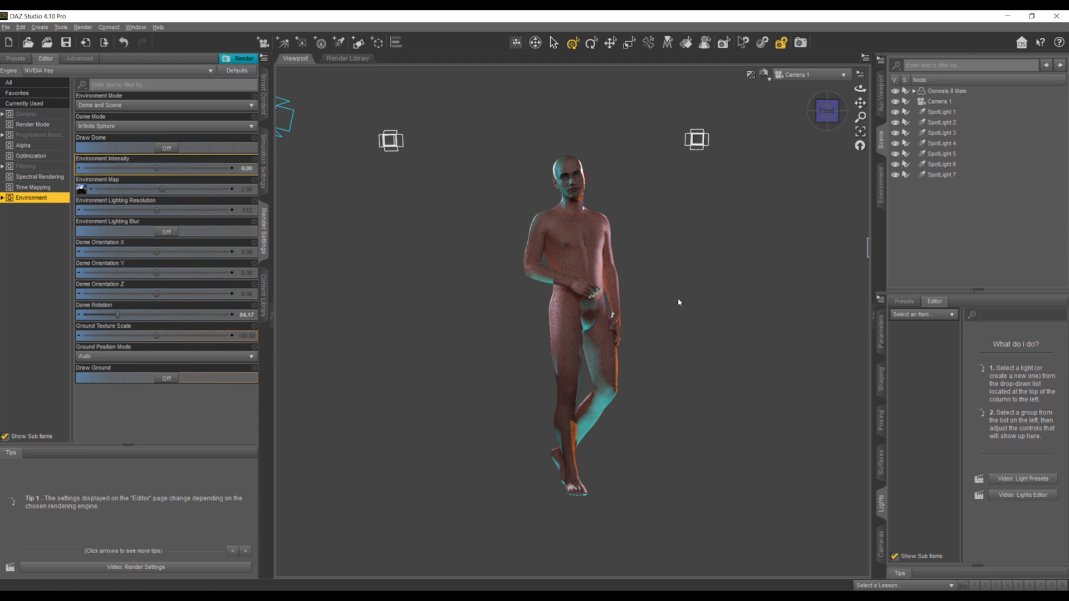
left_click_drag(678, 303, 733, 311)
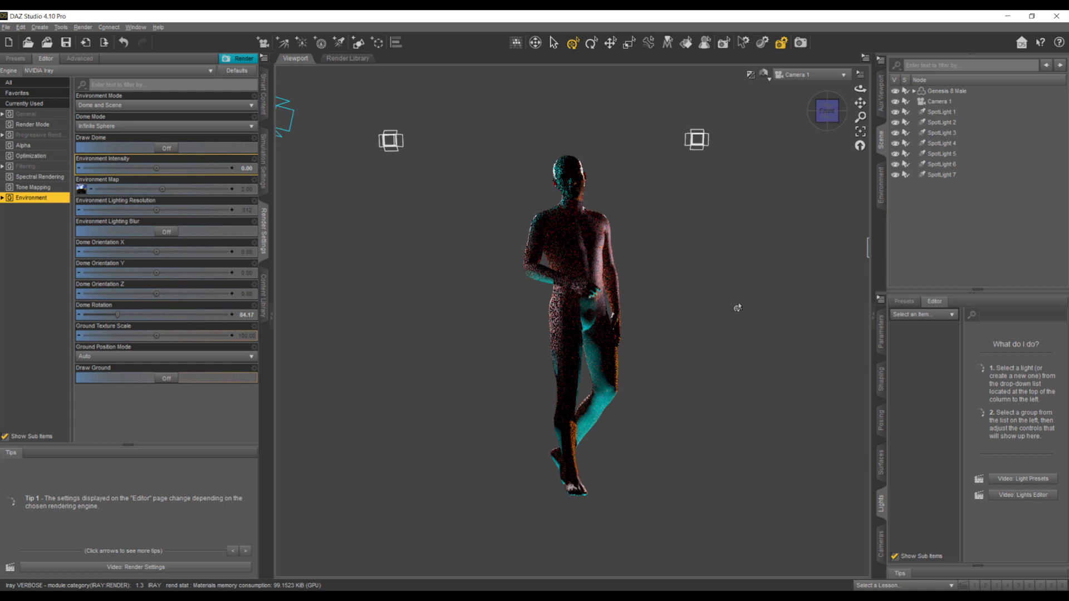
- Set the Environment Intensity to 0.10
left_click(245, 168)
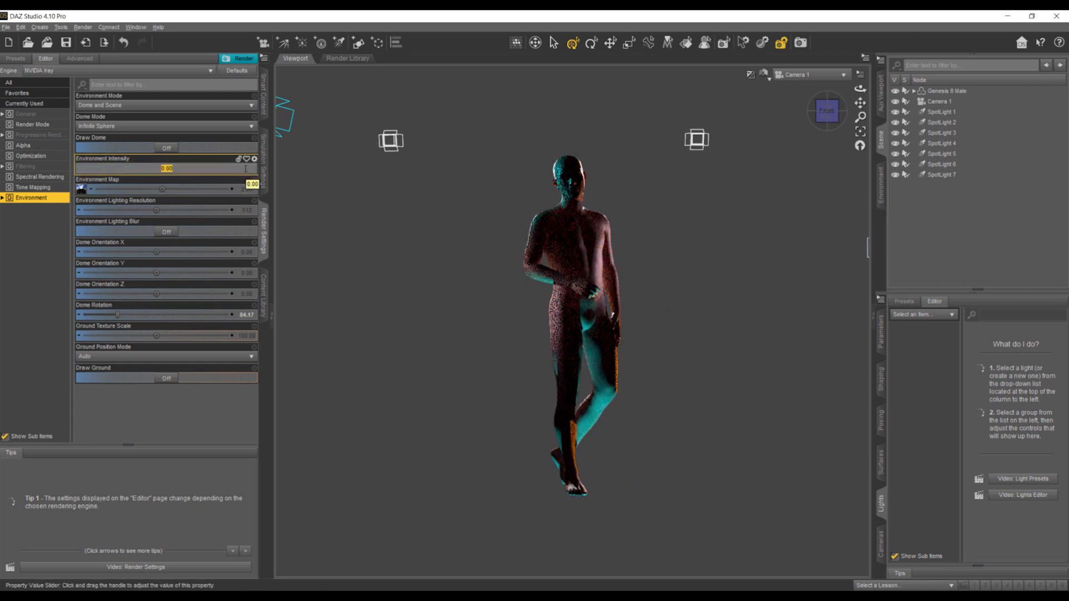
type("0")
key("Return")
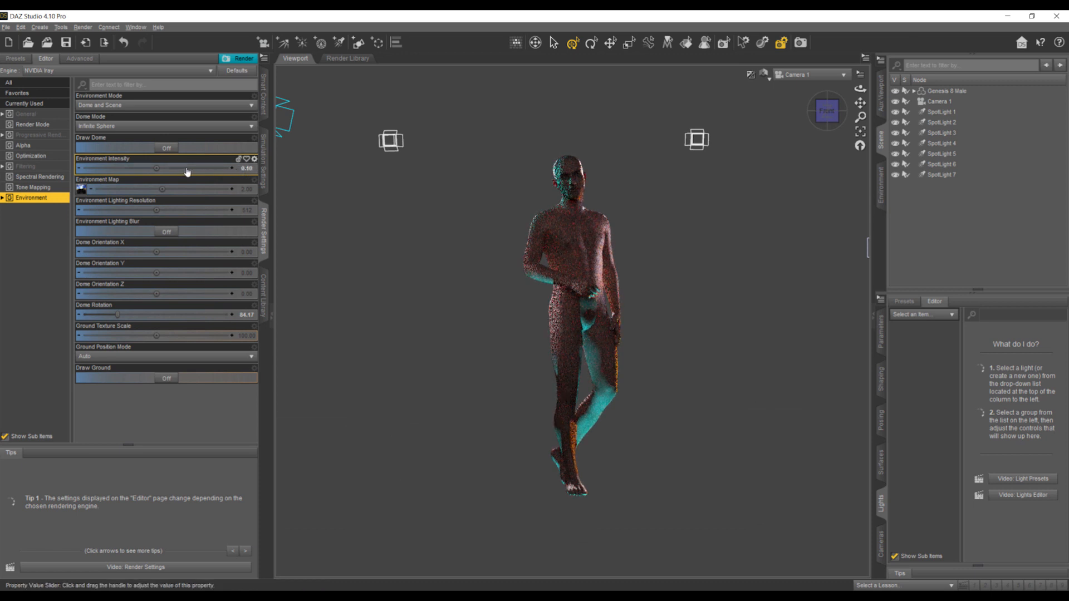
- Set the Environment Intensity to 0.15 for slightly more fill light on the figure
double_click(247, 170)
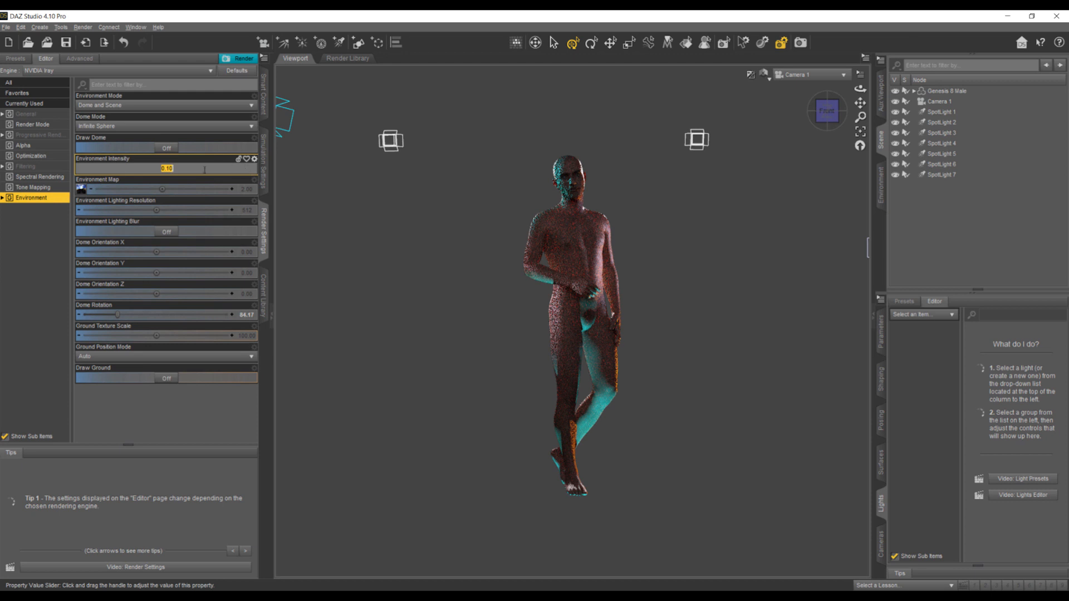
left_click(176, 167)
type("5")
key("Return")
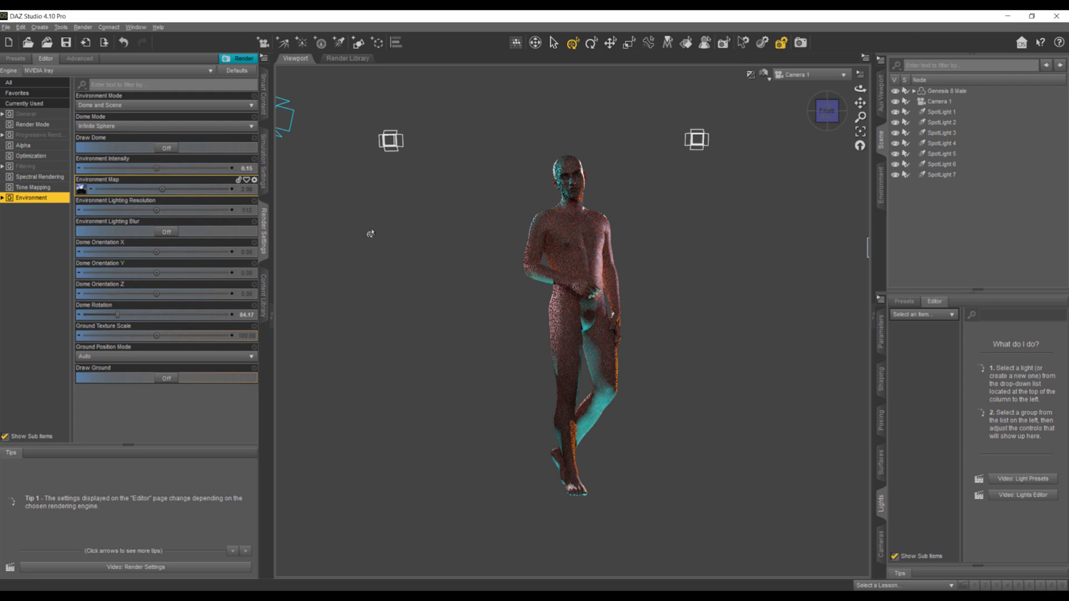
- Render the Camera 1 view, stop the render once the figure looks clean enough, and save it as a PNG named 3
left_click(799, 43)
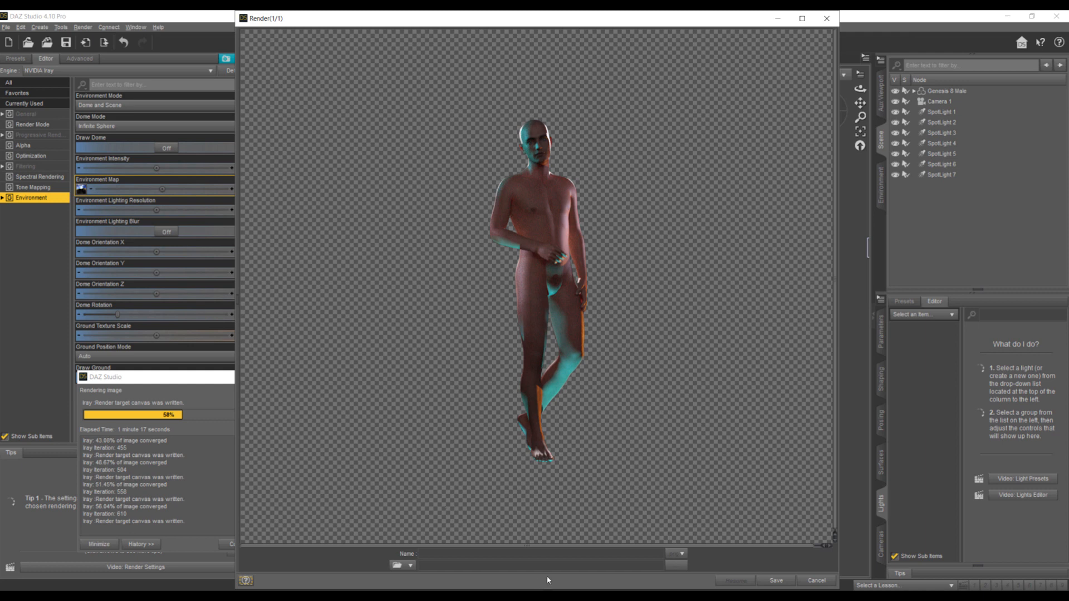
left_click(815, 580)
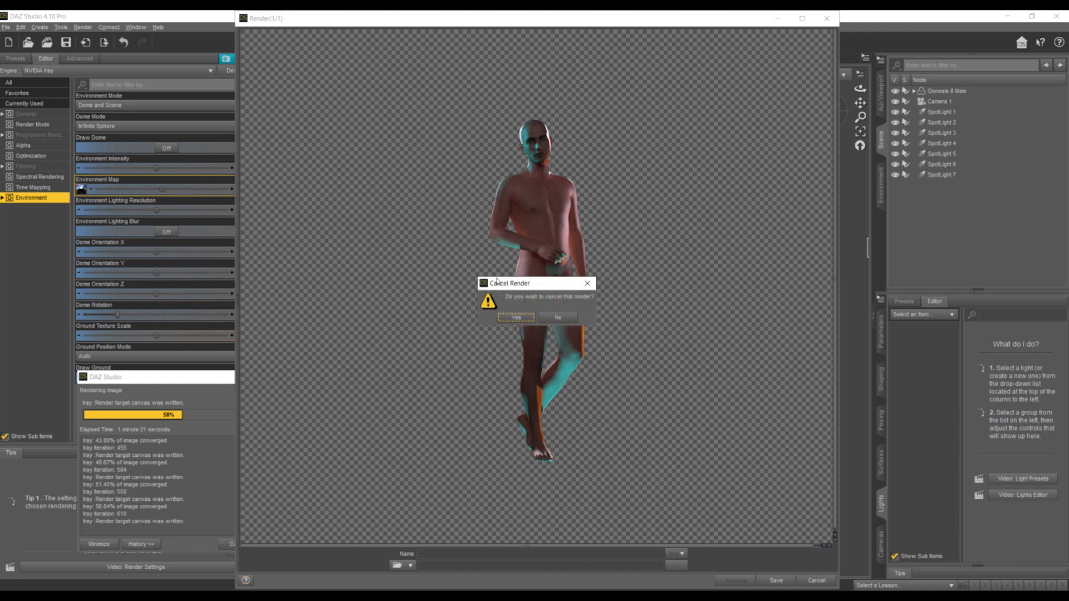
left_click(507, 320)
left_click(434, 555)
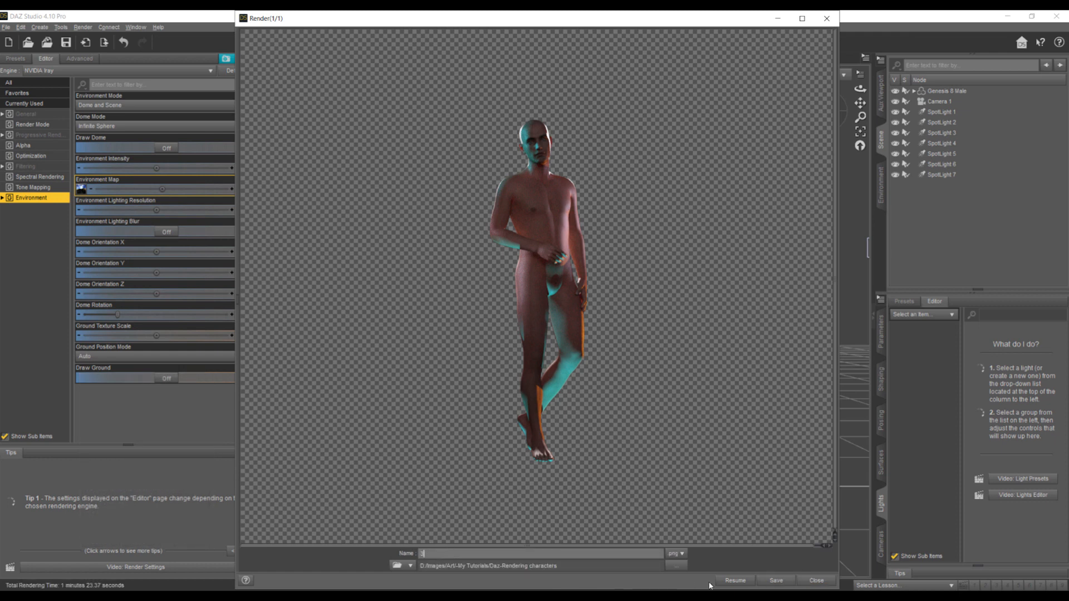
left_click(816, 580)
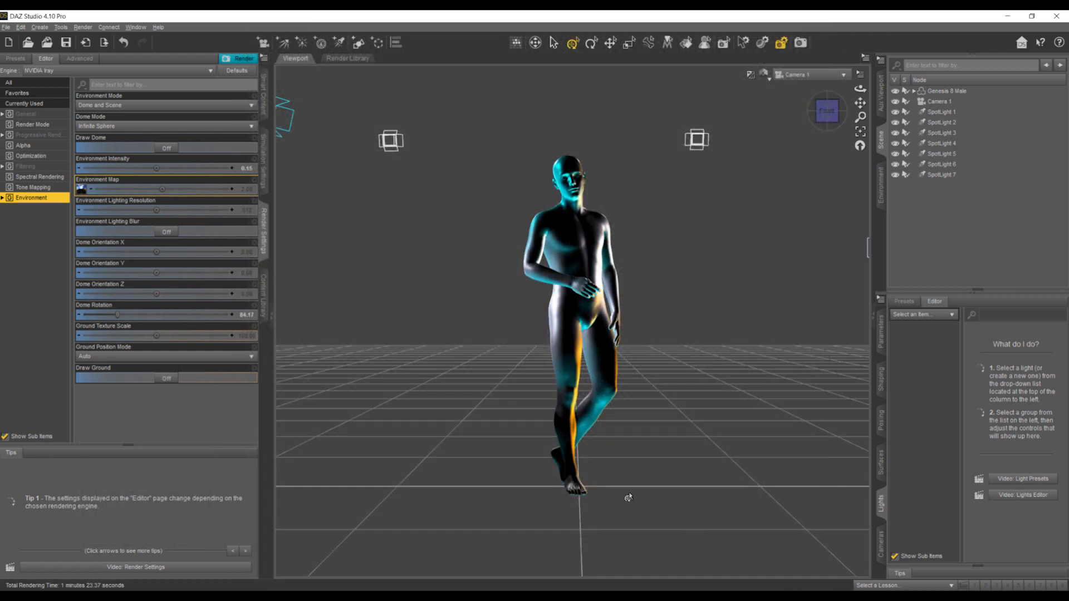
- Switch to Photoshop, place the rendered figure in the sci-fi lab image, and scale it to about 107% standing on the glowing platform
left_click(129, 589)
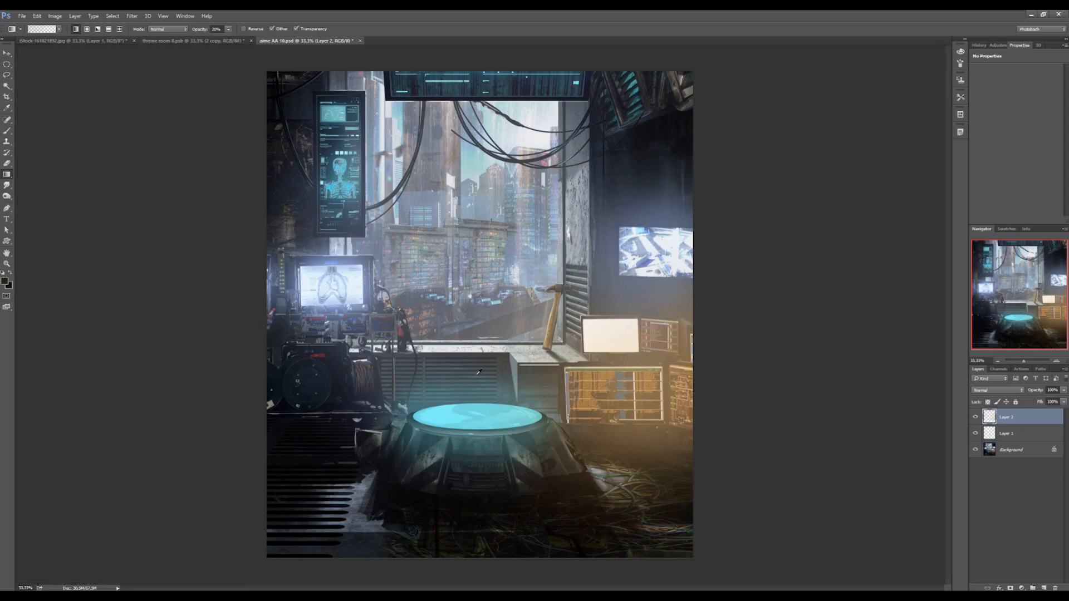
left_click_drag(488, 403, 489, 389)
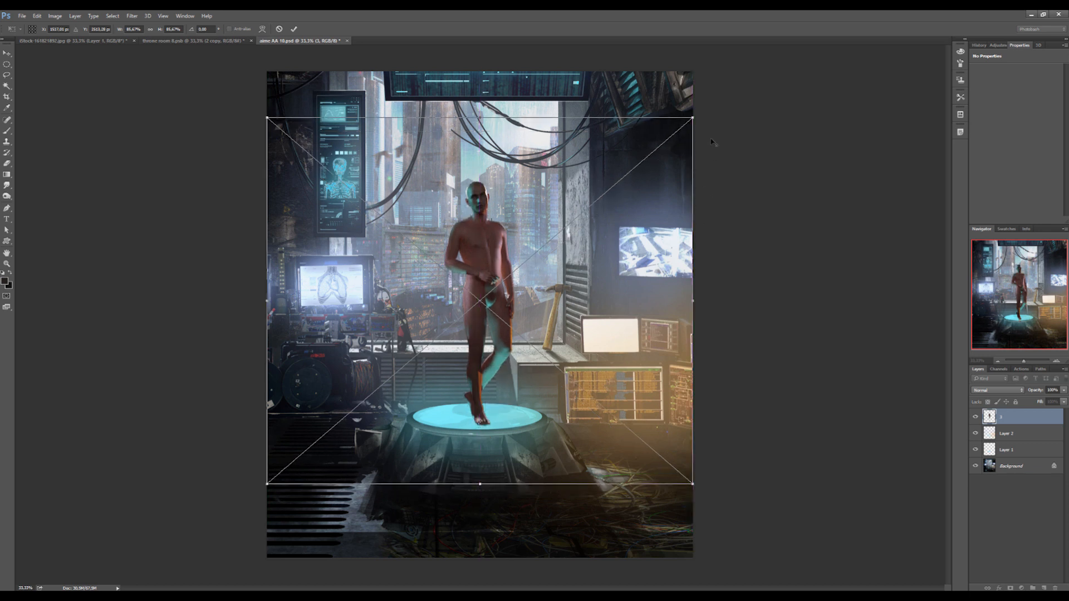
left_click_drag(692, 117, 775, 78)
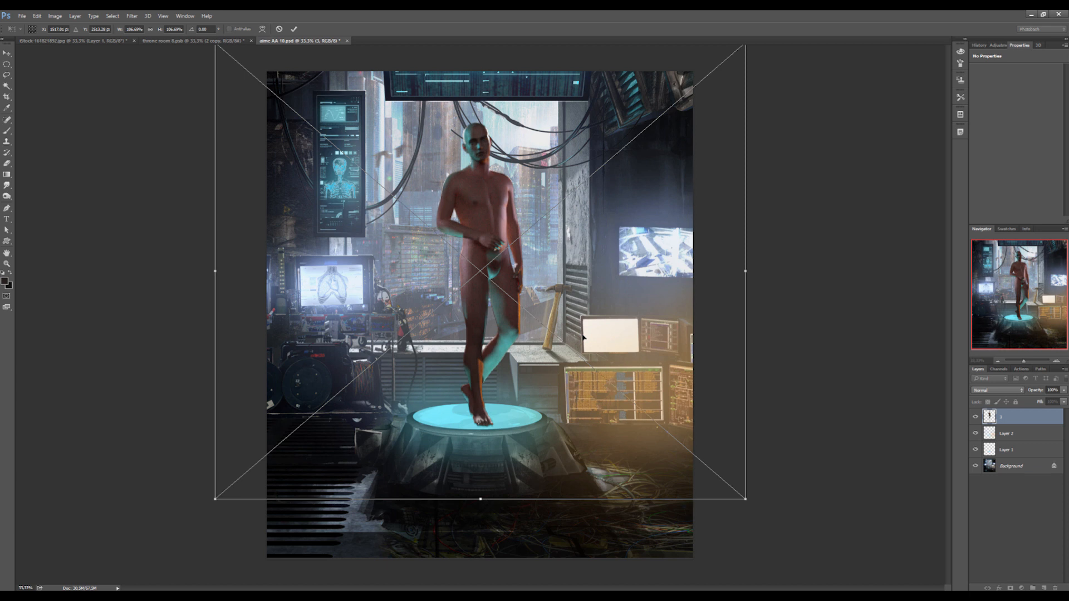
key("g")
key("Return")
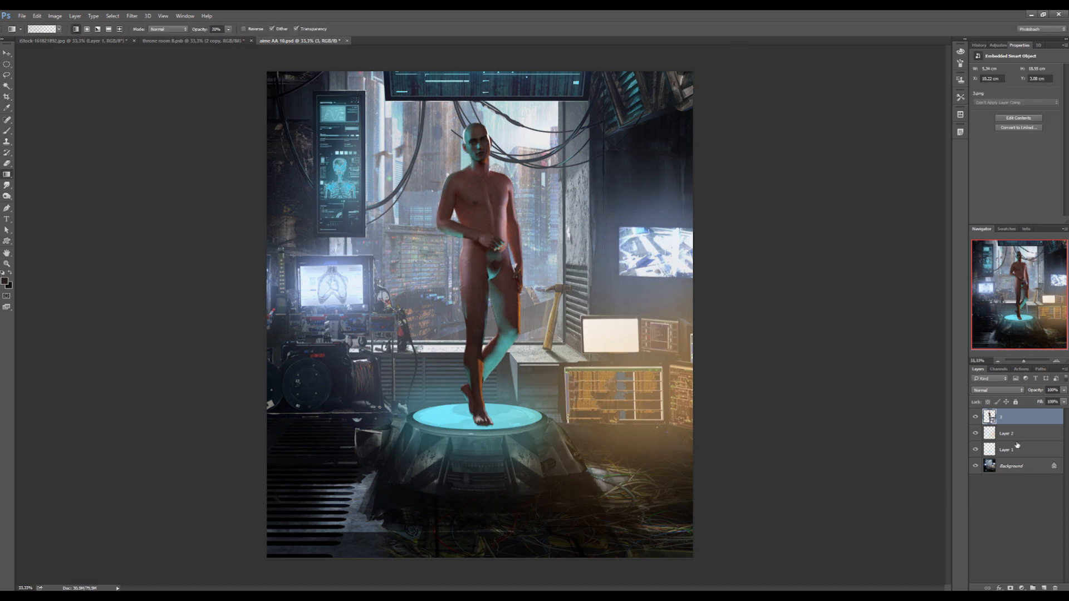
- Reorder the figure's layer so that it sits between Layer 1 and Layer 2
key("ctrl+bracketleft")
key("ctrl+bracketleft")
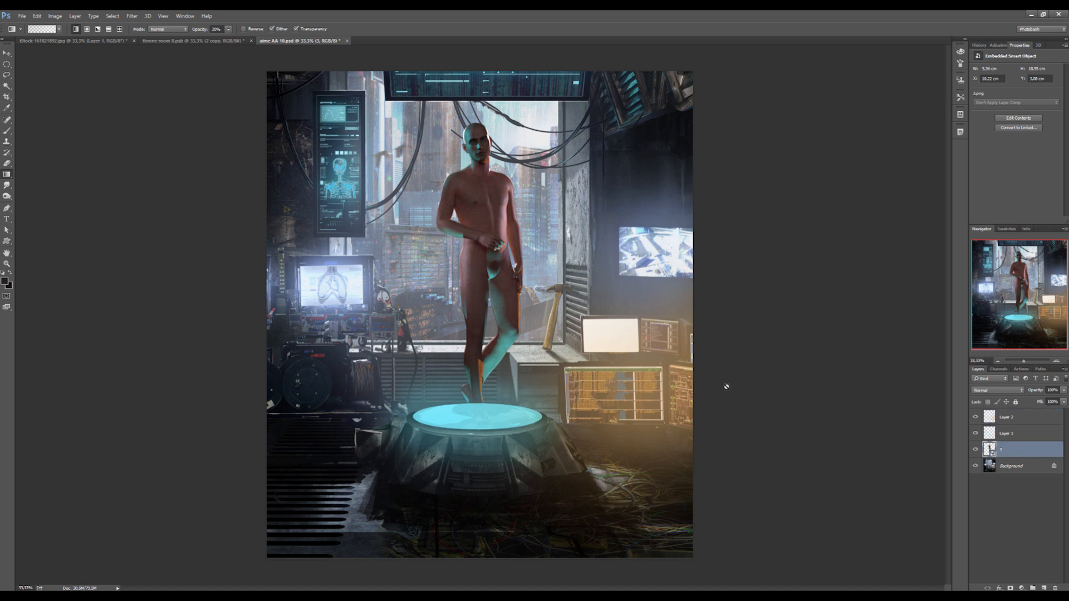
left_click_drag(1020, 448, 1018, 425)
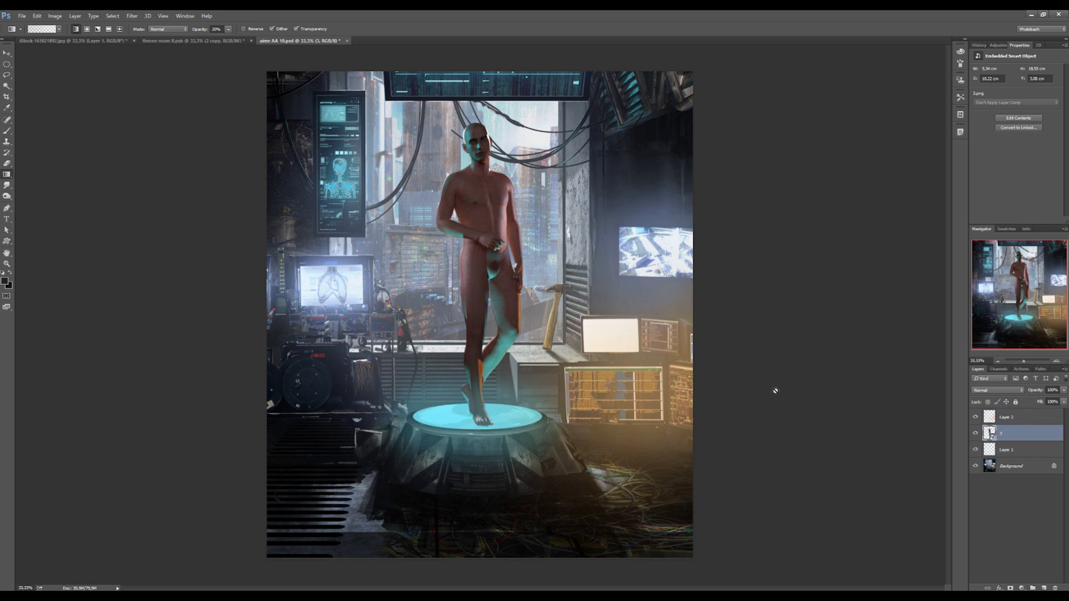